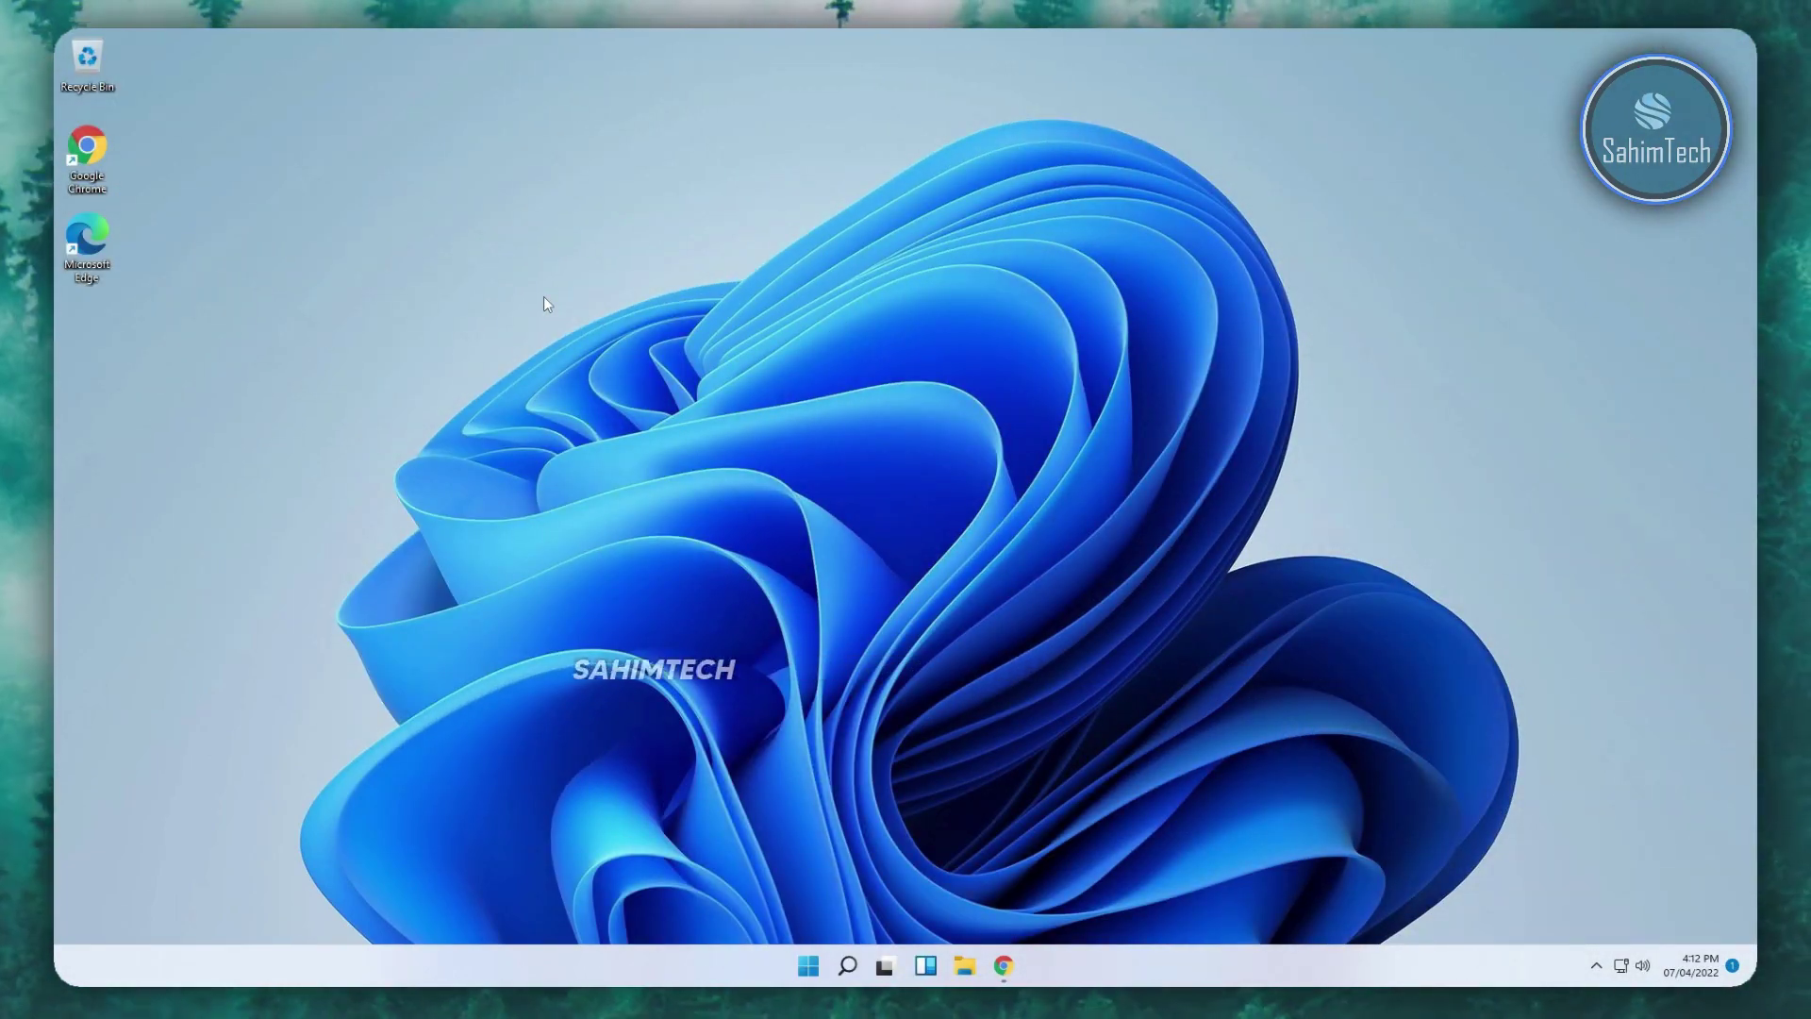
- Review the wallpaper, Rainmeter, visualizer, widget and taskbar tool links in Links.pdf in Chrome
left_click(1019, 963)
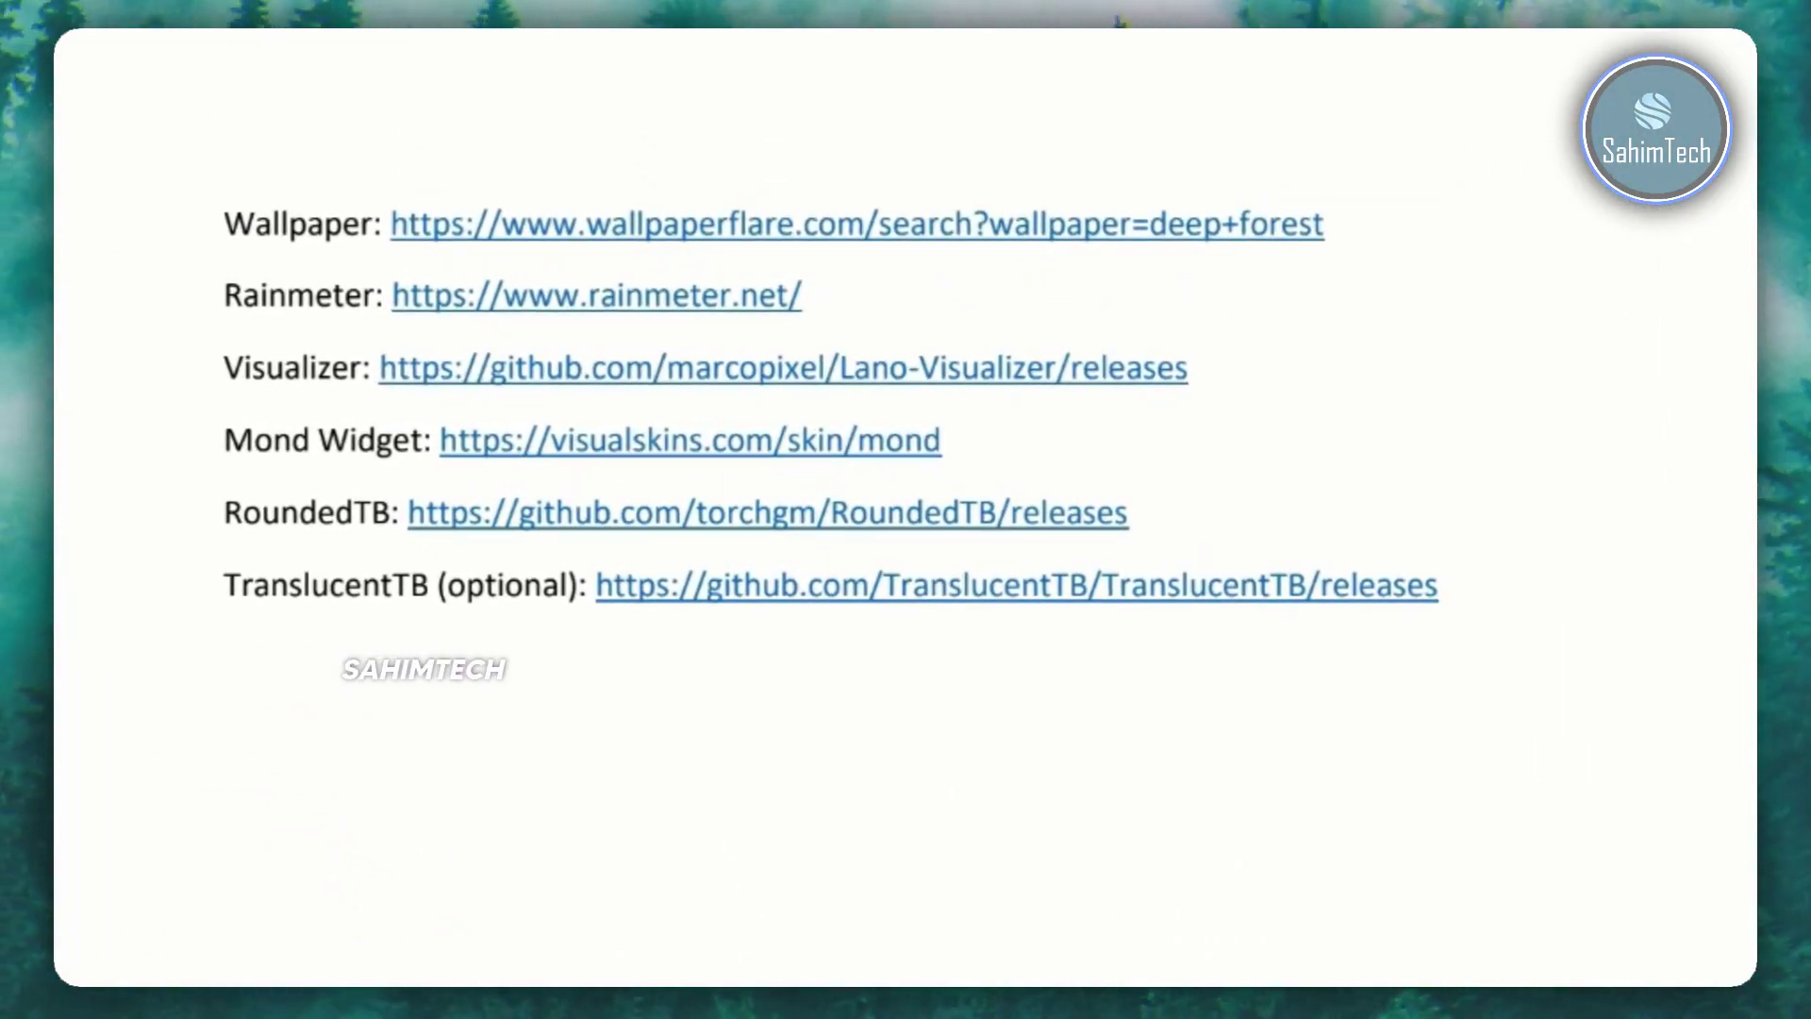
left_click_drag(223, 224, 1447, 619)
left_click(1447, 618)
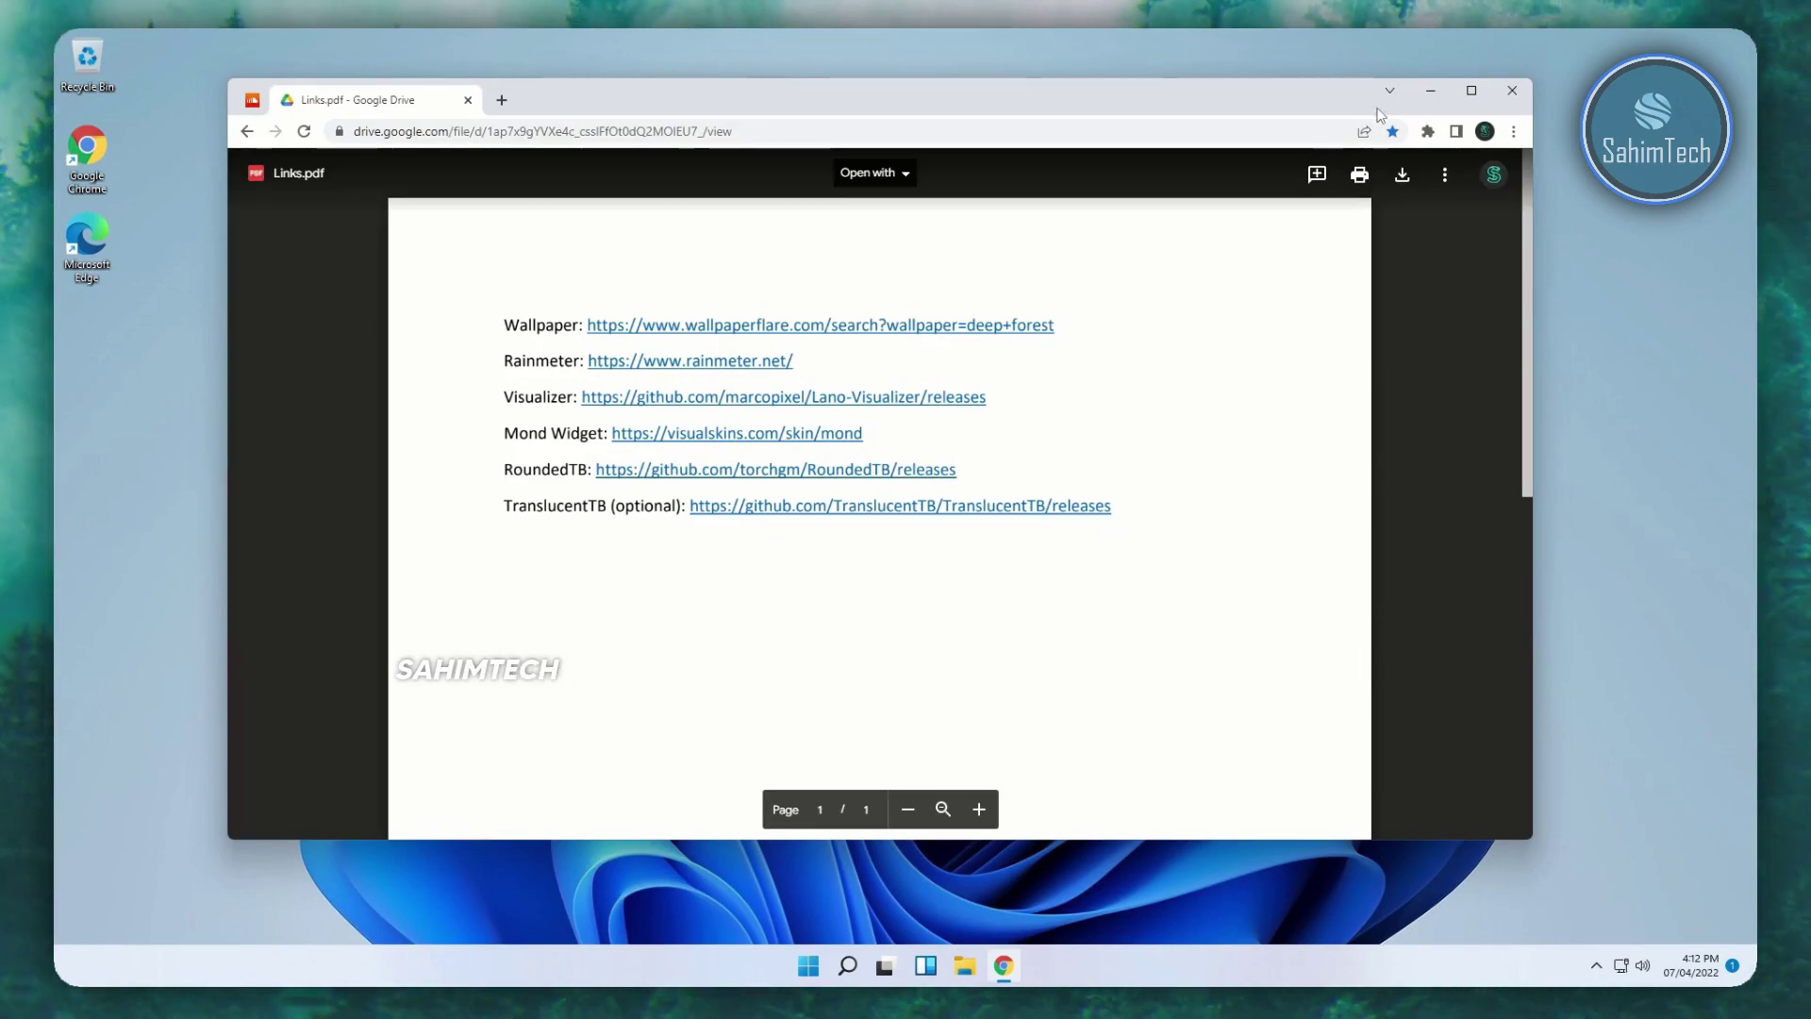
left_click(1430, 92)
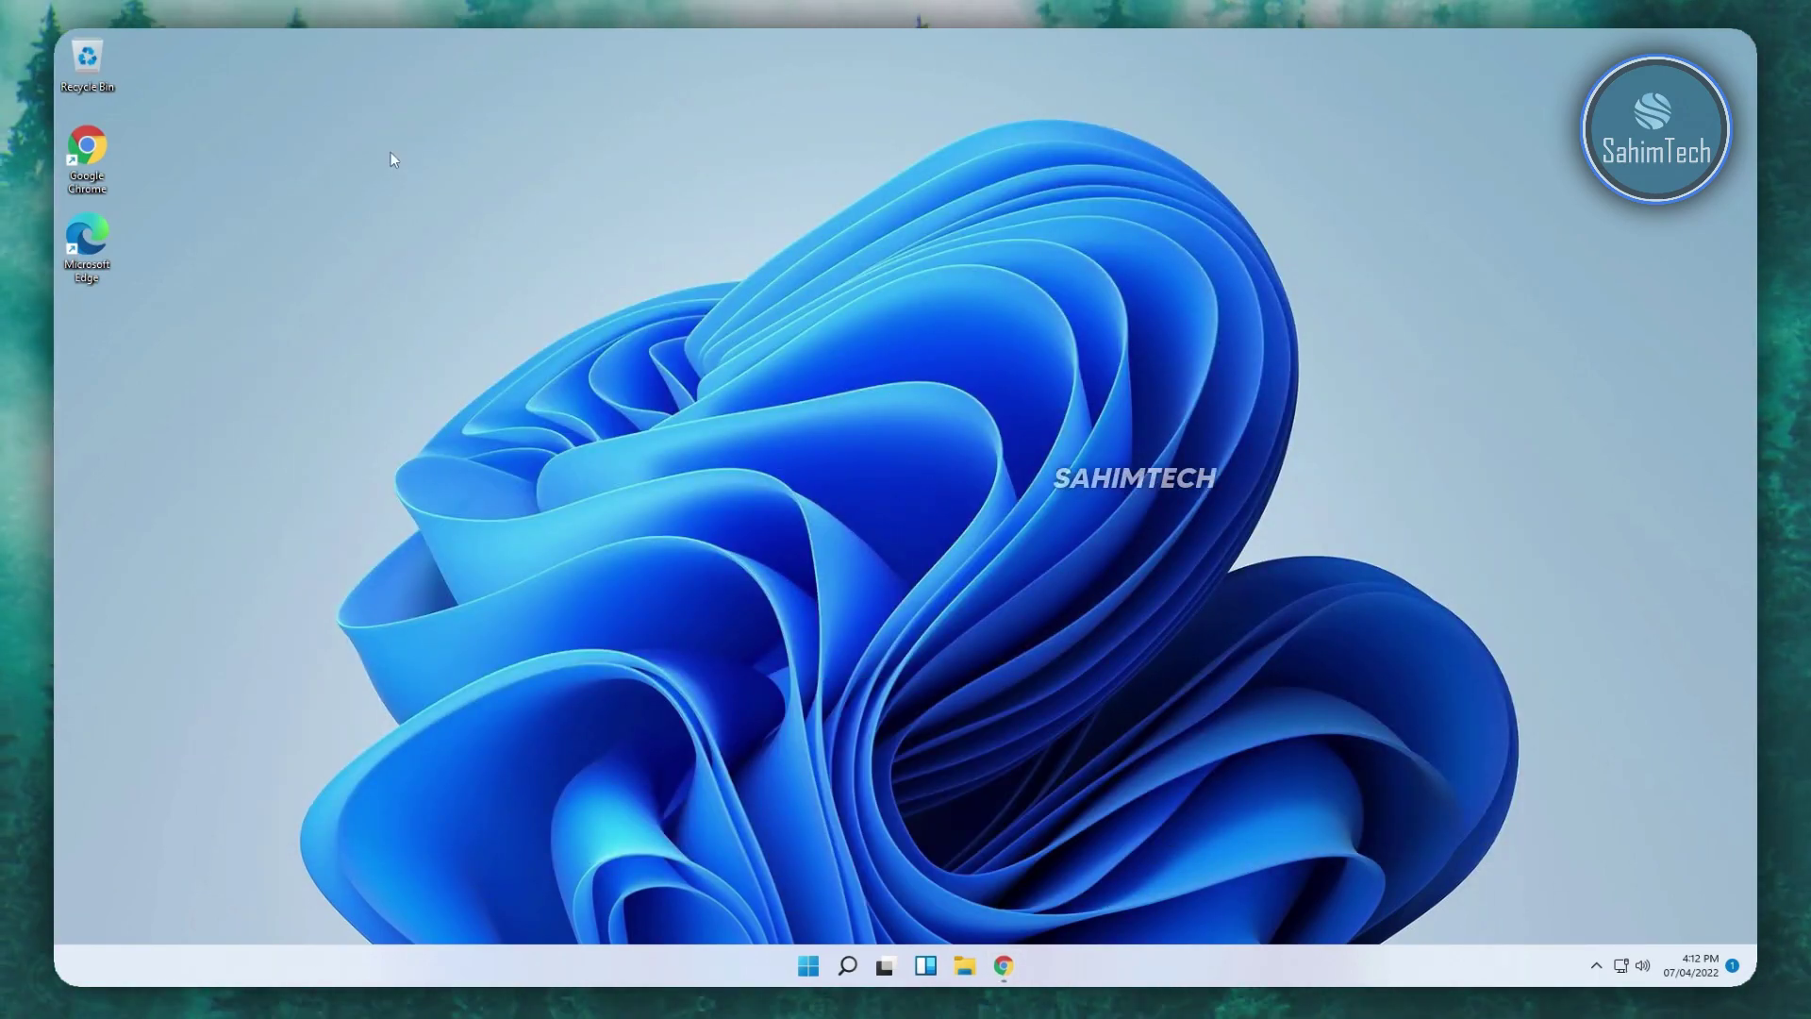
left_click_drag(444, 286, 1051, 732)
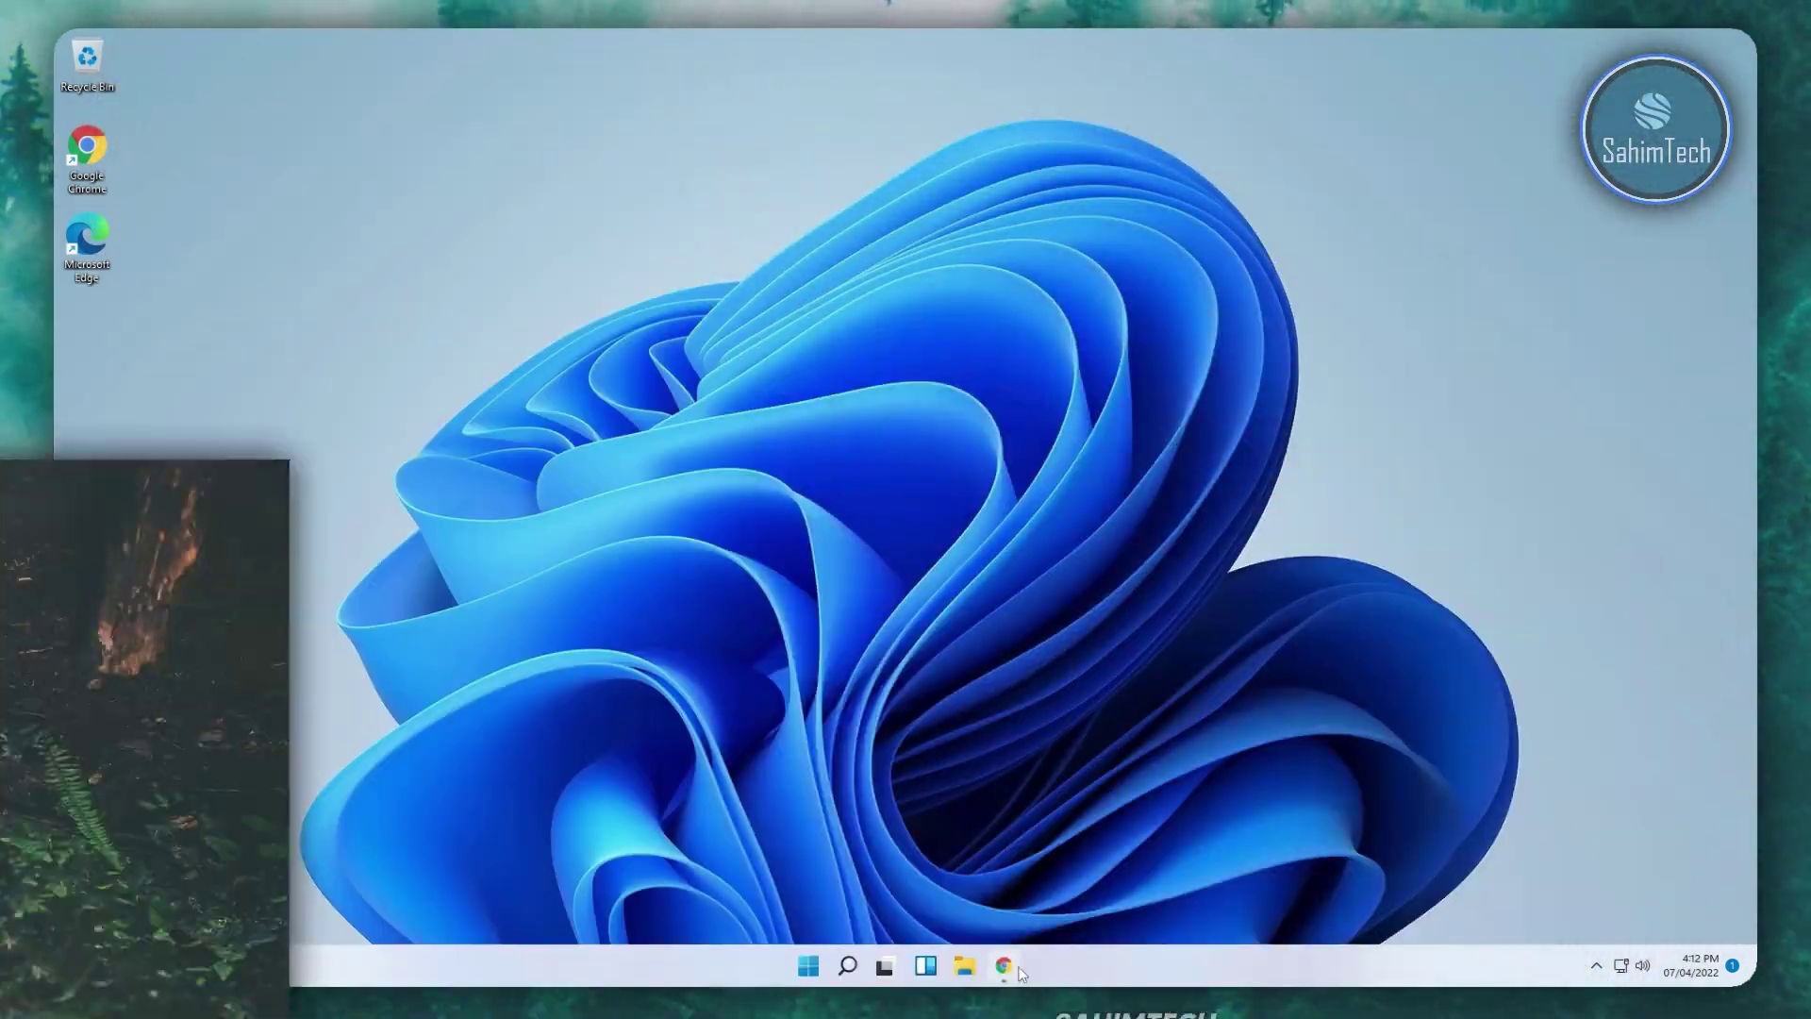
- Download the 1920x1080 deep forest wallpaper with trees and wooden stairs through the Wallpaper link in Links.pdf
left_click(1017, 972)
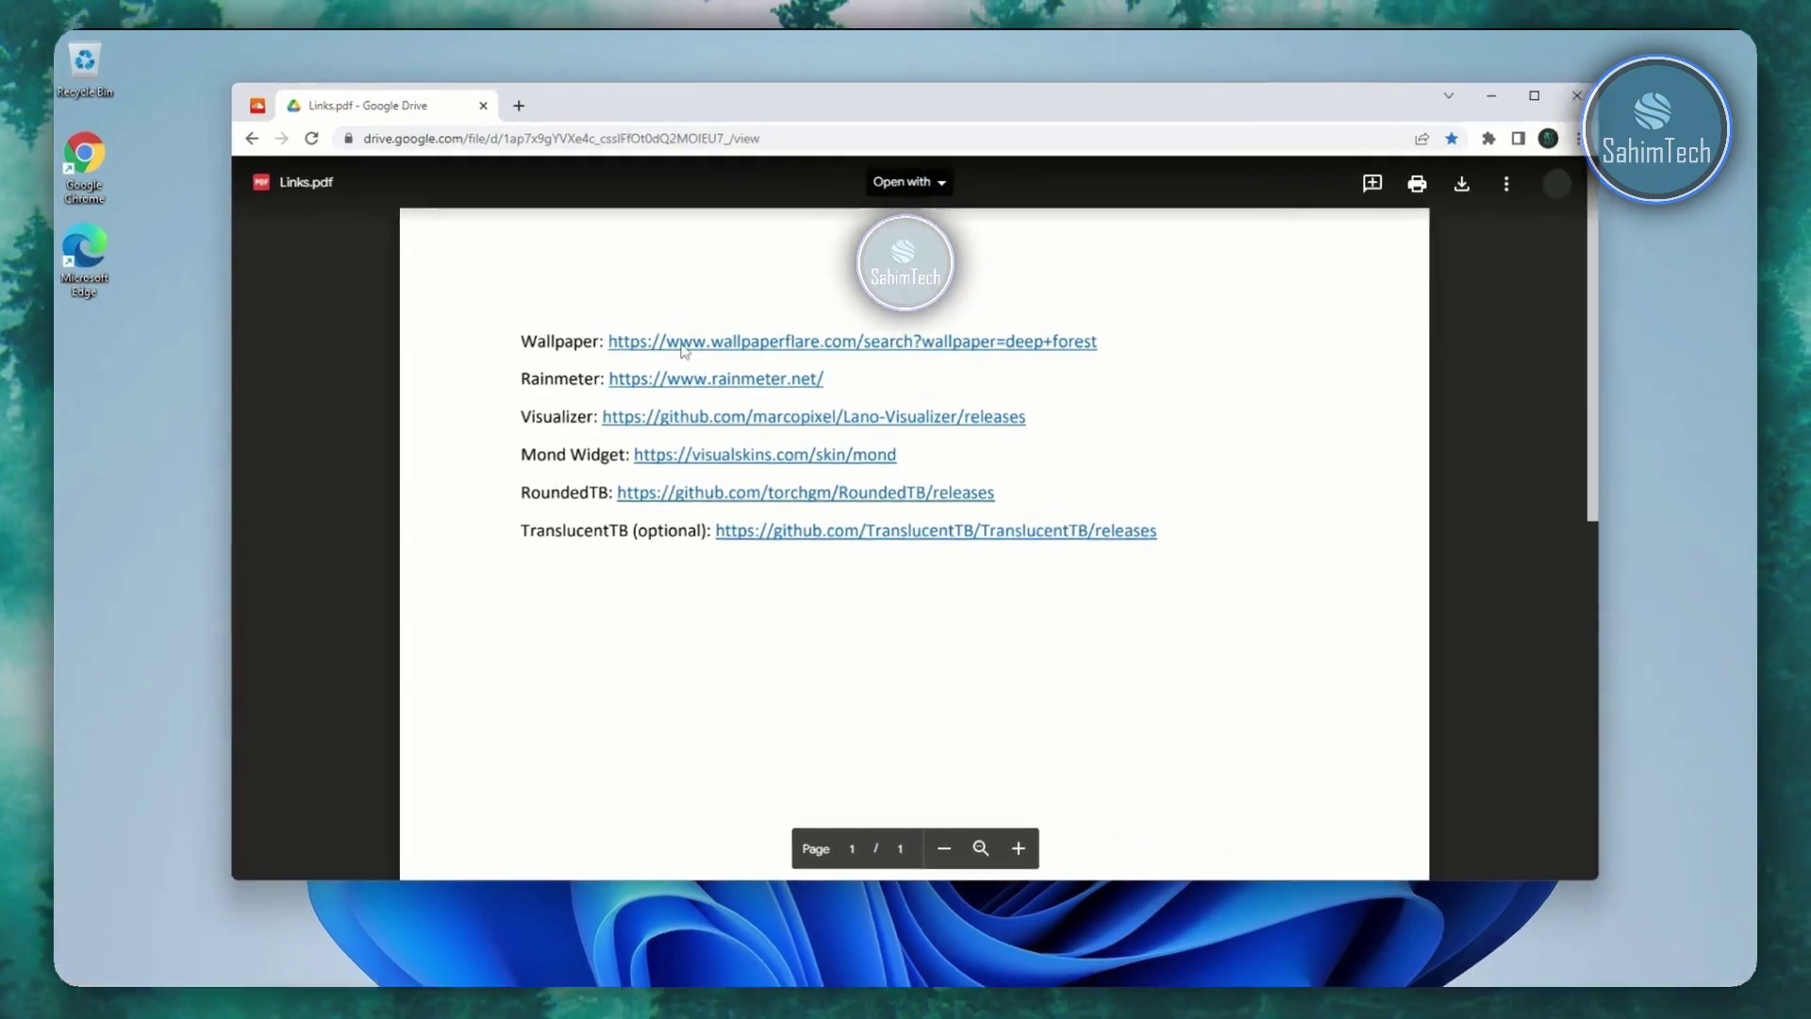
left_click(659, 330)
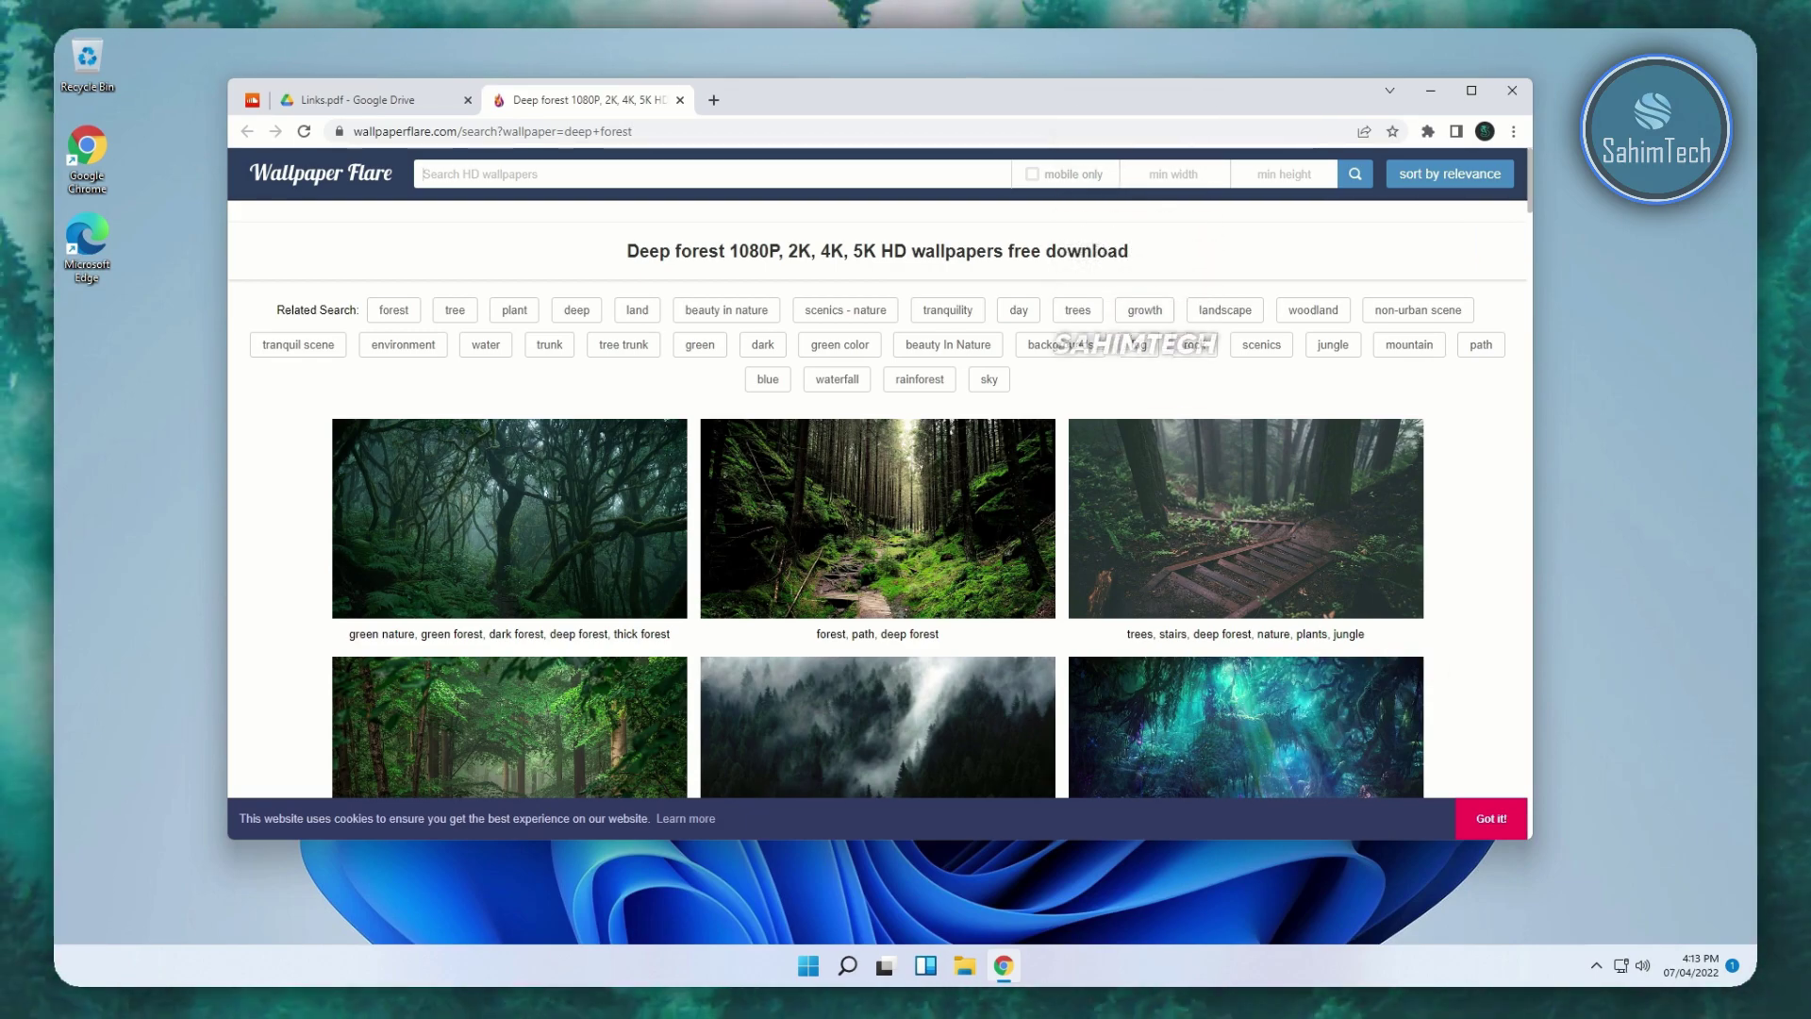
left_click(1205, 533)
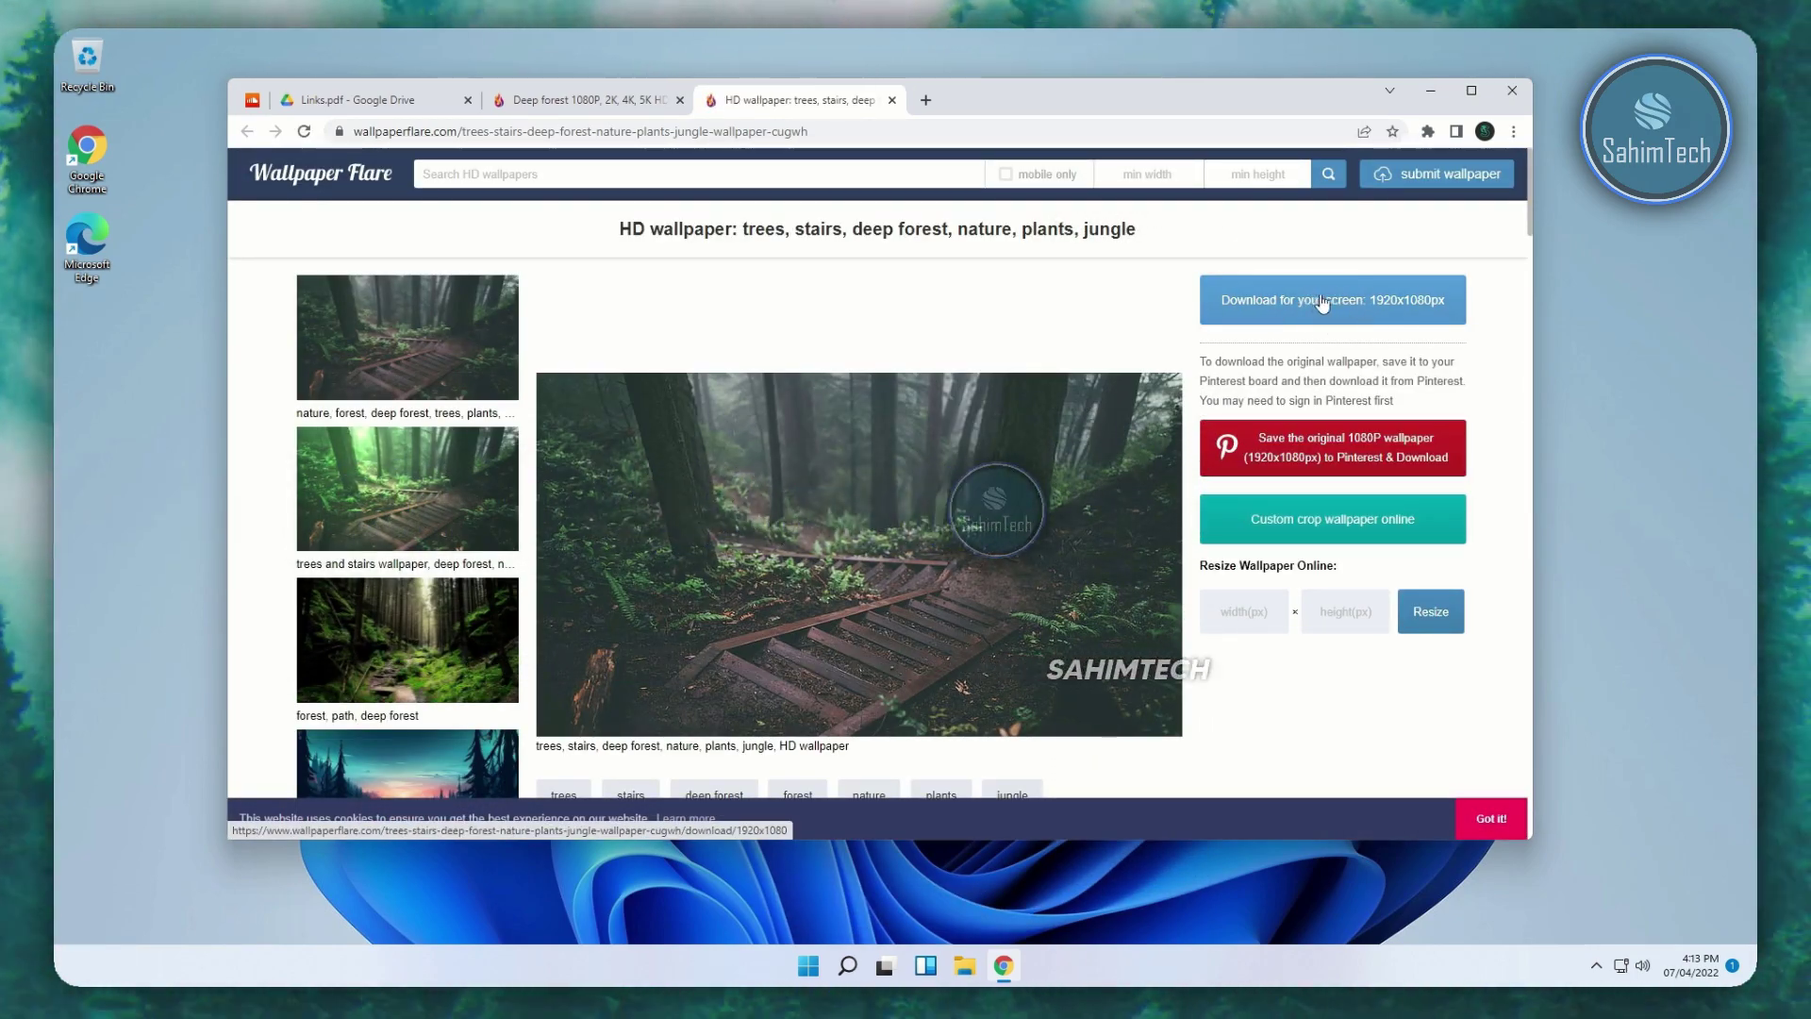
left_click(1325, 301)
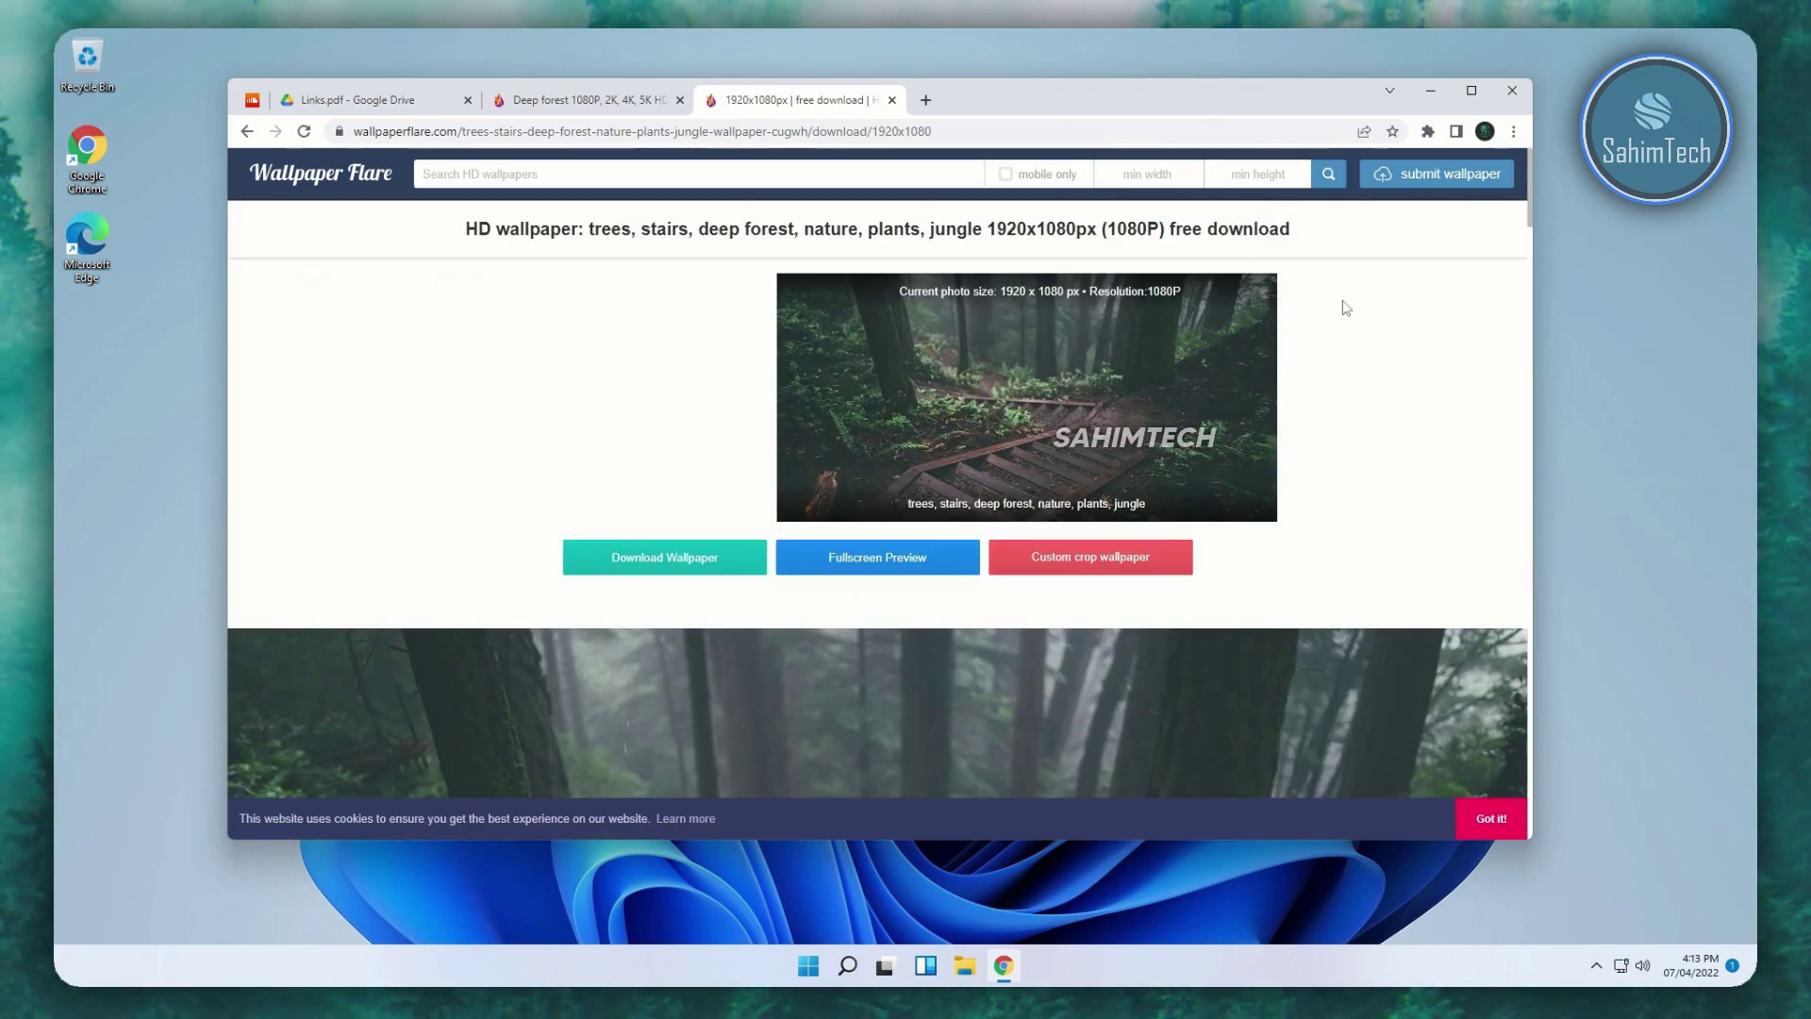
left_click(689, 564)
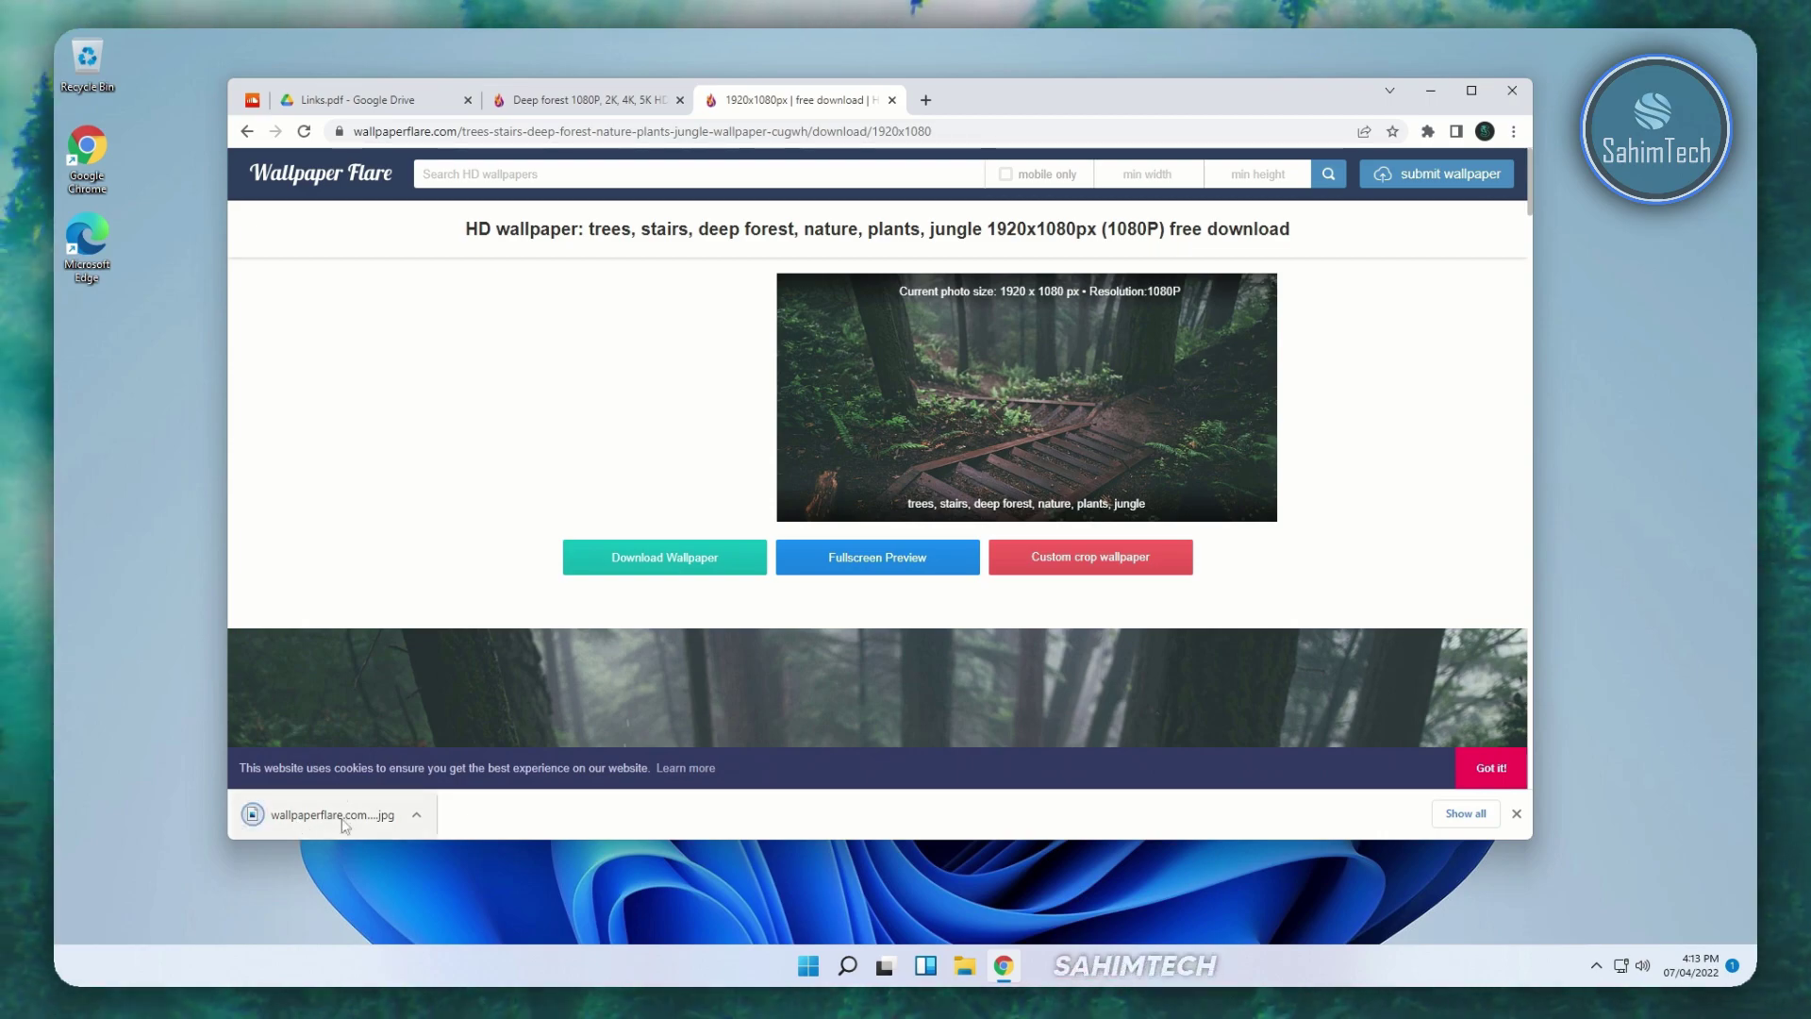
- Set wallpaperflare.com_wallpaper from the Downloads folder as the desktop background and minimize File Explorer
left_click(966, 966)
left_click(493, 384)
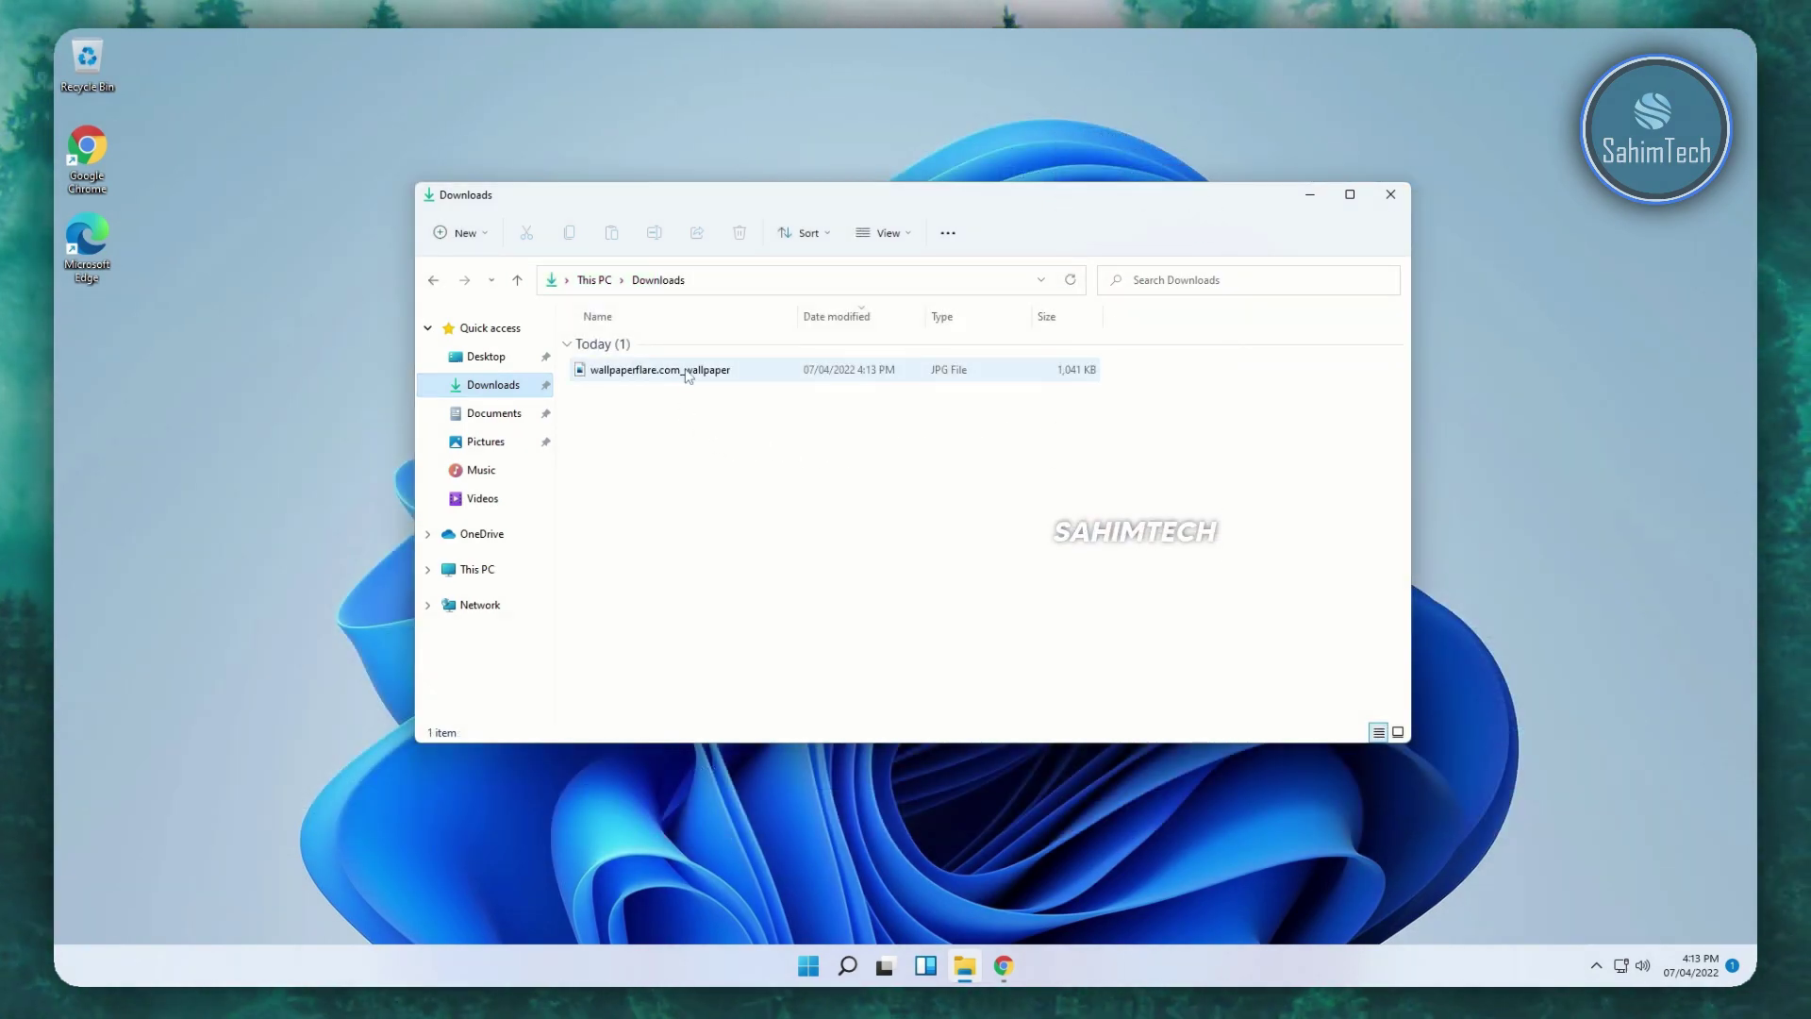
right_click(709, 375)
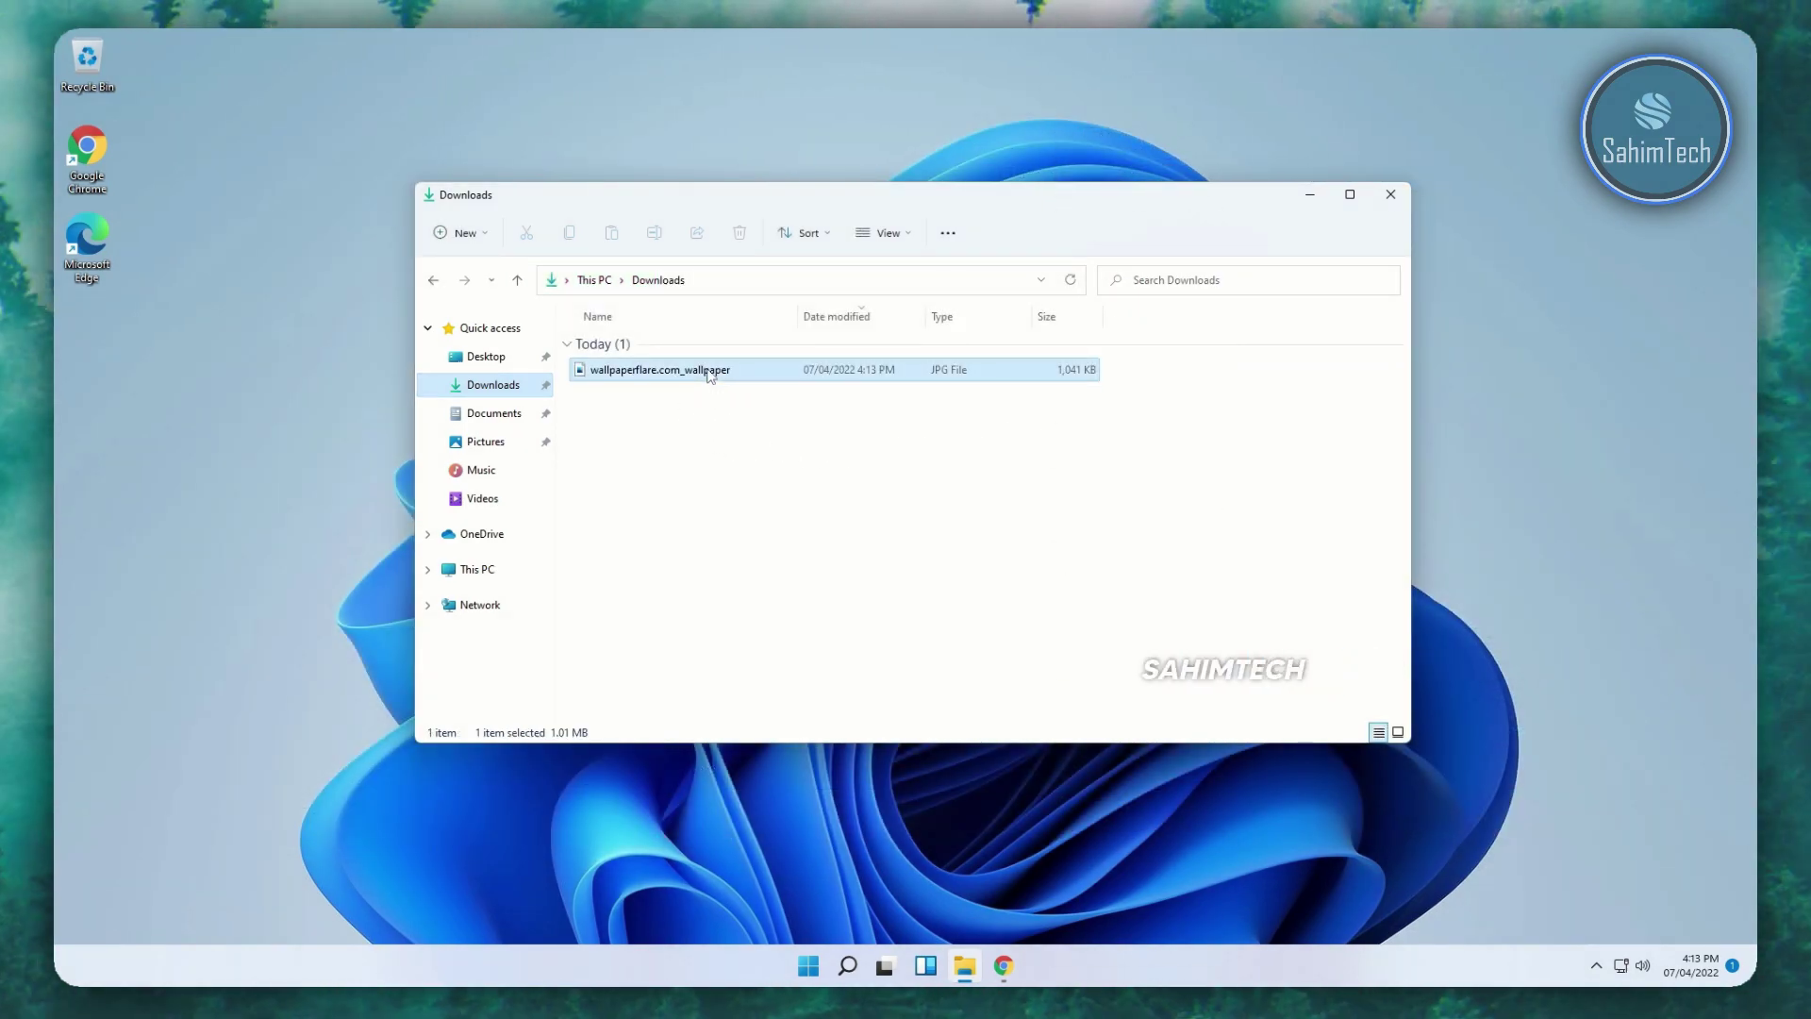
left_click(860, 486)
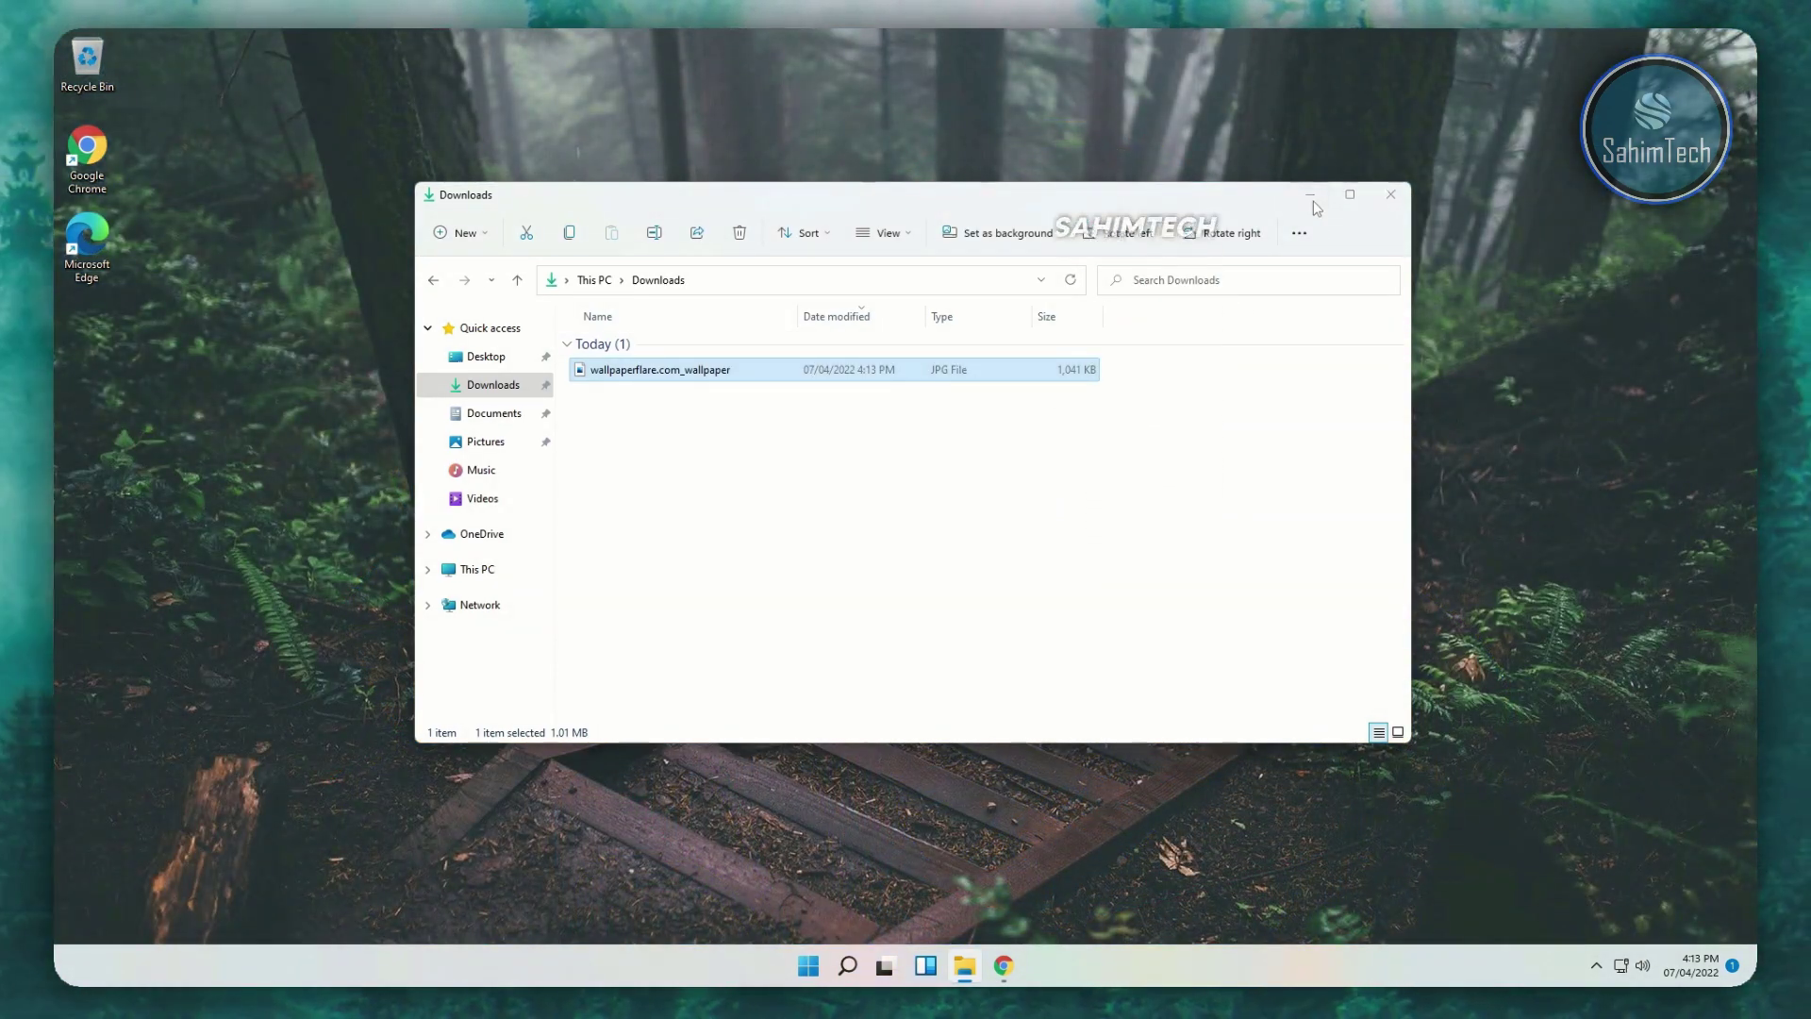
left_click(1312, 196)
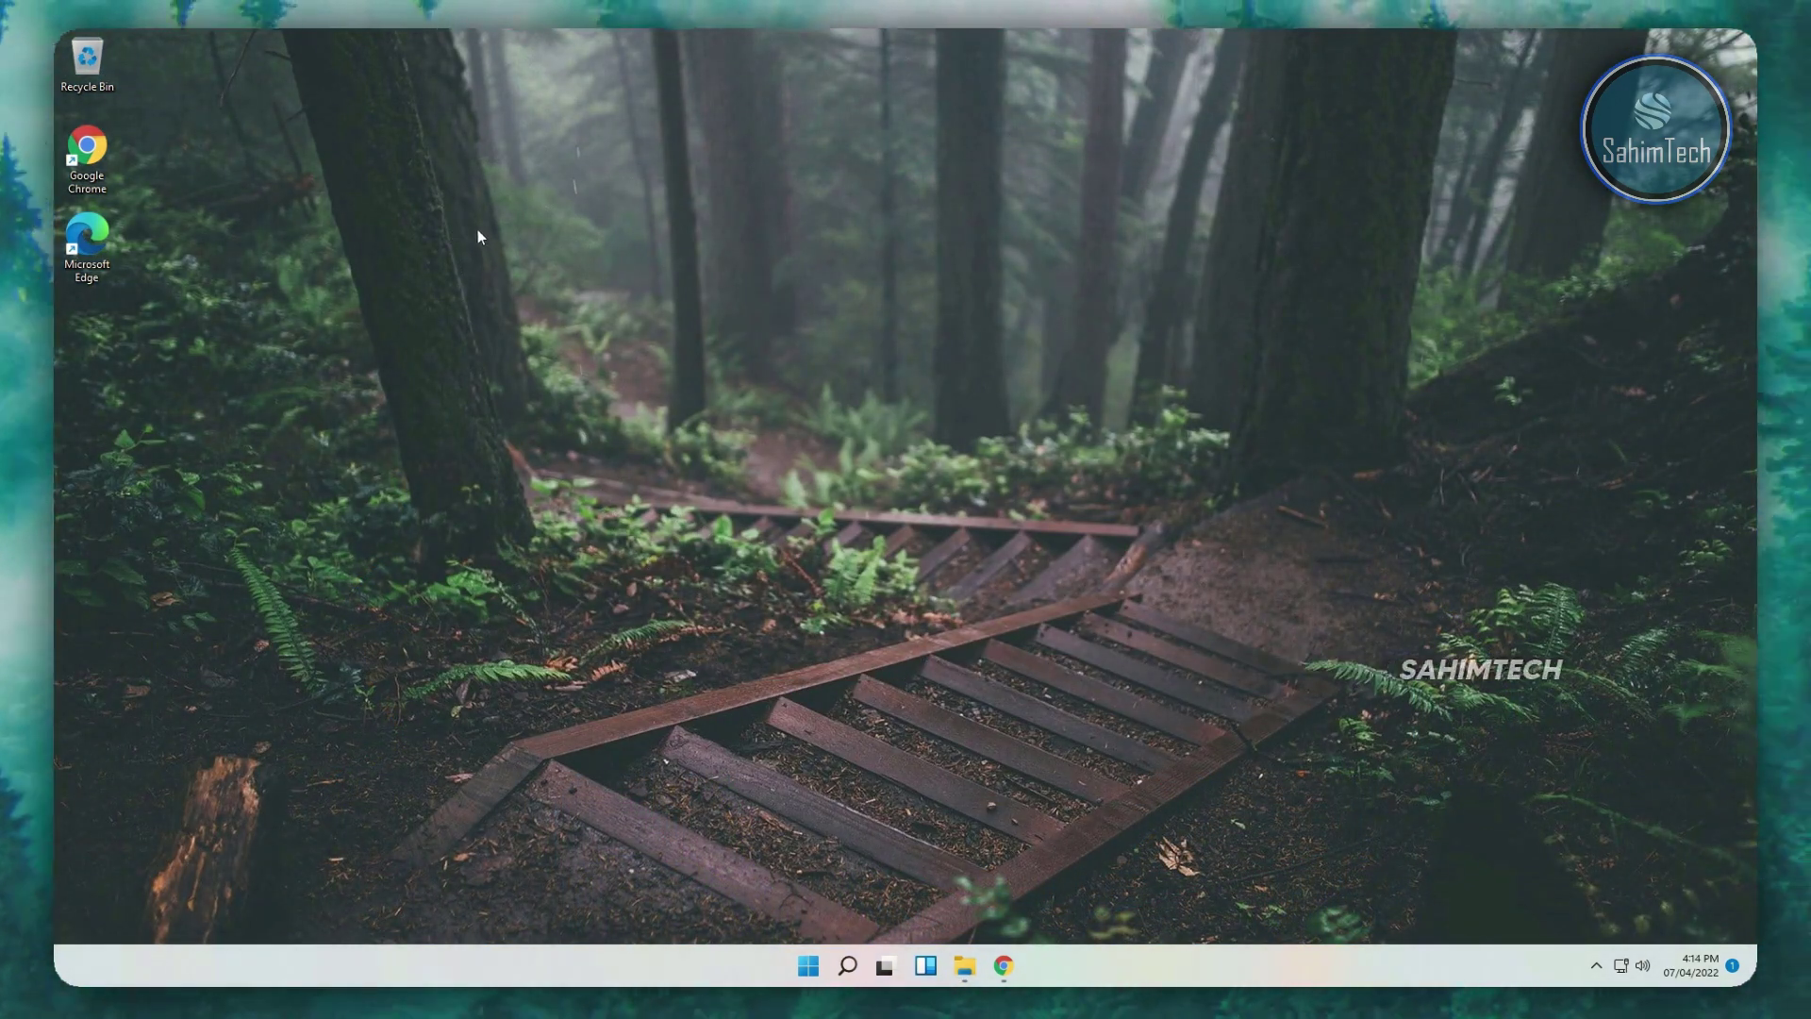
- Hide all desktop icons by turning off Show desktop icons
left_click_drag(663, 519, 1220, 760)
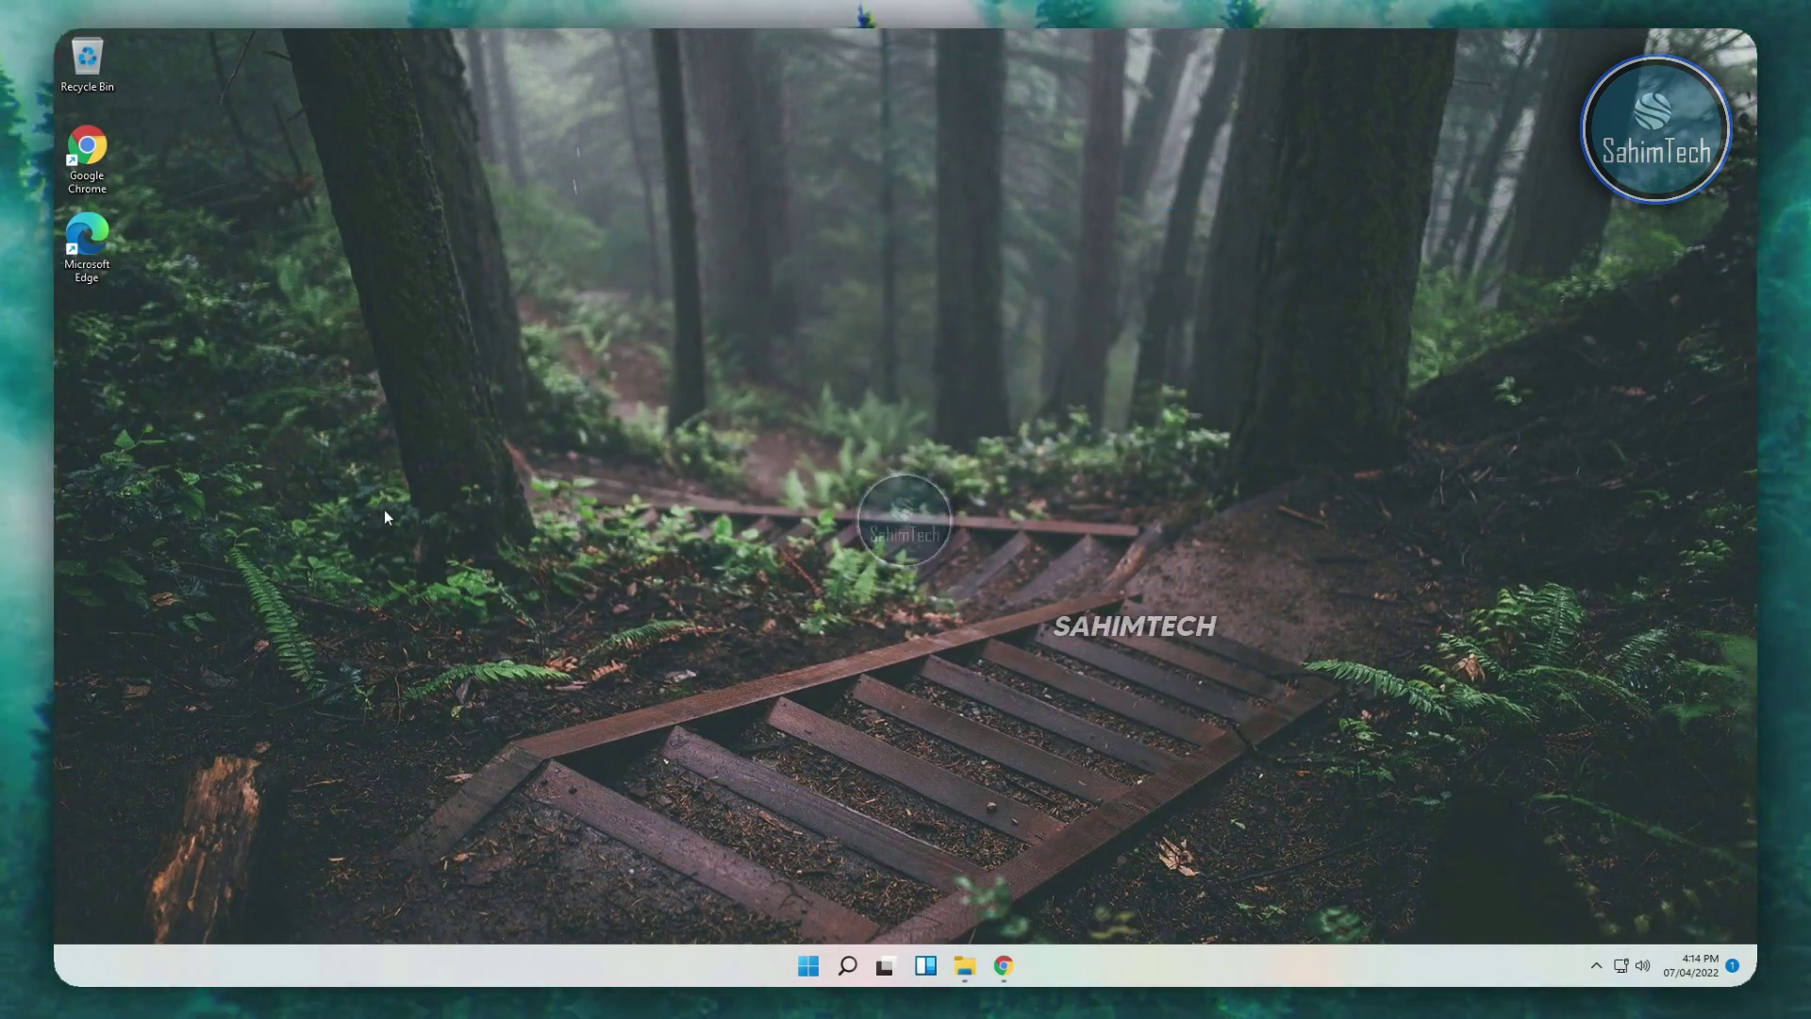
left_click_drag(245, 329, 79, 32)
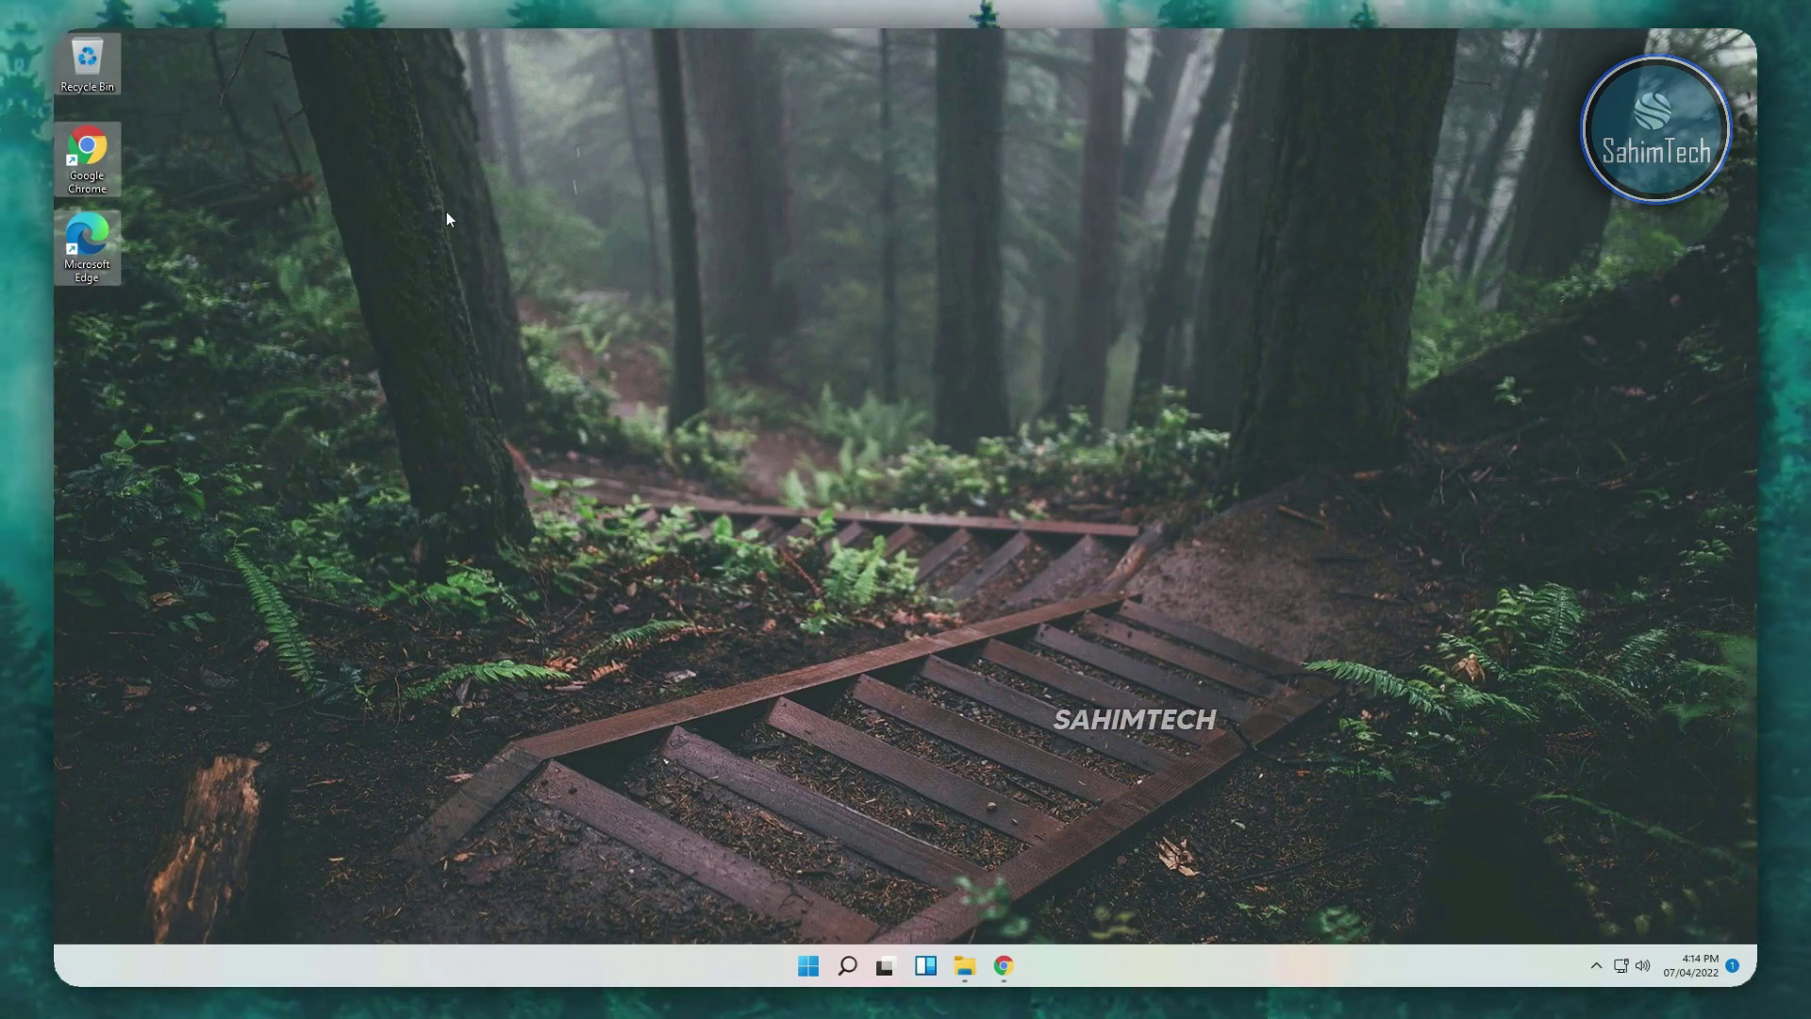
right_click(620, 340)
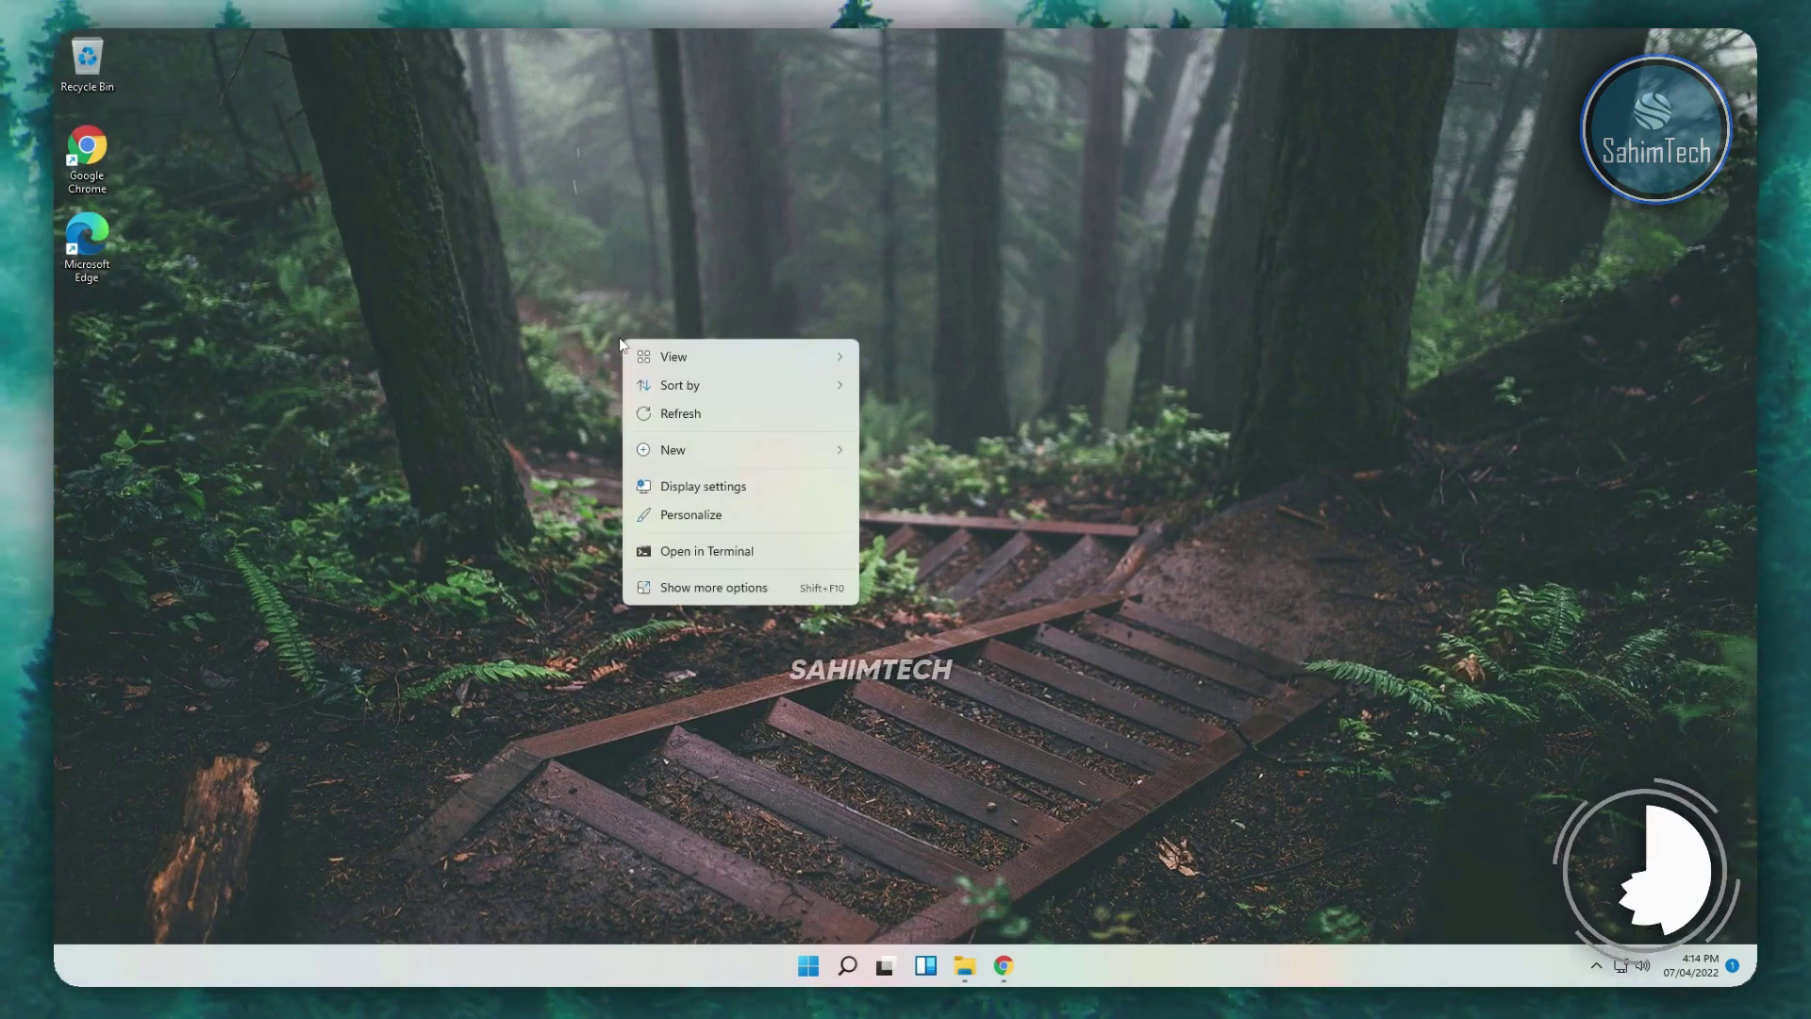
mouse_move(751, 355)
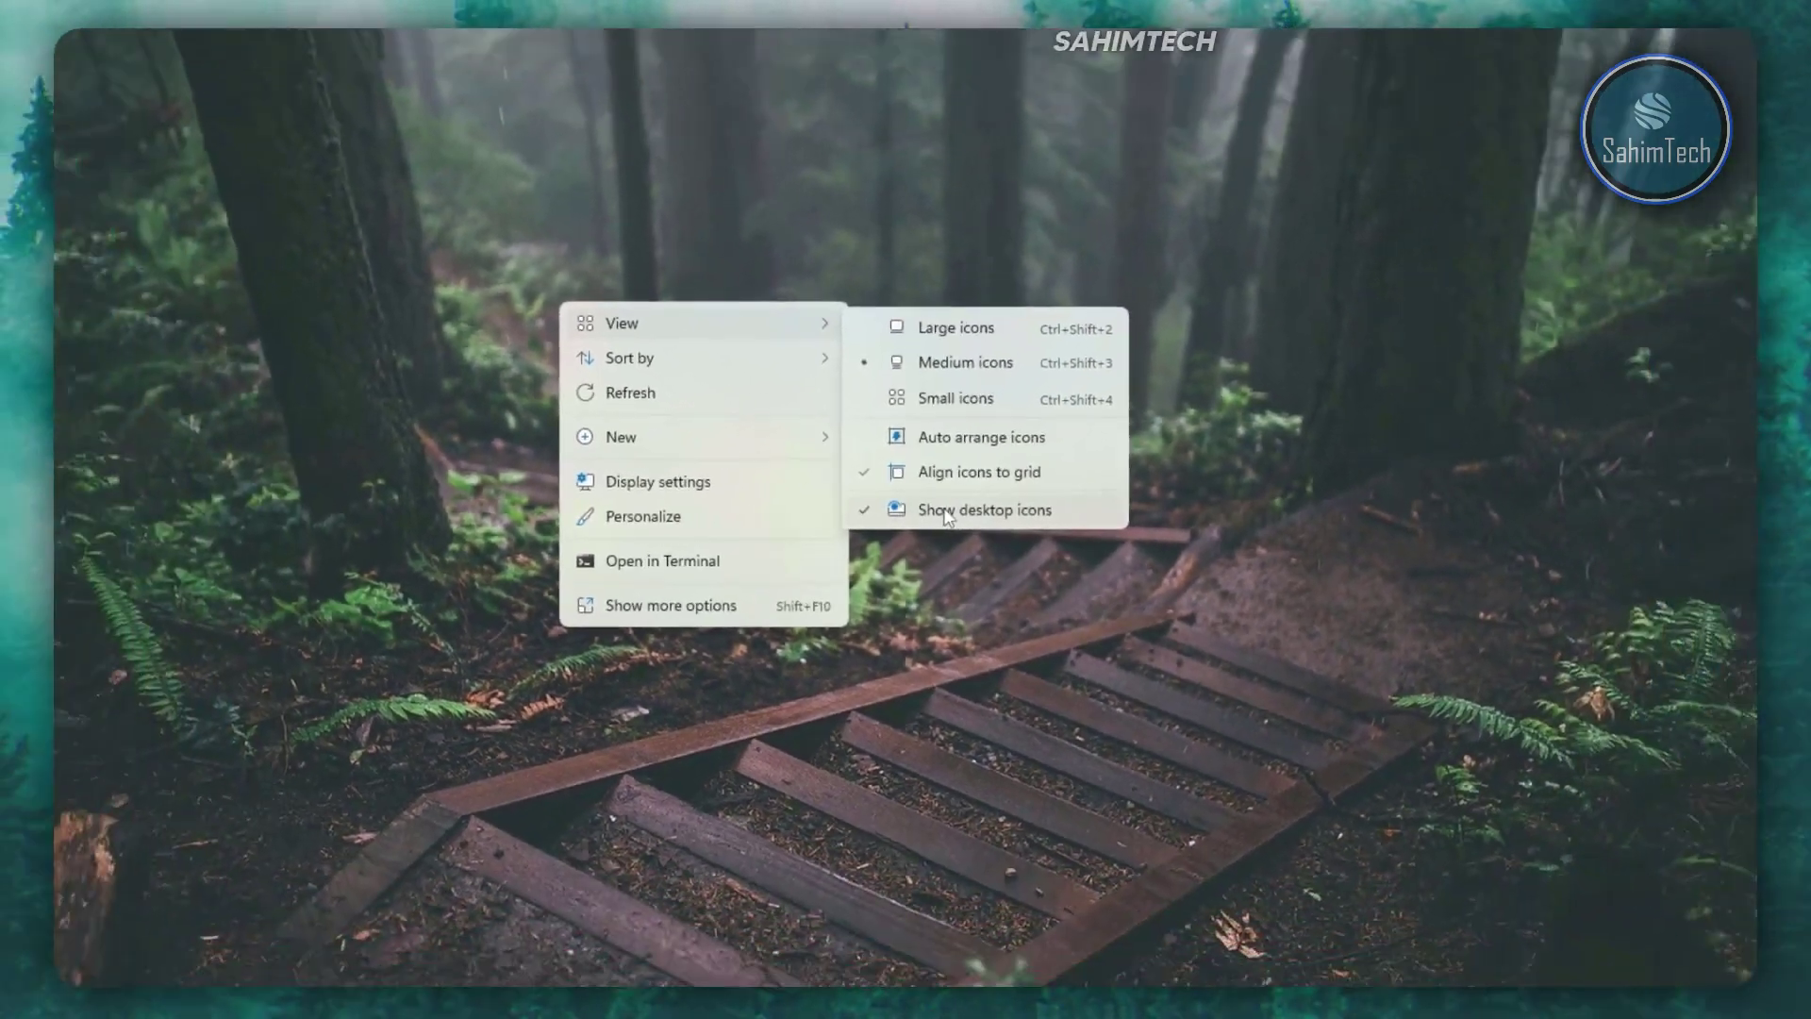
left_click(939, 507)
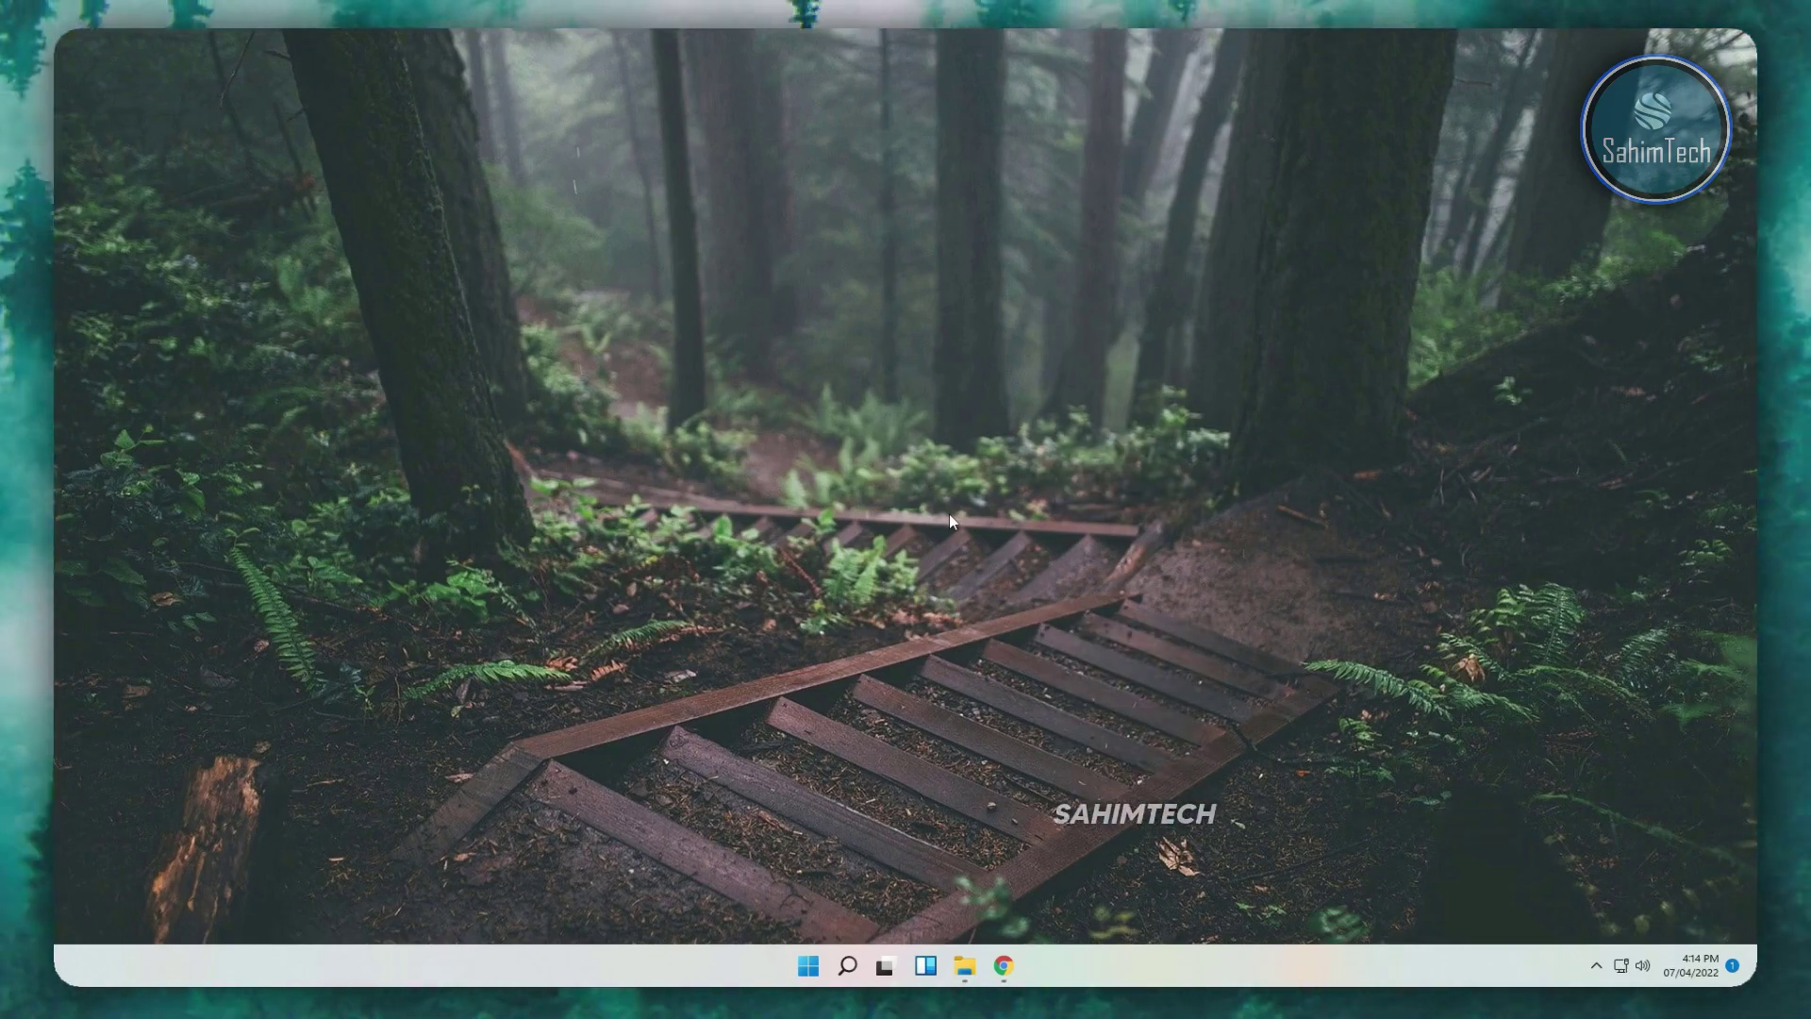
- Download the Rainmeter 4.5.13 release from rainmeter.net through the Rainmeter link in Links.pdf
left_click(1002, 965)
left_click(349, 99)
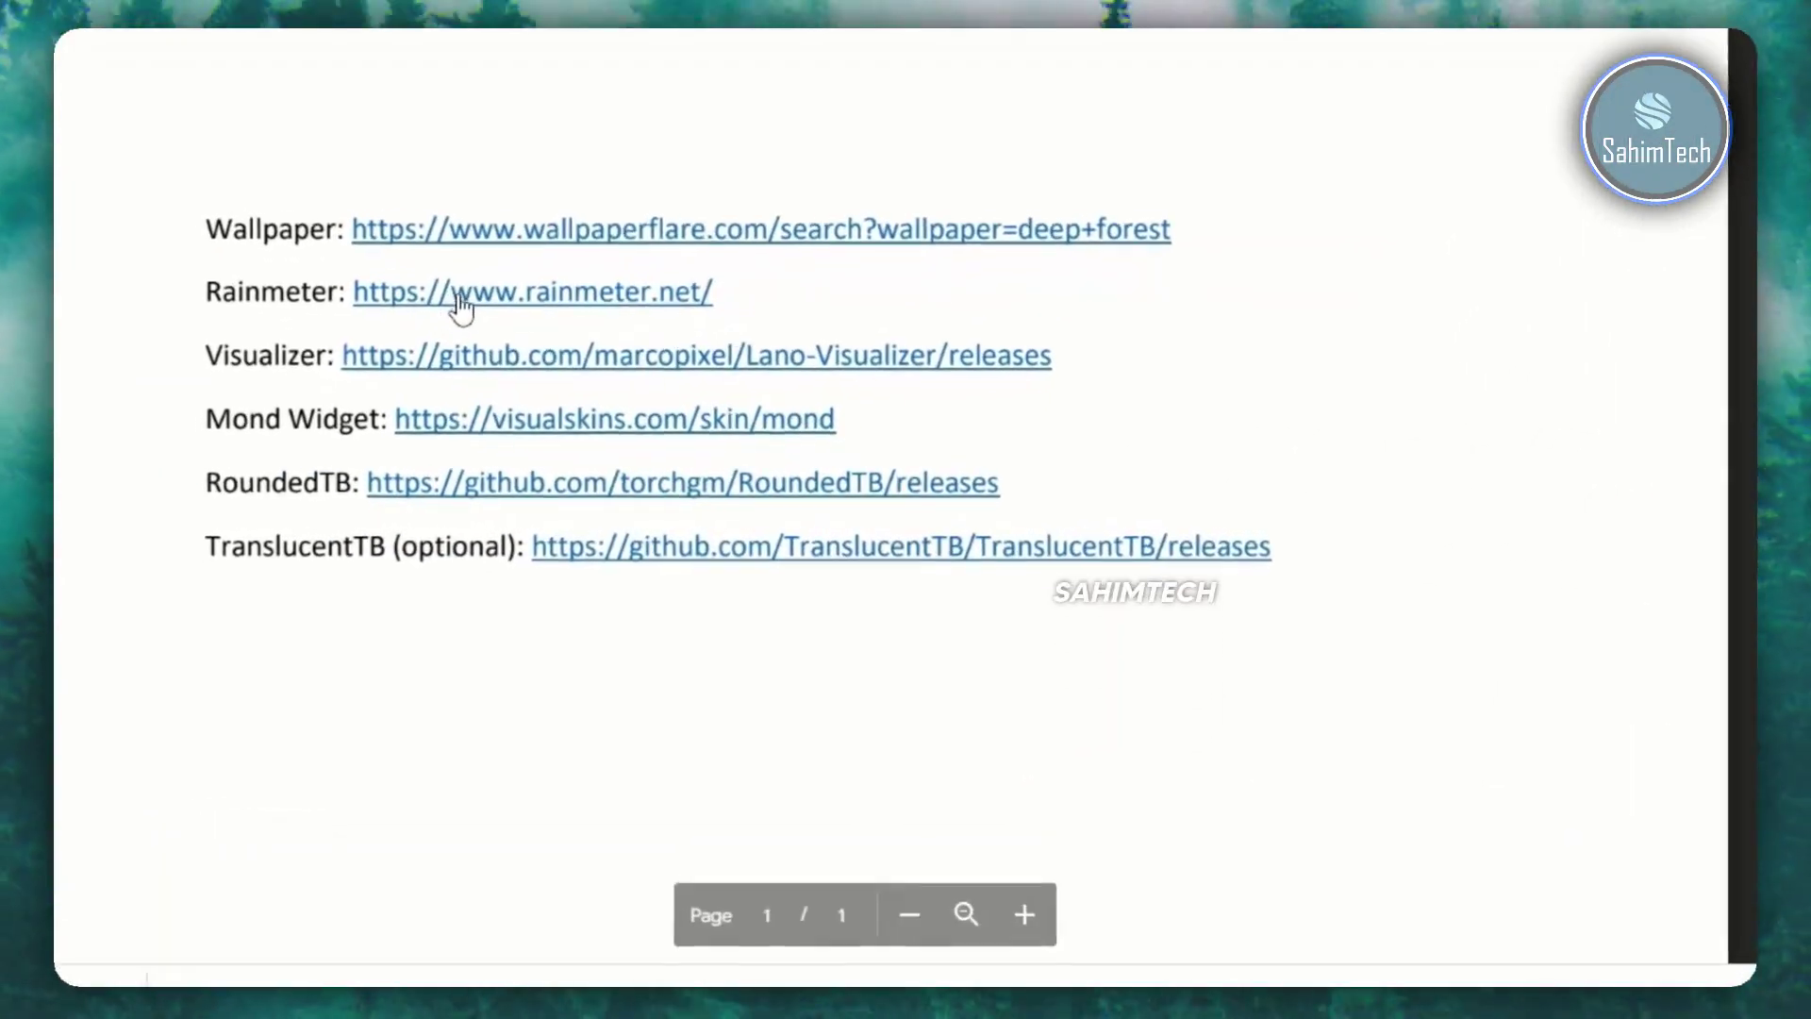
left_click(545, 320)
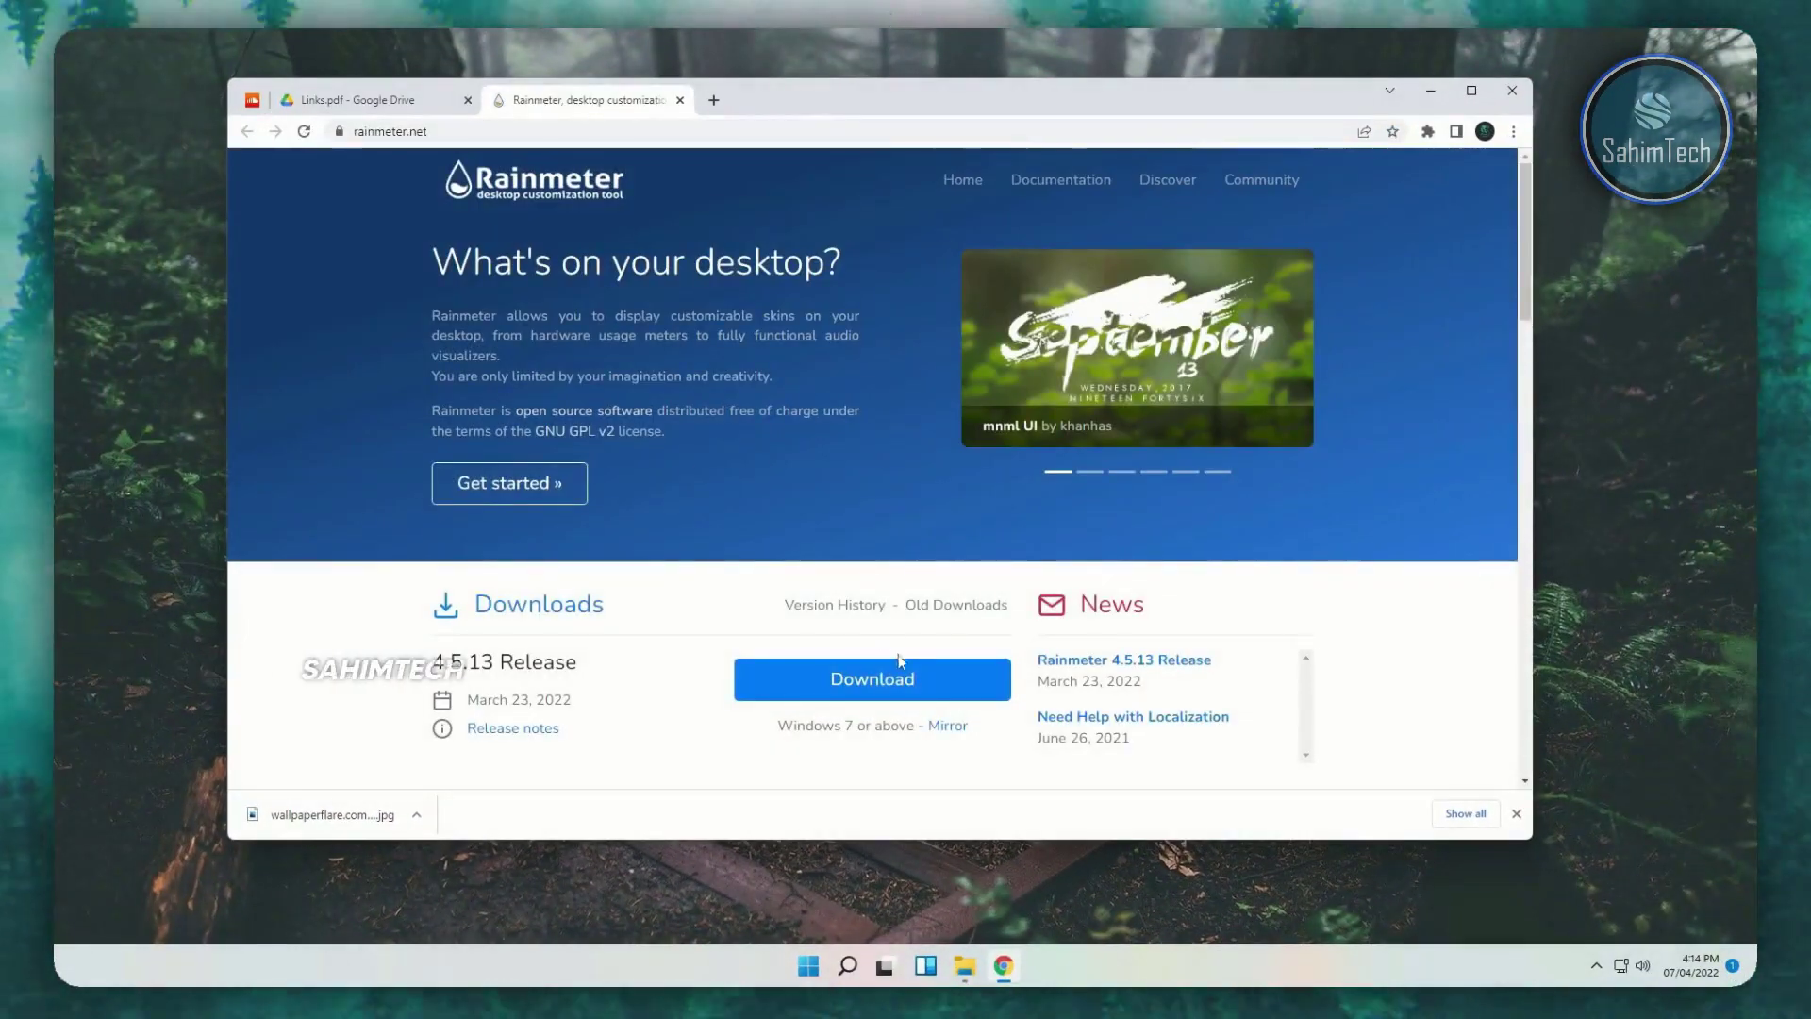
left_click(901, 671)
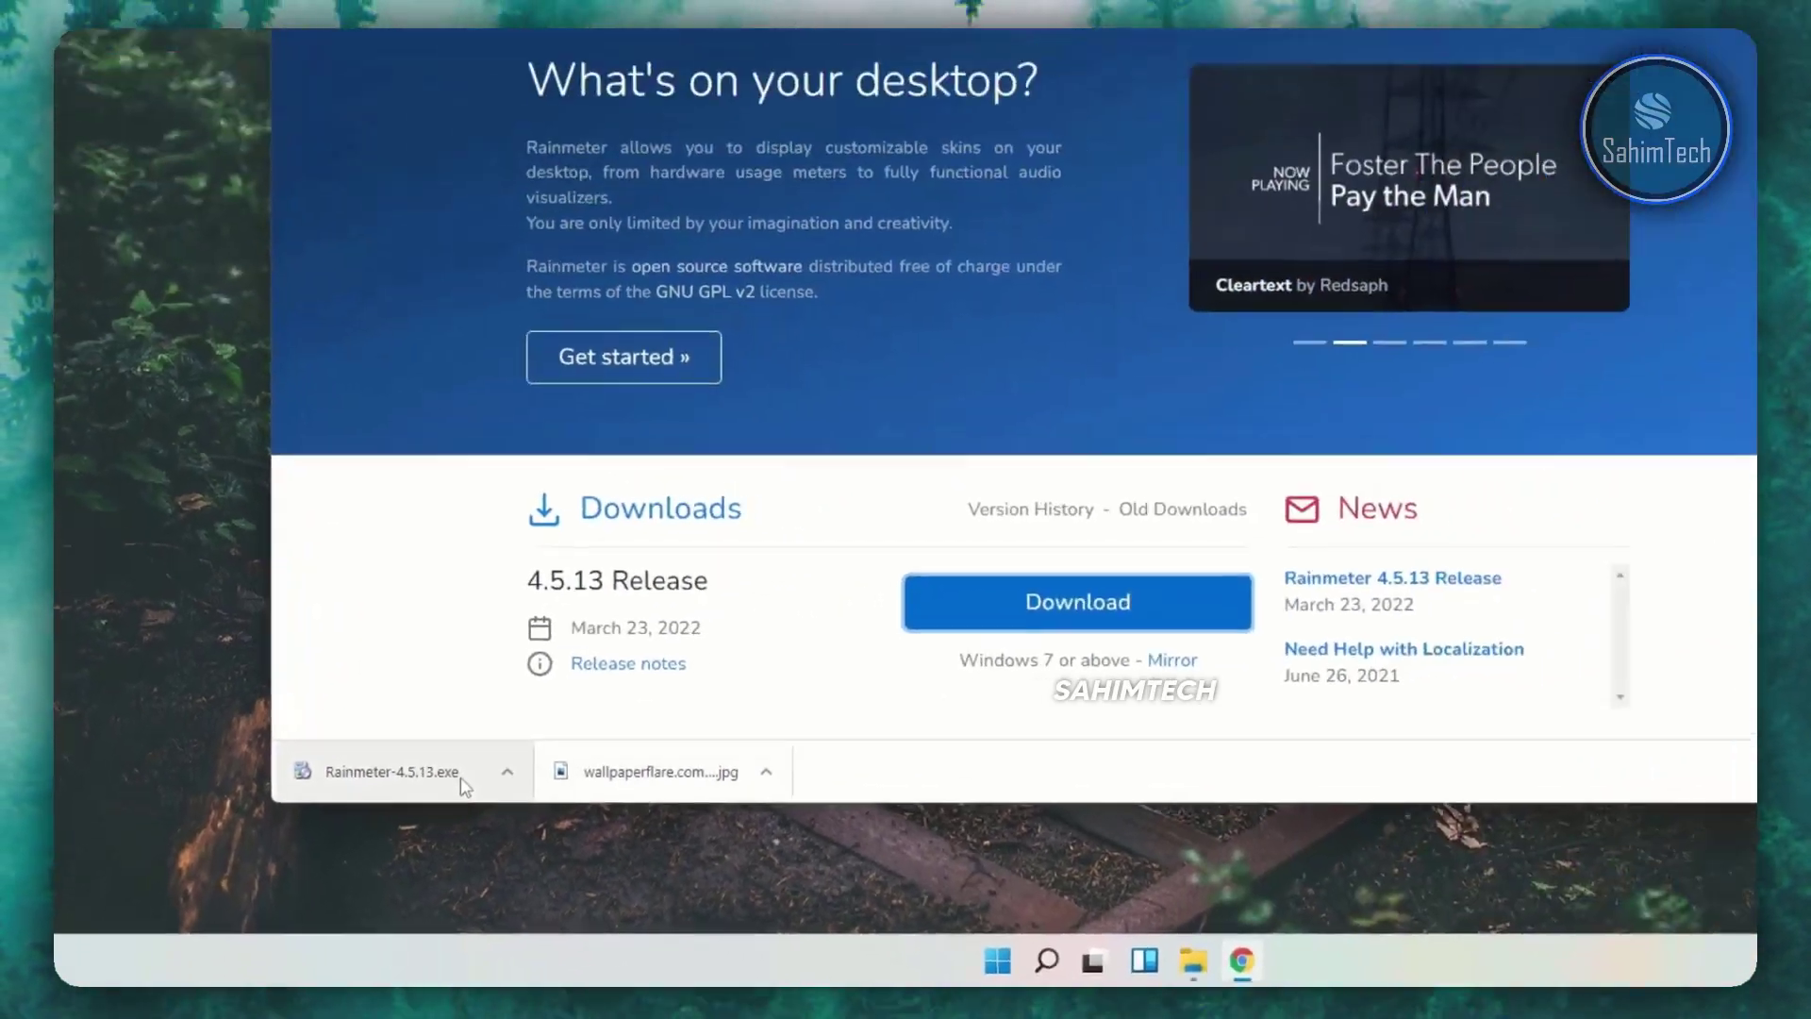
- Run the downloaded Rainmeter-4.5.13.exe with Always ask before opening this file turned off
left_click(820, 528)
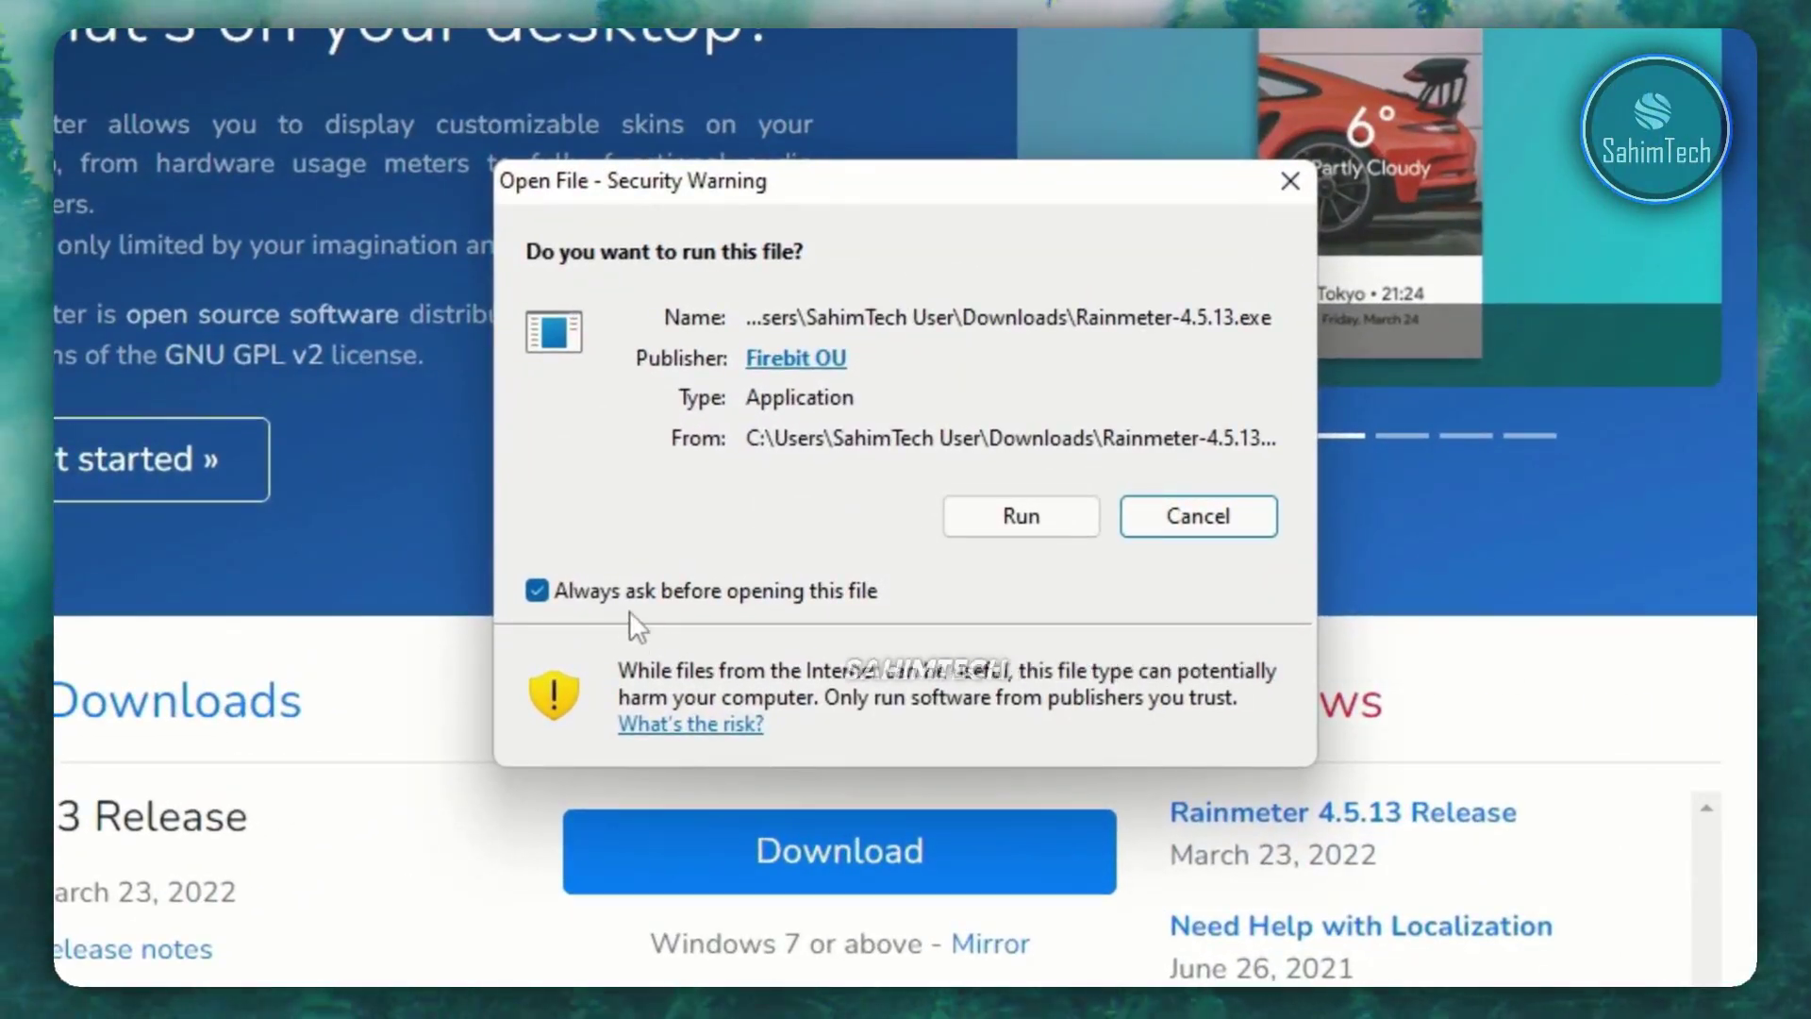
left_click(568, 595)
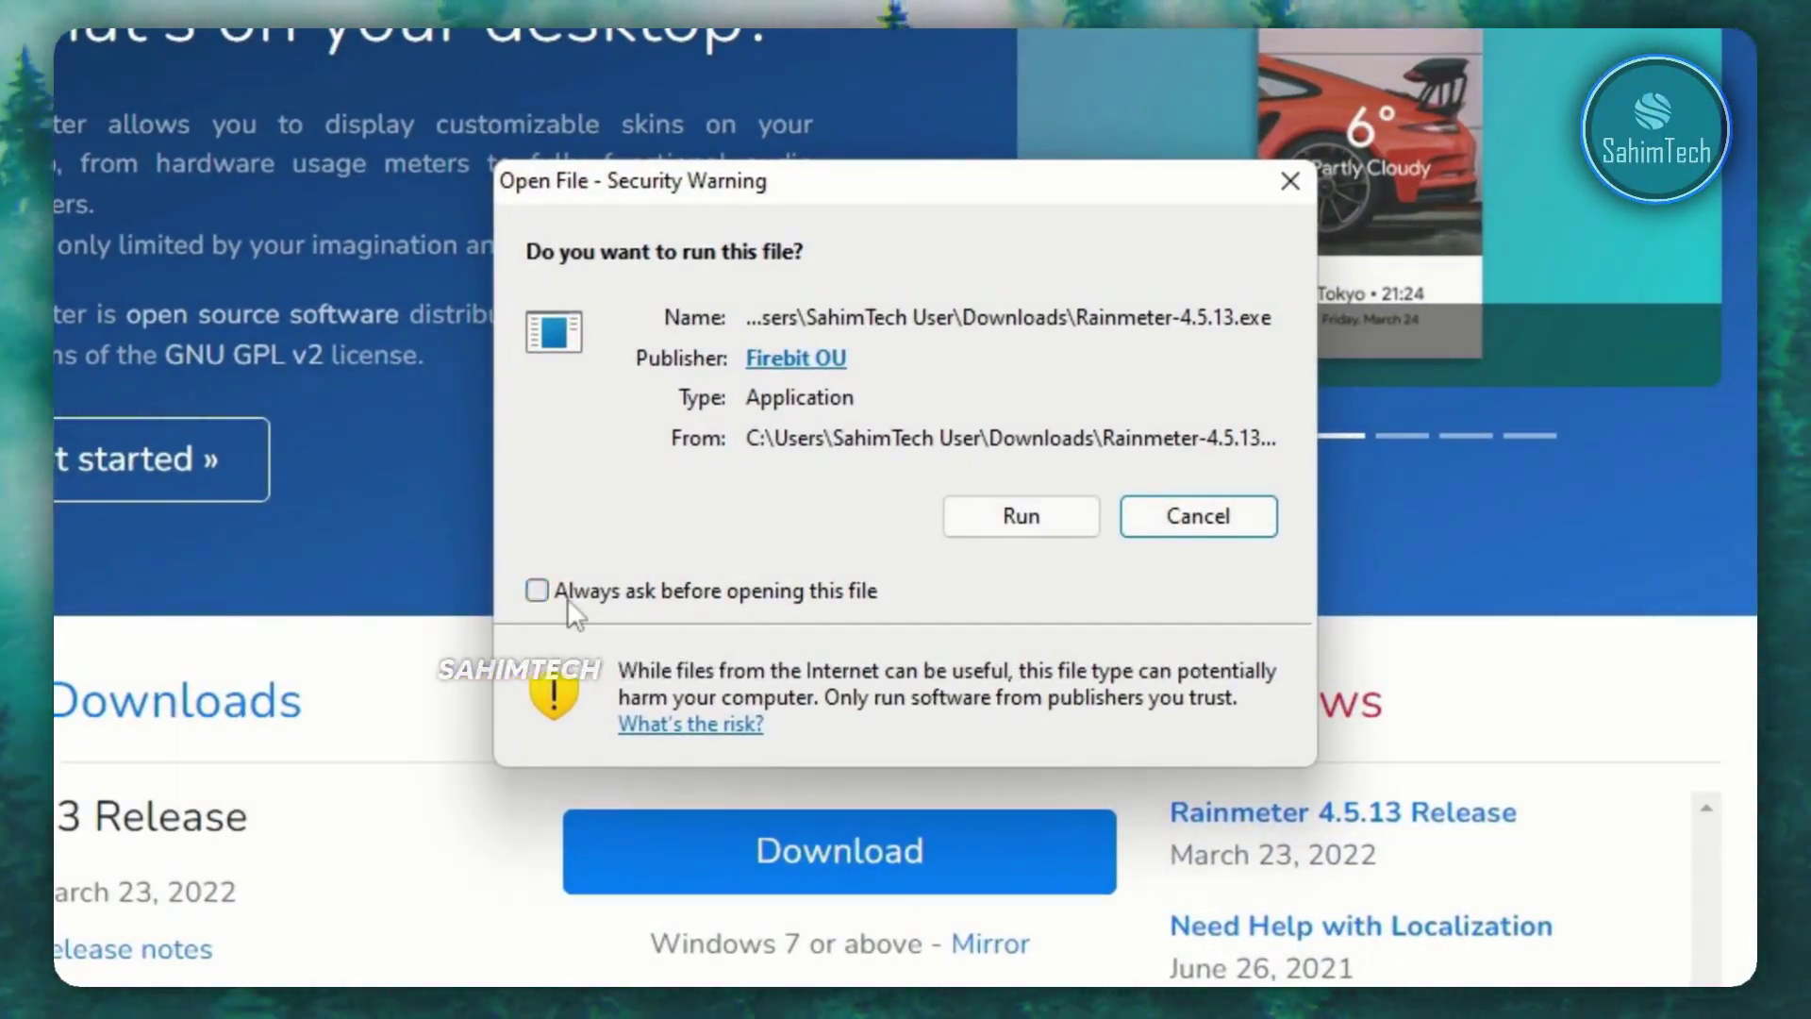
left_click(1005, 520)
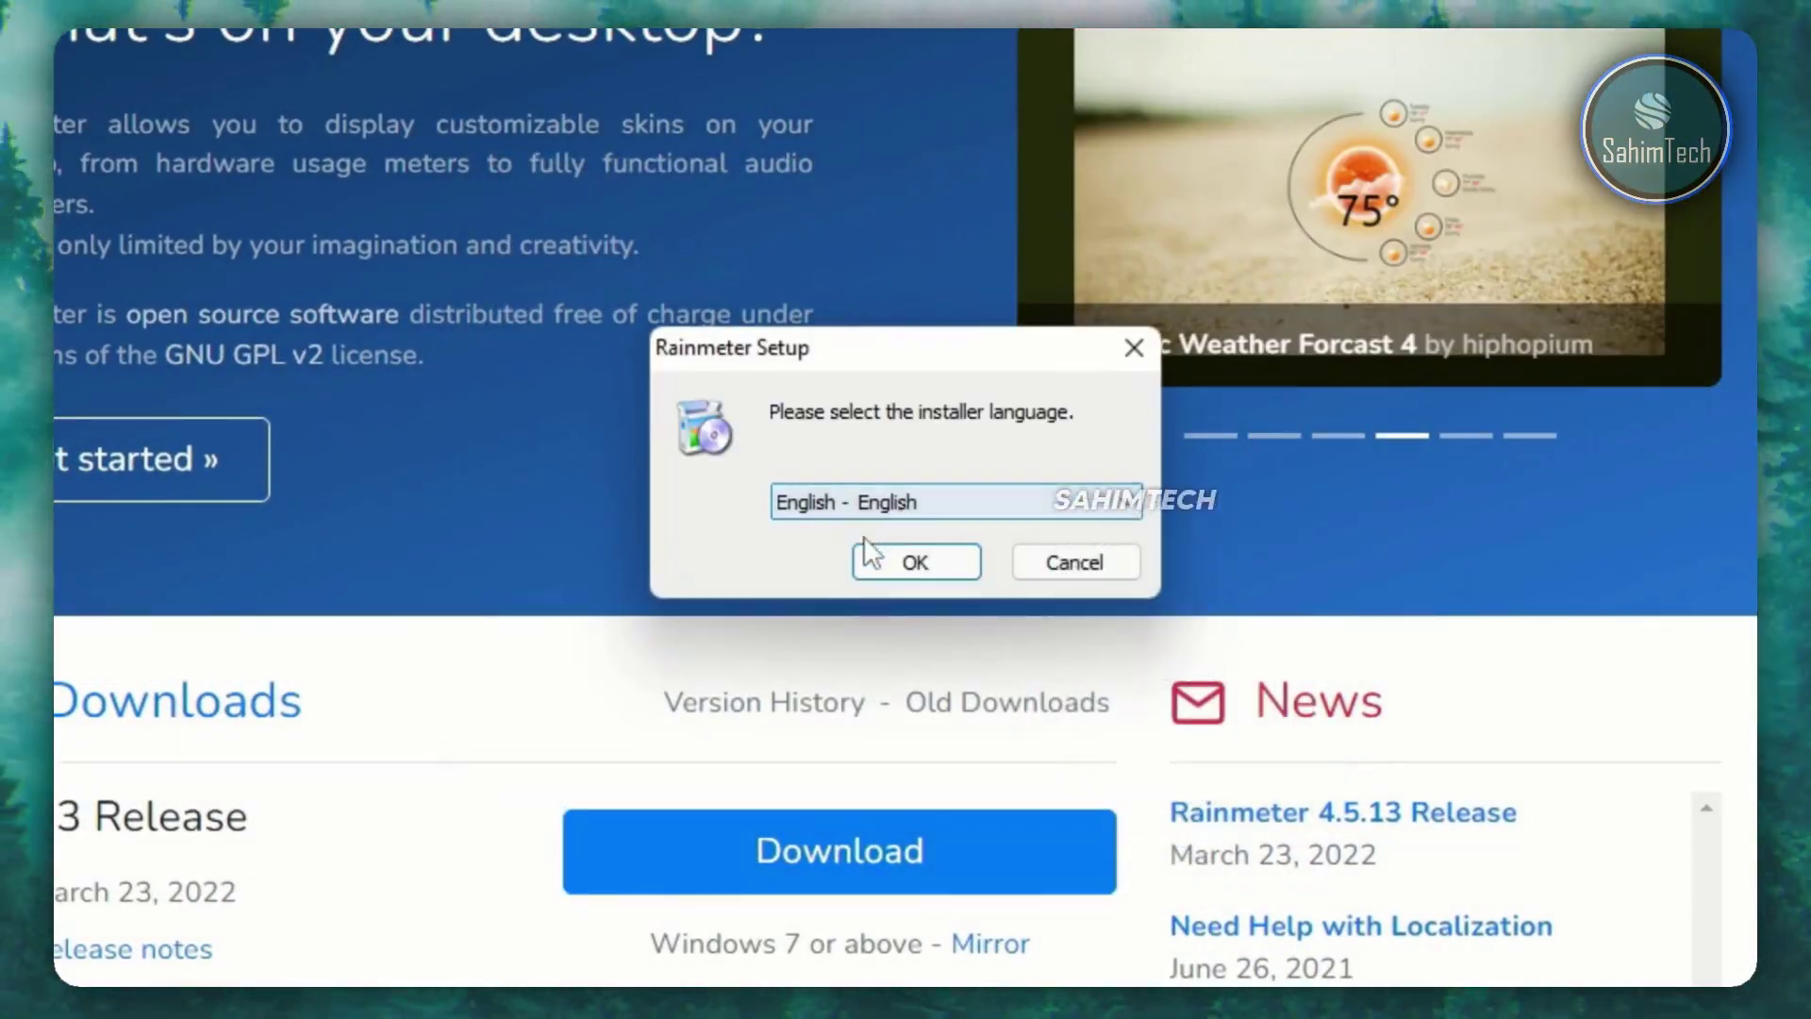
- Install Rainmeter in English as a standard 64-bit installation that launches on startup, and finish setup with Run Rainmeter enabled
left_click(932, 568)
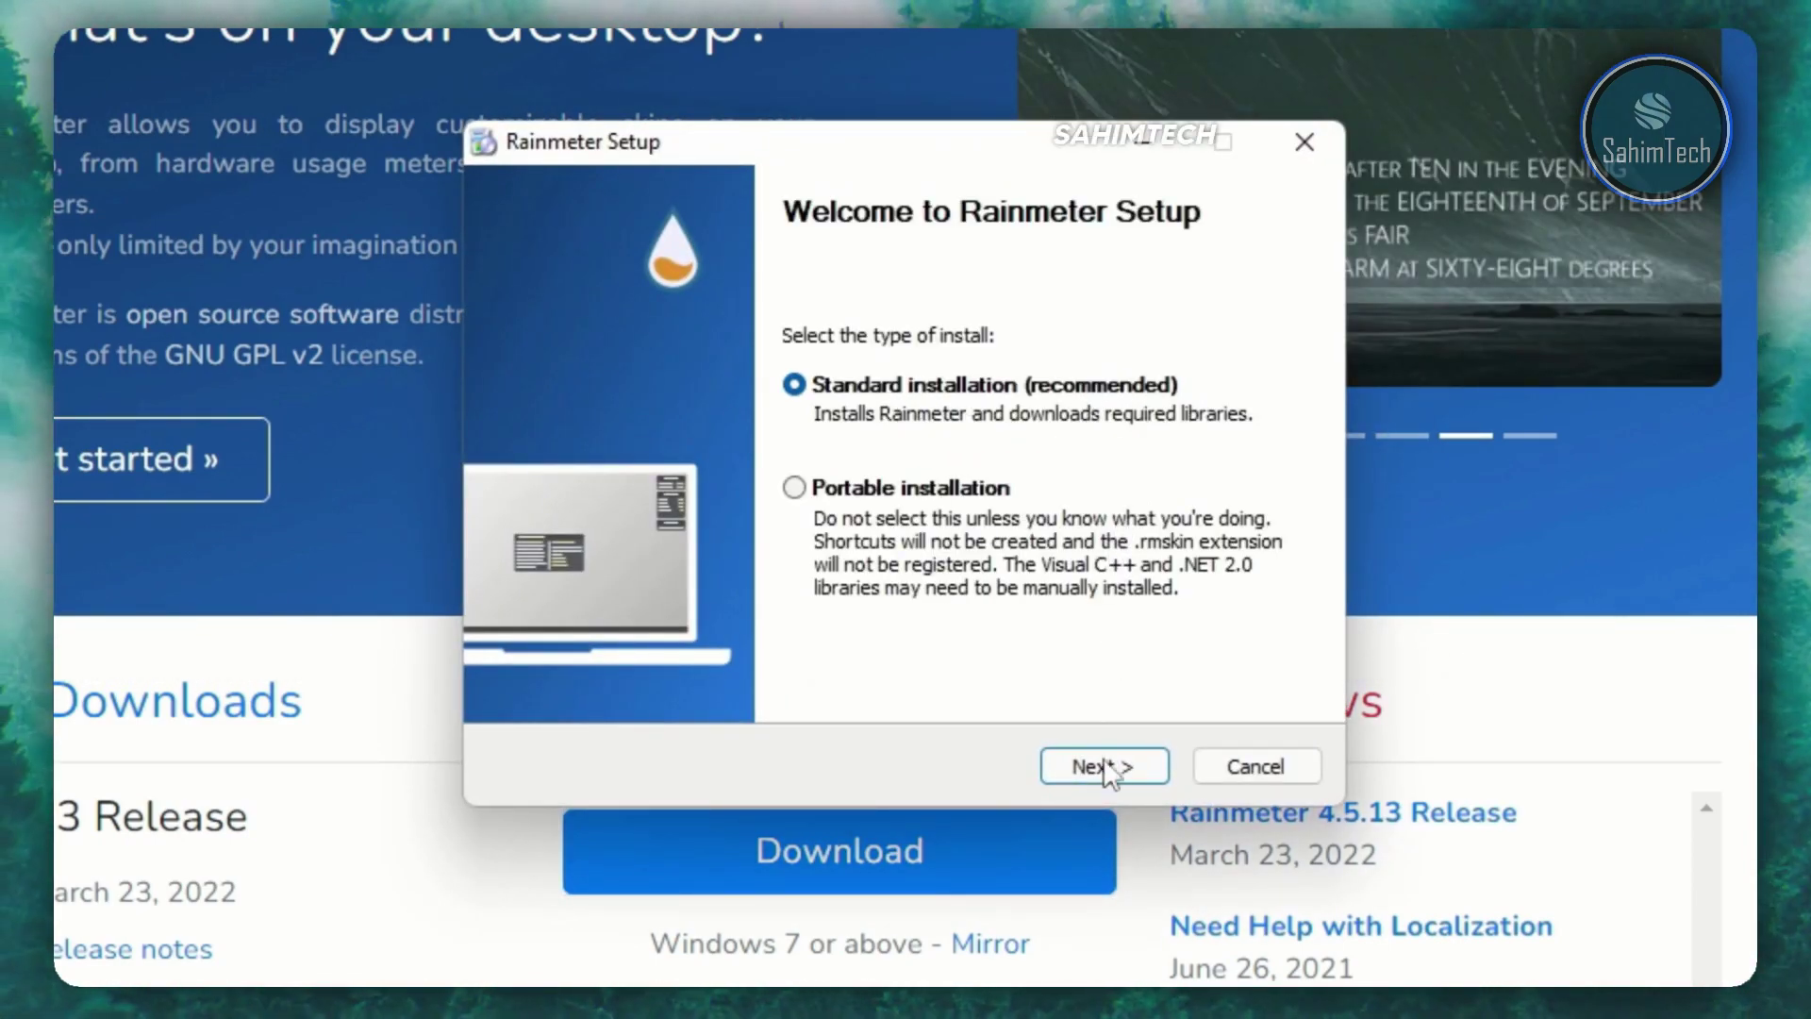
left_click(1107, 764)
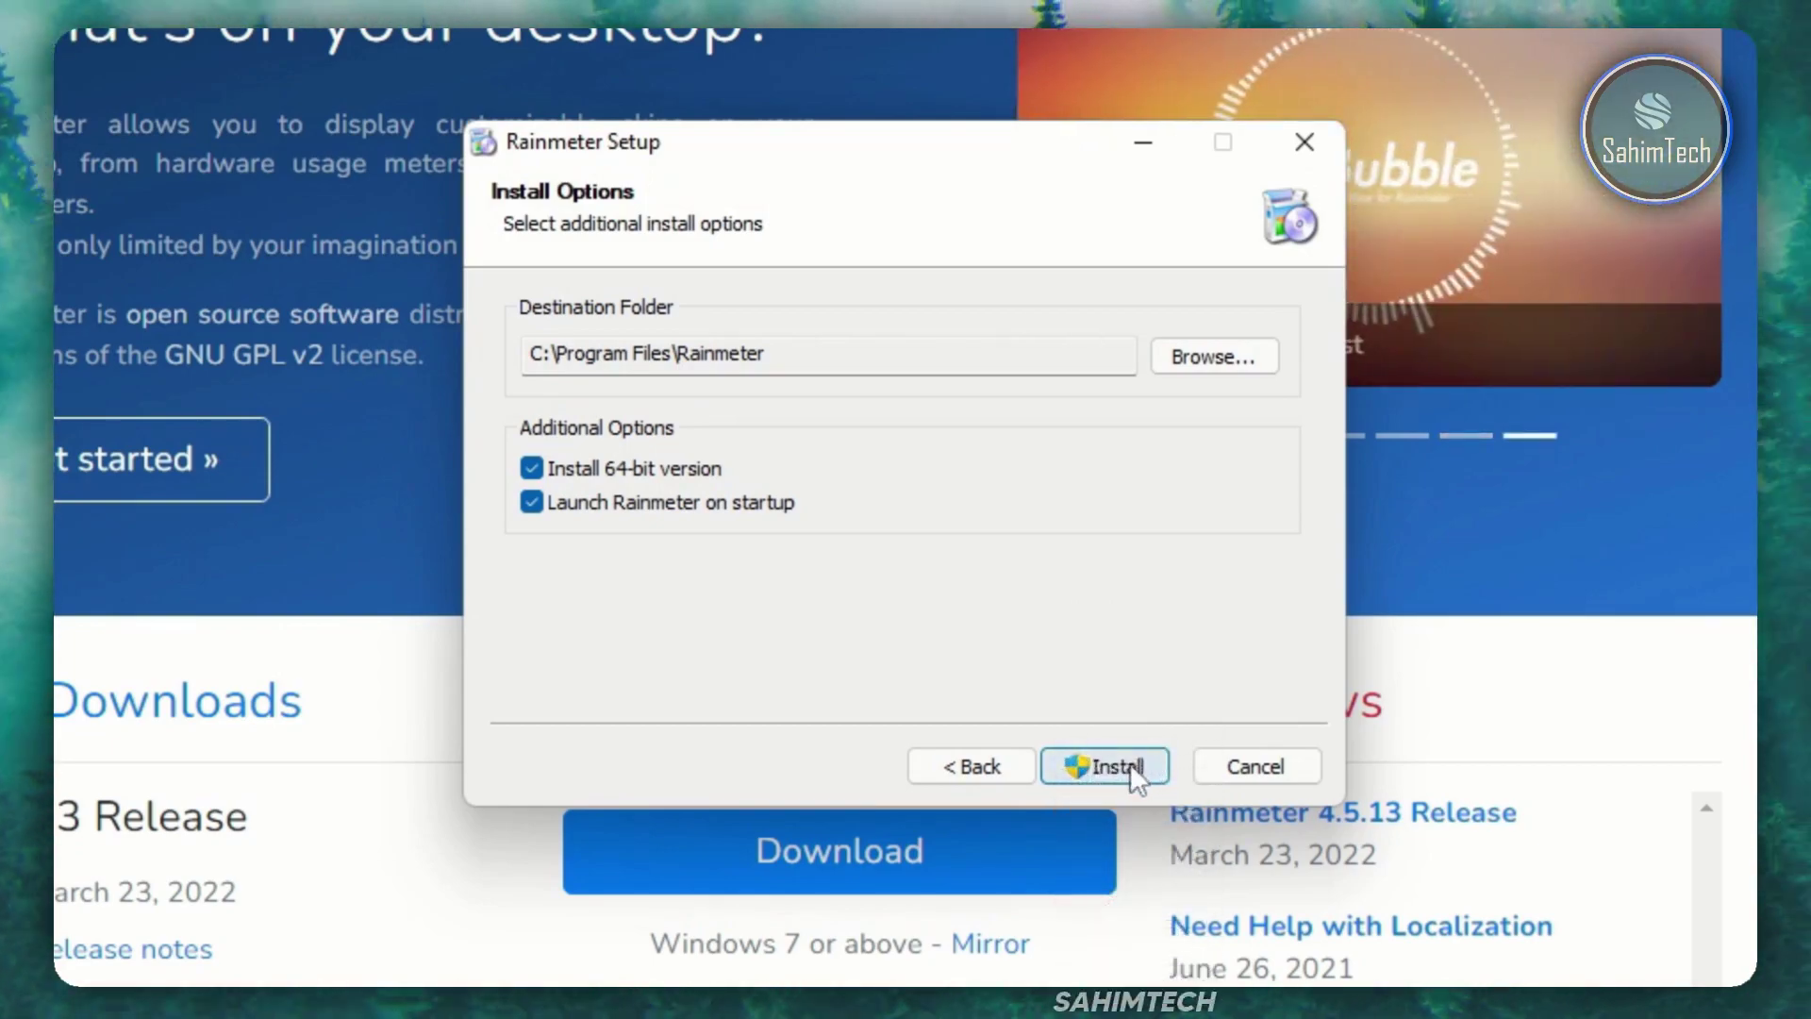
left_click(1130, 762)
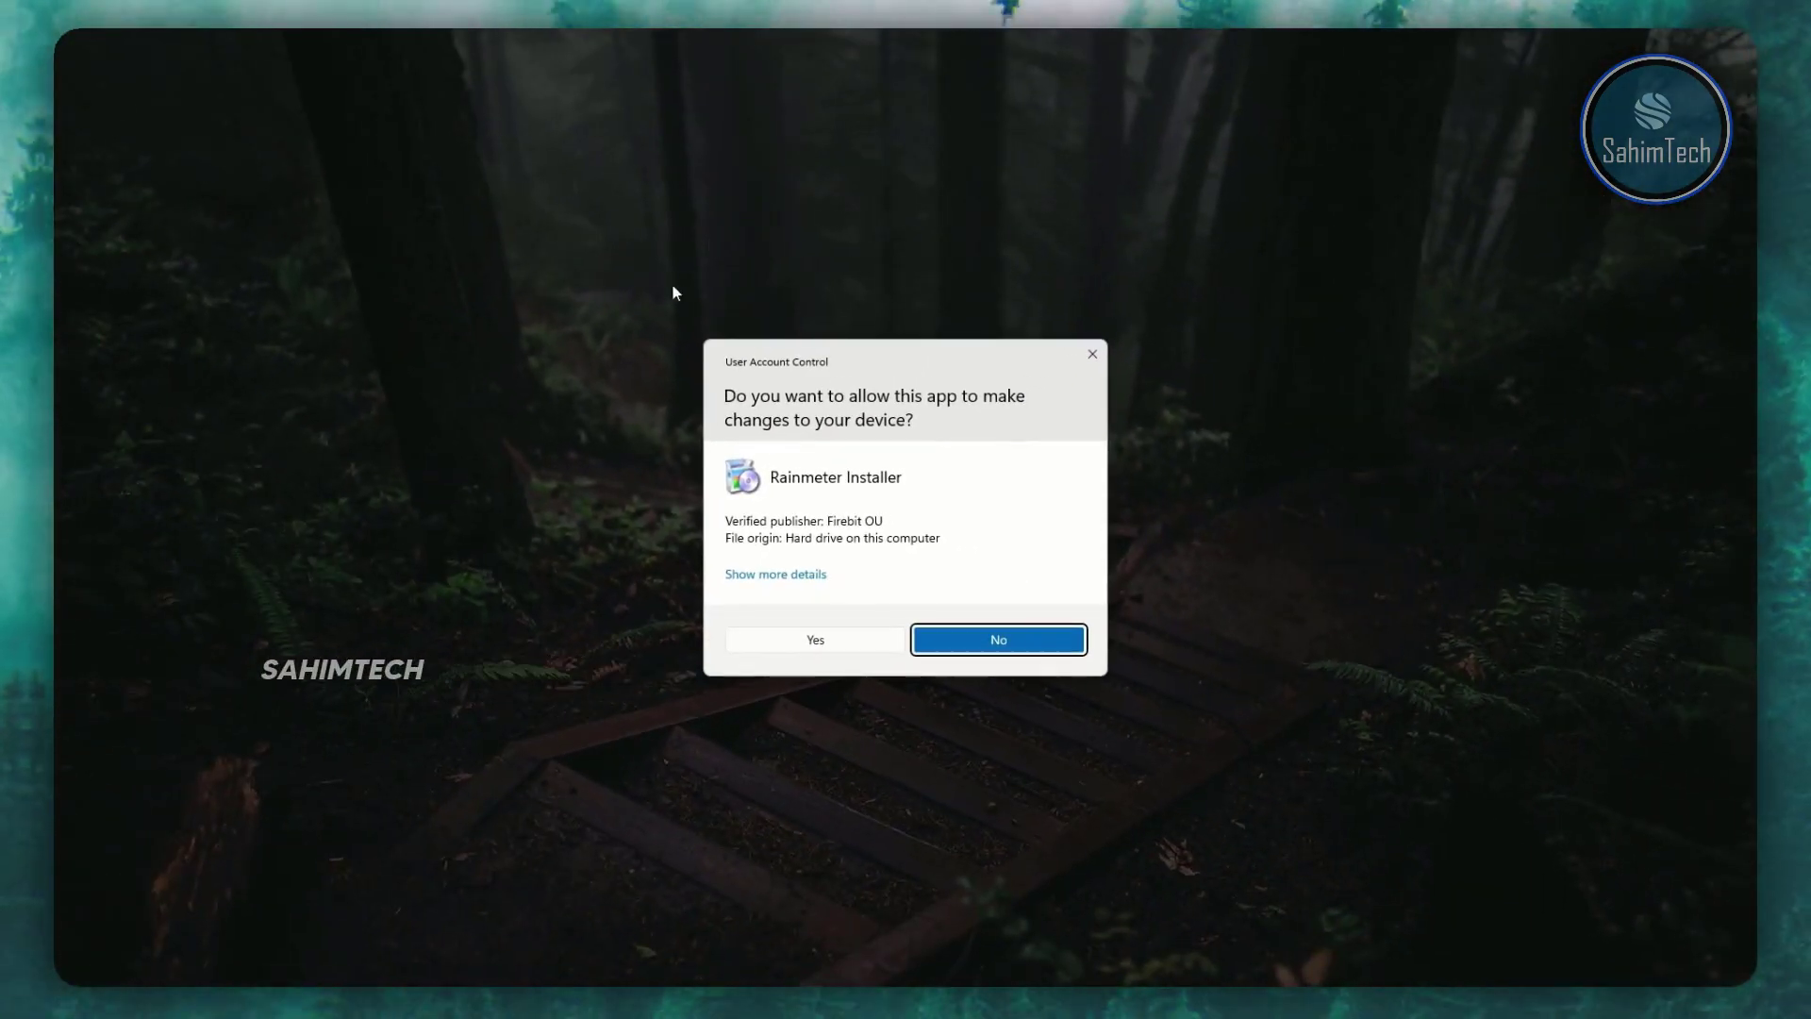
left_click(789, 638)
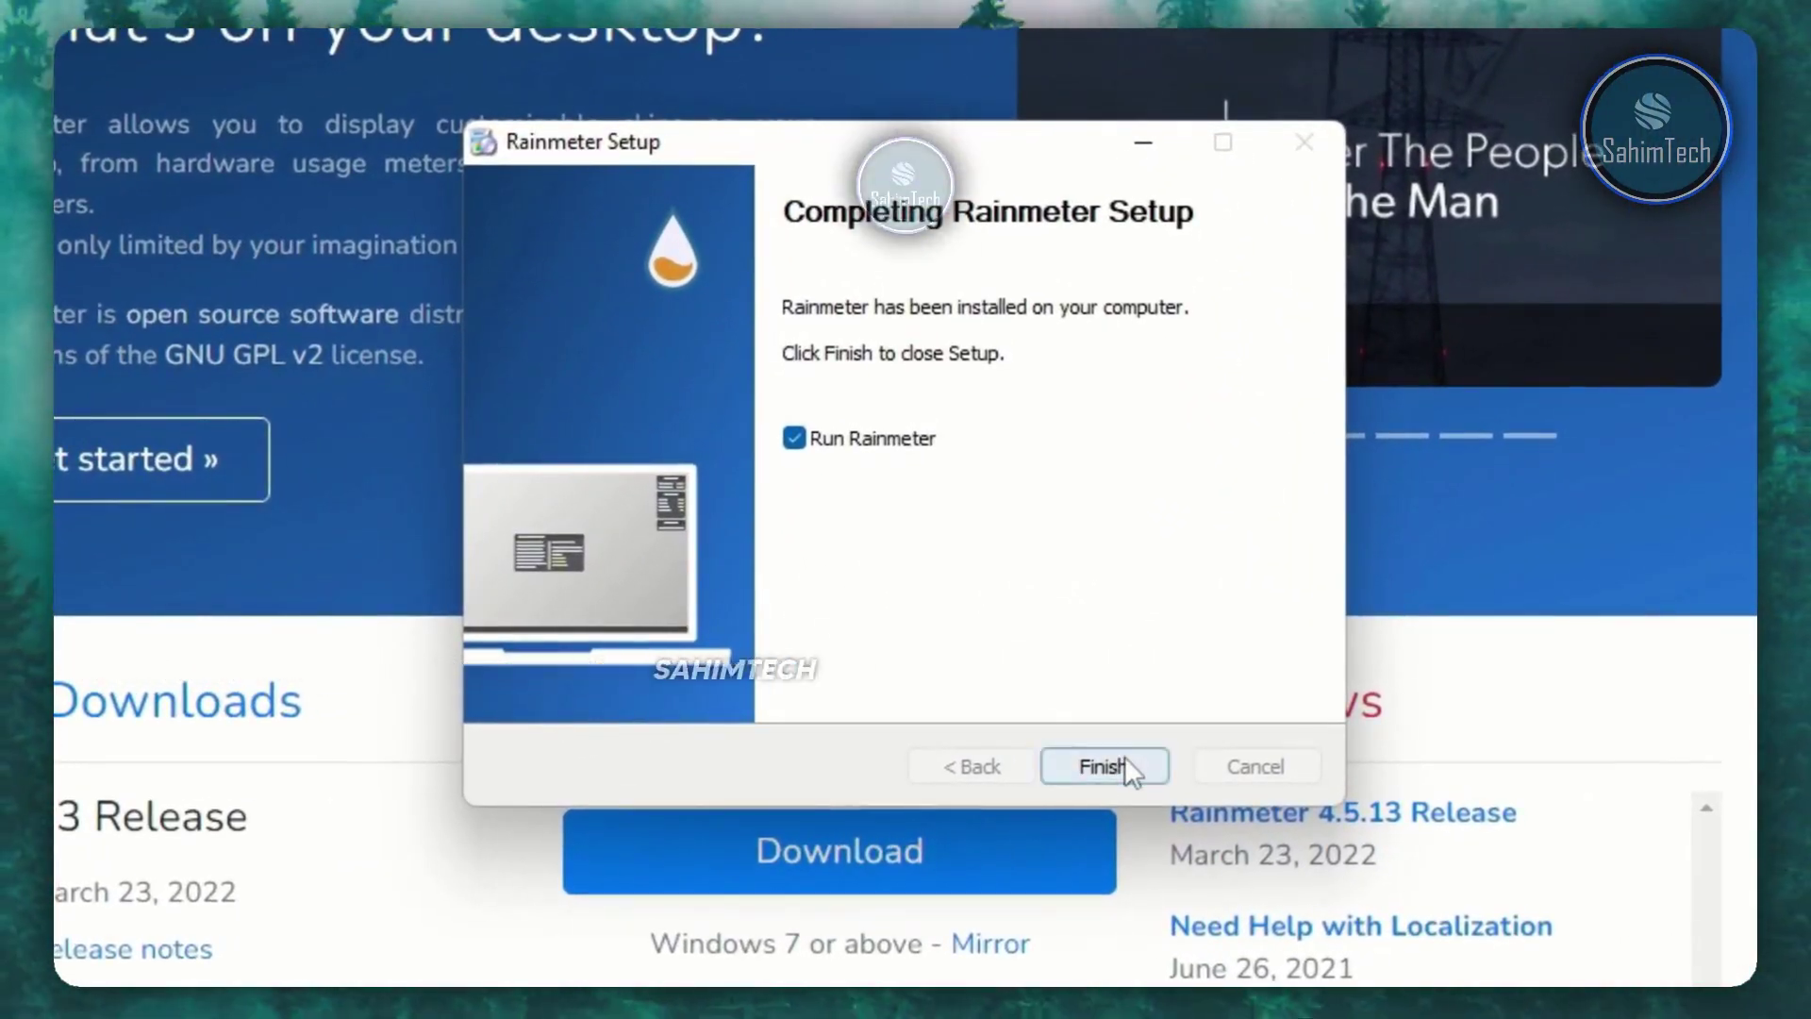
left_click(1008, 643)
- Minimize the browser and unload the illustro Welcome skin and the clock skin from the desktop
left_click(1438, 85)
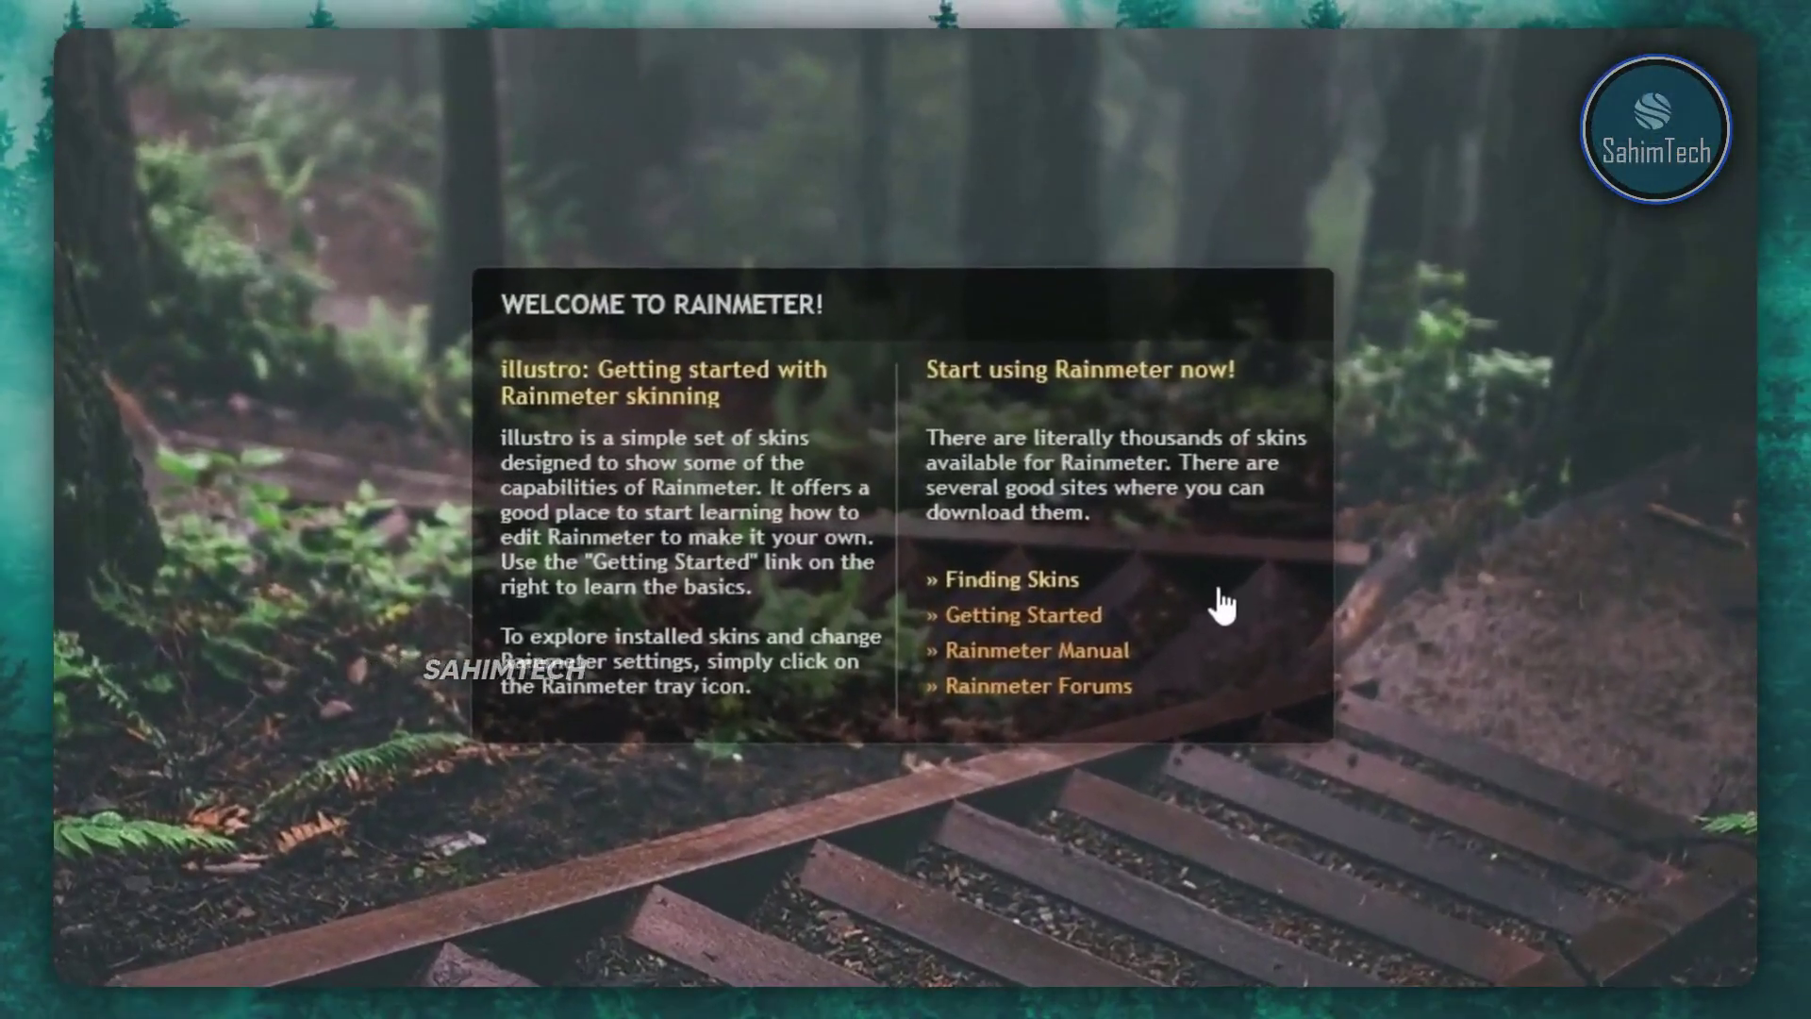
right_click(1219, 592)
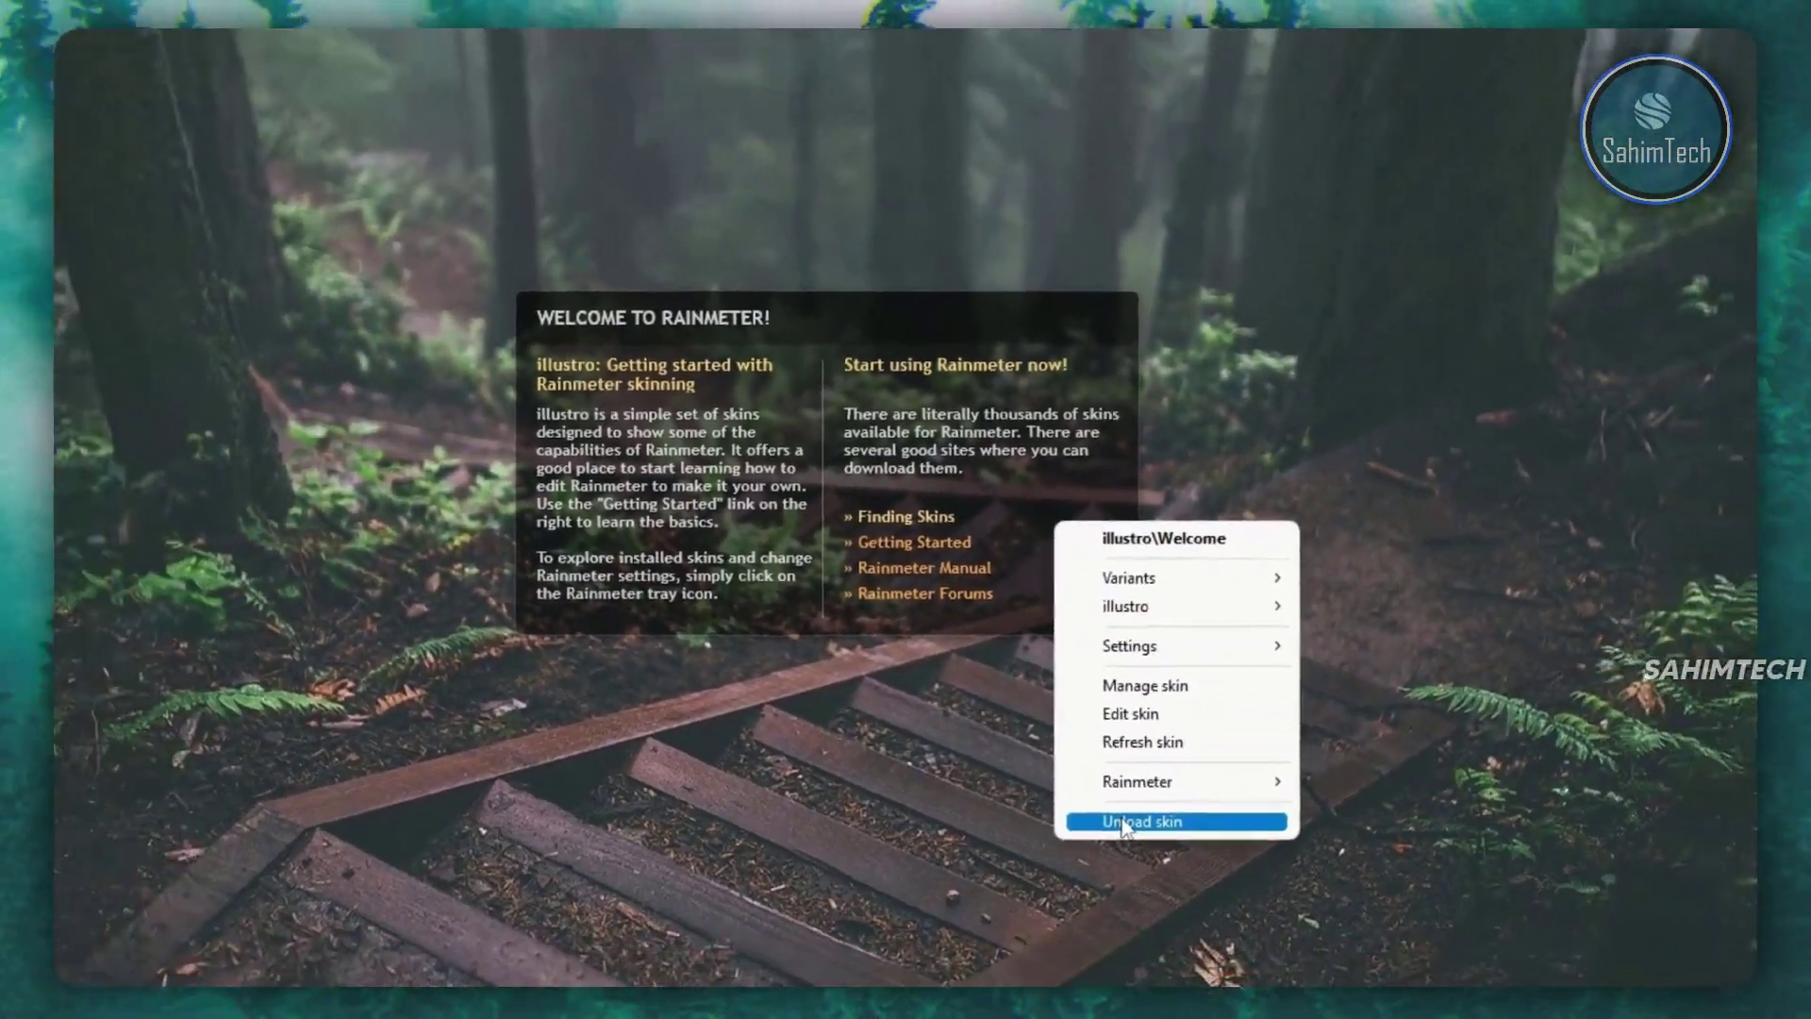
left_click(1281, 993)
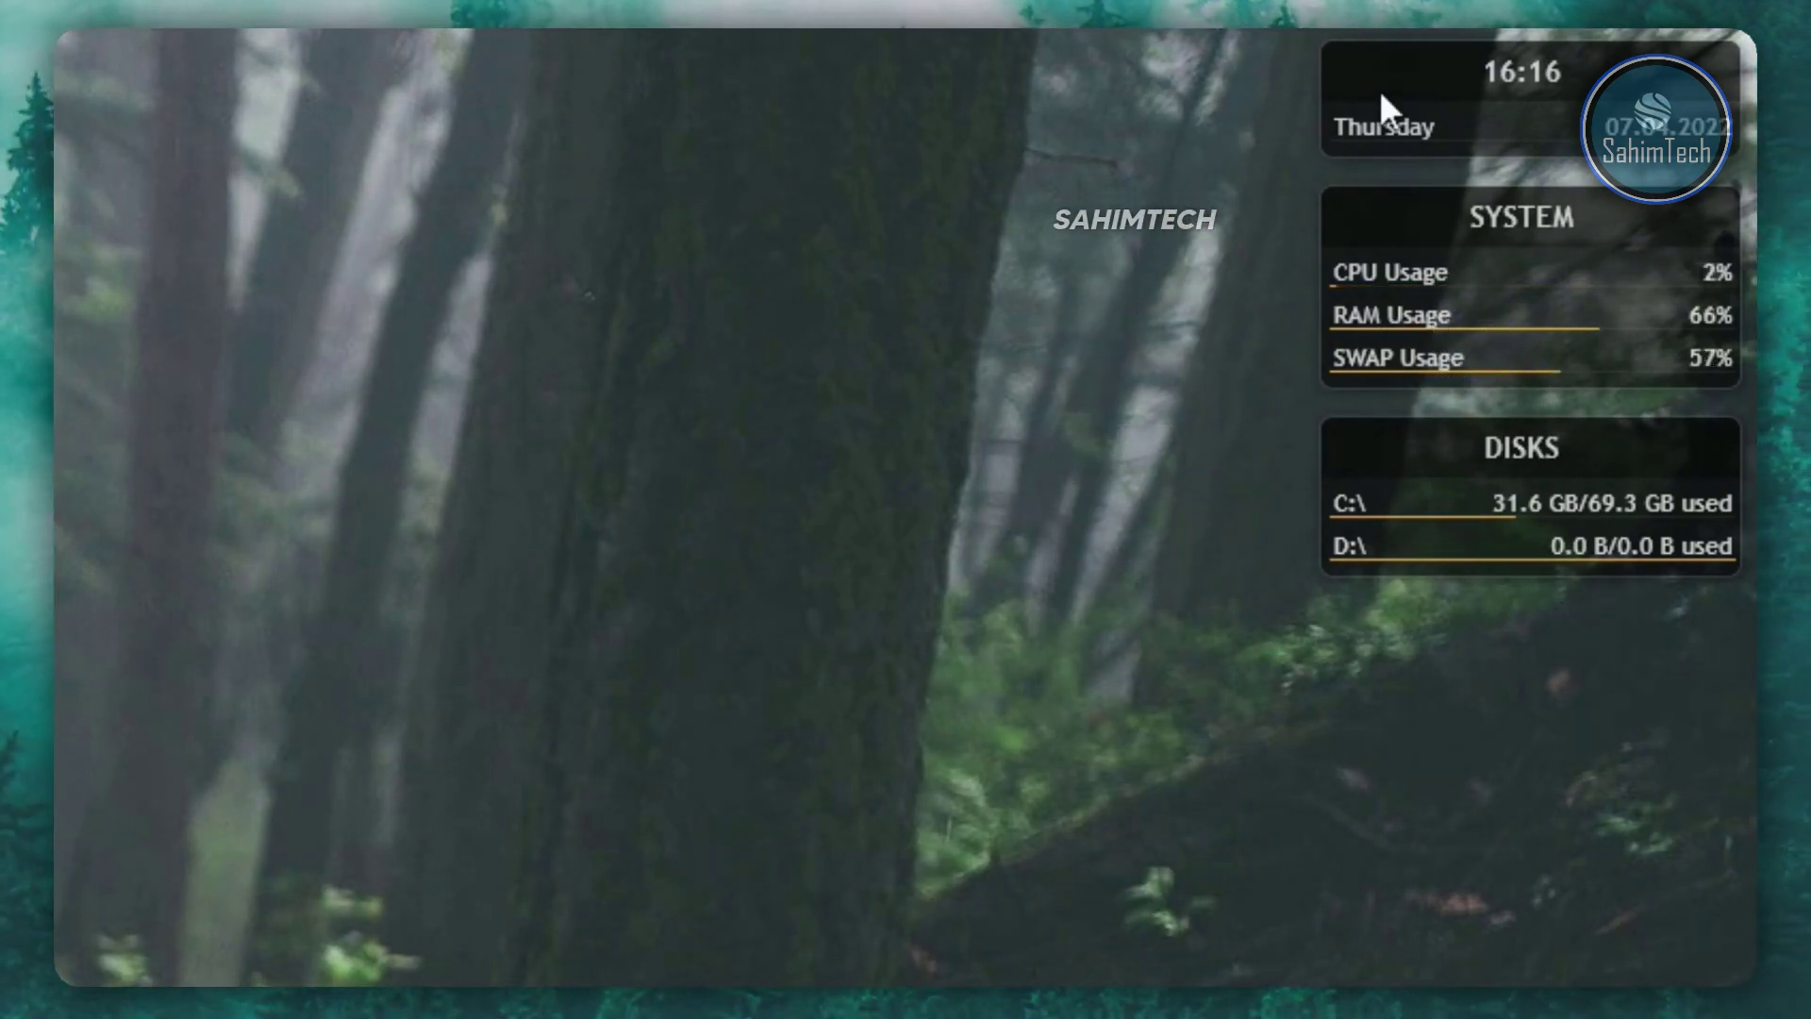
right_click(1474, 120)
left_click(1581, 611)
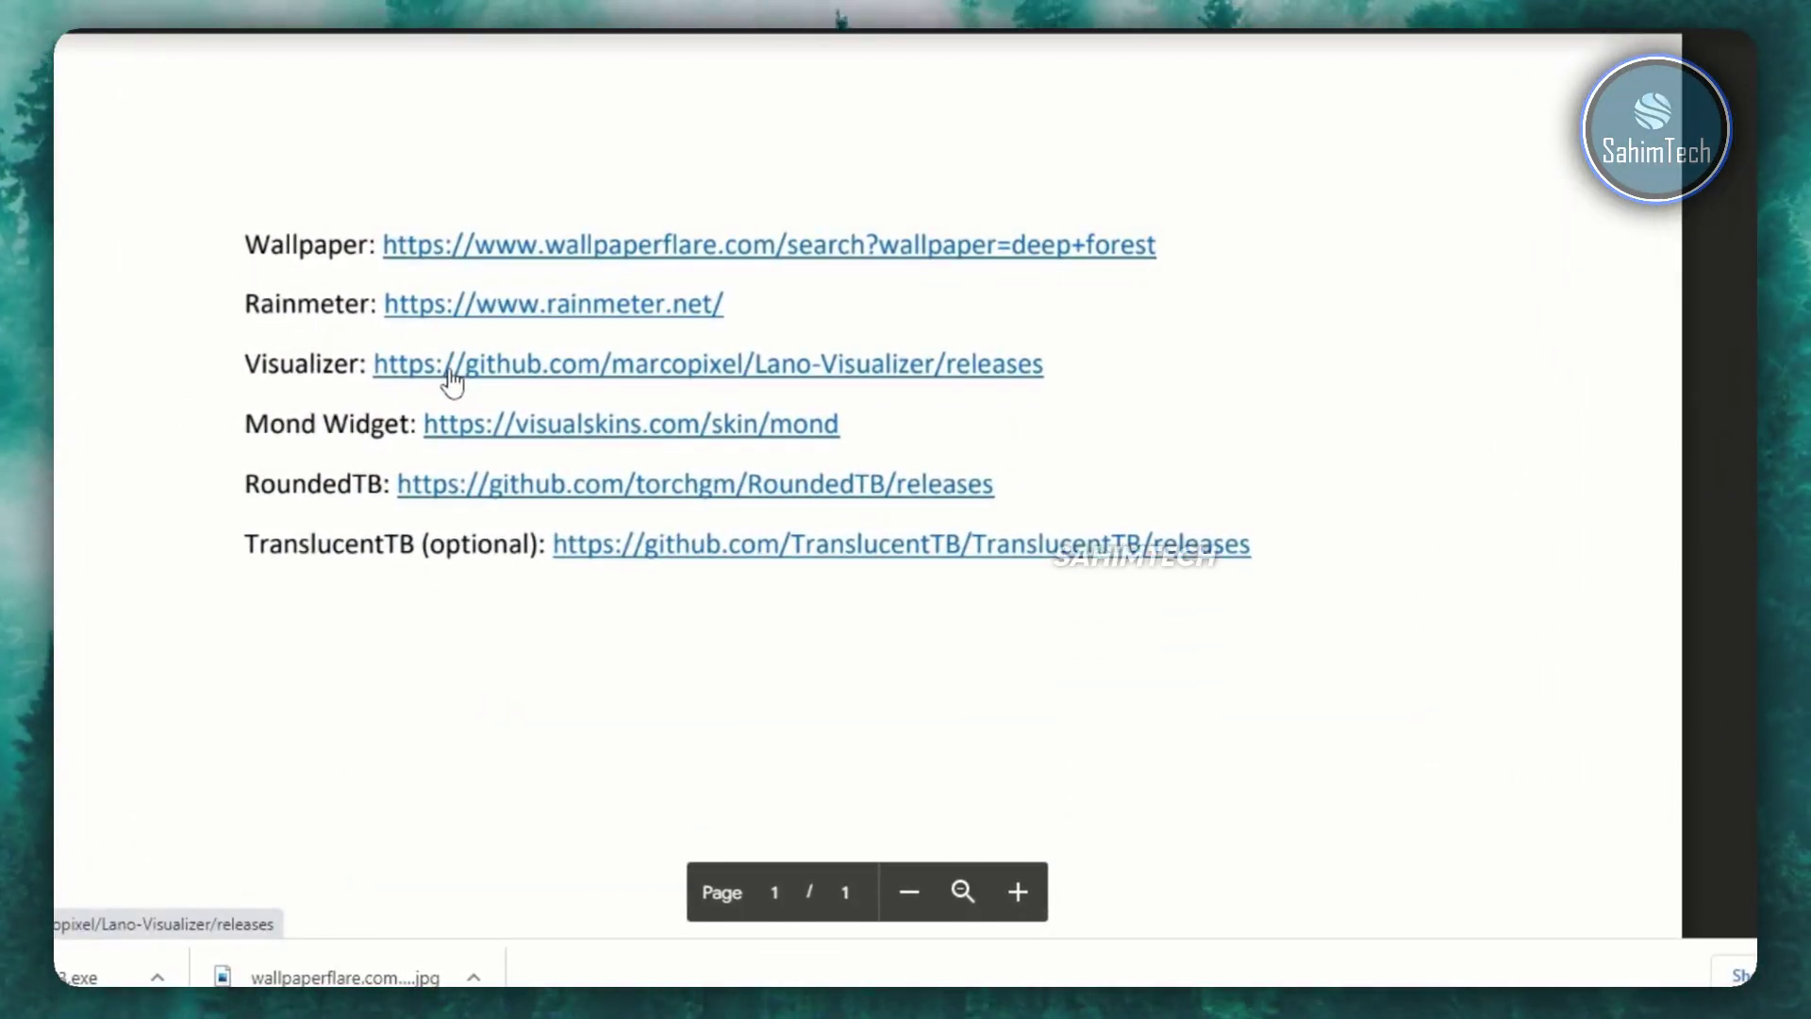
- Download Lano.Visualizer_1.1.0.rmskin from the GitHub releases page through the Visualizer link in Links.pdf
left_click(452, 380)
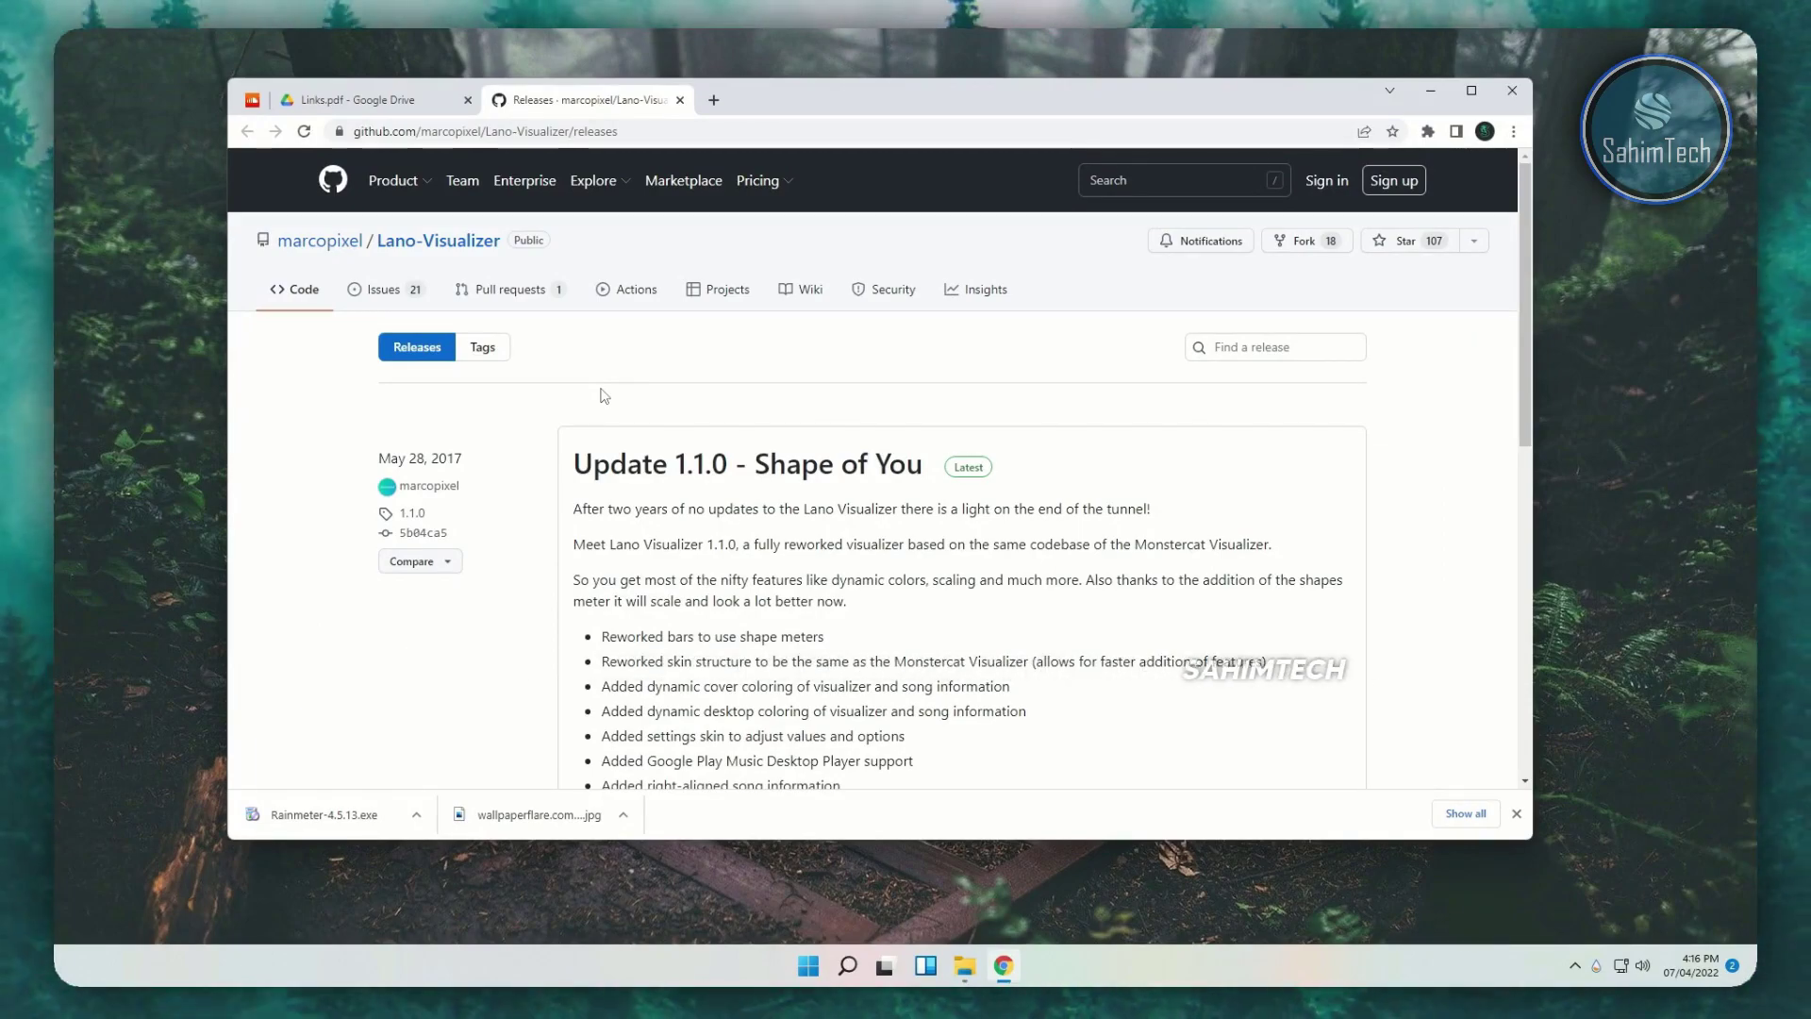
scroll(604, 395, "down", 5)
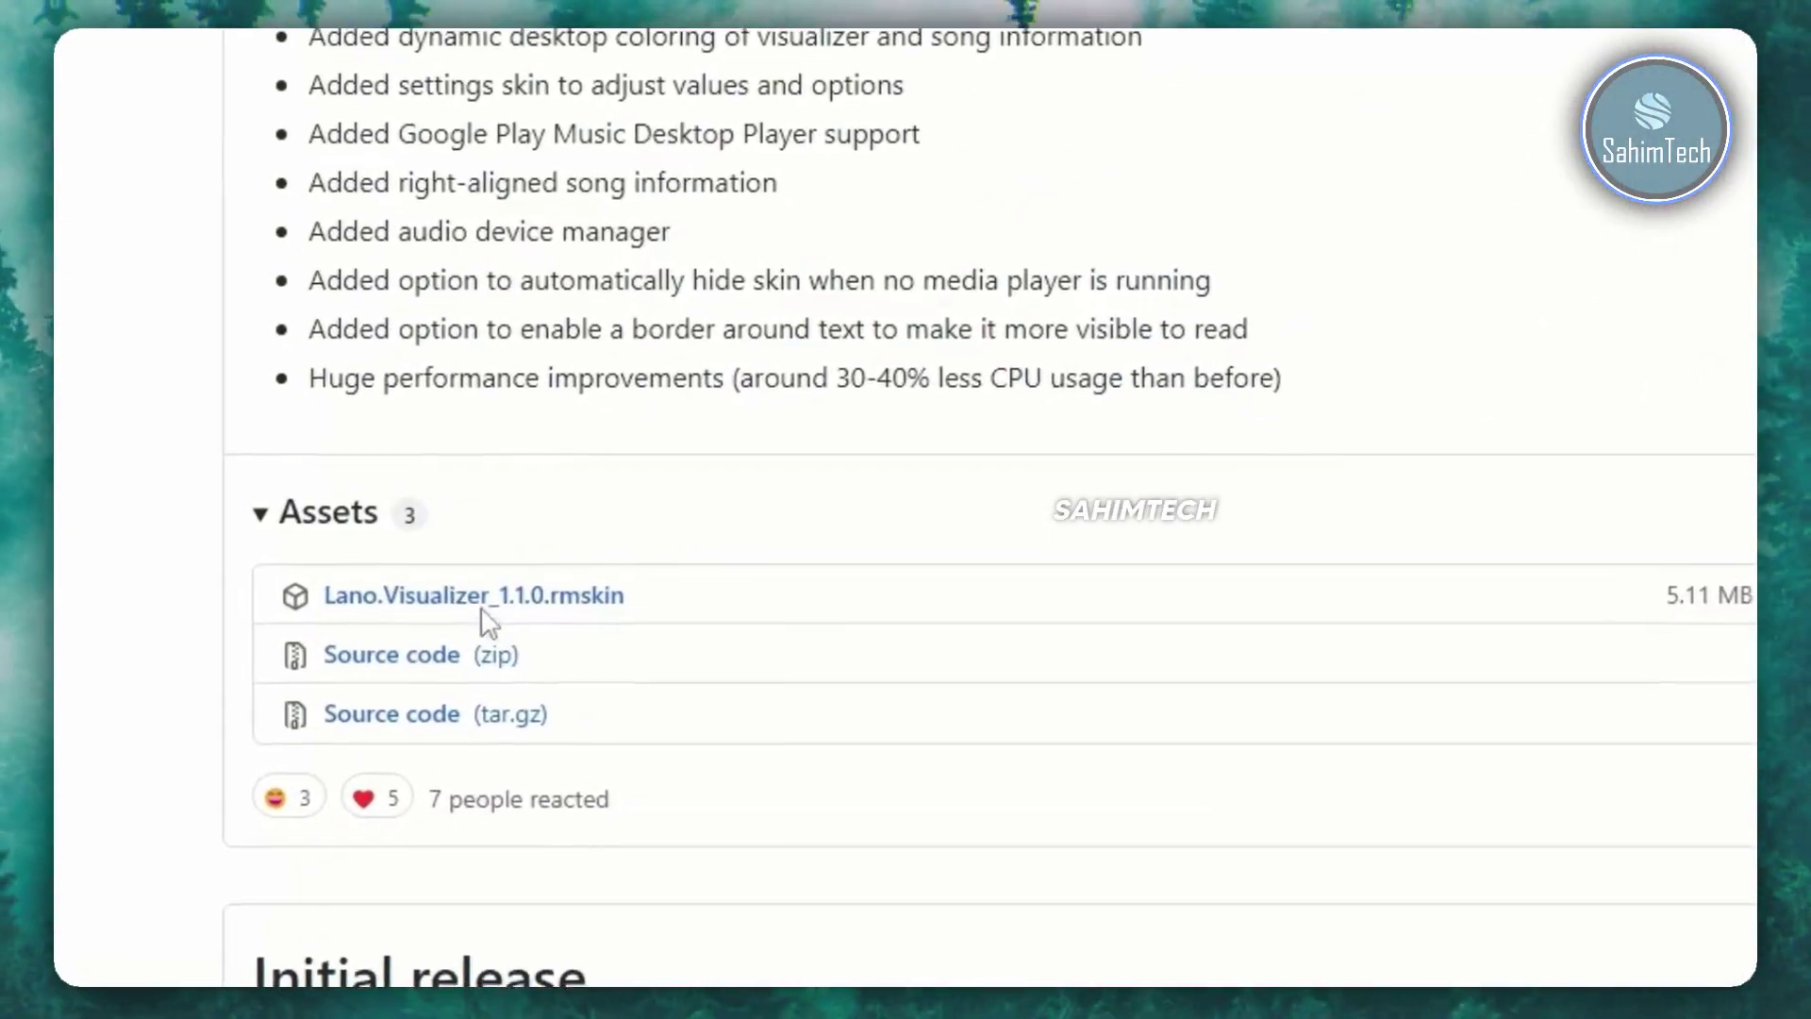
left_click(544, 595)
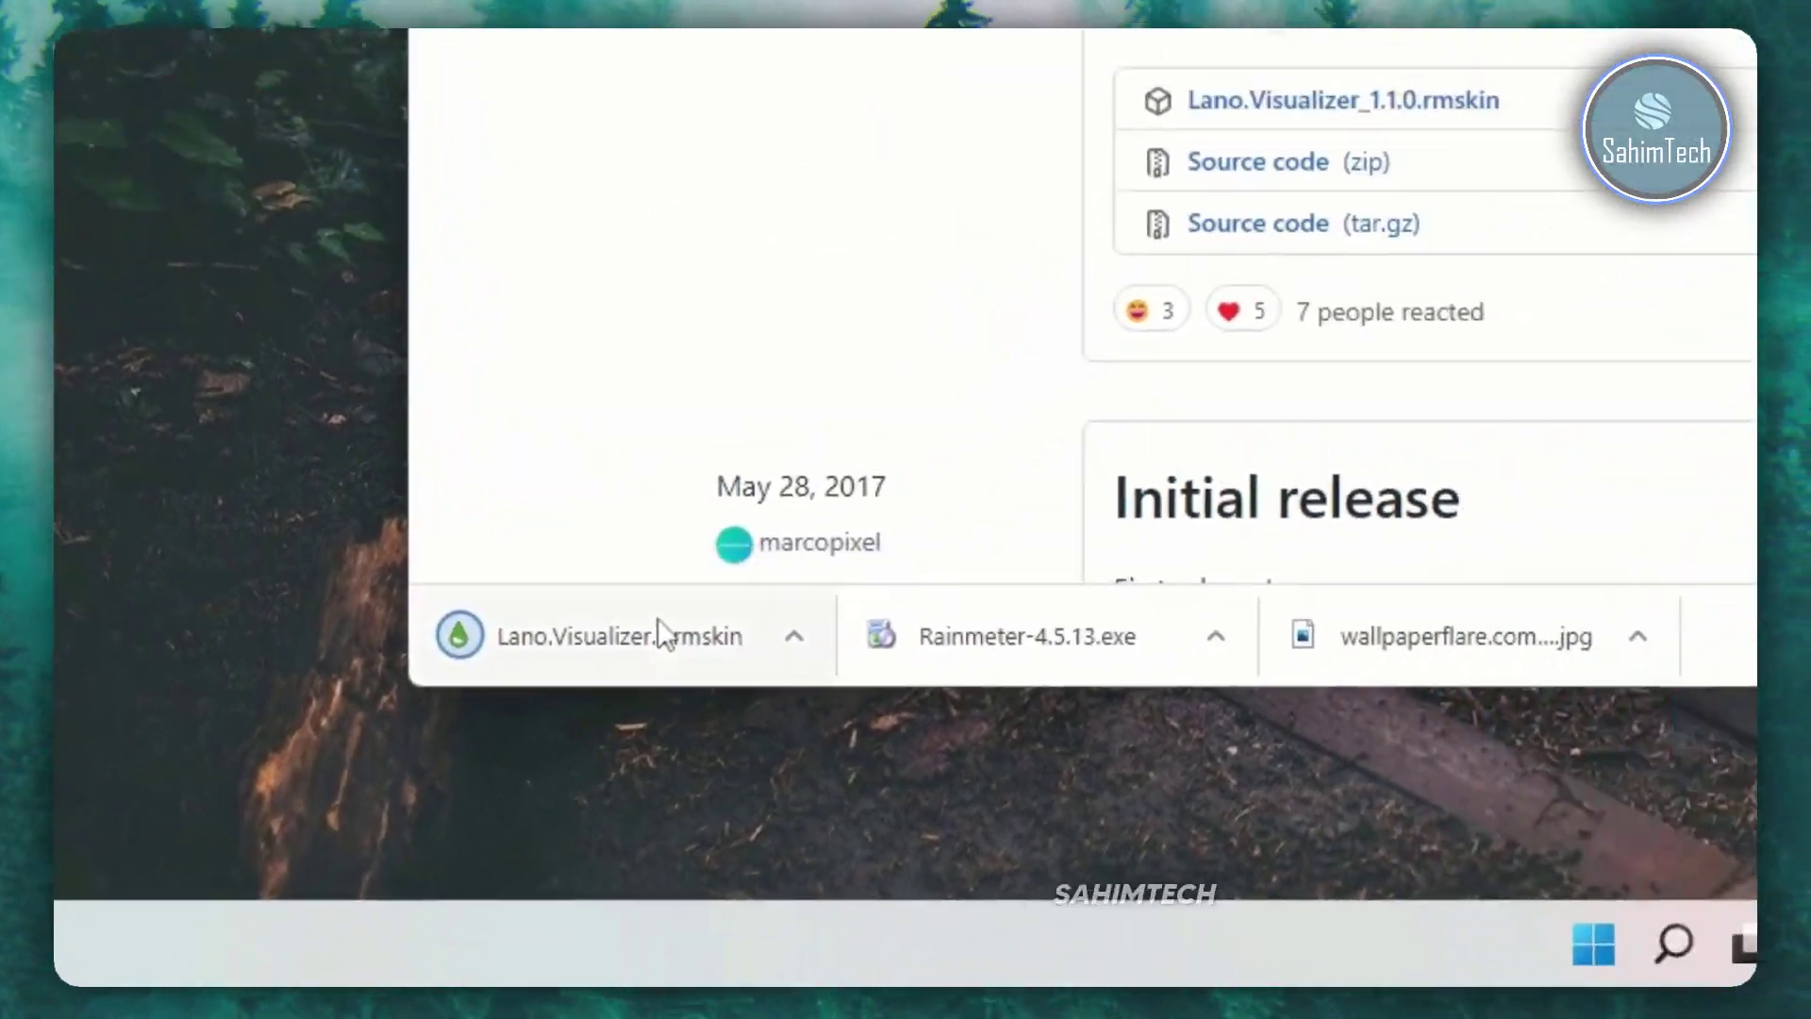
- Install the downloaded Lano Visualizer skin with its included skins loaded, and open the Mond Widget link in Links.pdf
left_click(658, 624)
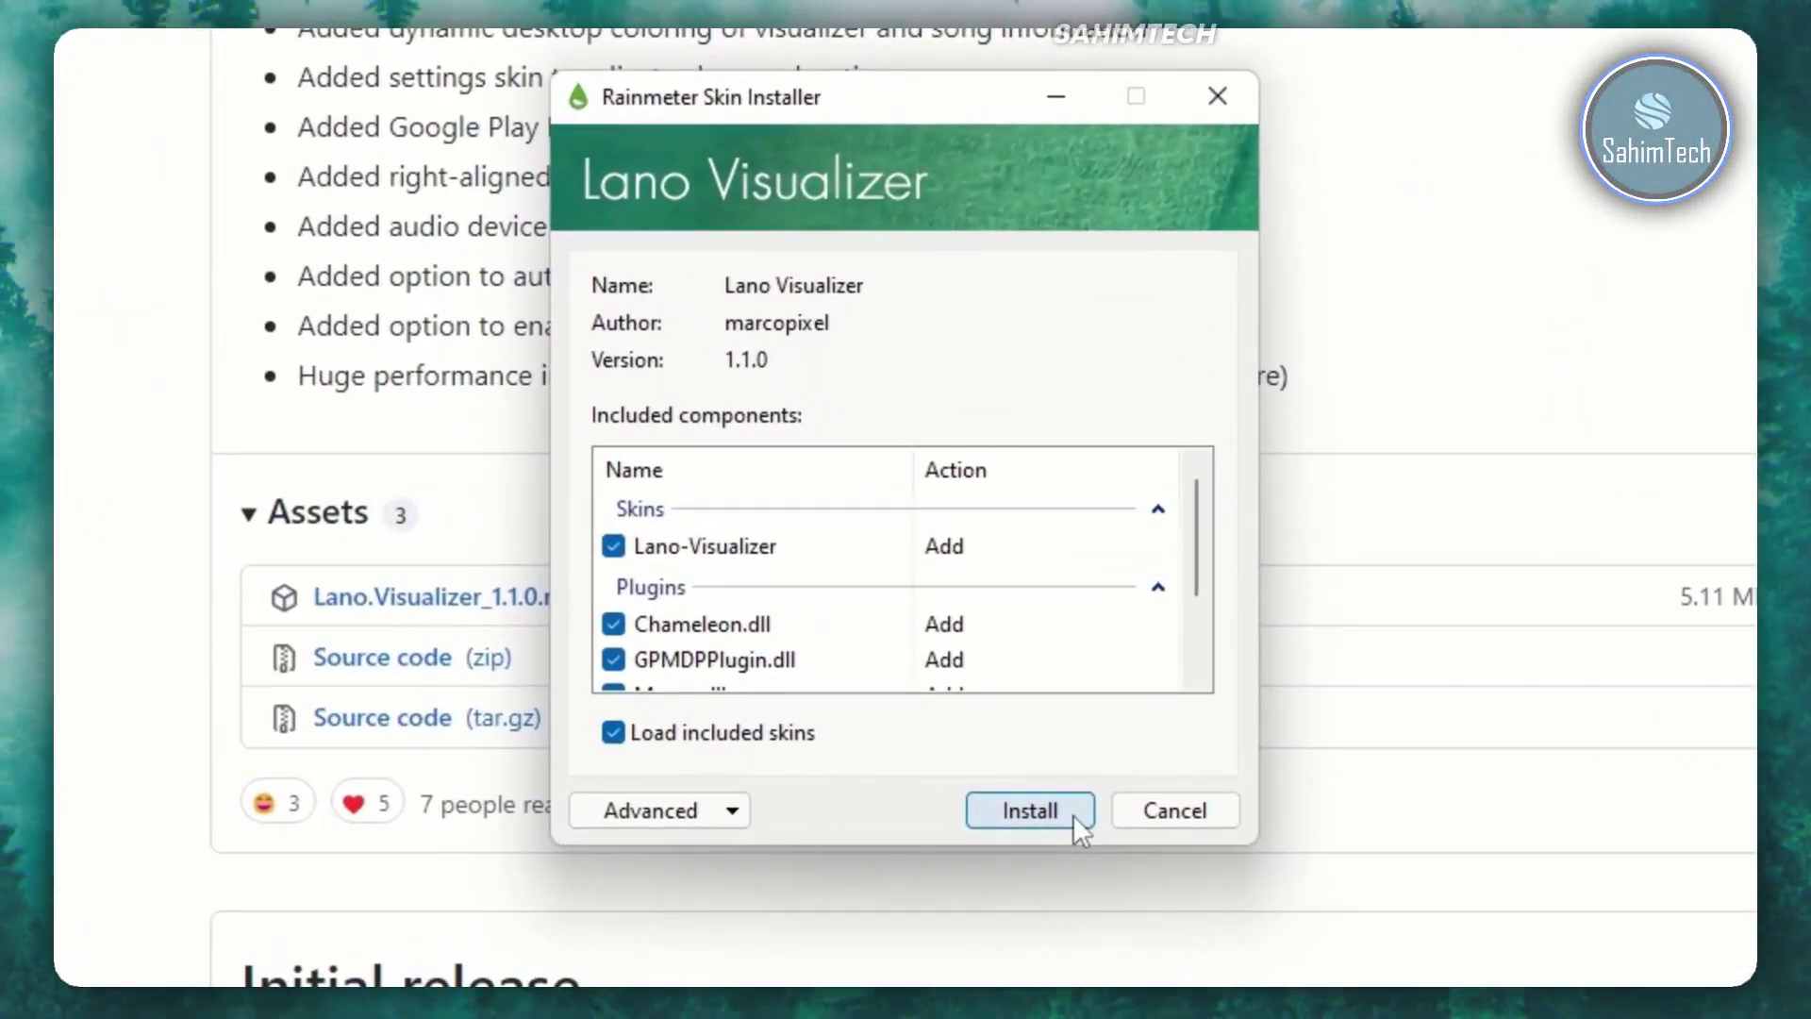
left_click(1074, 813)
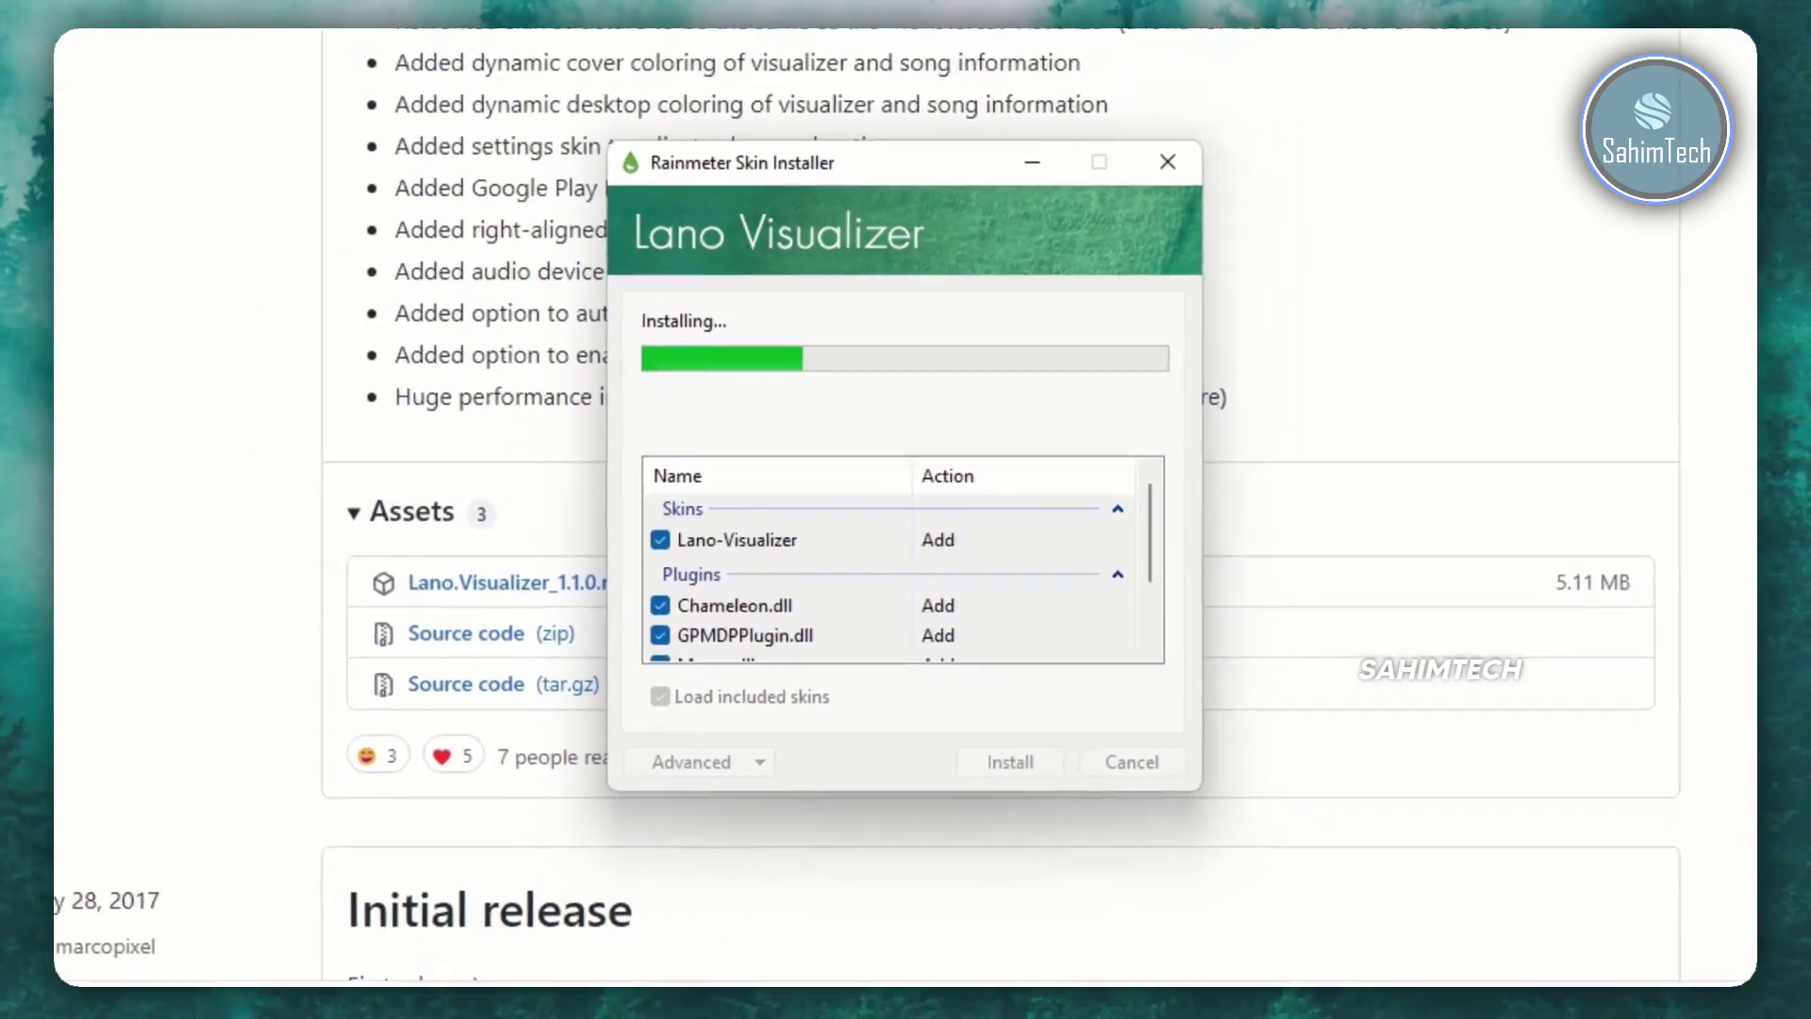
key("ctrl+shift+Tab")
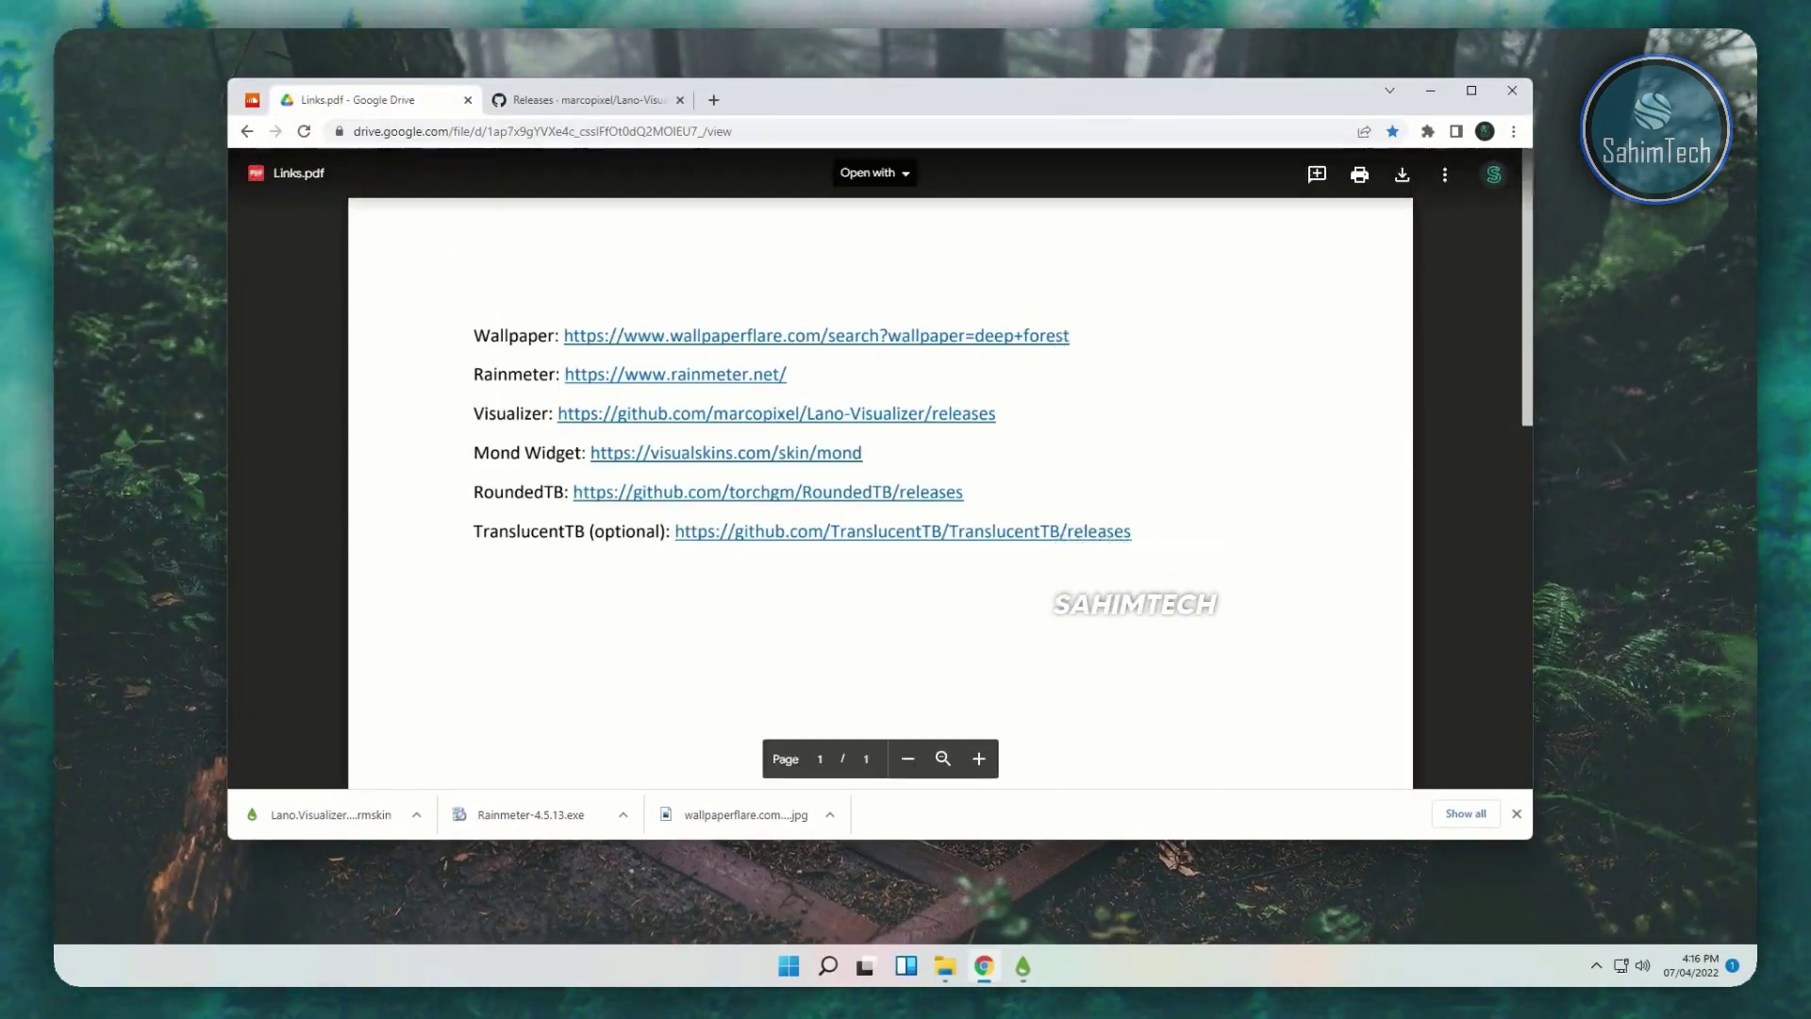
left_click(687, 453)
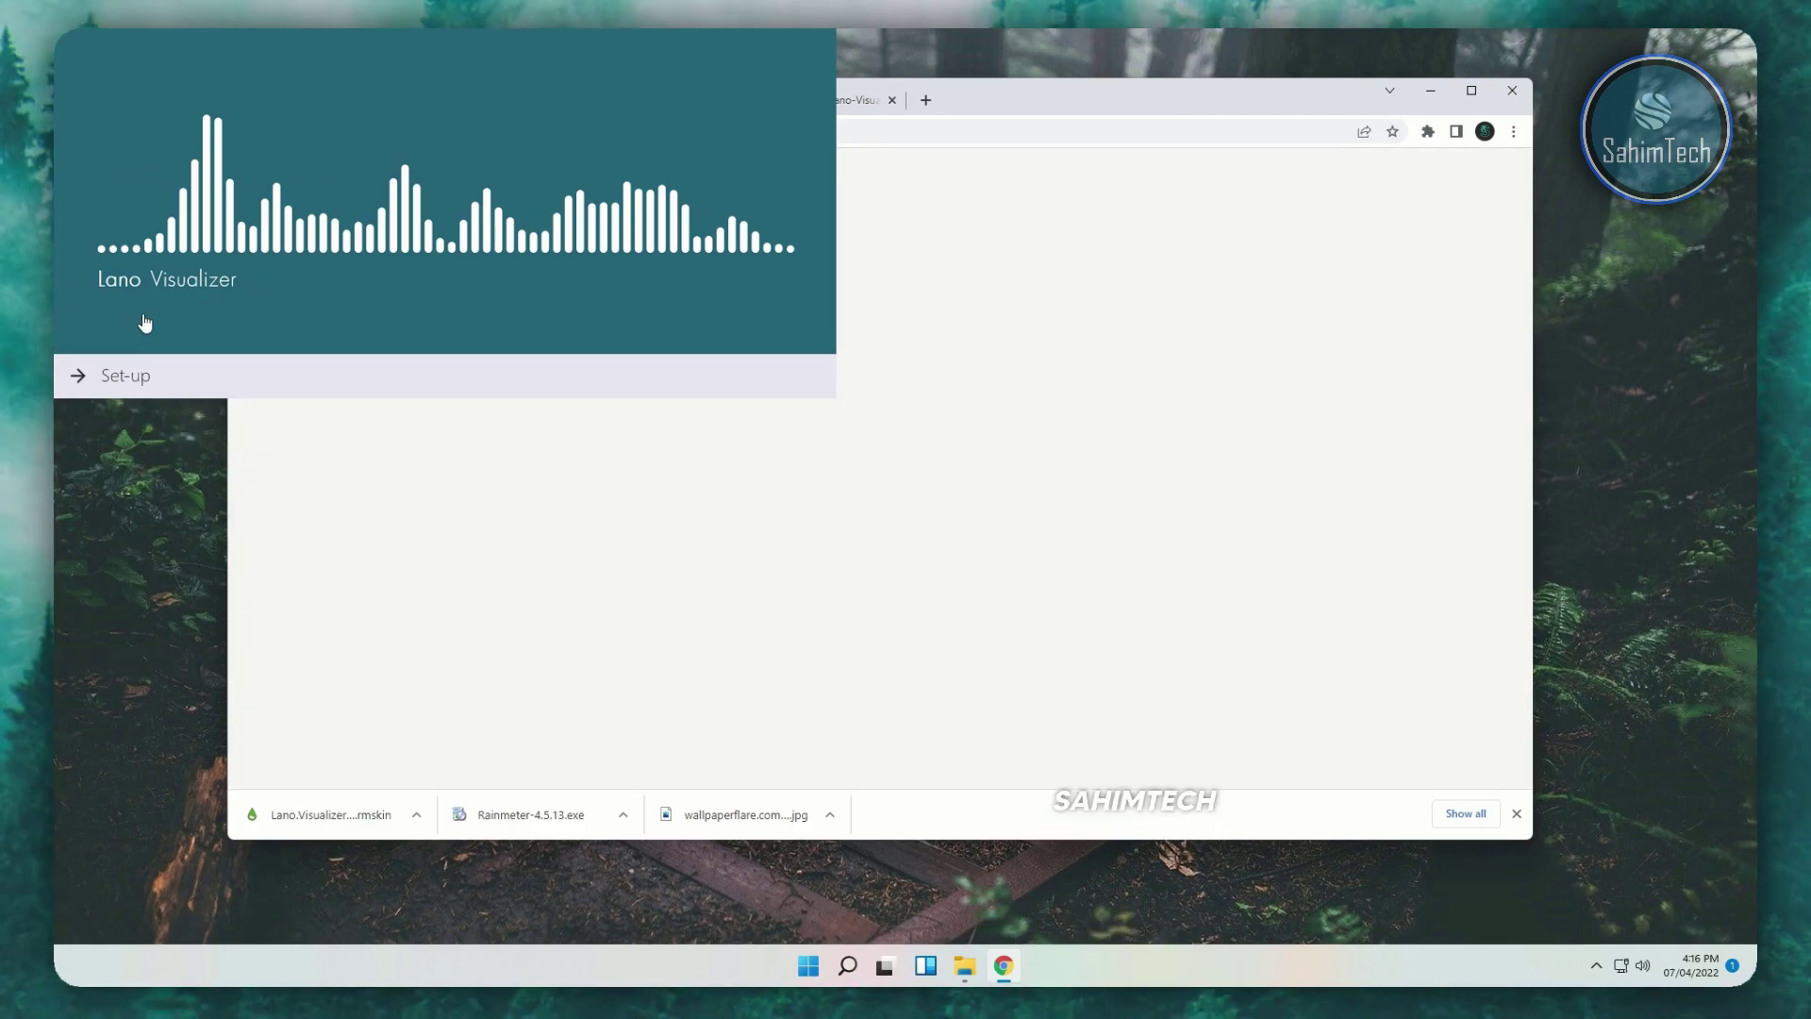
- Start the Lano Visualizer set-up, show the desktop, move the visualizer's settings panel away from the corner and close it
left_click(104, 376)
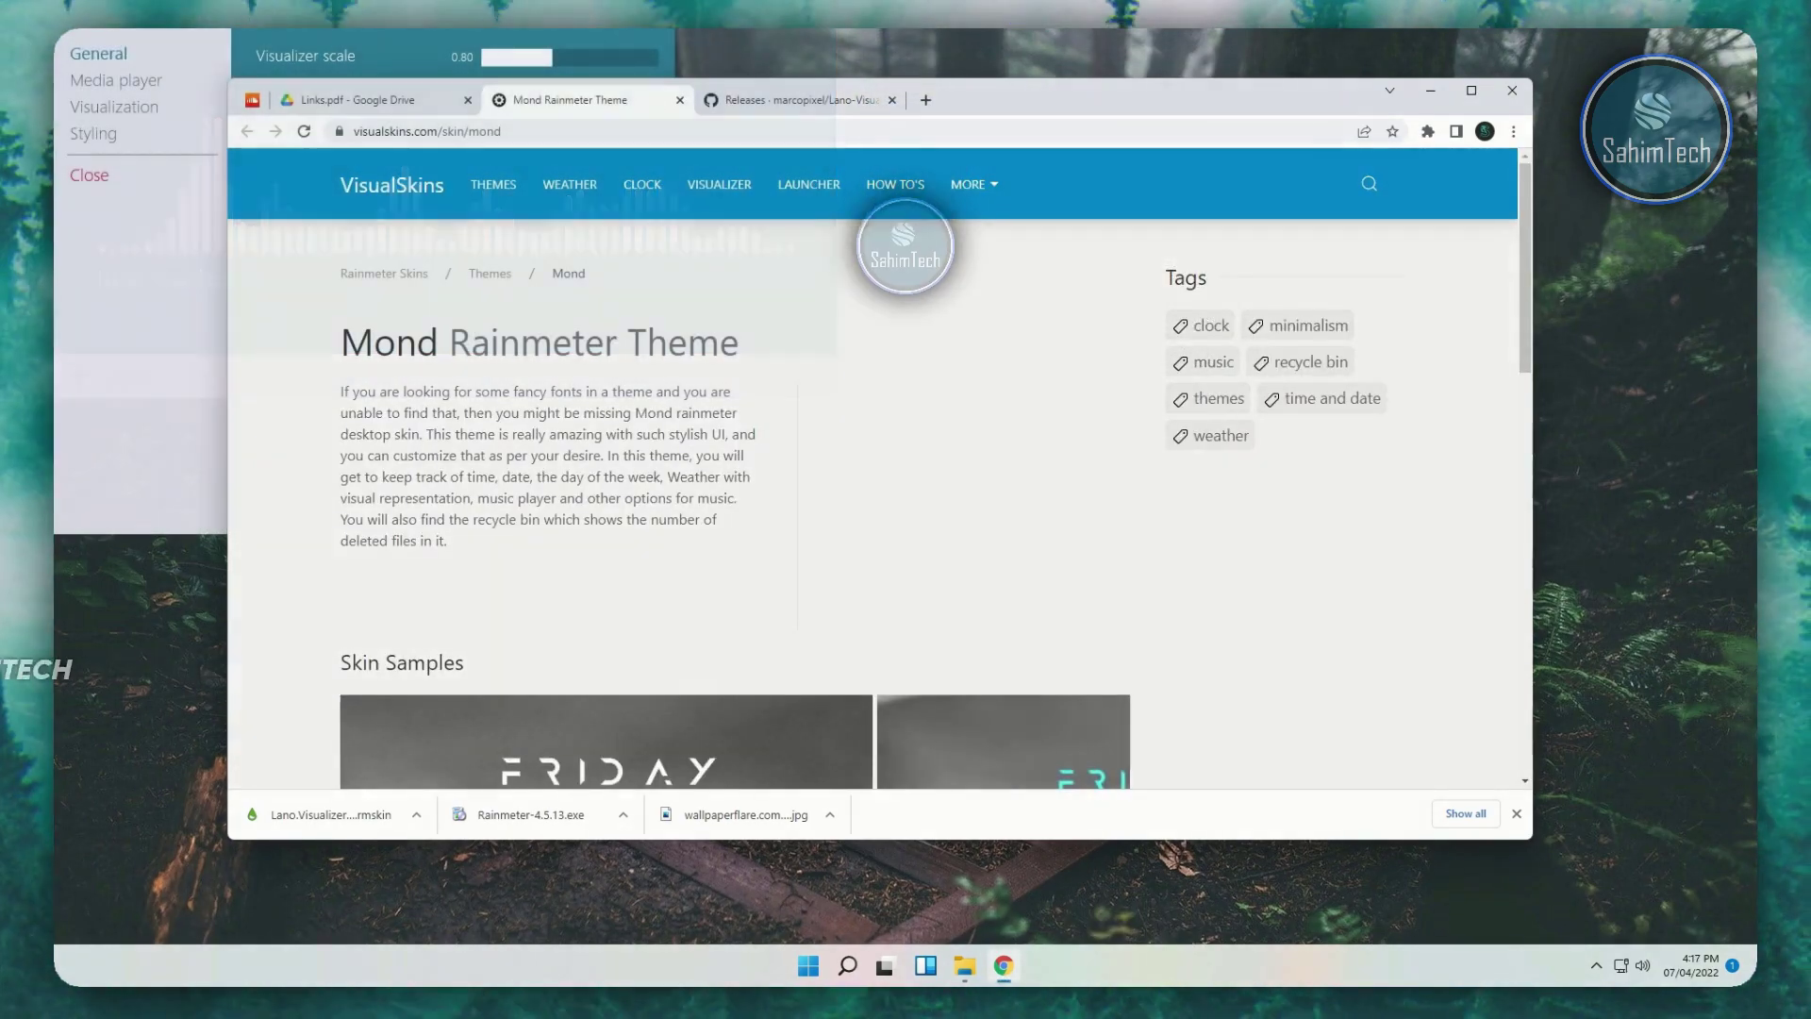
key("super+d")
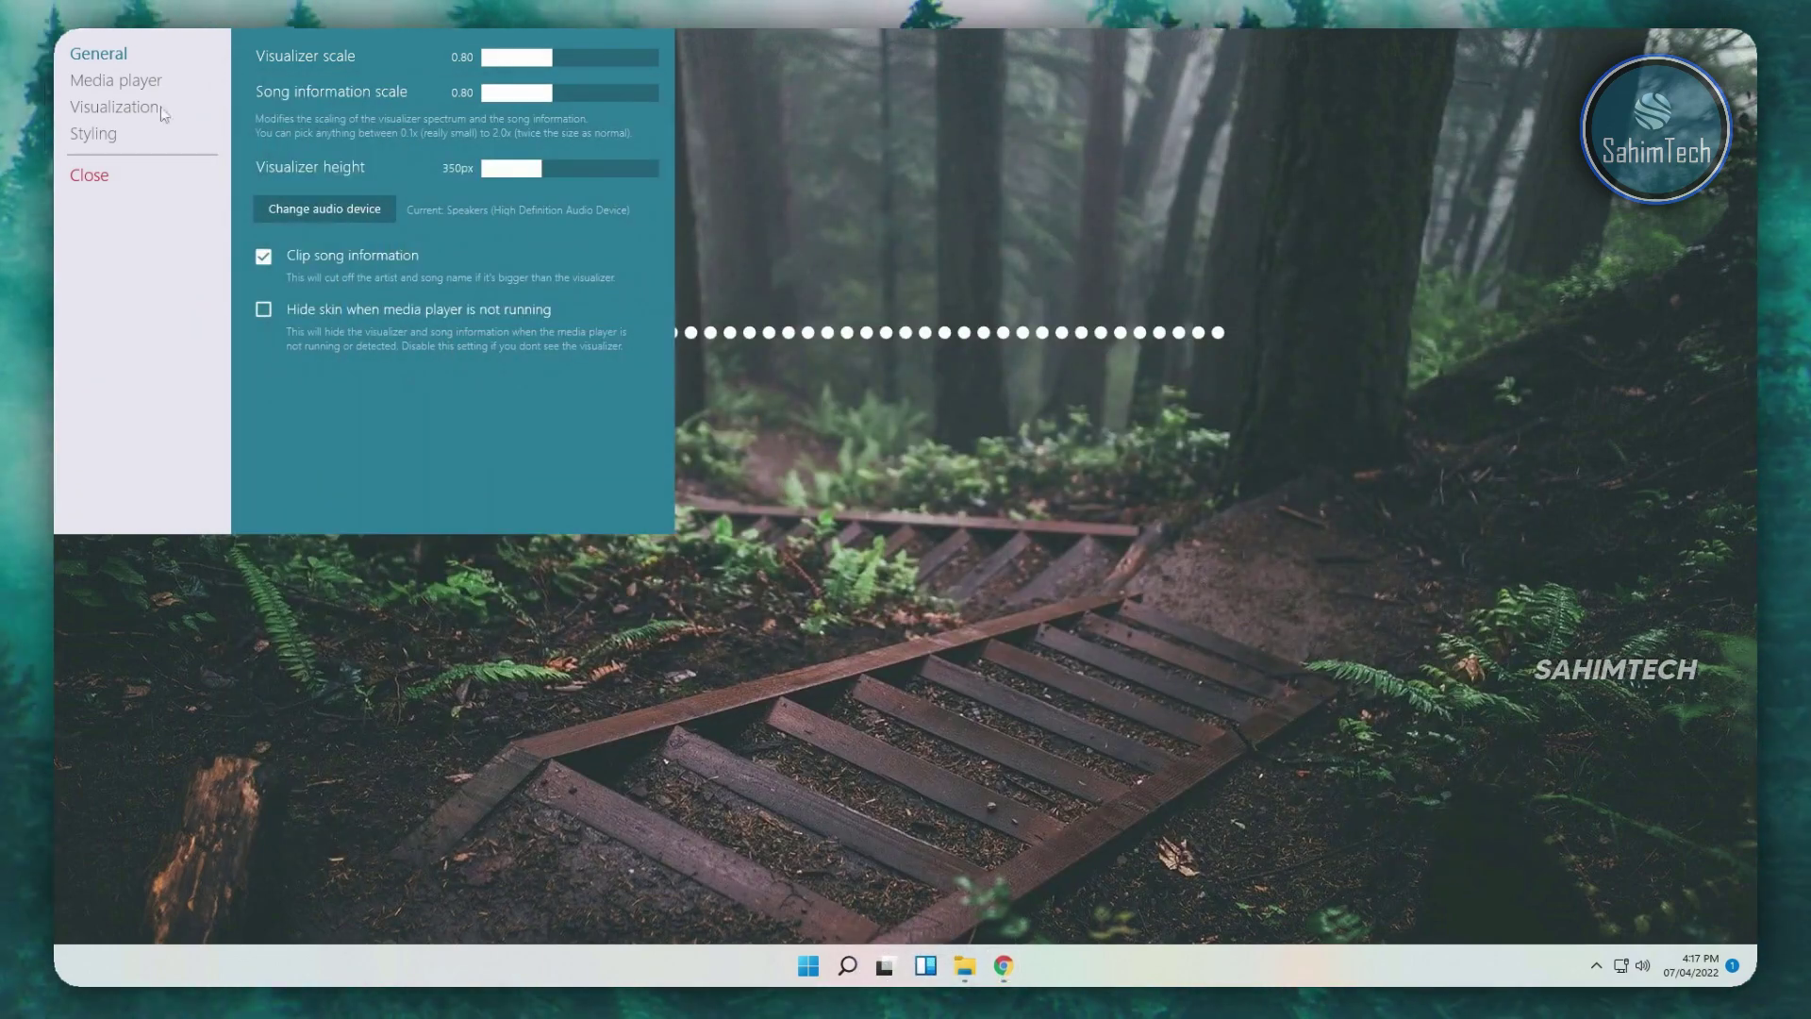
left_click_drag(220, 92, 247, 144)
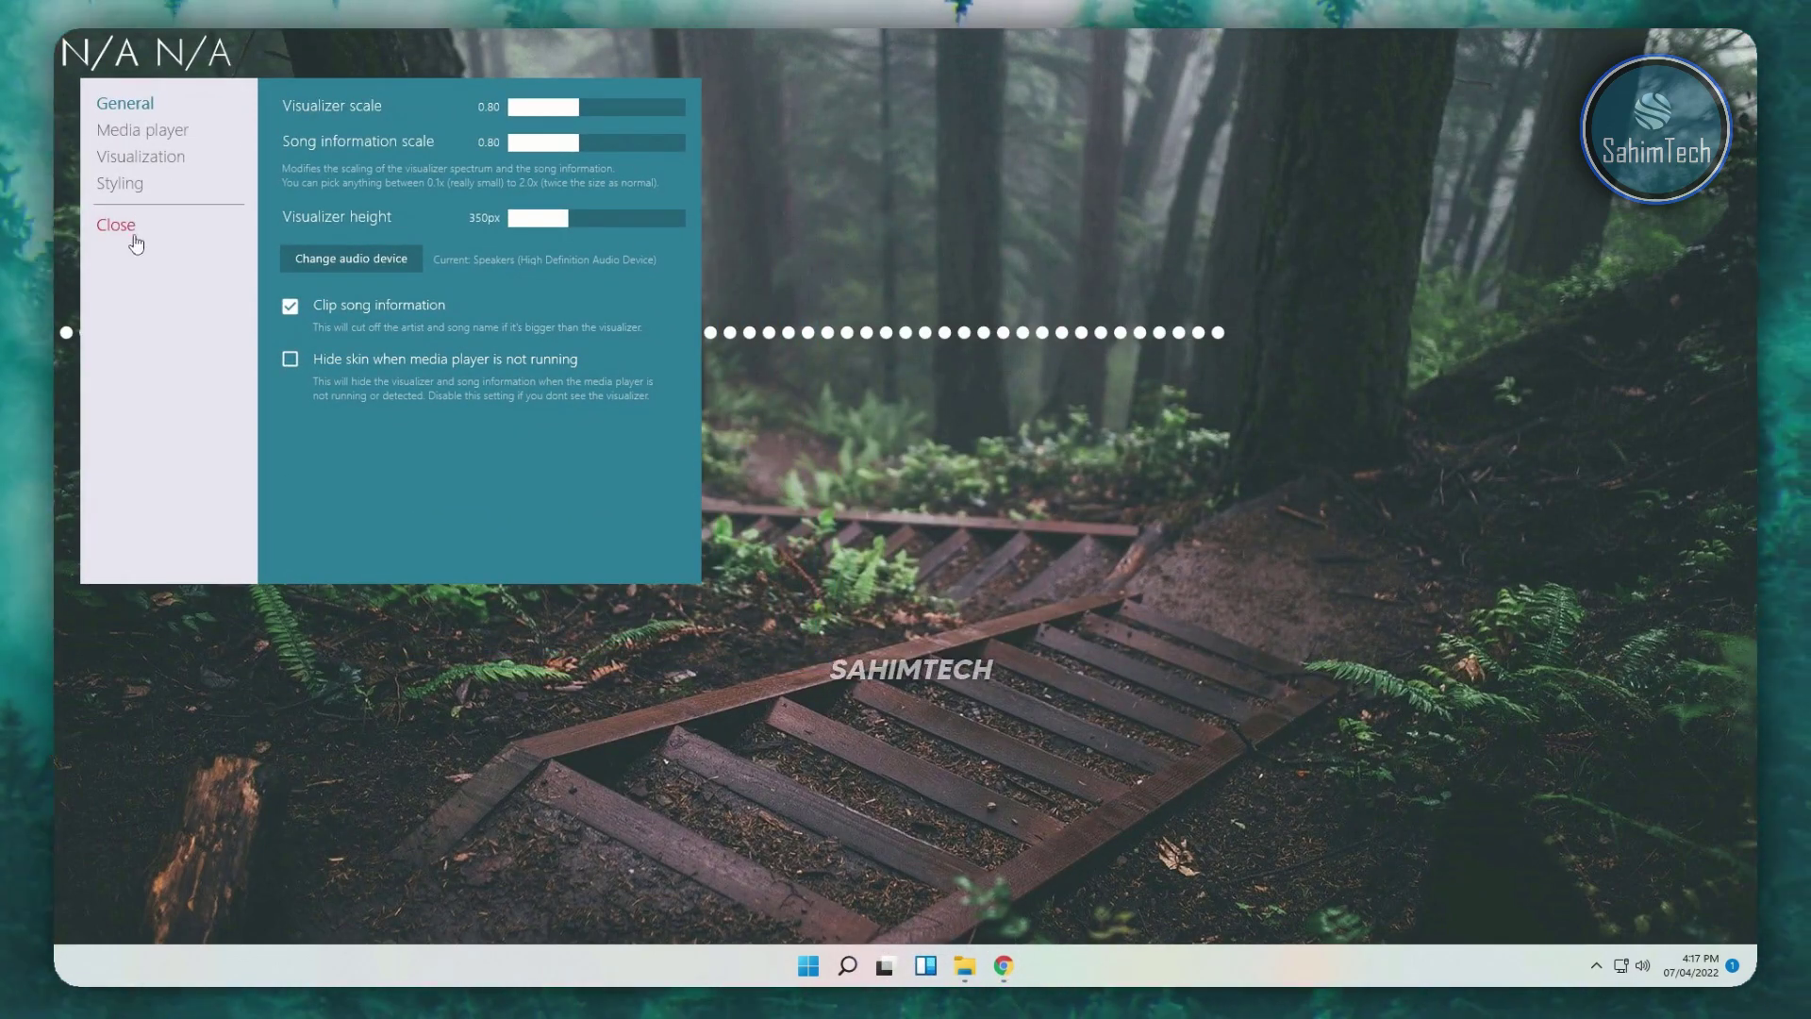
left_click(128, 223)
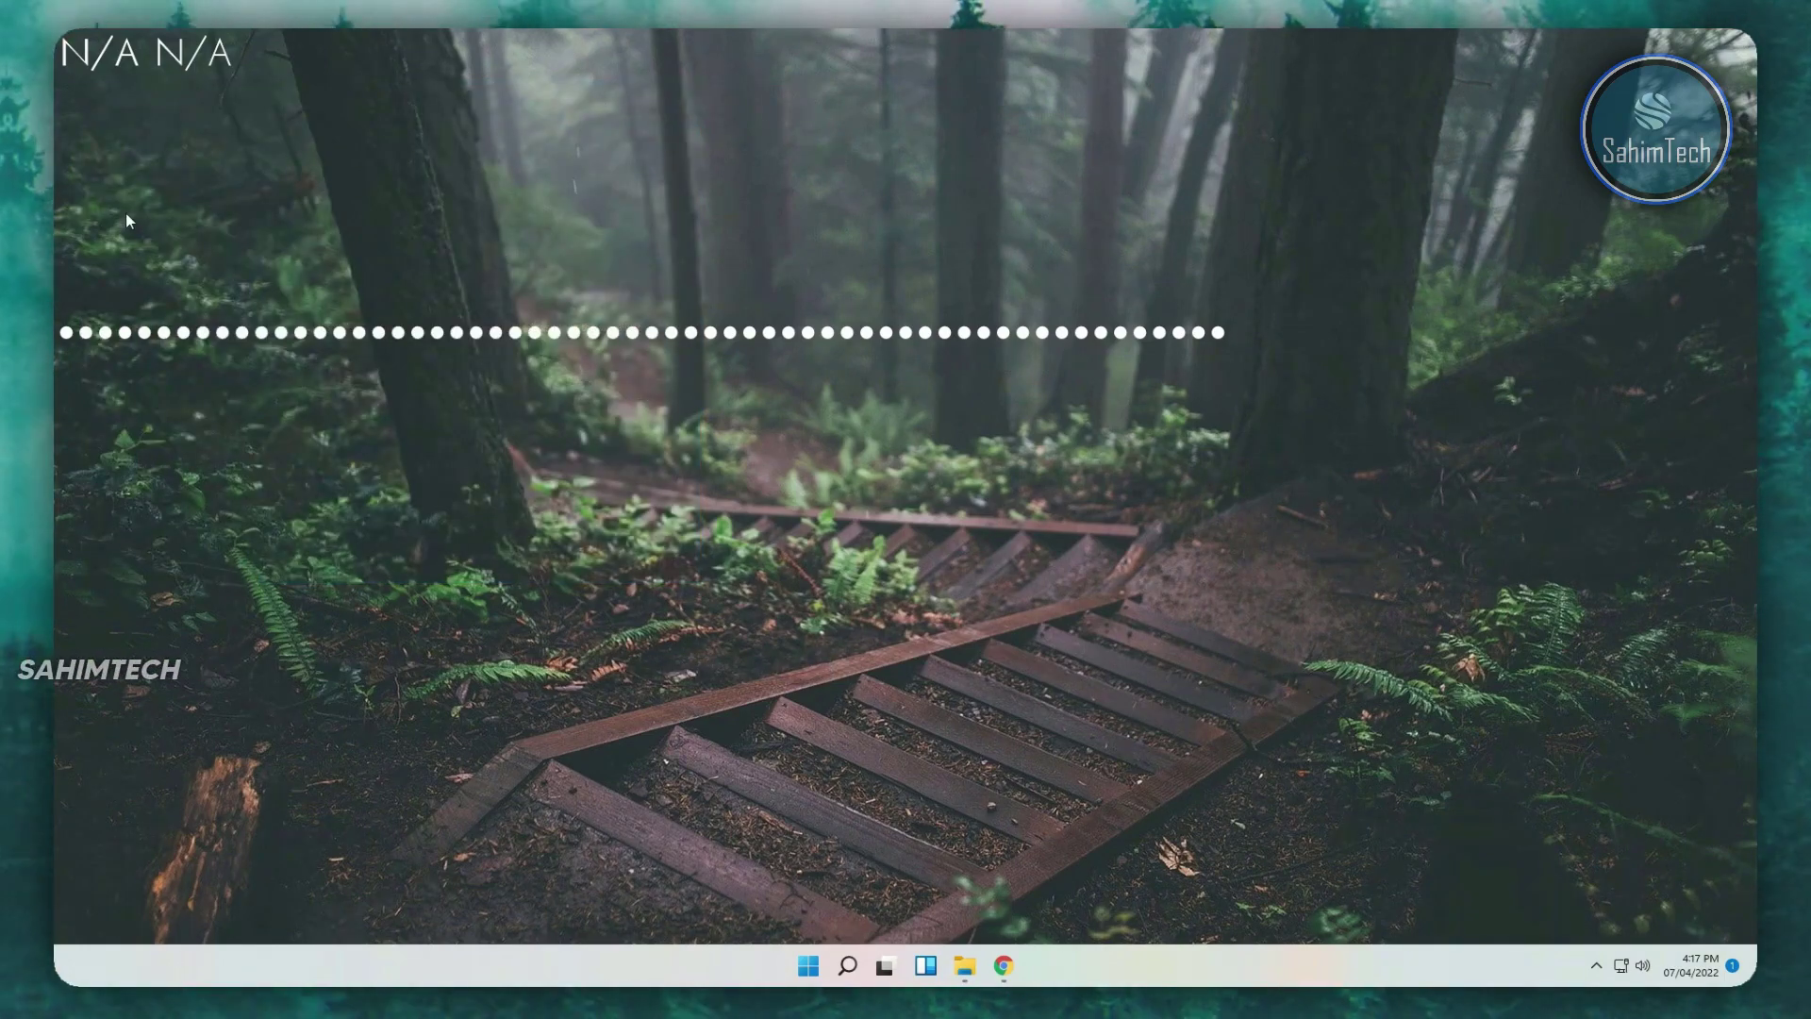
- Download mond.rmskin from the Mond Rainmeter Theme page on VisualSkins
left_click(1007, 966)
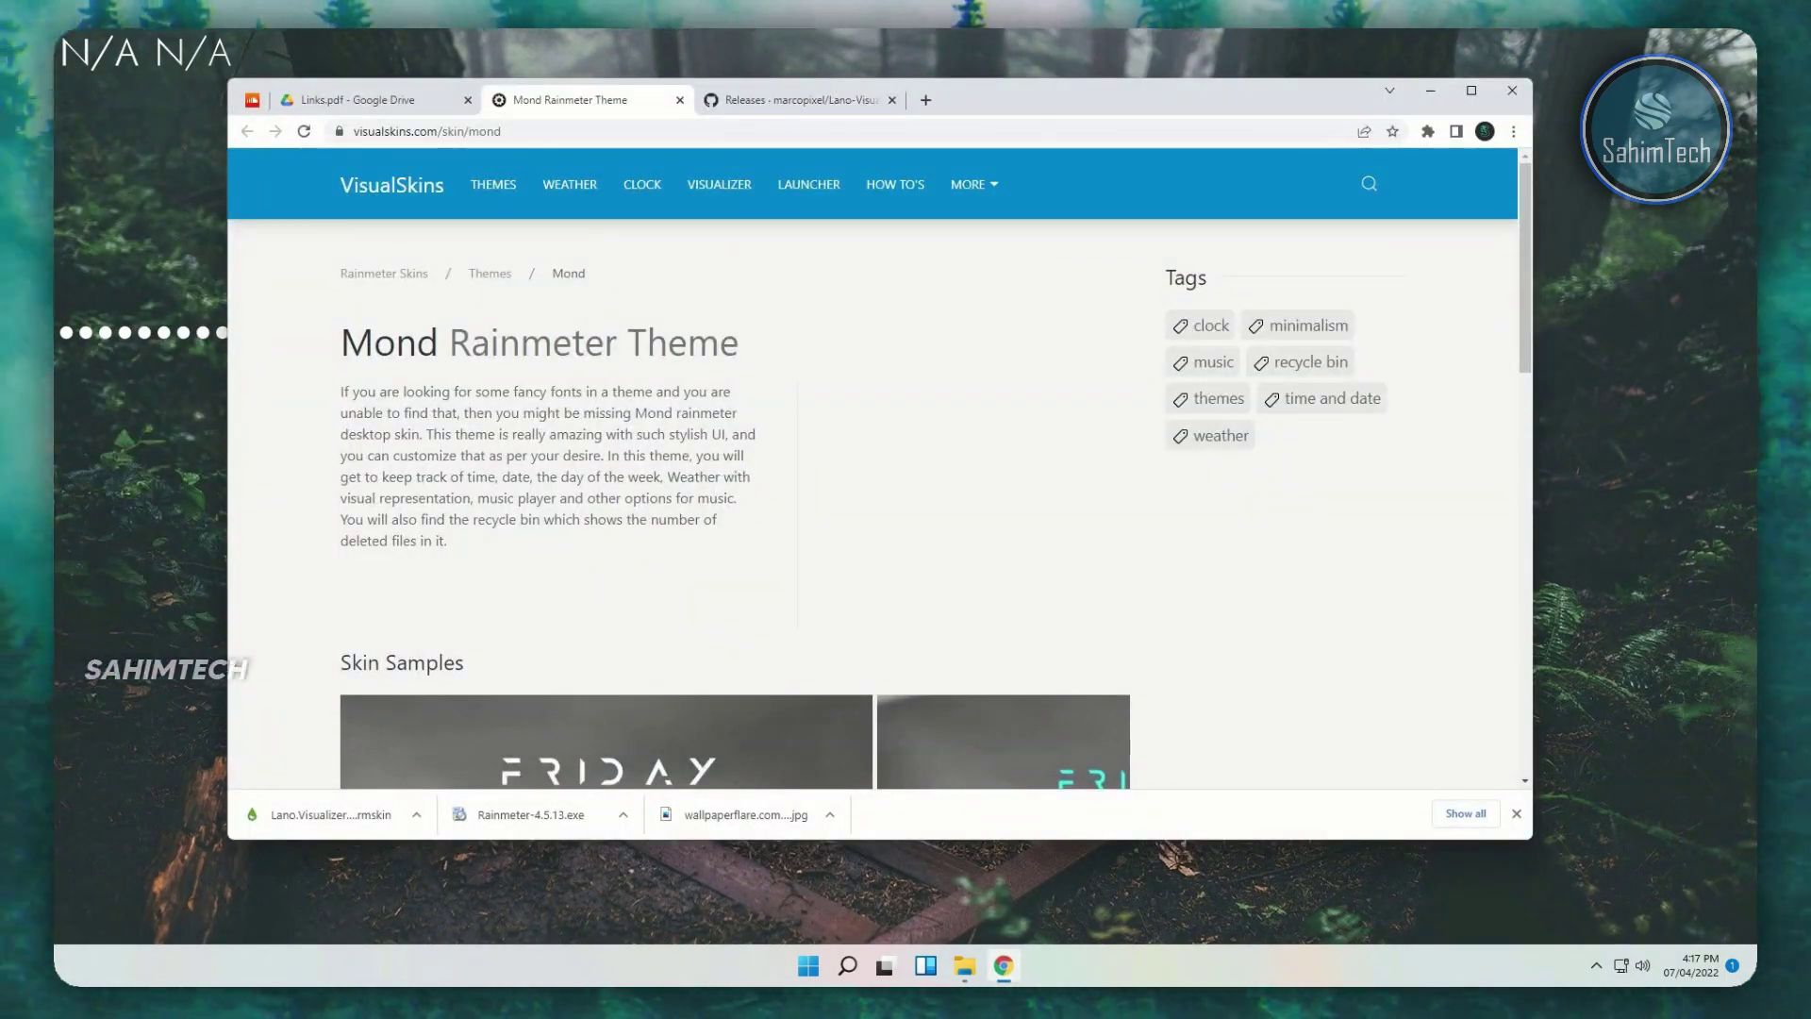
scroll(501, 681, "down", 10)
left_click(502, 695)
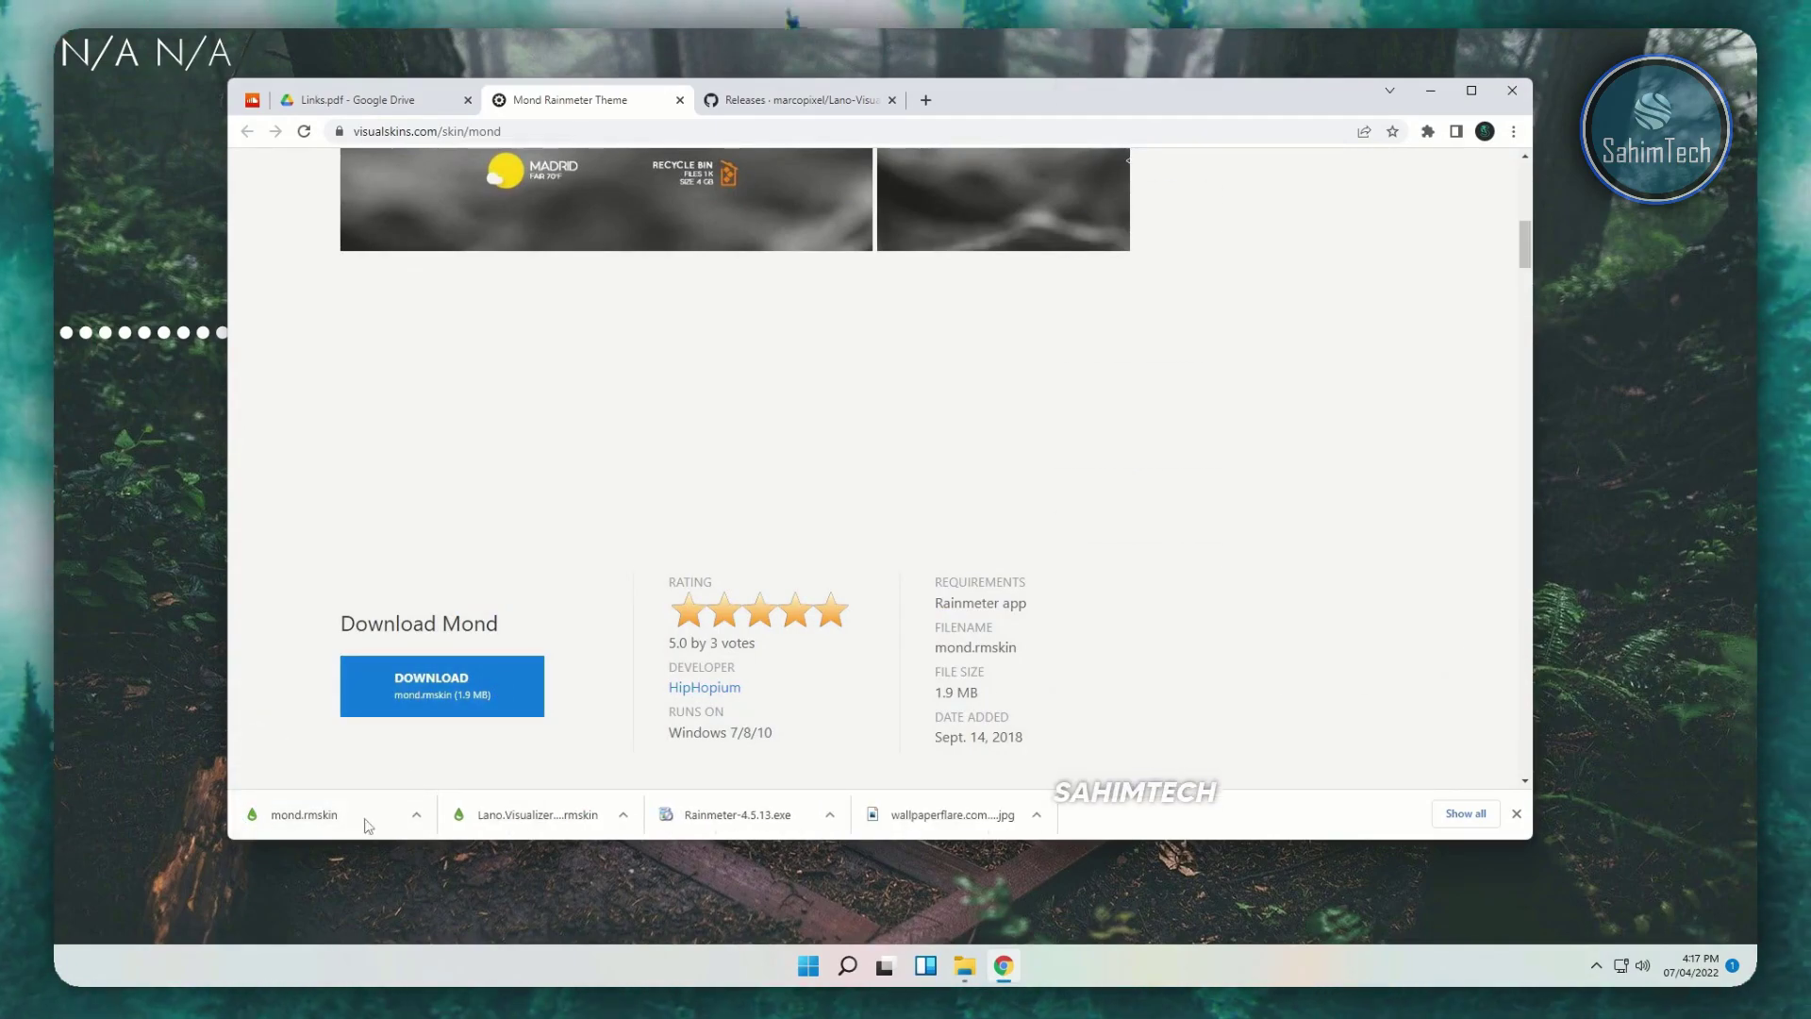
- Install the downloaded Mond skin with its included layout applied, and close the Mond settings panel on the desktop
left_click(366, 819)
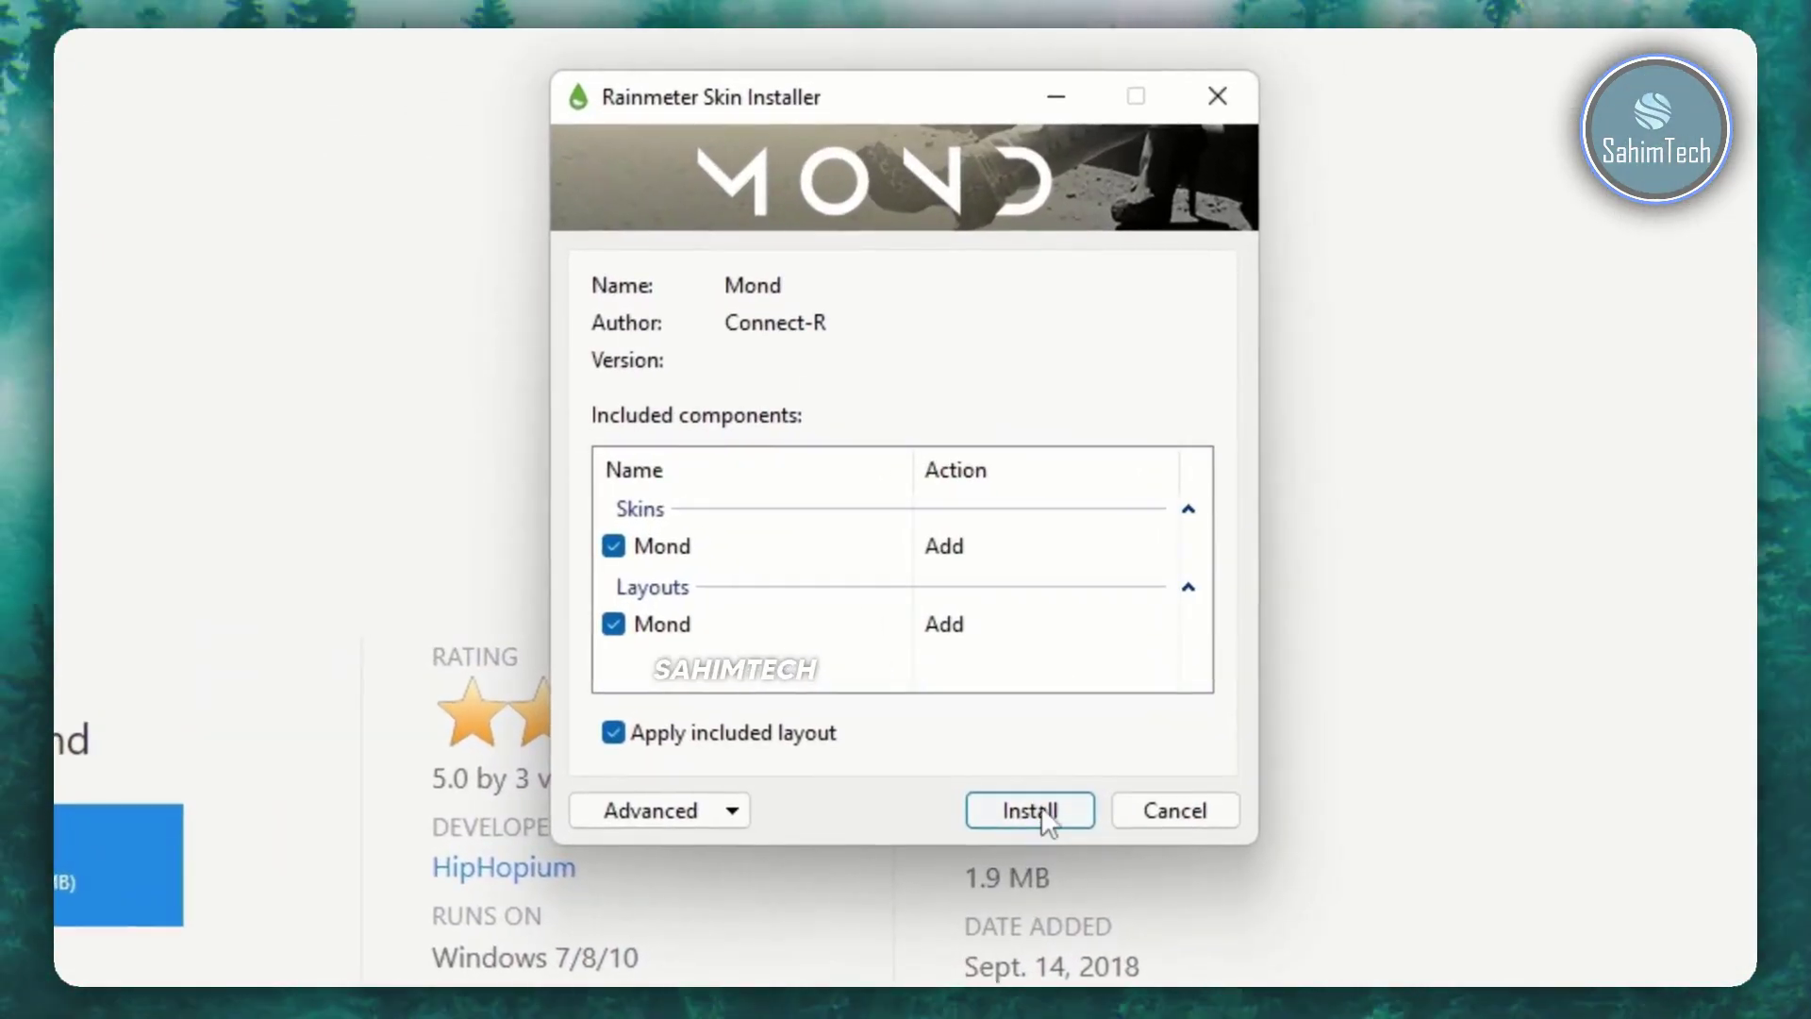
left_click(1031, 809)
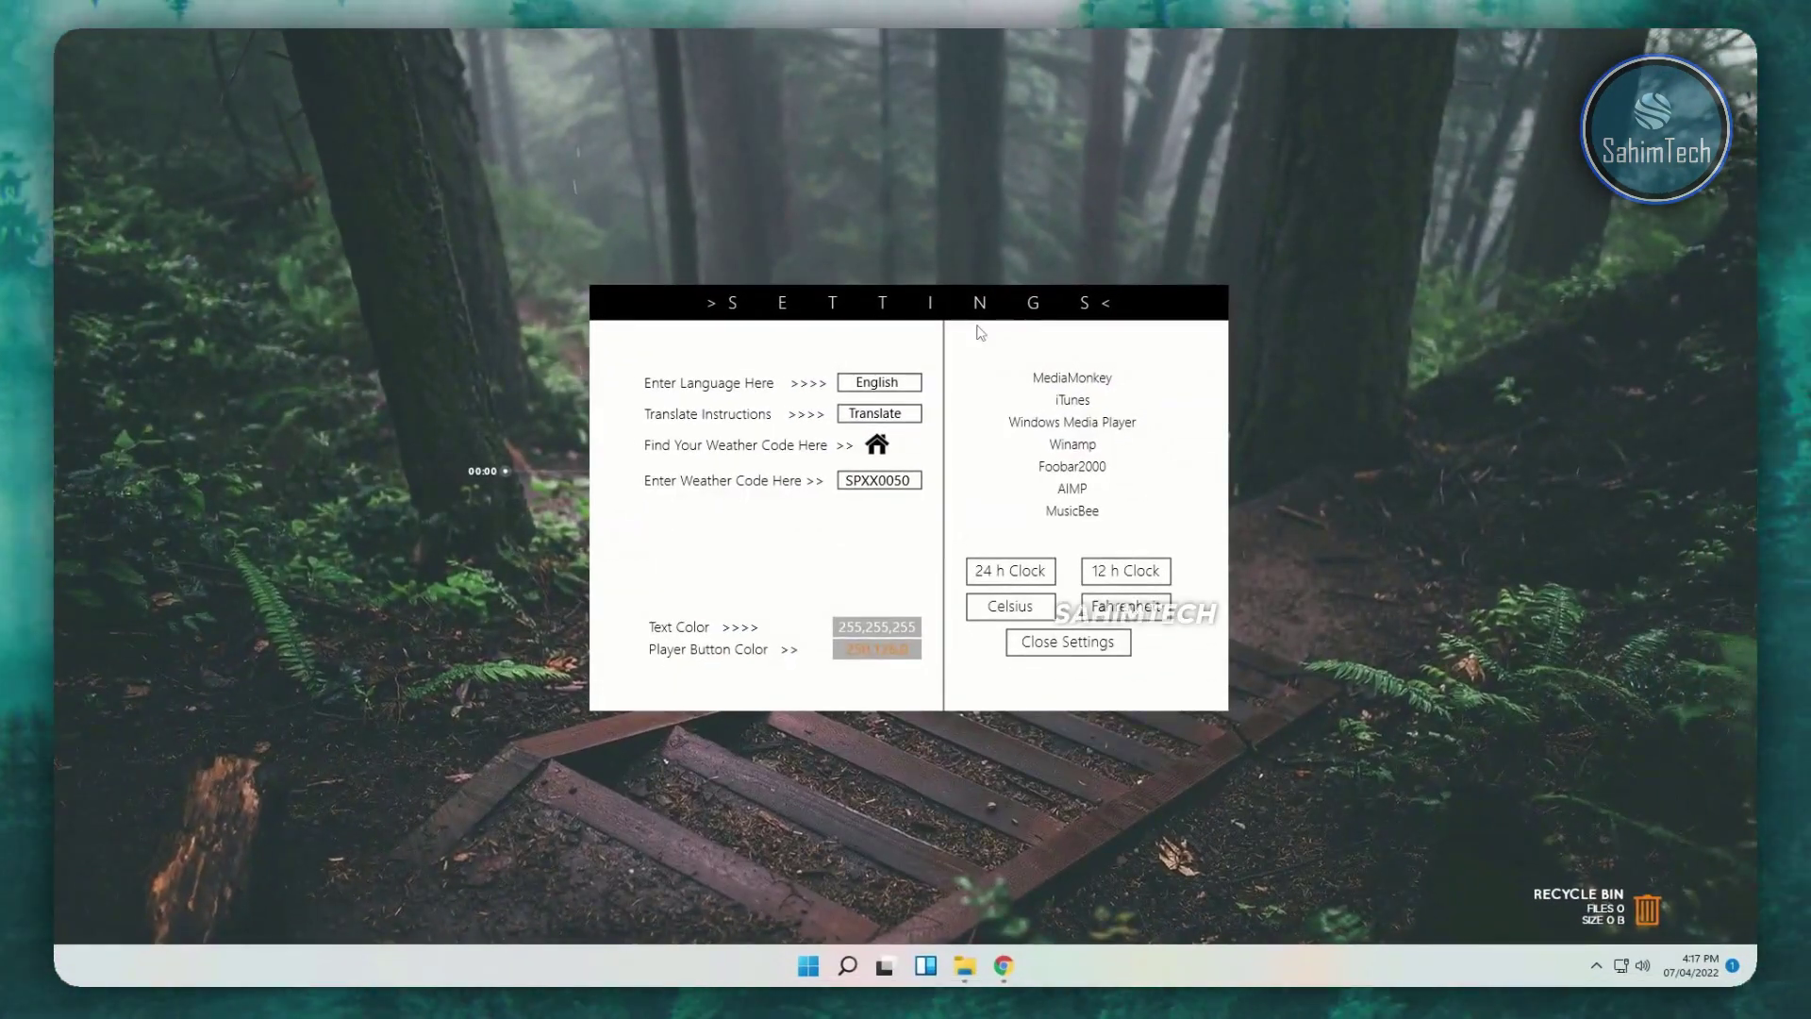
left_click_drag(923, 338, 871, 347)
left_click(1031, 661)
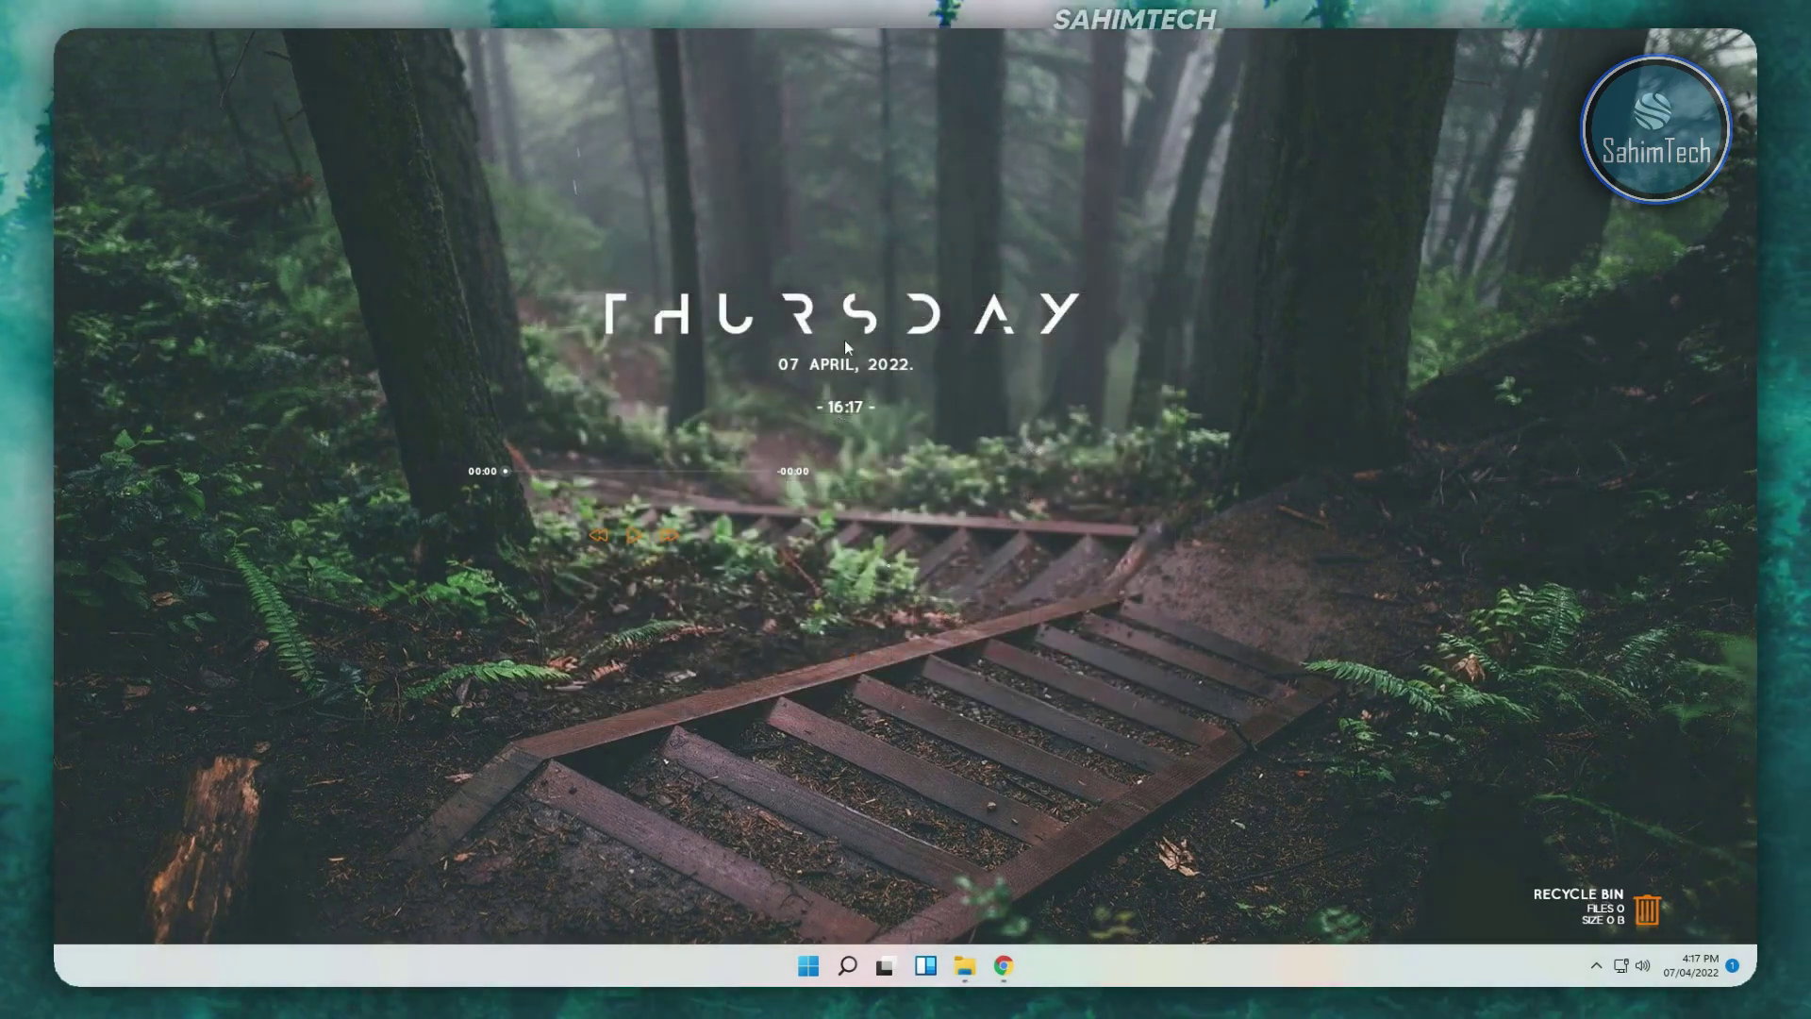
- Move the Mond clock above the music player, open and close the Recycle Bin, and place its widget in the desktop's upper-right corner
left_click_drag(1006, 380, 885, 304)
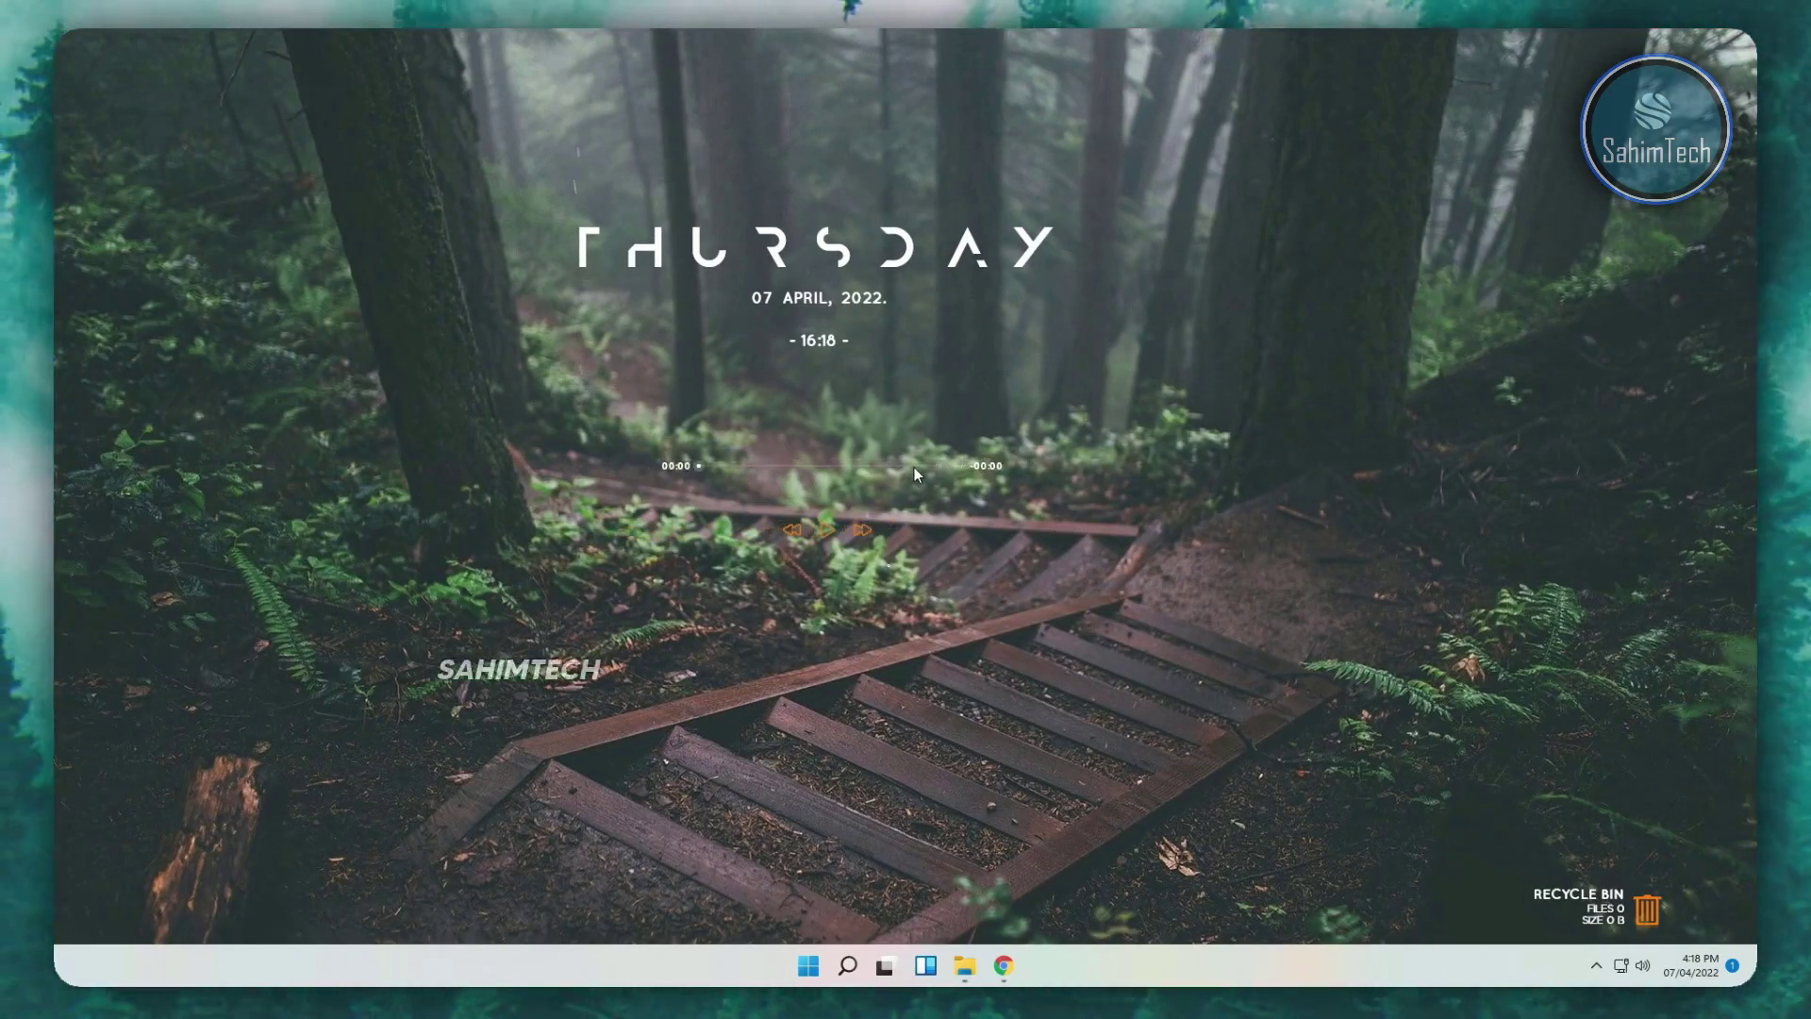
left_click_drag(906, 466, 877, 462)
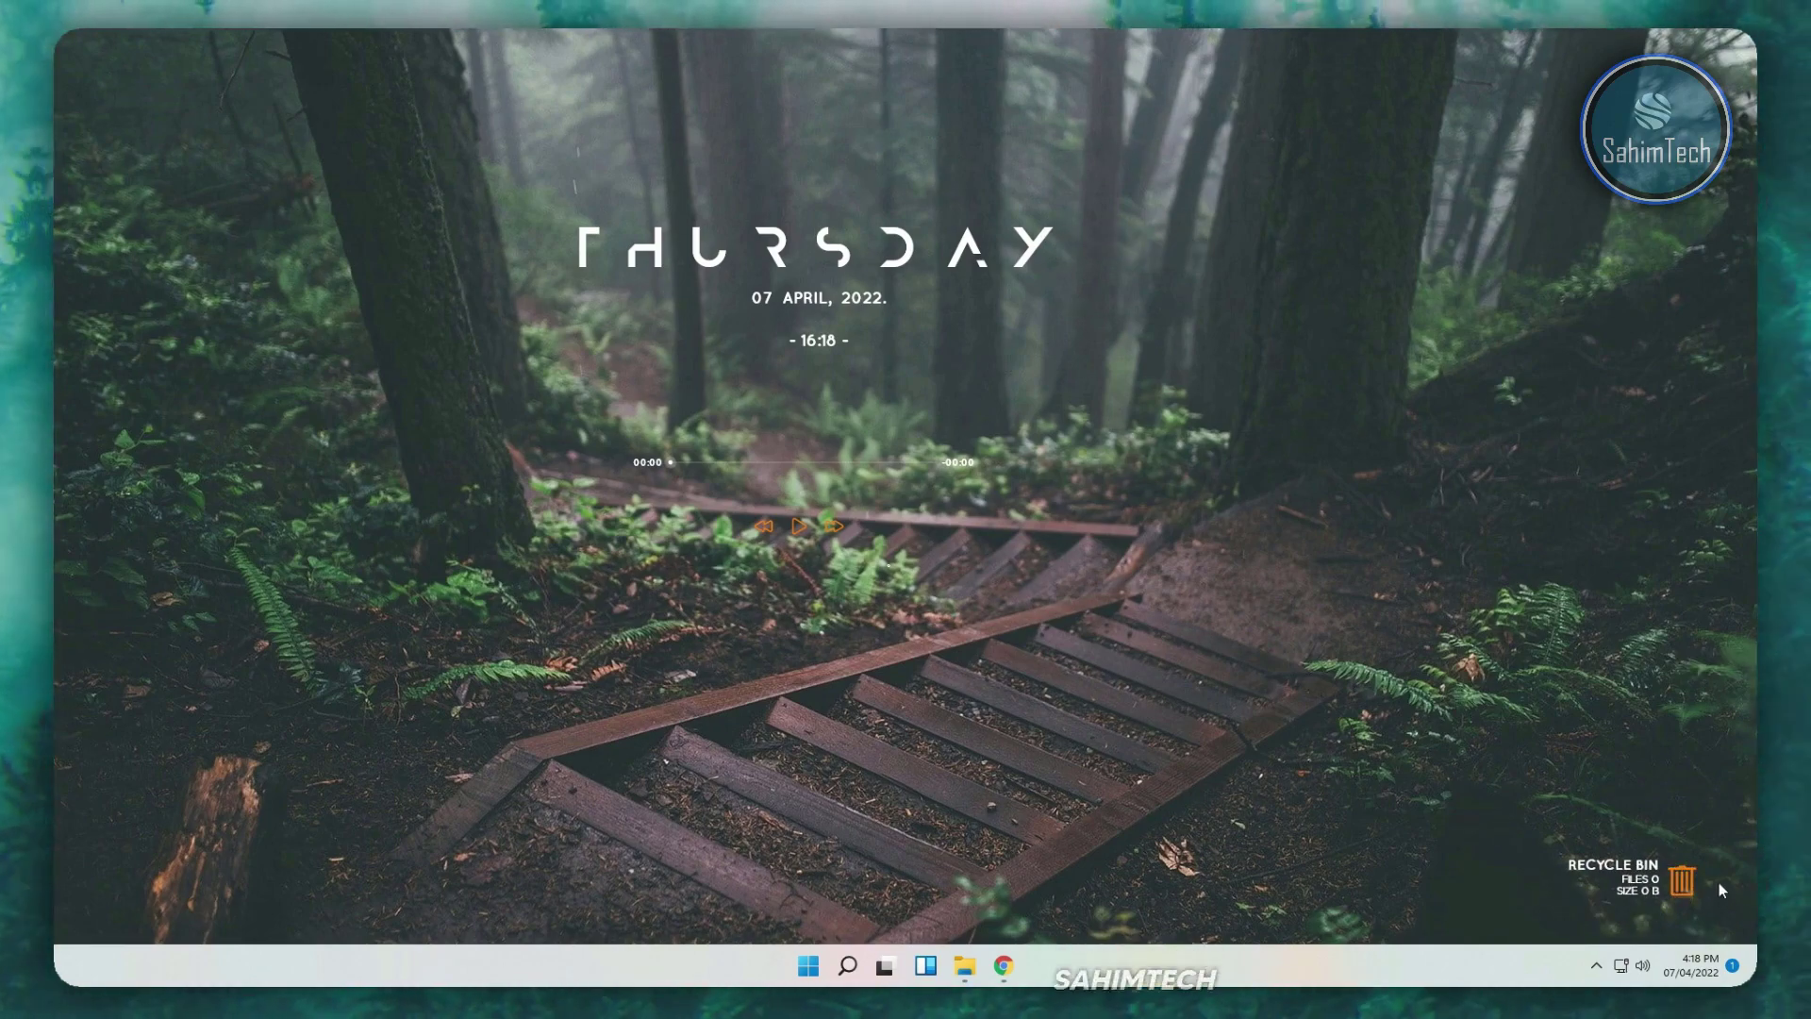
key("super+e")
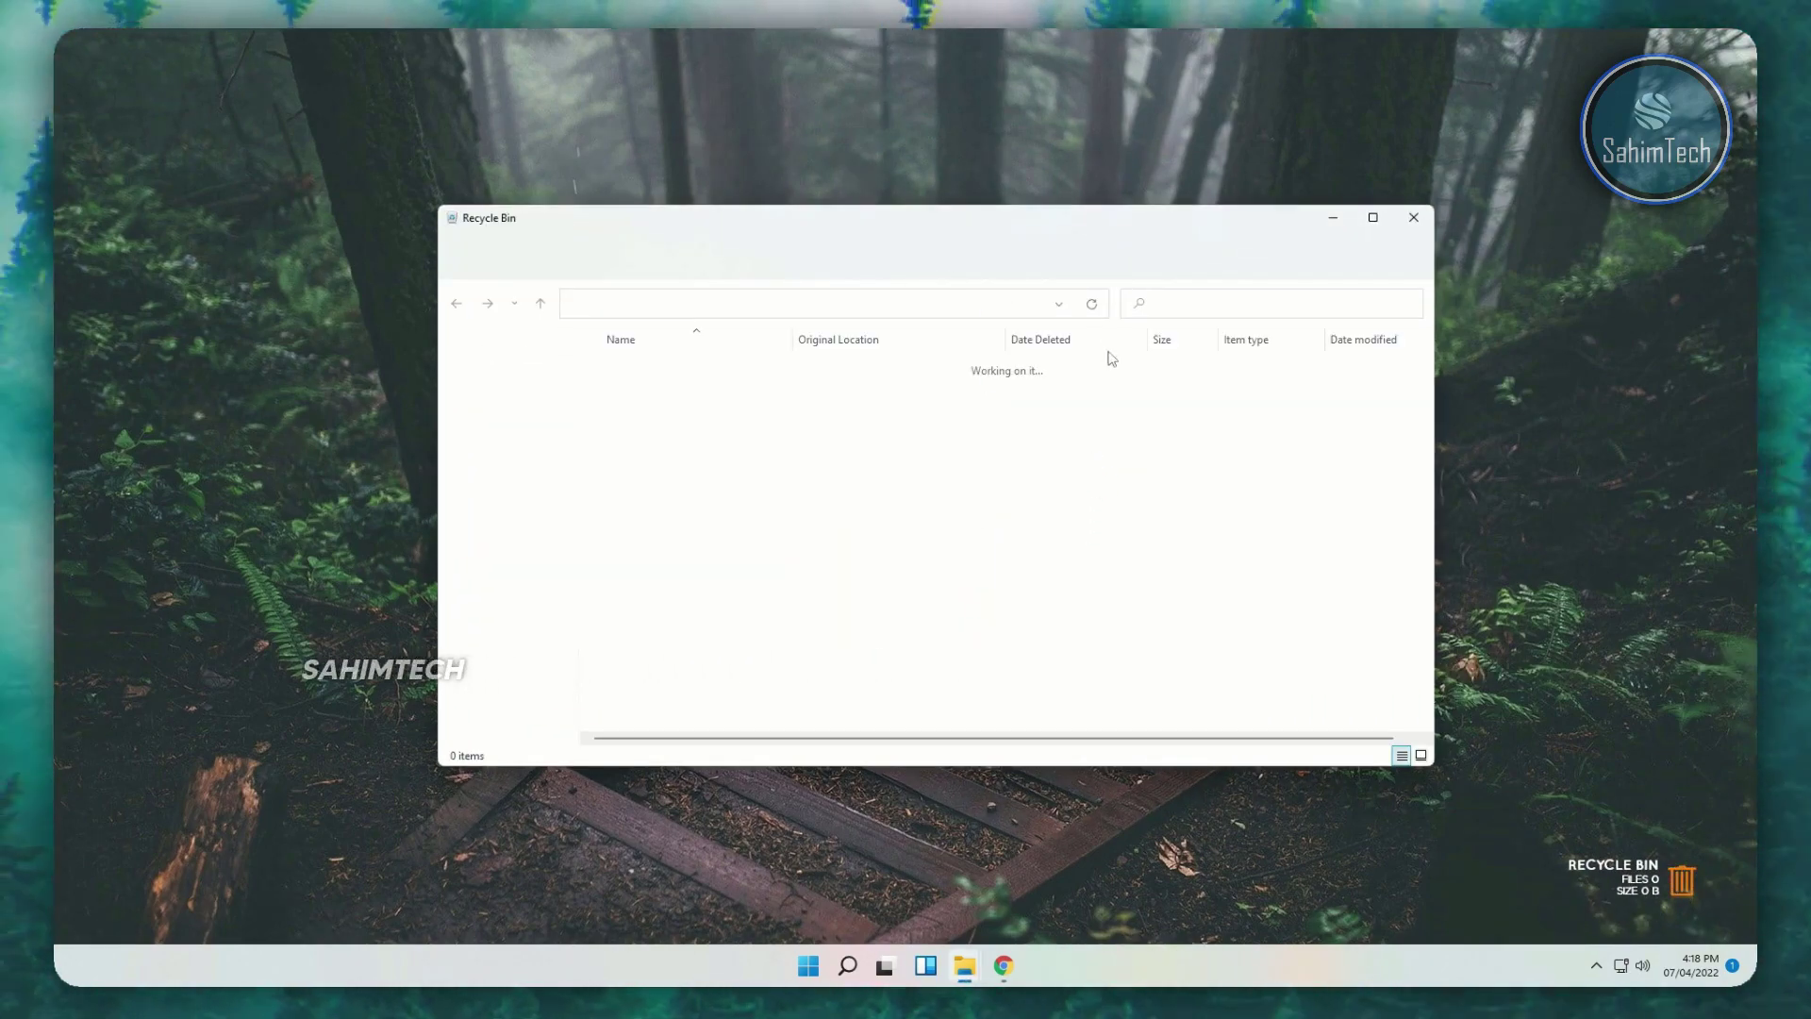
left_click(1412, 218)
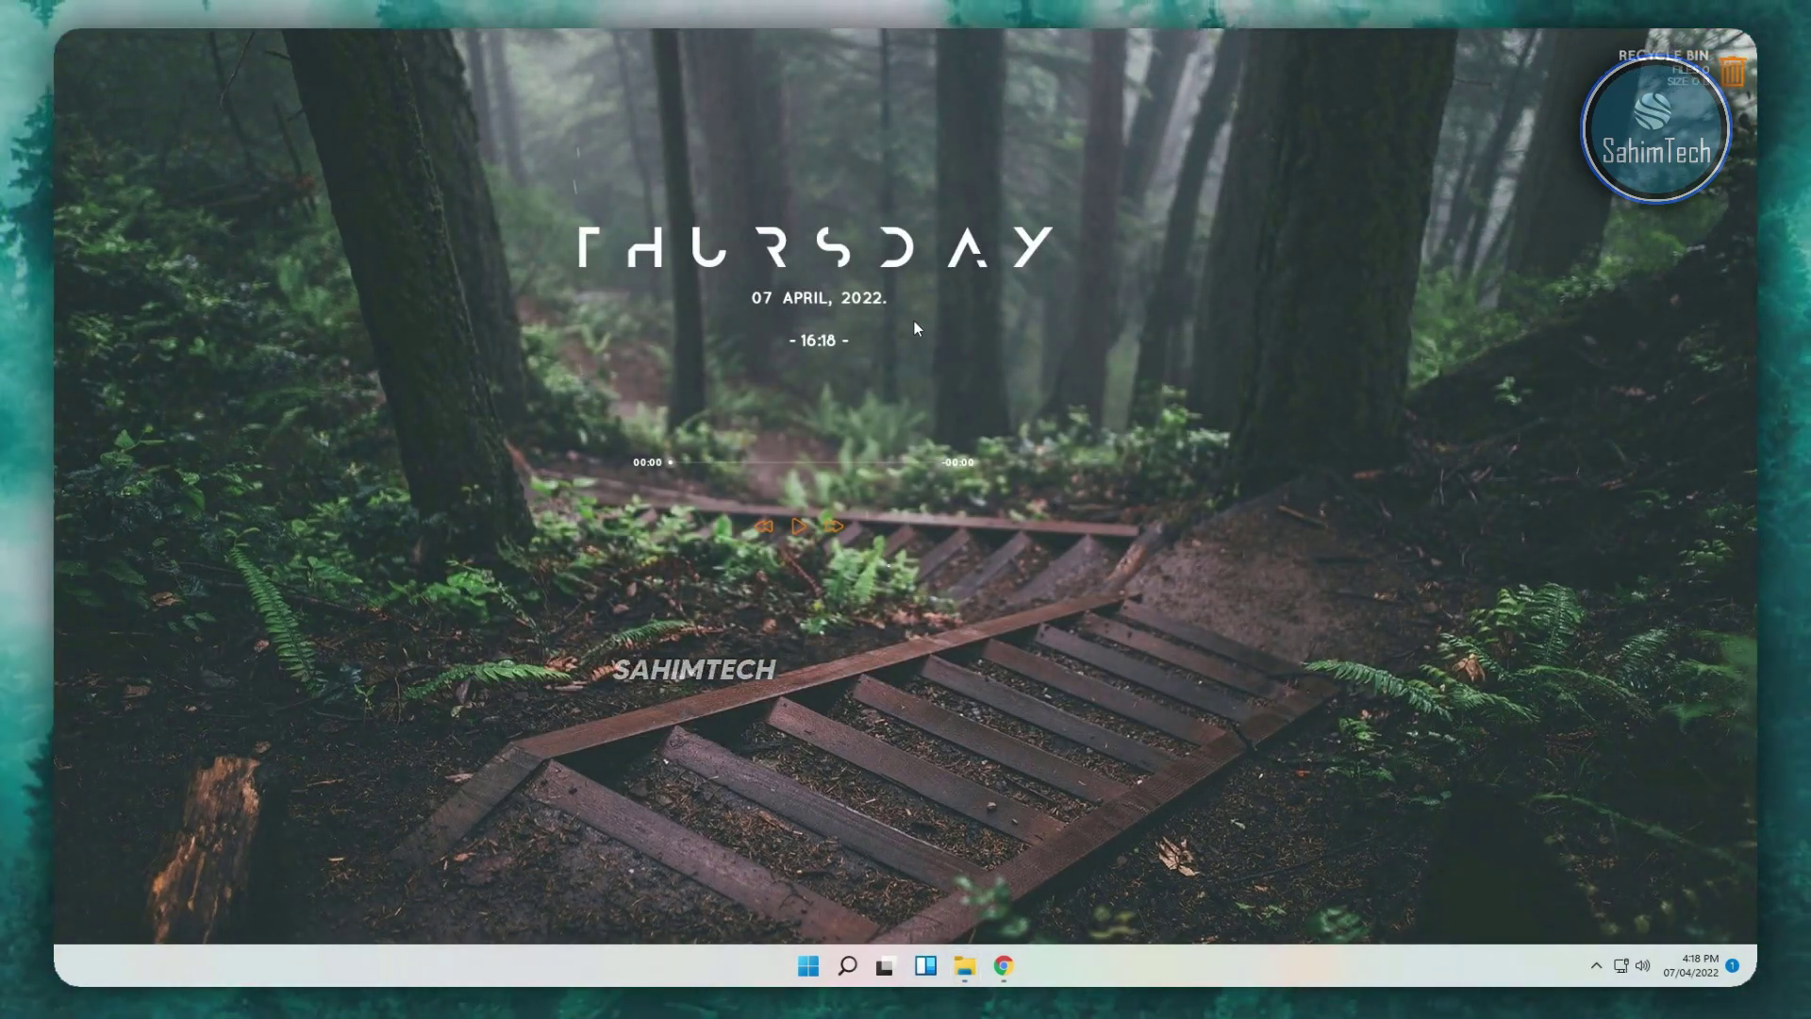
- Center the Mond clock in the upper part of the desktop and align the music player beneath it
left_click_drag(1036, 304, 935, 843)
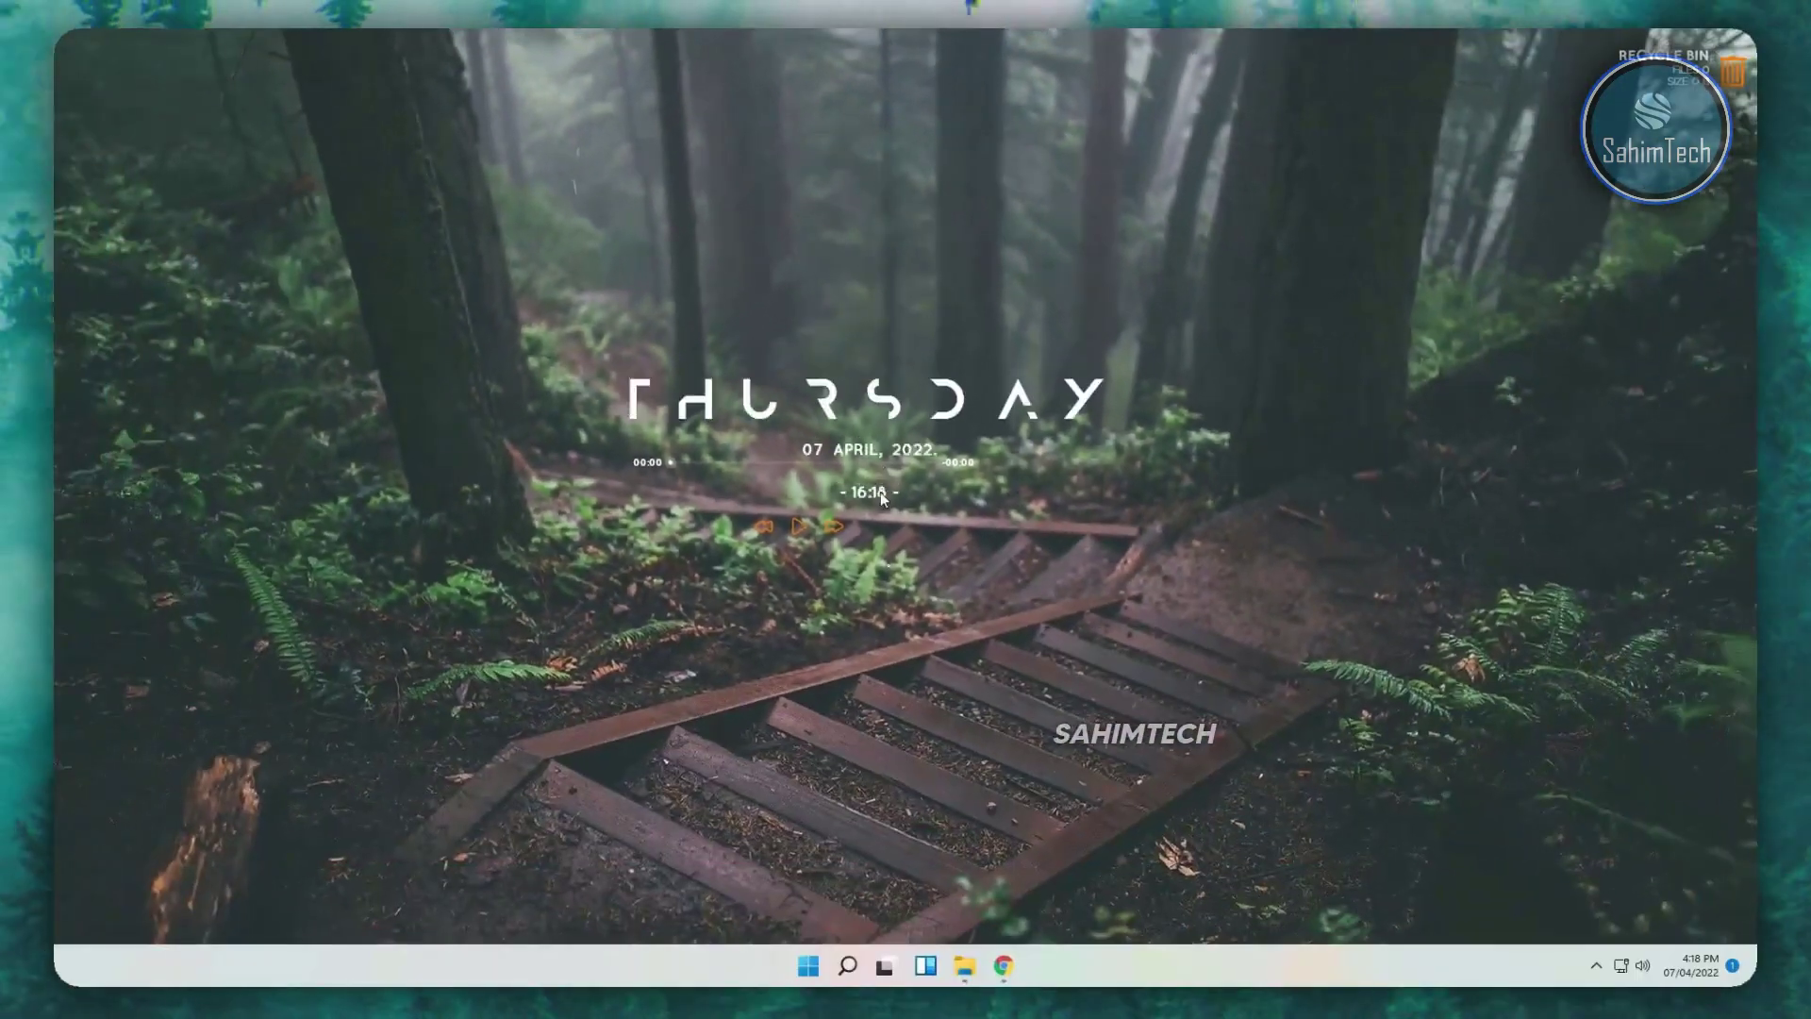
left_click_drag(880, 491, 909, 298)
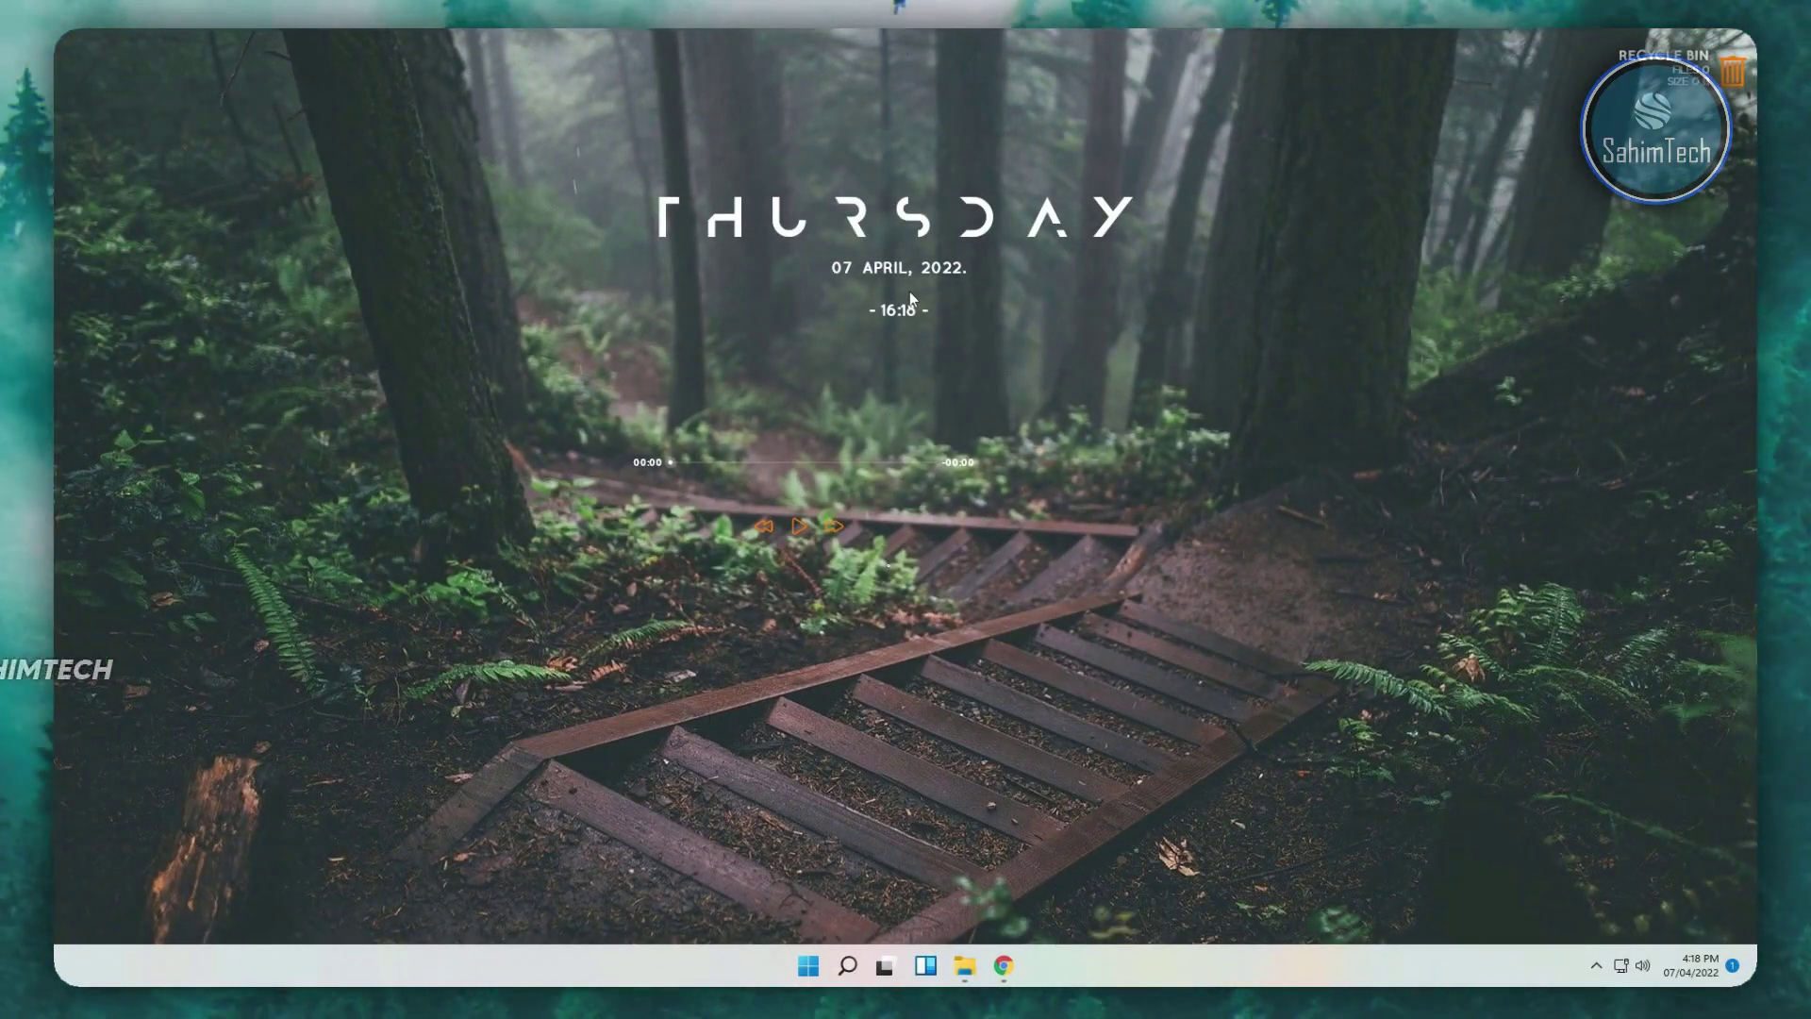
left_click_drag(800, 477, 893, 462)
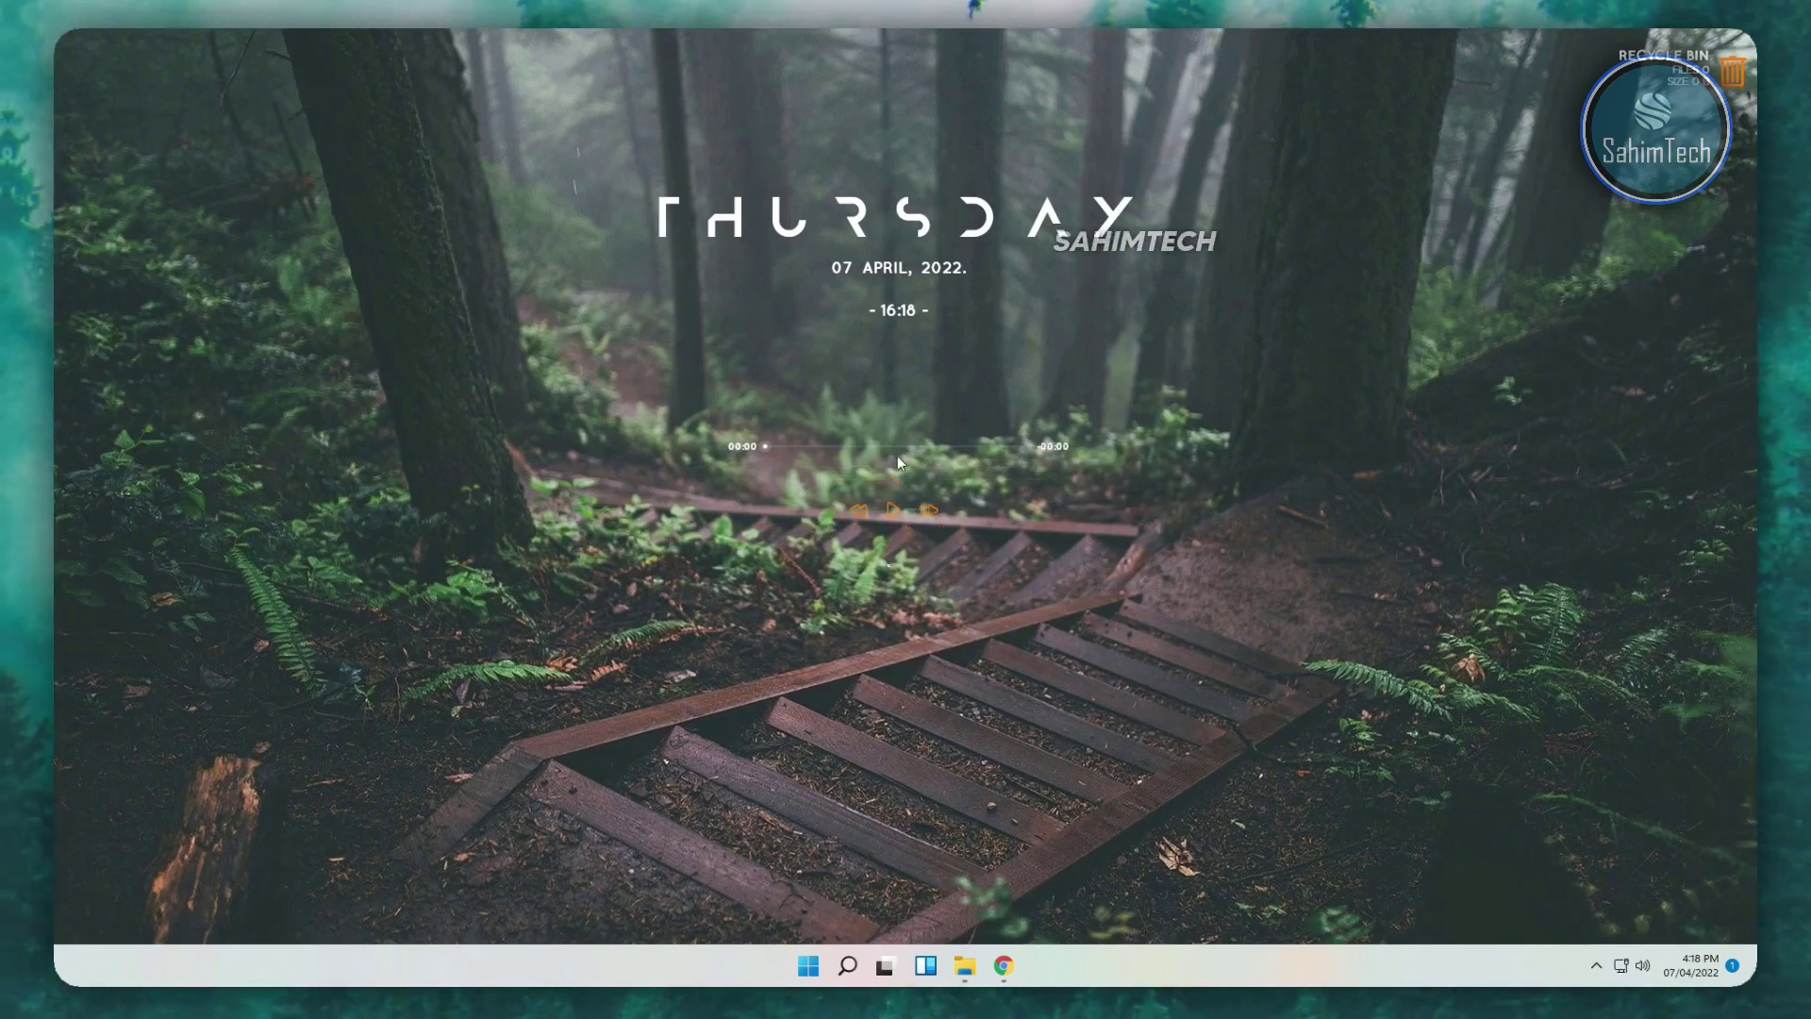
left_click_drag(910, 266, 902, 264)
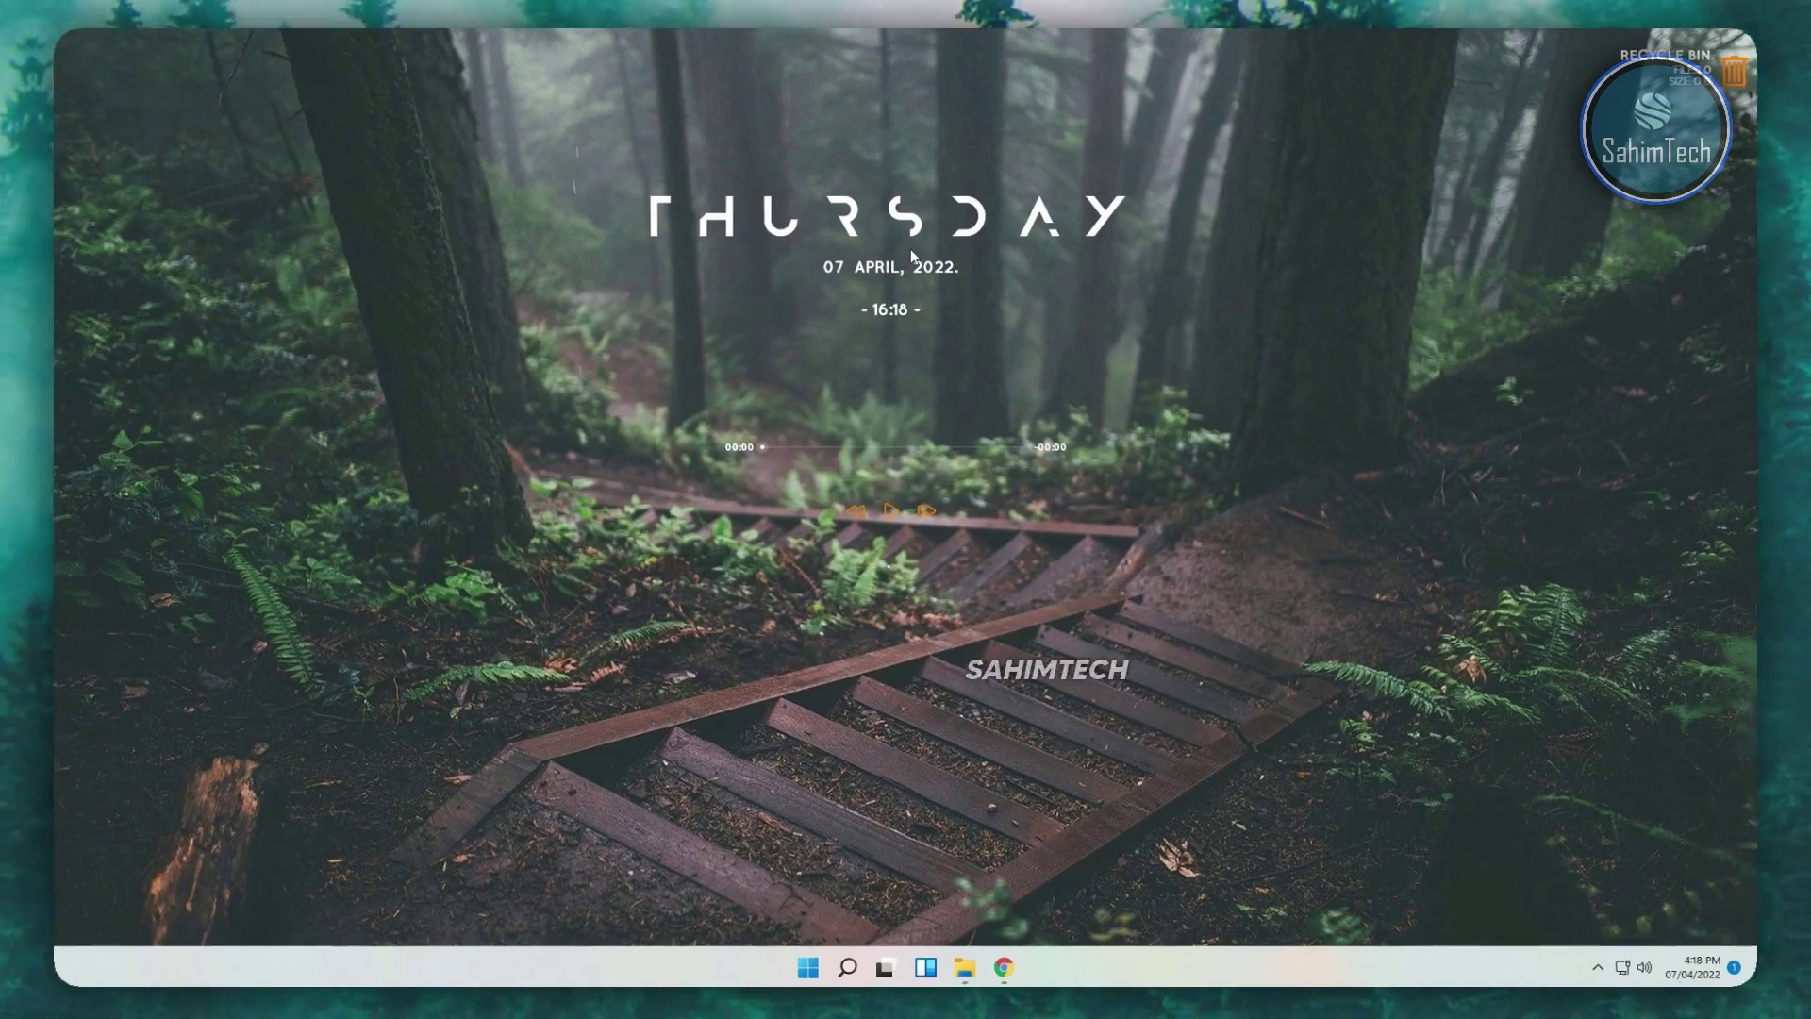
- Enable Click through for the Mond clock skin
right_click(912, 255)
mouse_move(1129, 522)
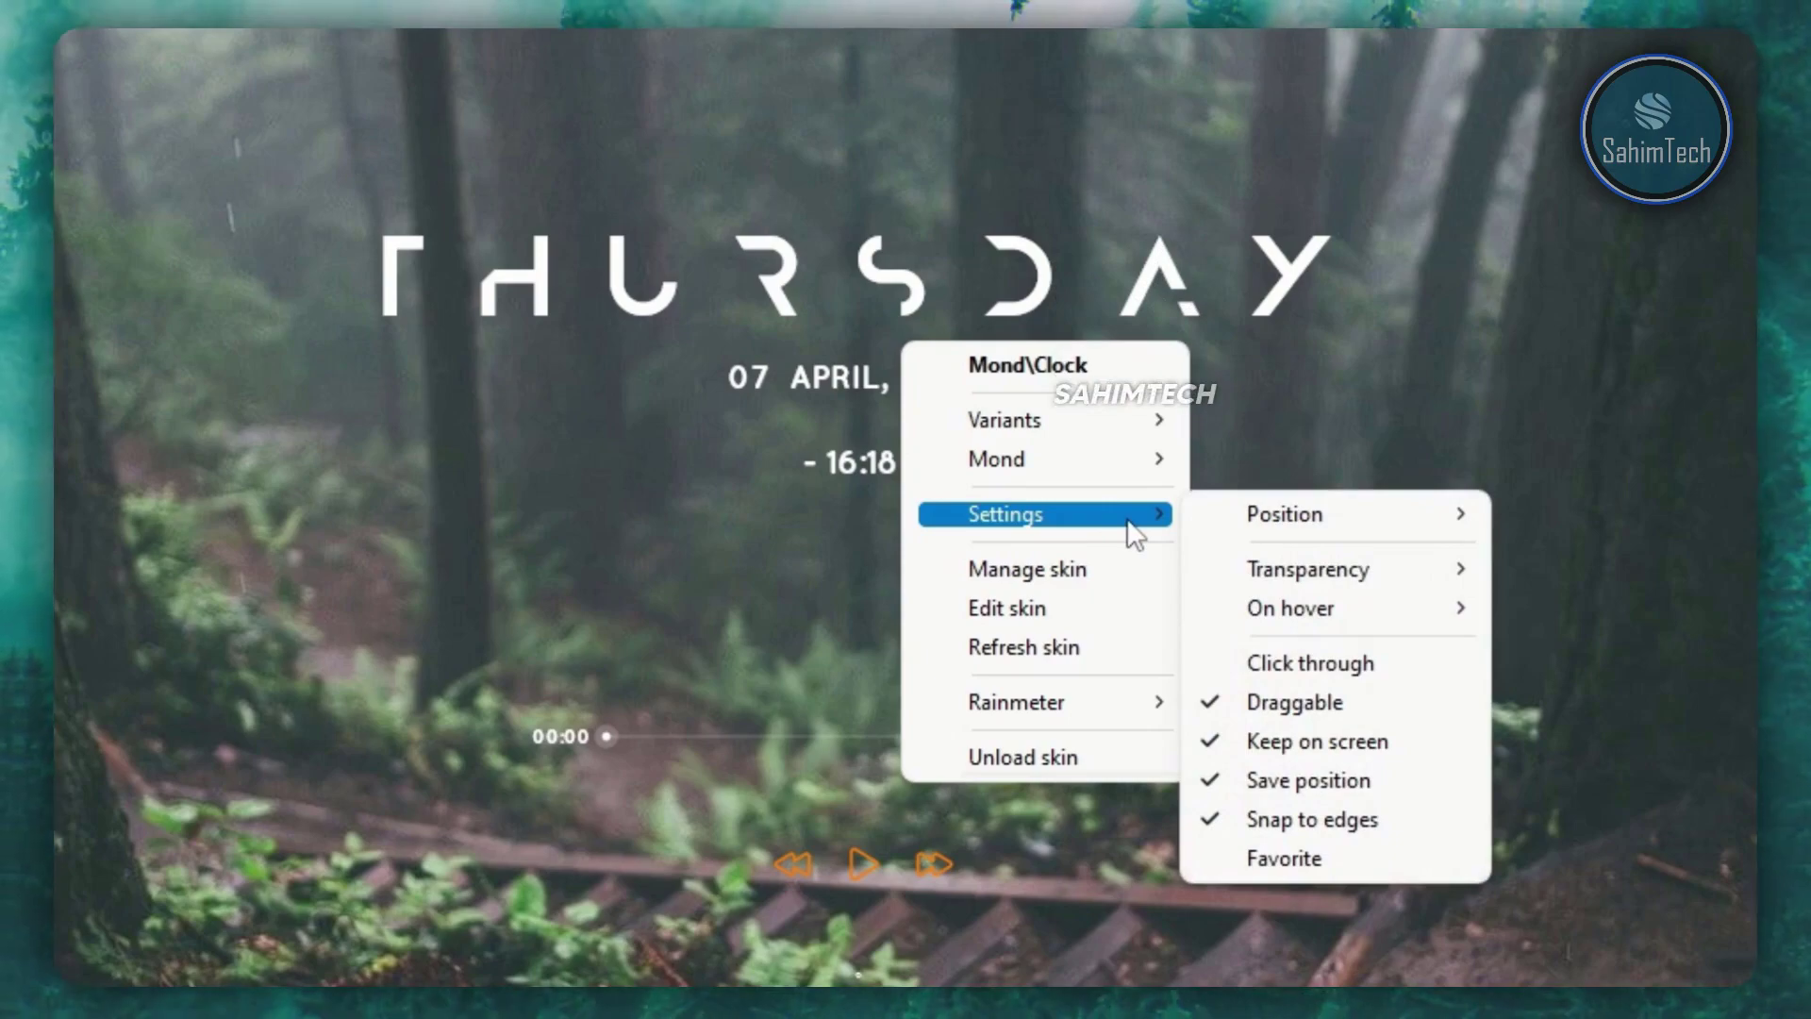
left_click(1311, 665)
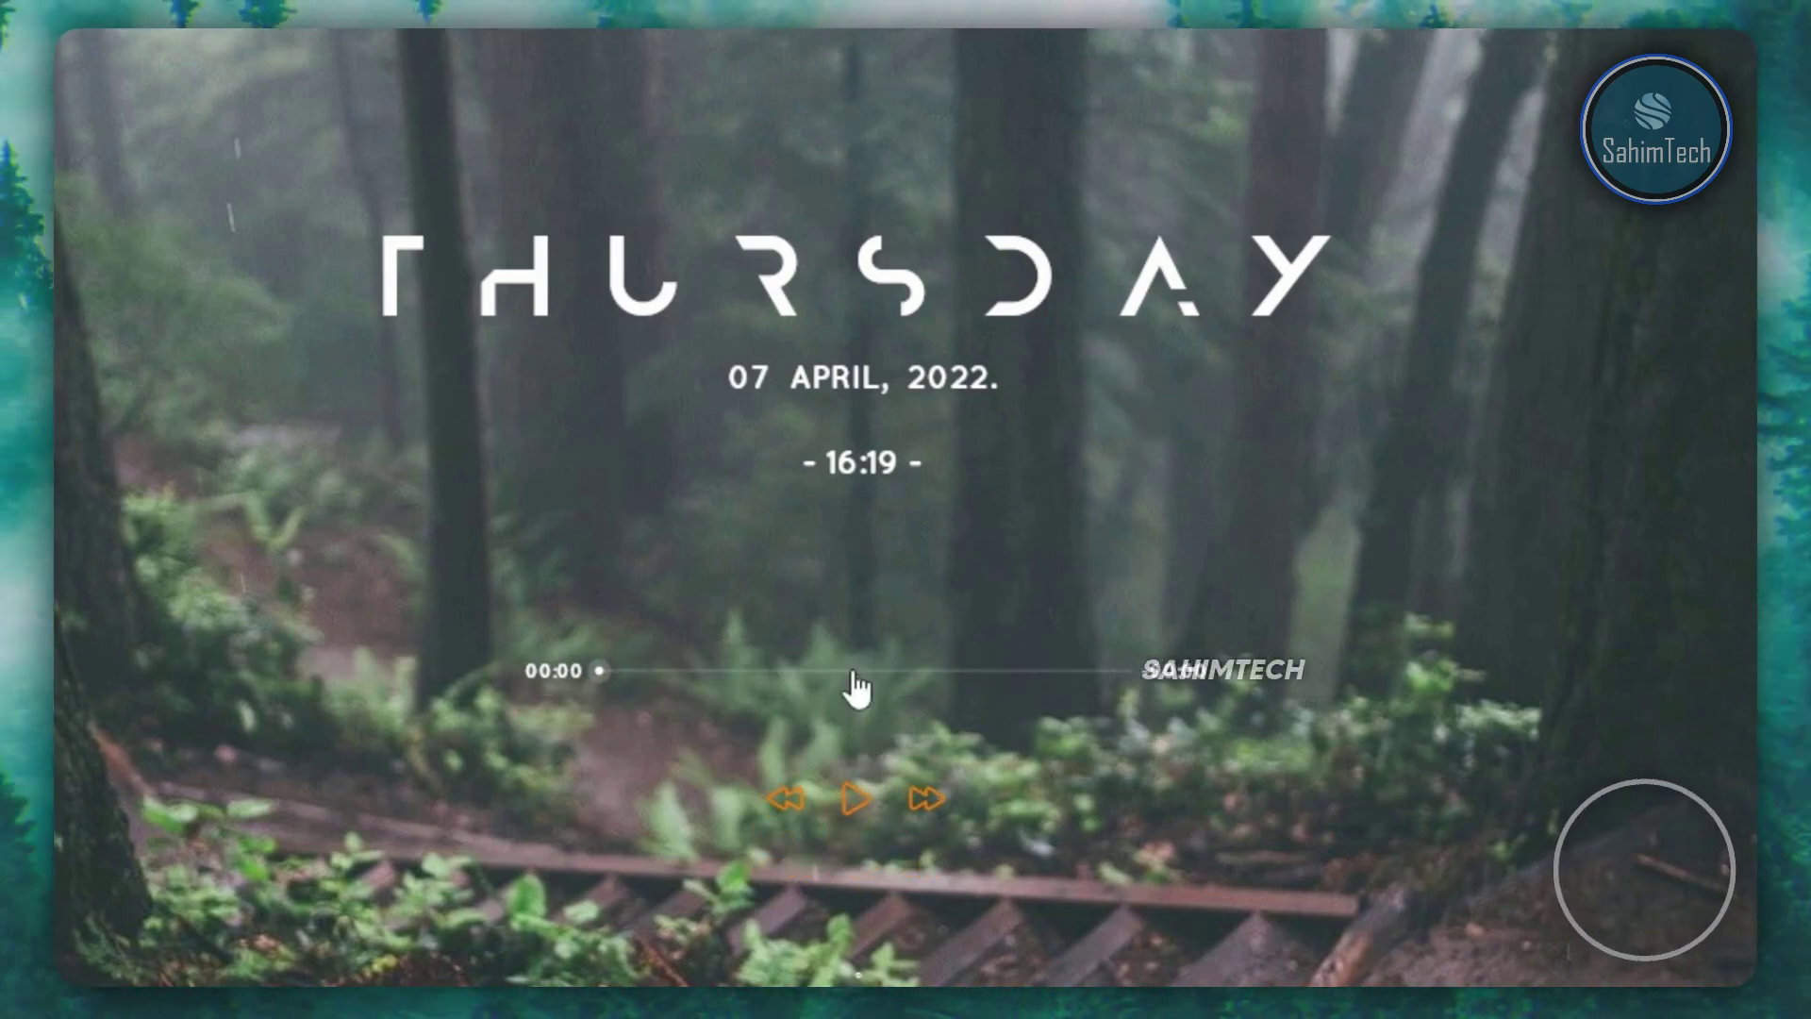
- Enable Click through for the Mond player skin
right_click(798, 521)
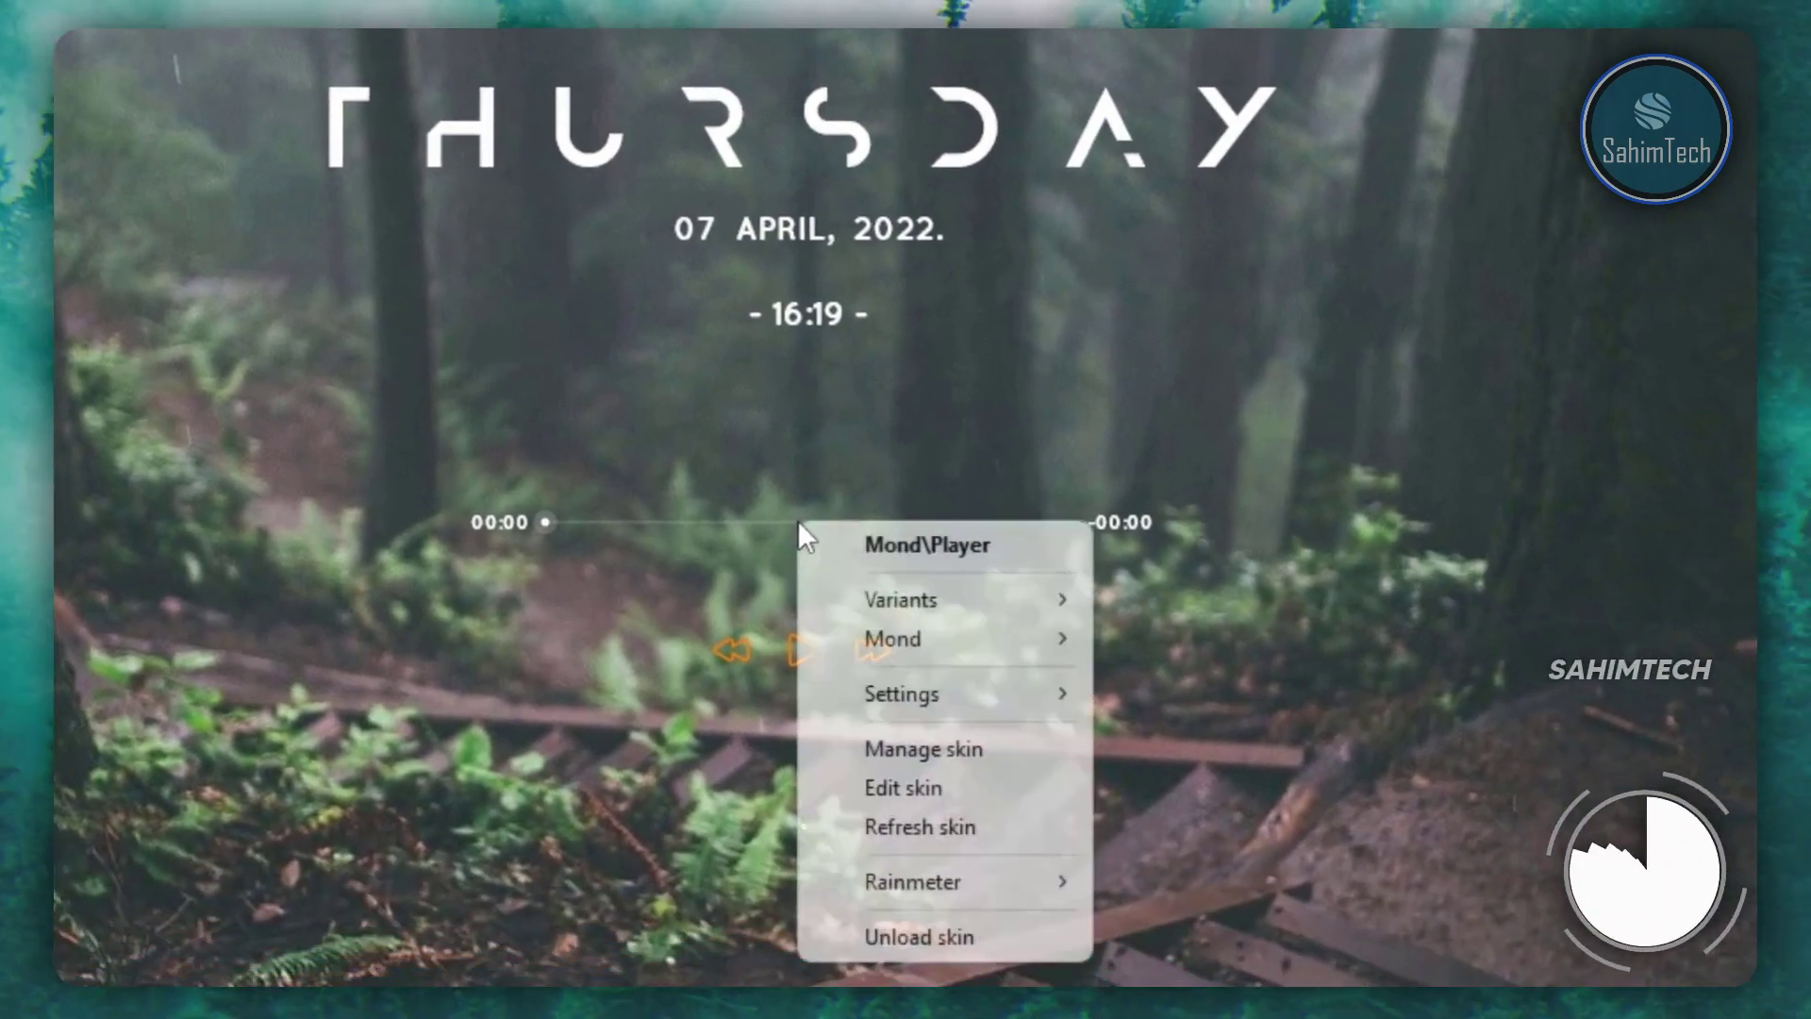
mouse_move(1004, 700)
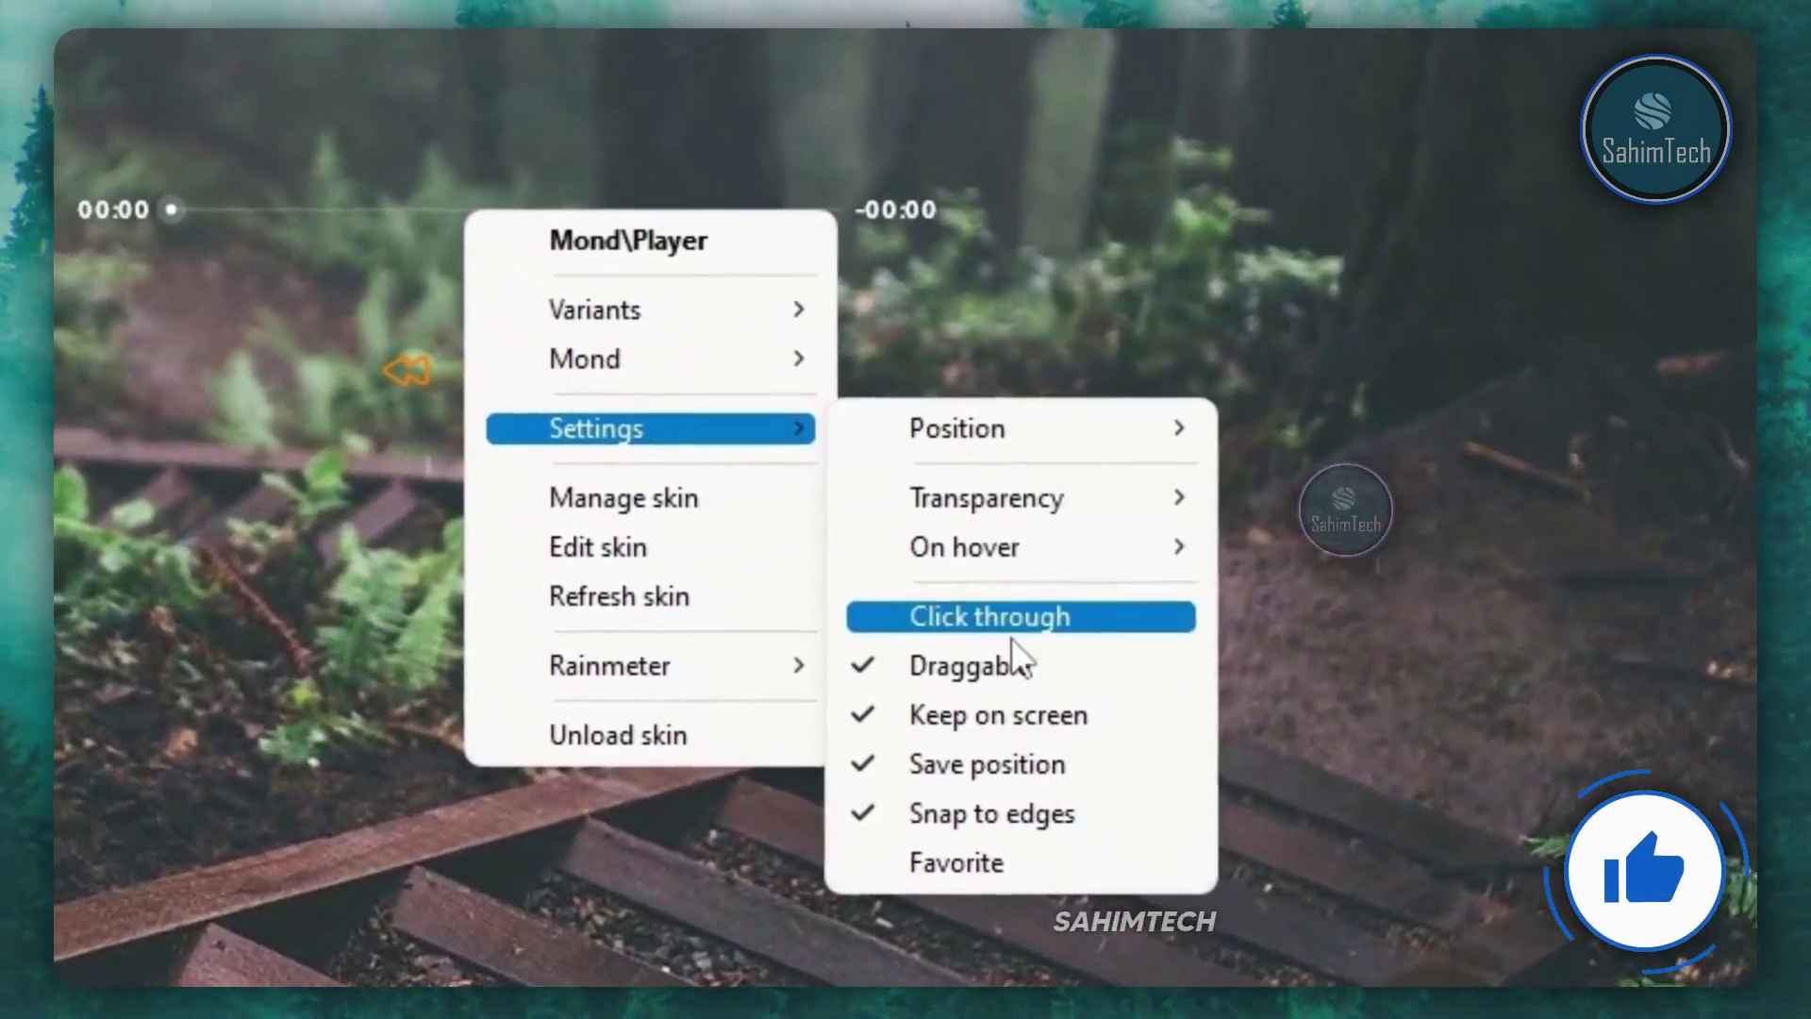
left_click(1075, 649)
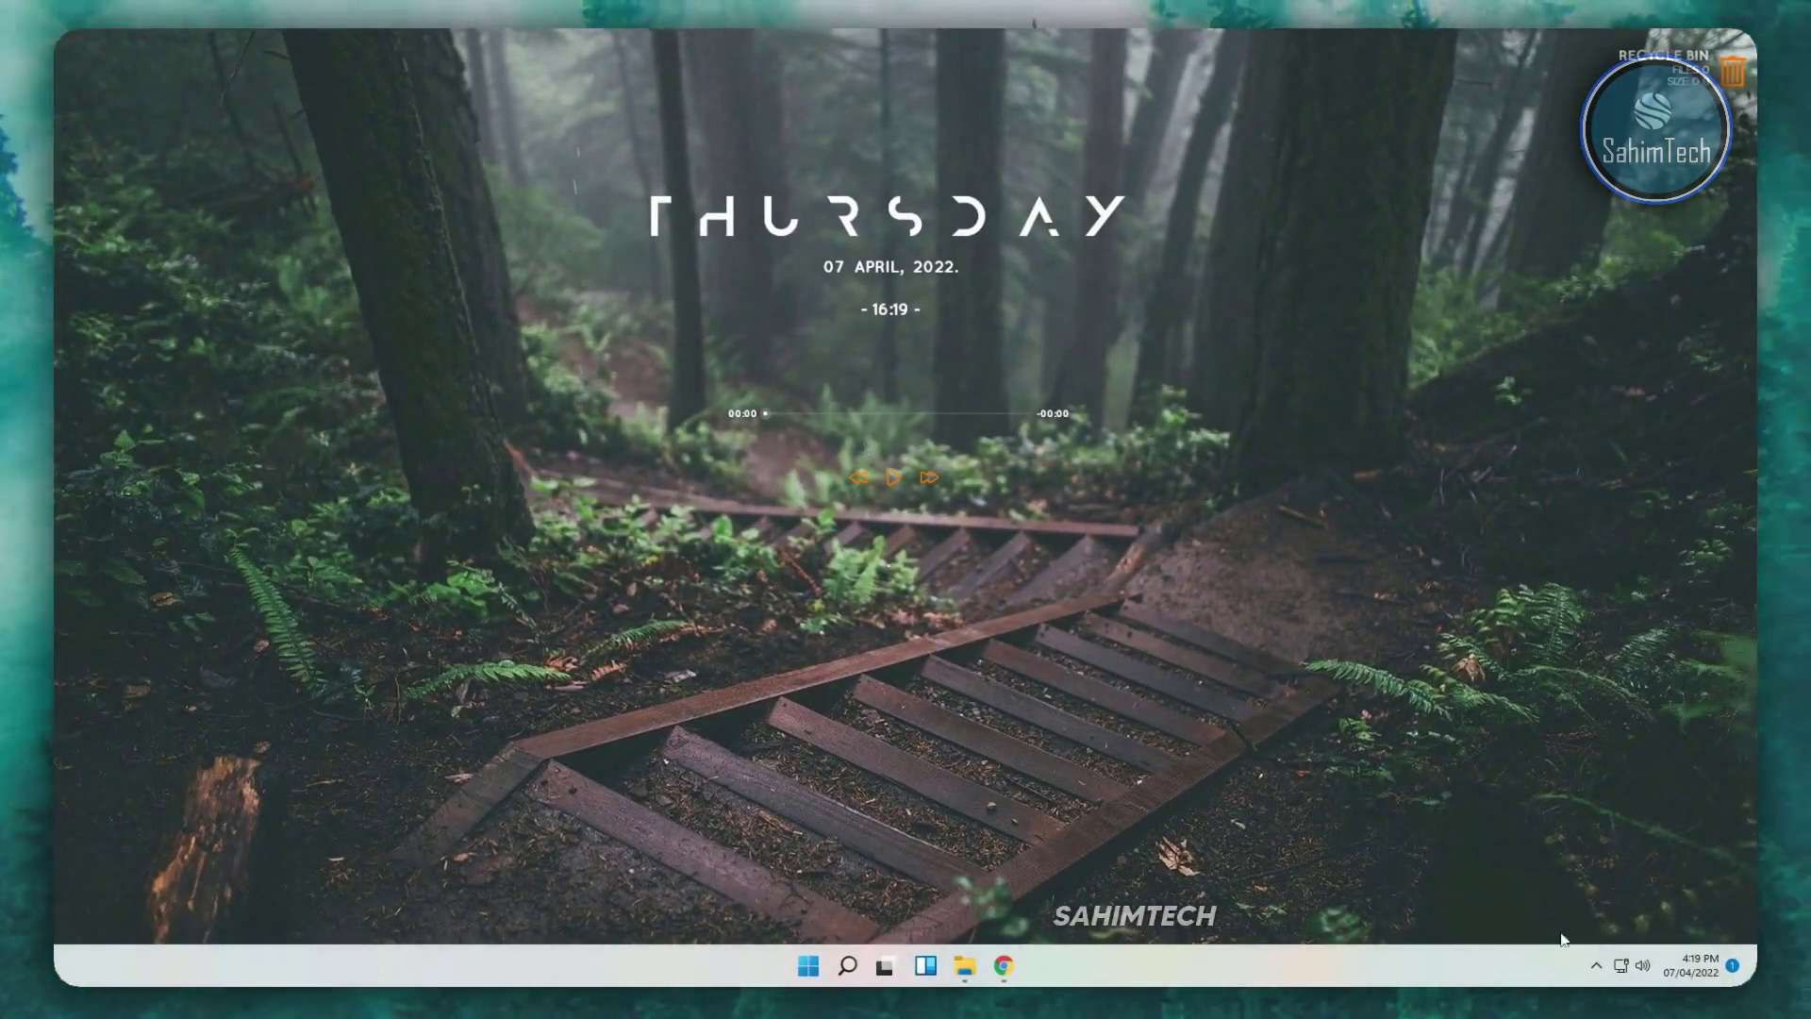
- Load Lano-Visualizer's visualizer.ini in the Rainmeter manager, move the visualizer just above the taskbar, and close the manager
left_click(1597, 968)
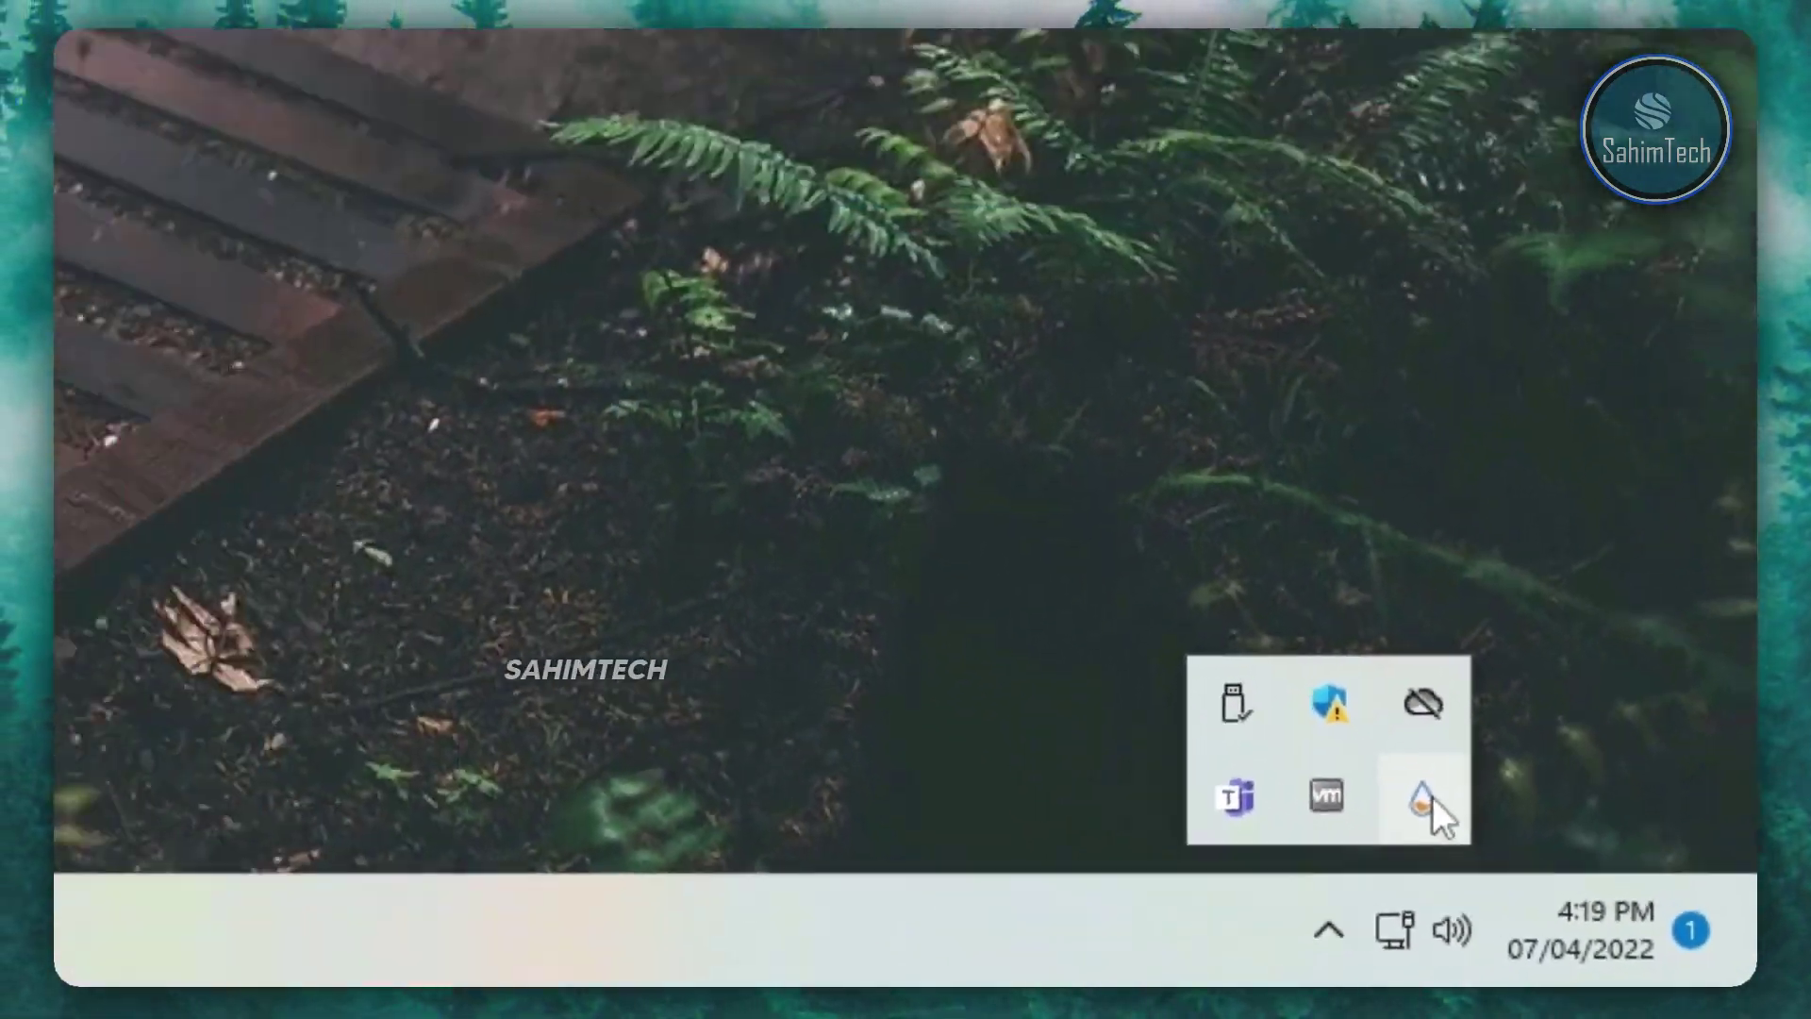
left_click(1426, 799)
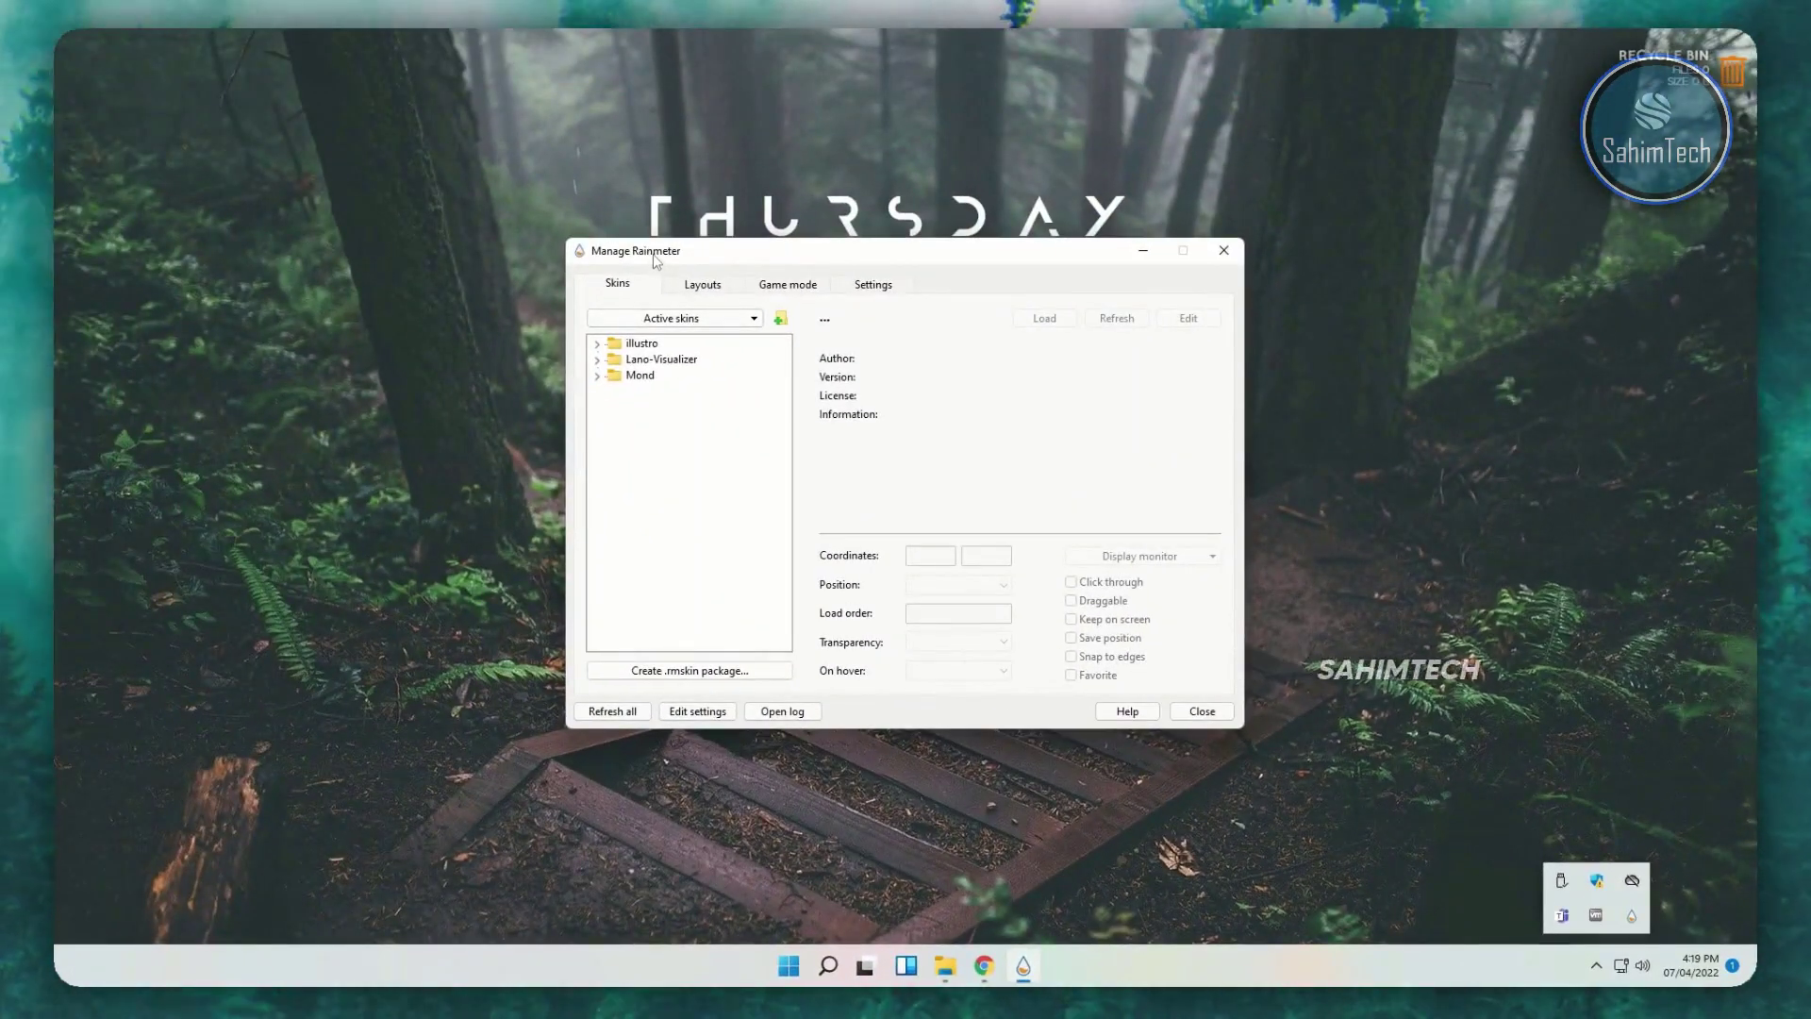
left_click_drag(656, 261, 1151, 326)
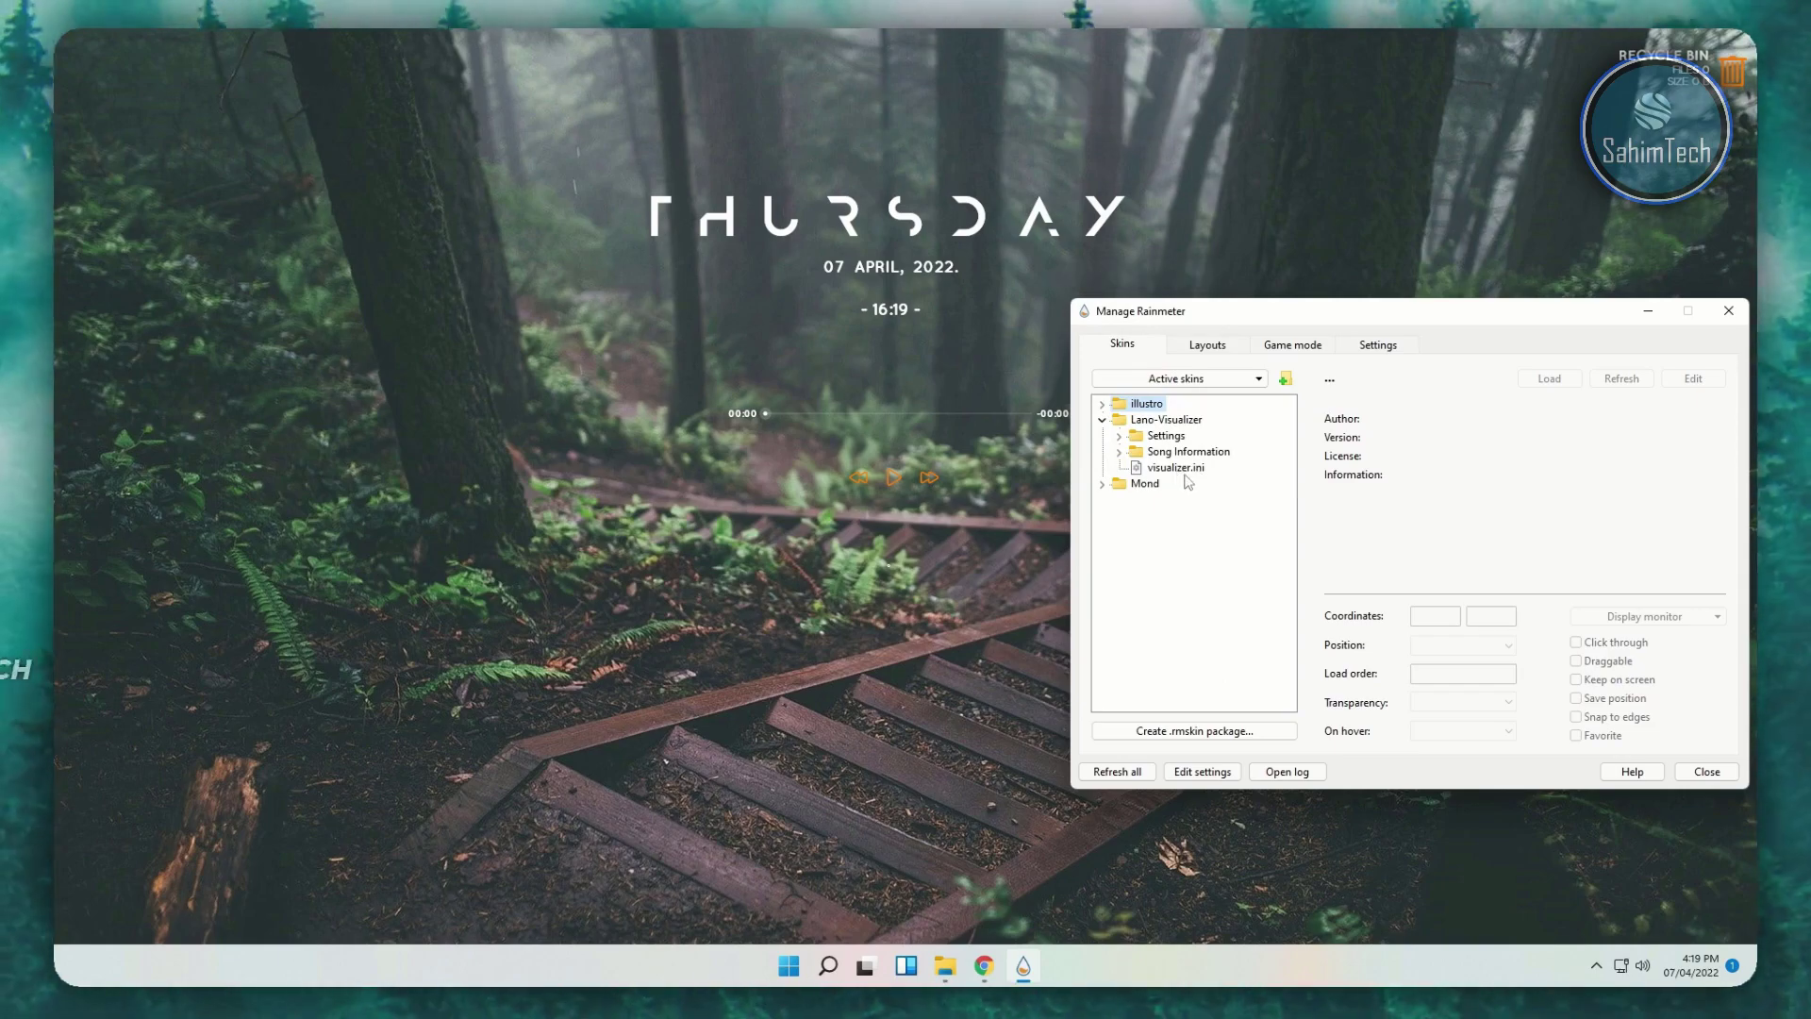
left_click(1547, 379)
left_click_drag(626, 331, 871, 878)
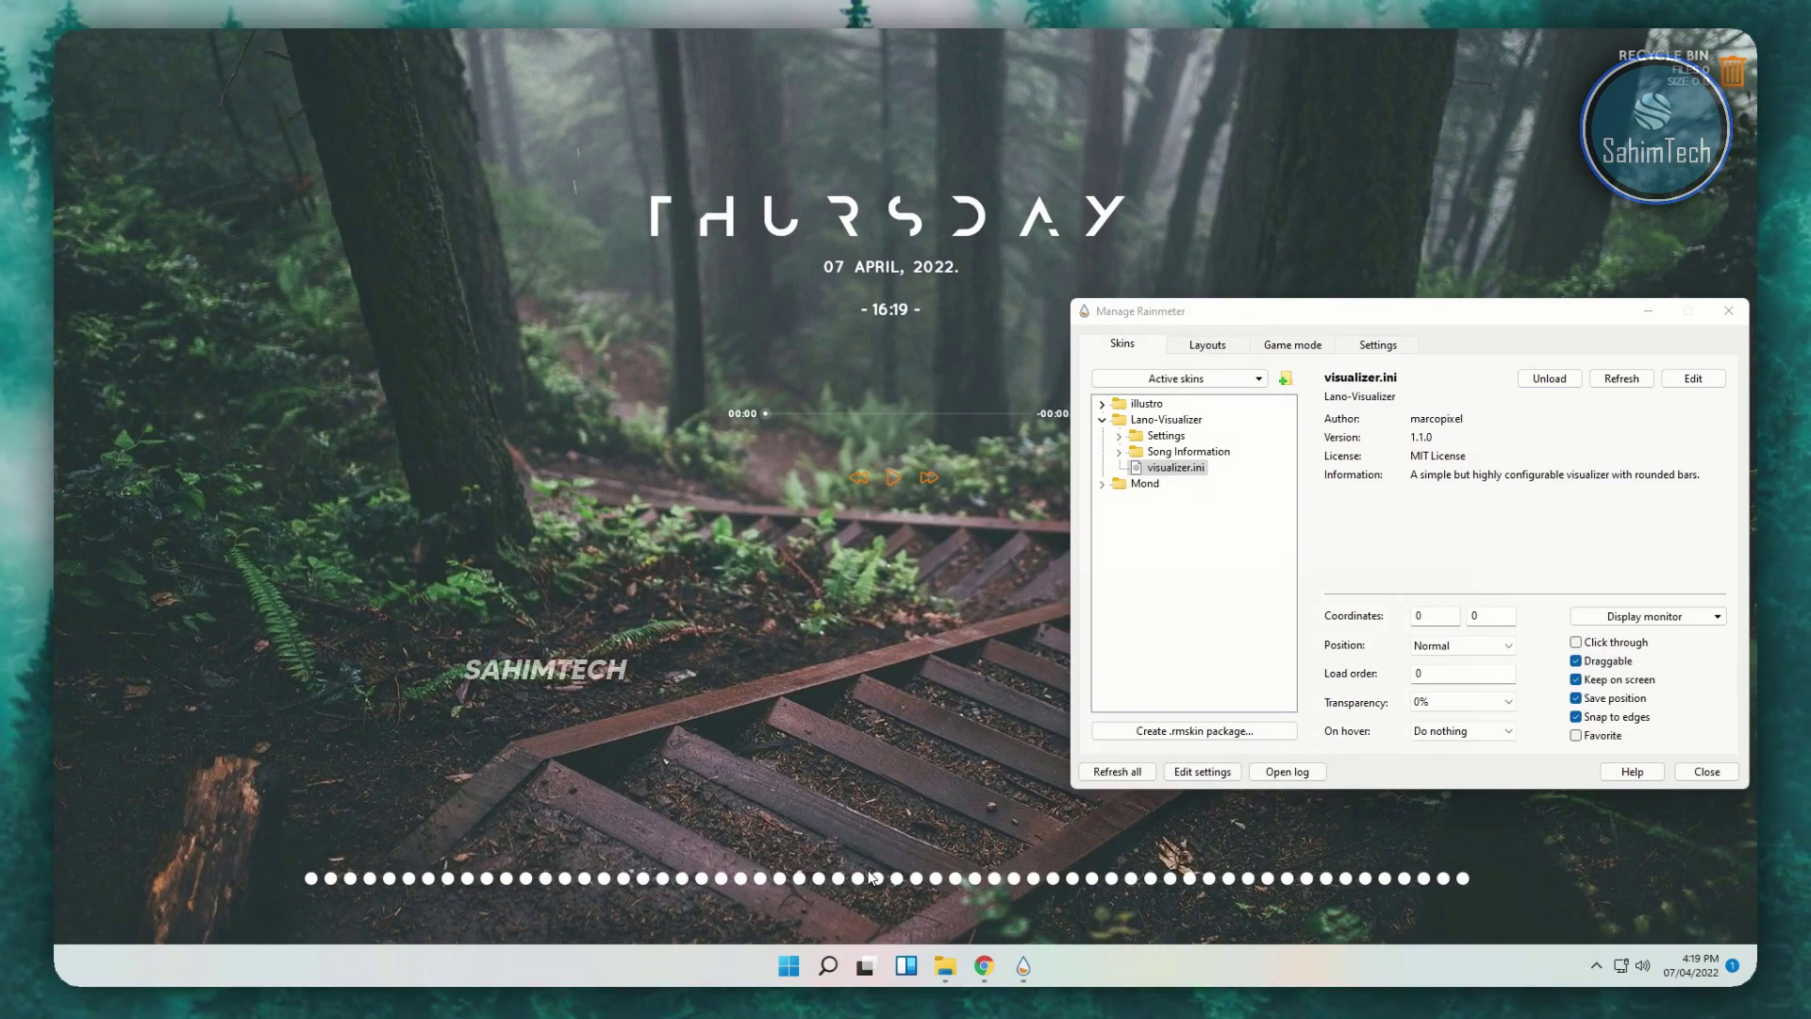
left_click(1728, 311)
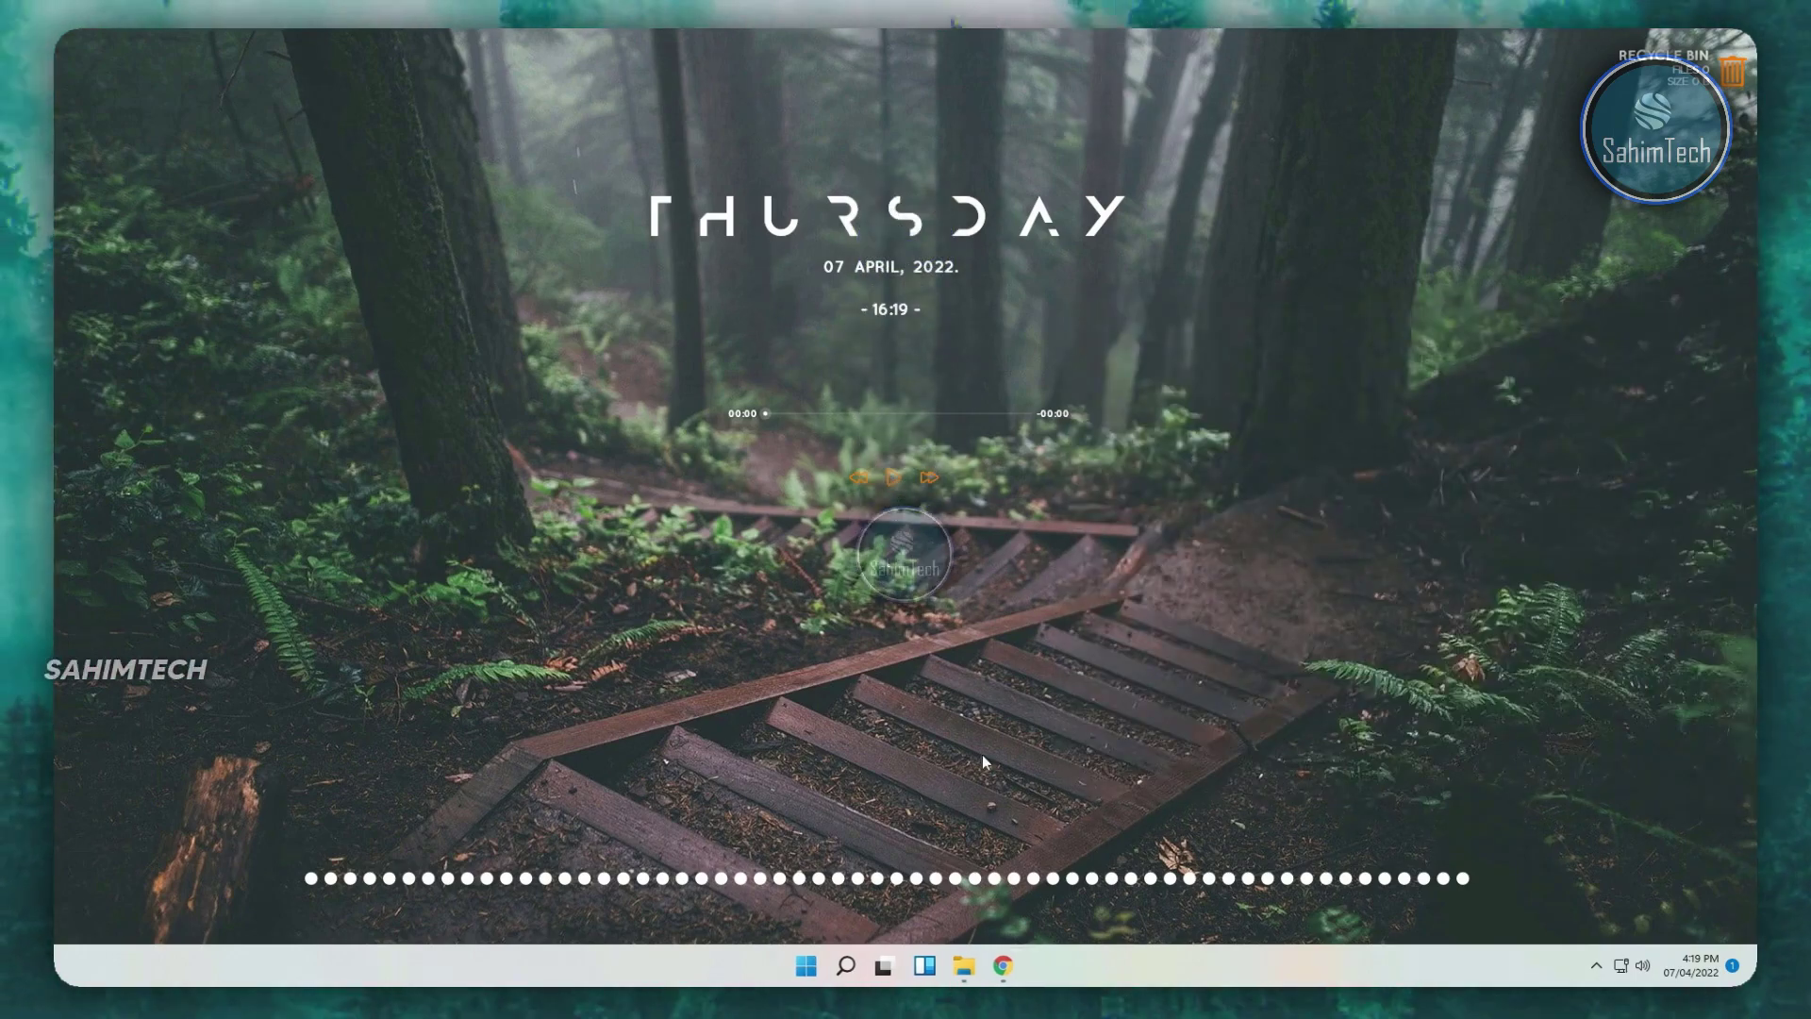
- Open the Lano Visualizer settings and set the visualizer scale to 0.80, the bar count to 38 and the bar gap to 8px
right_click(860, 883)
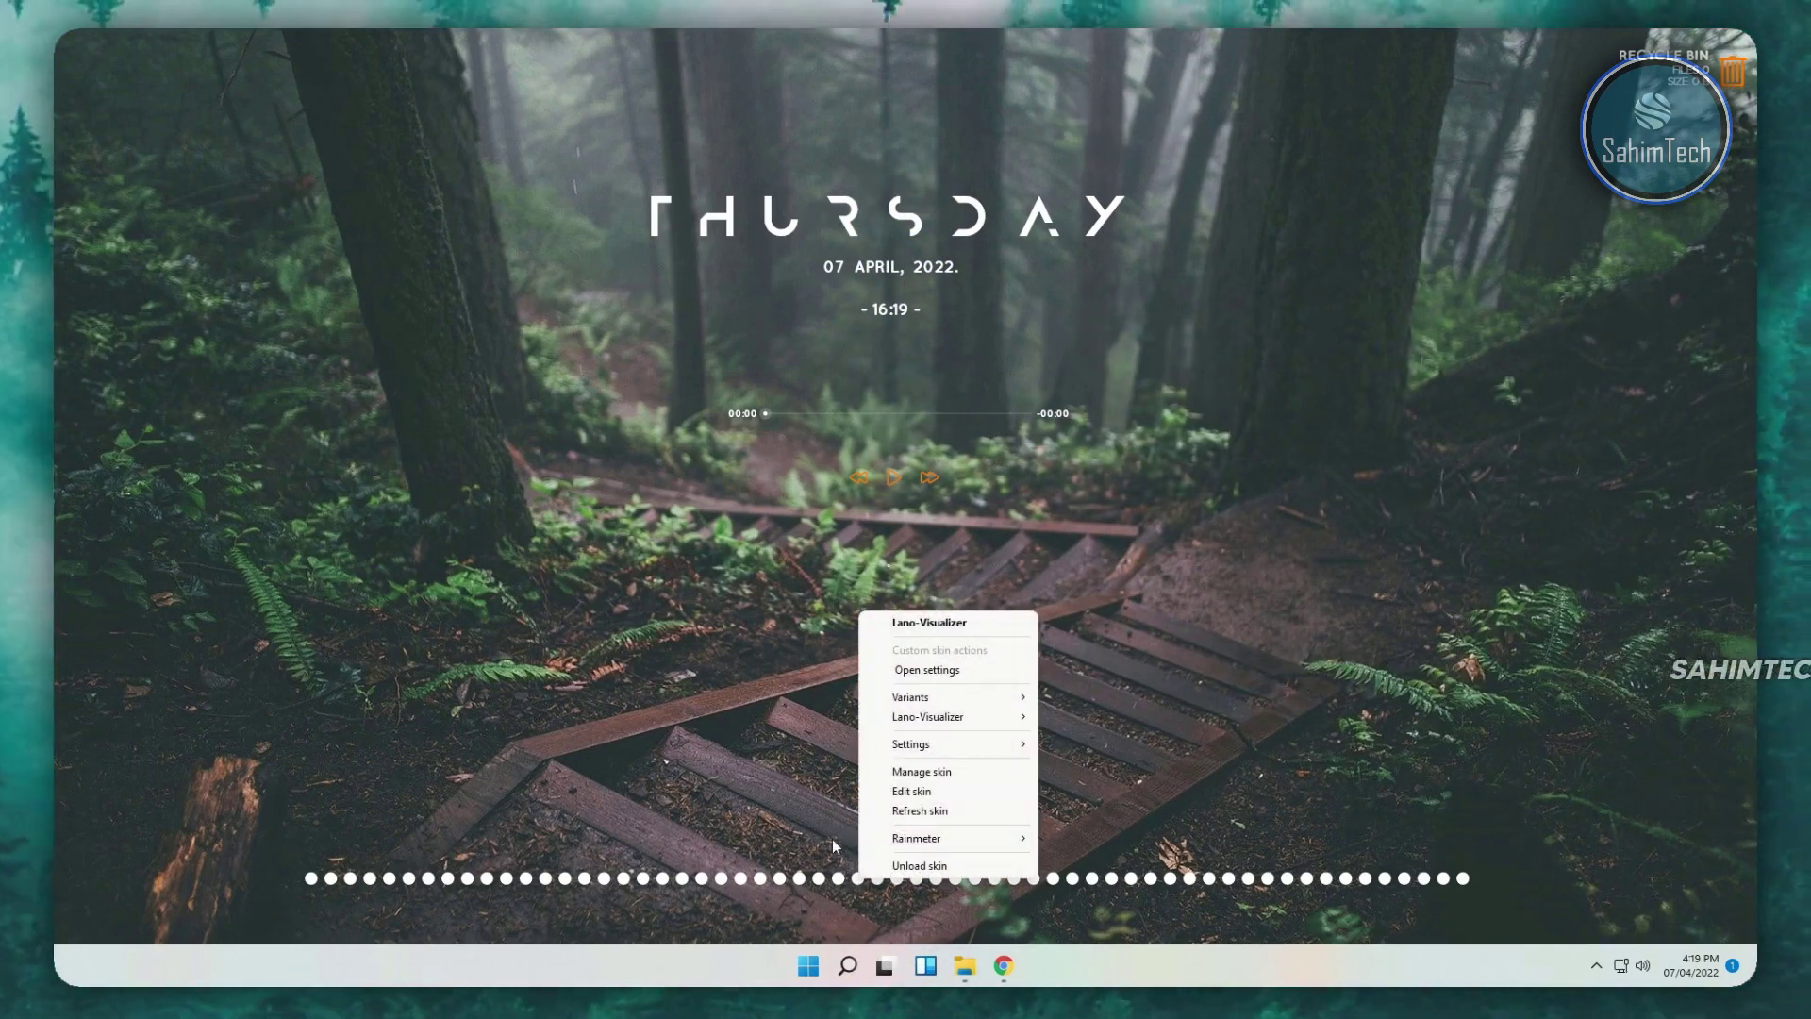
left_click(945, 670)
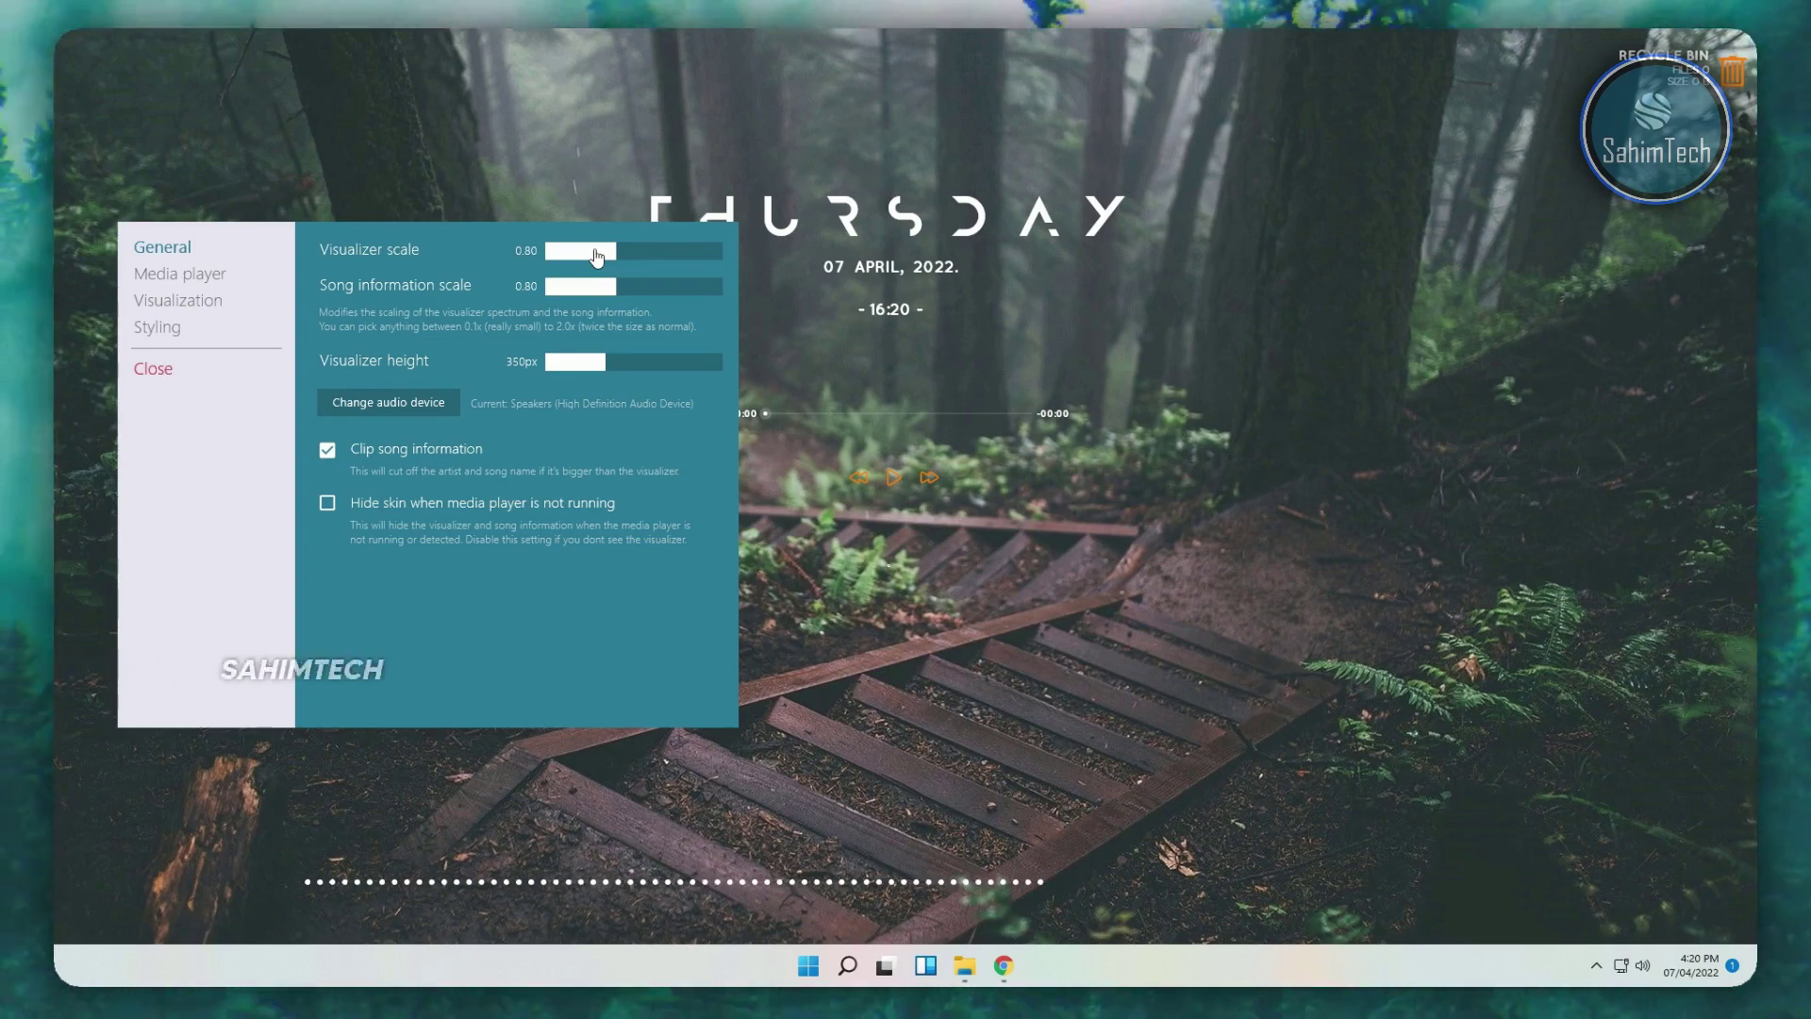
left_click(215, 306)
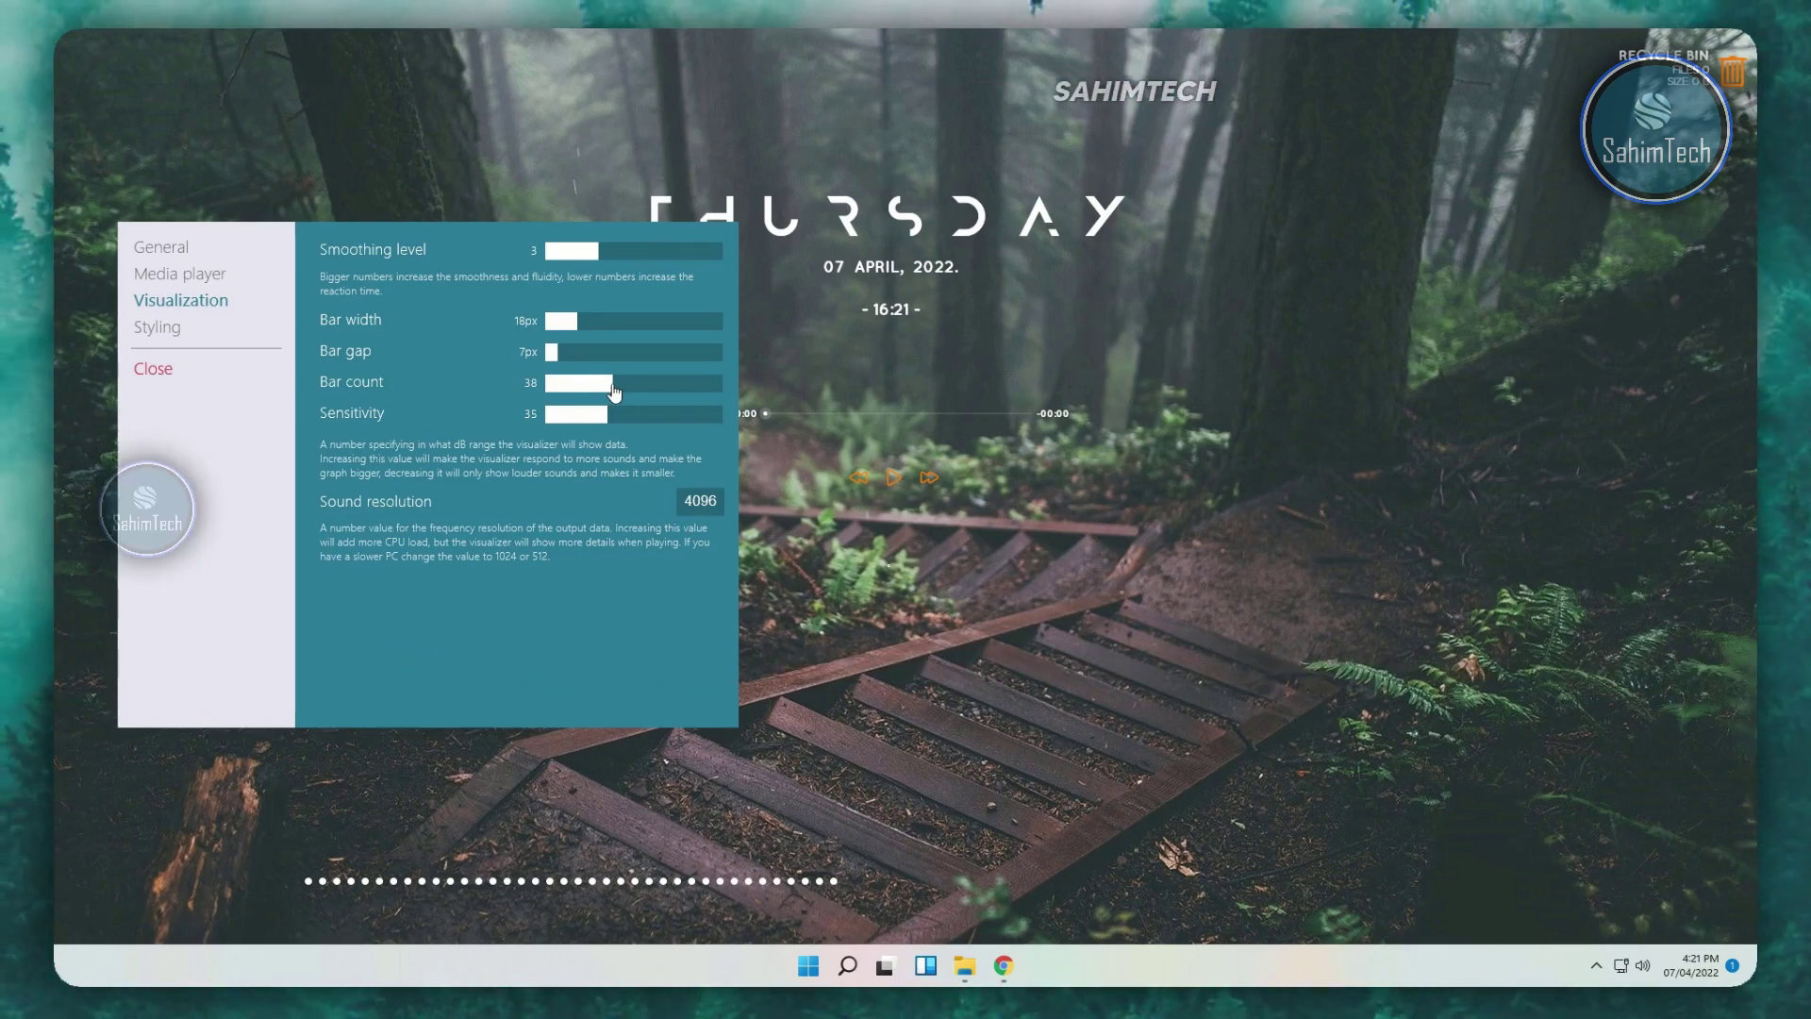
left_click(560, 355)
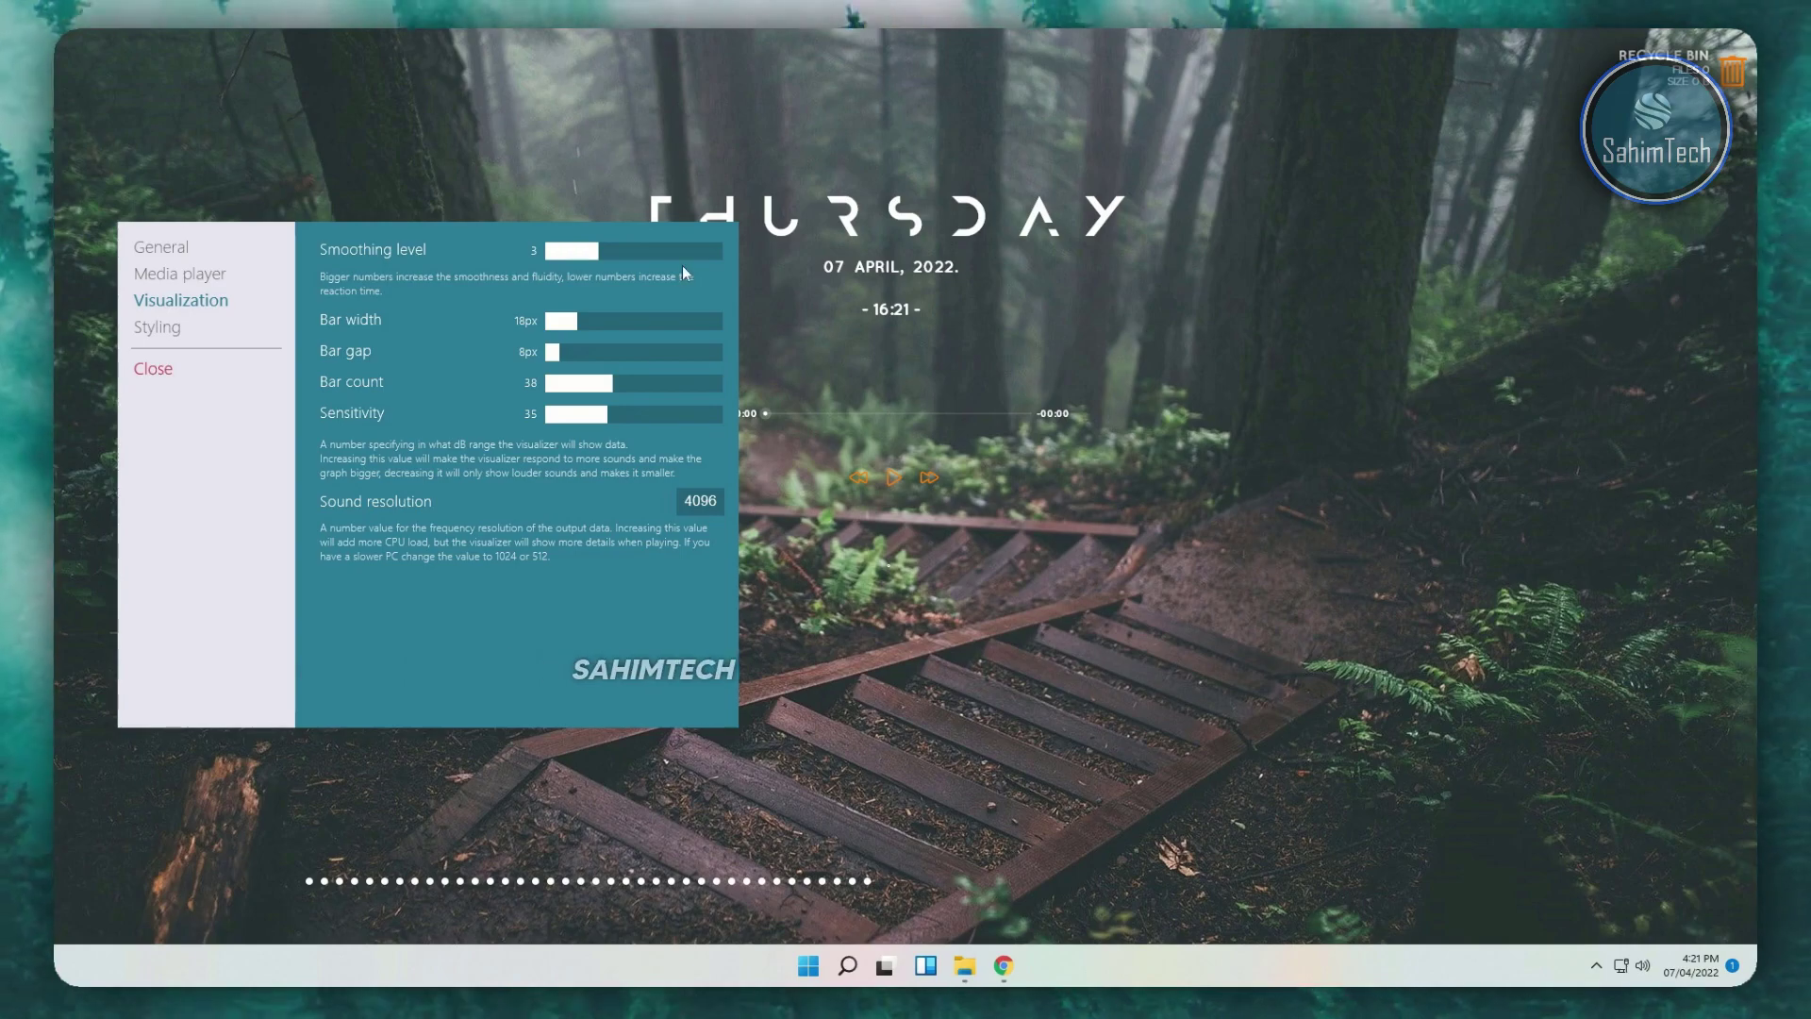
- Look through the Styling and Media player options of the Lano Visualizer, then close its settings
left_click(161, 327)
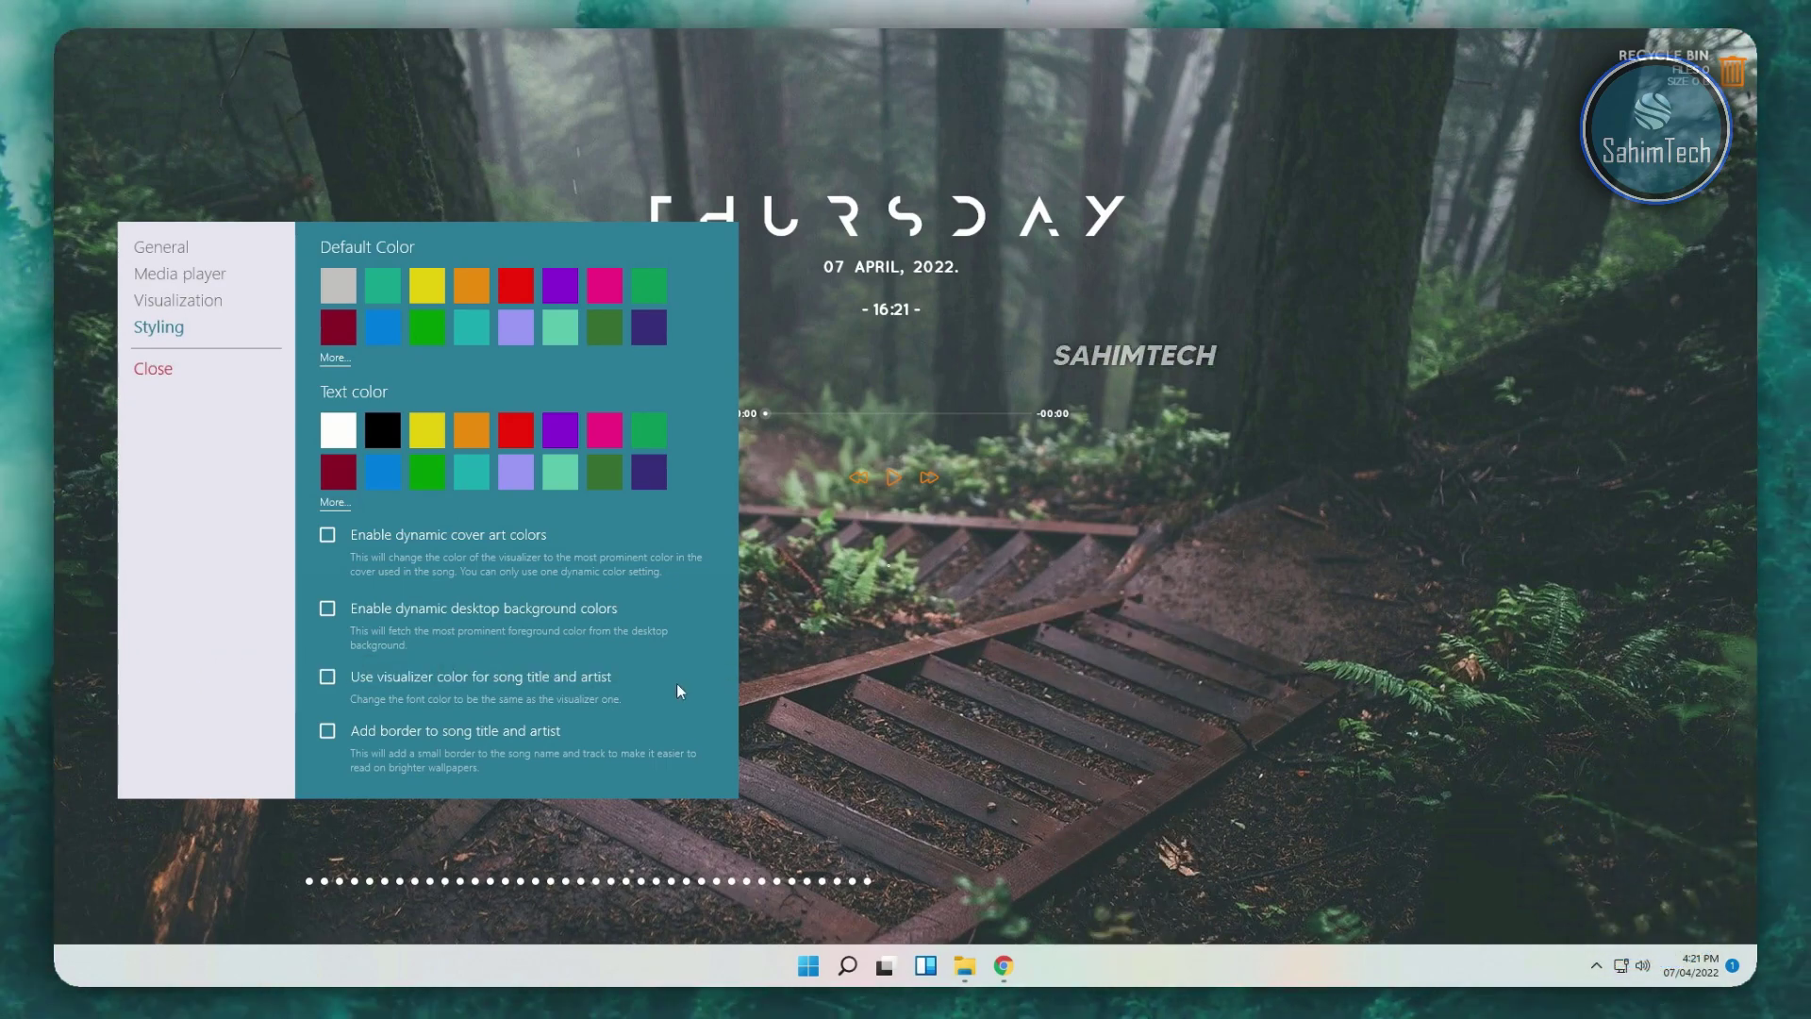
left_click(196, 275)
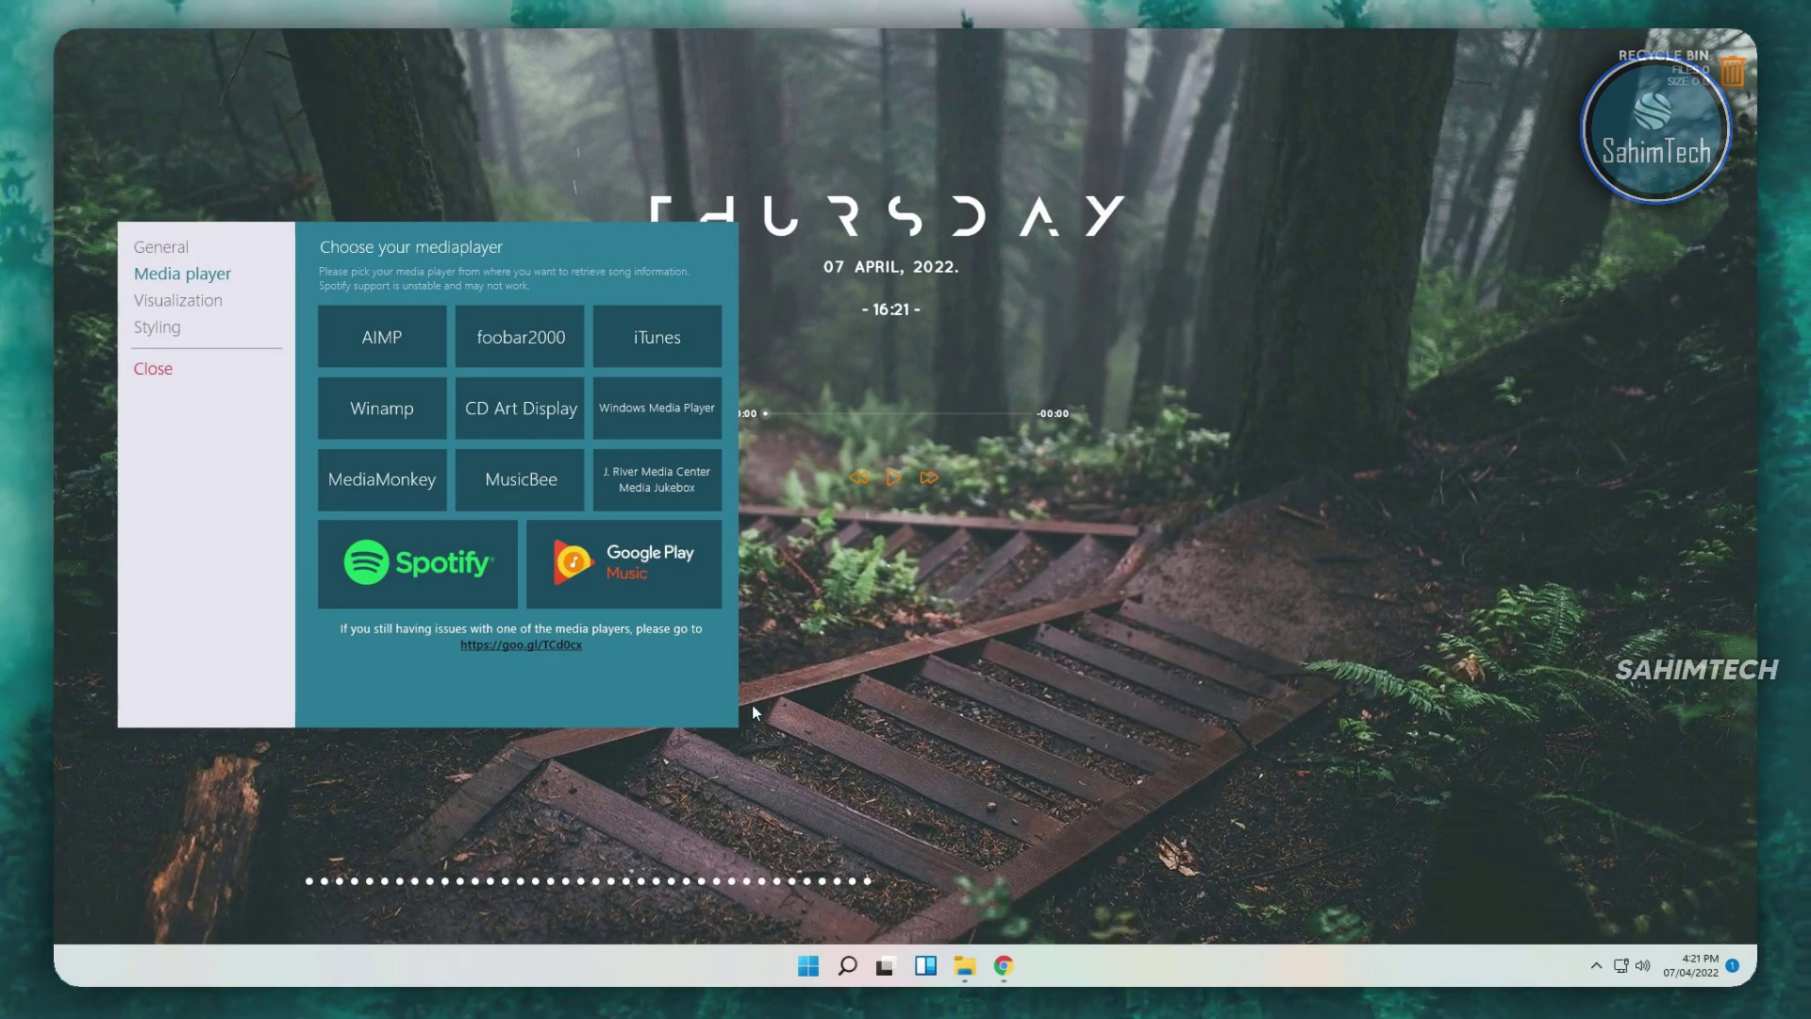
left_click(155, 369)
- Center the visualizer horizontally just above the taskbar and enable Click through for it
left_click_drag(653, 883, 944, 881)
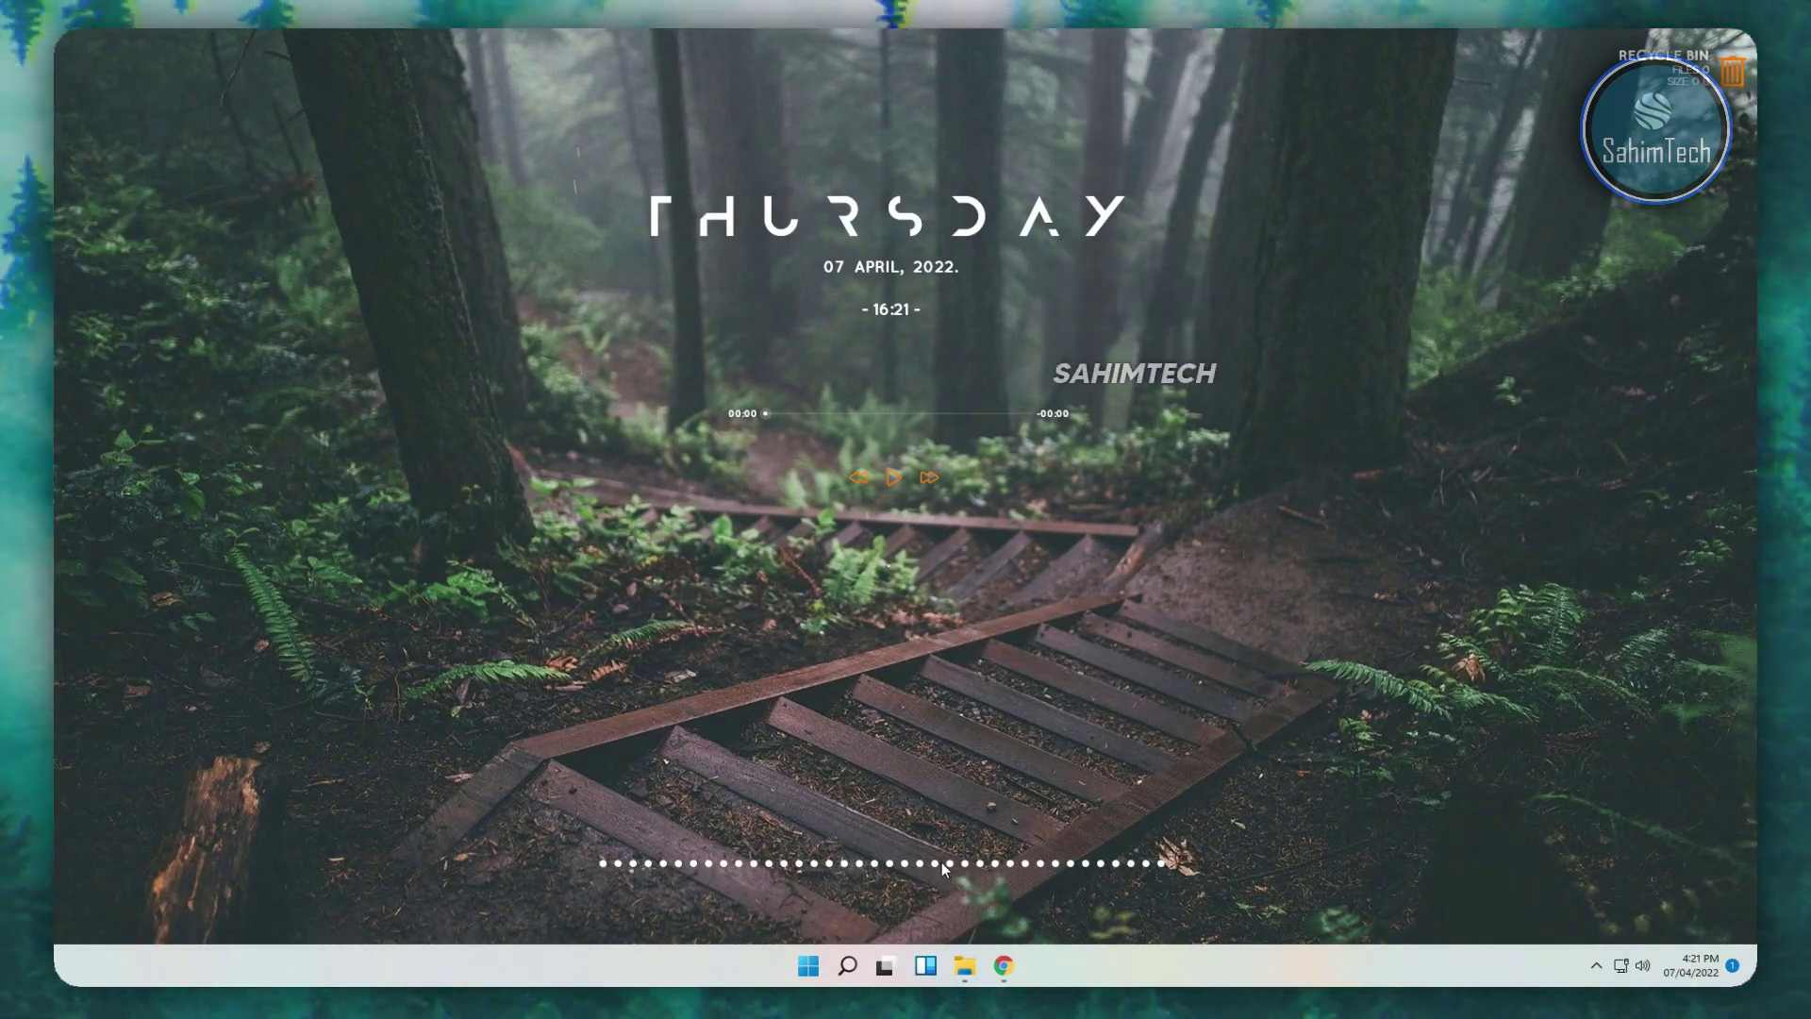
right_click(941, 860)
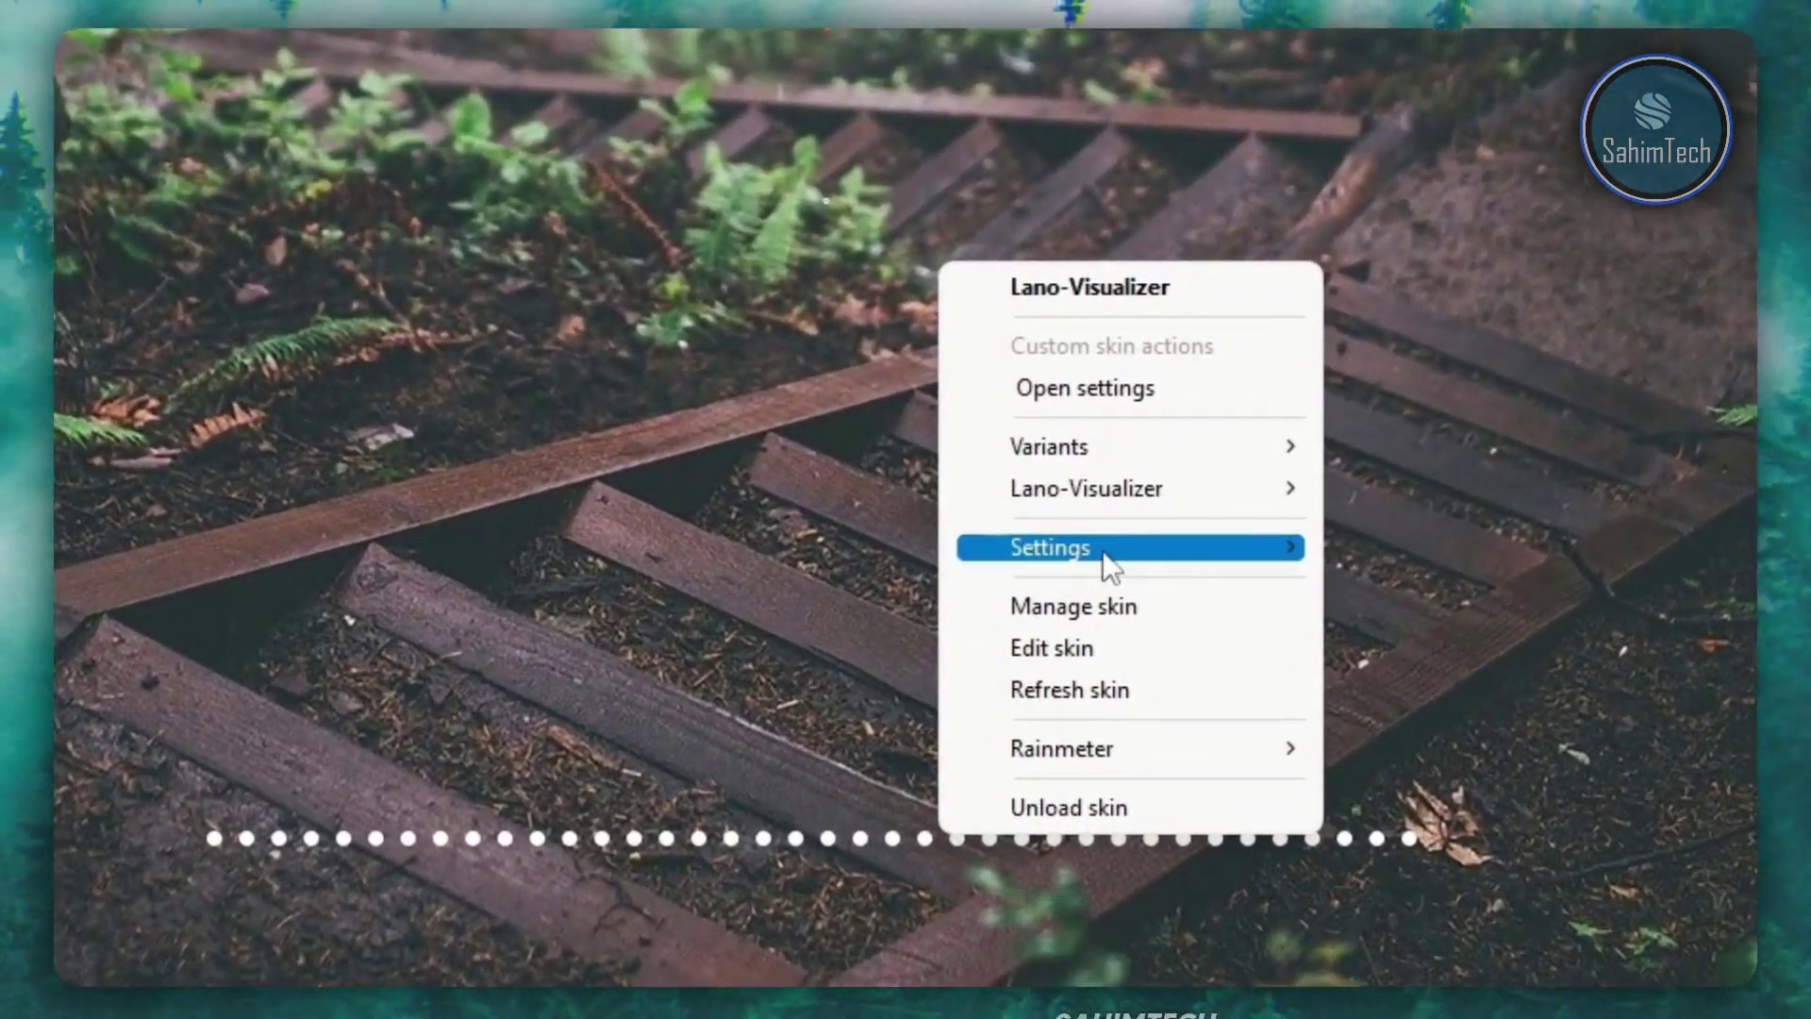
mouse_move(1235, 549)
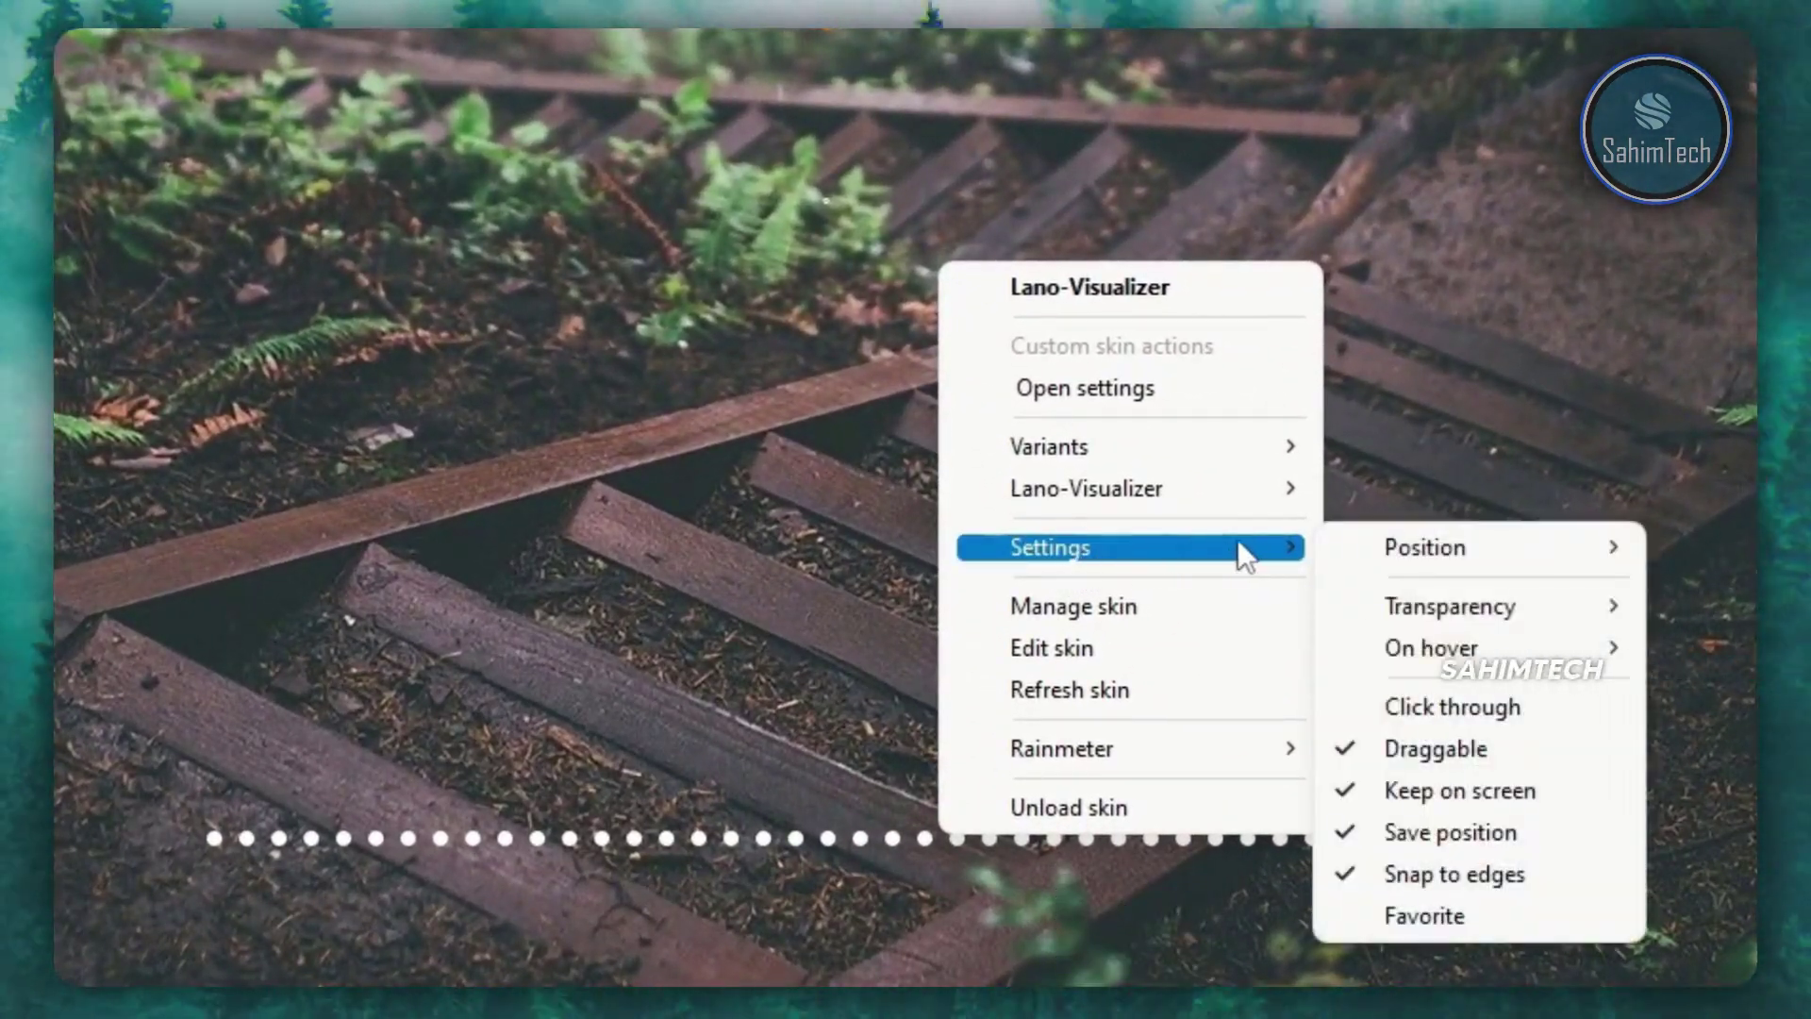
left_click(1453, 705)
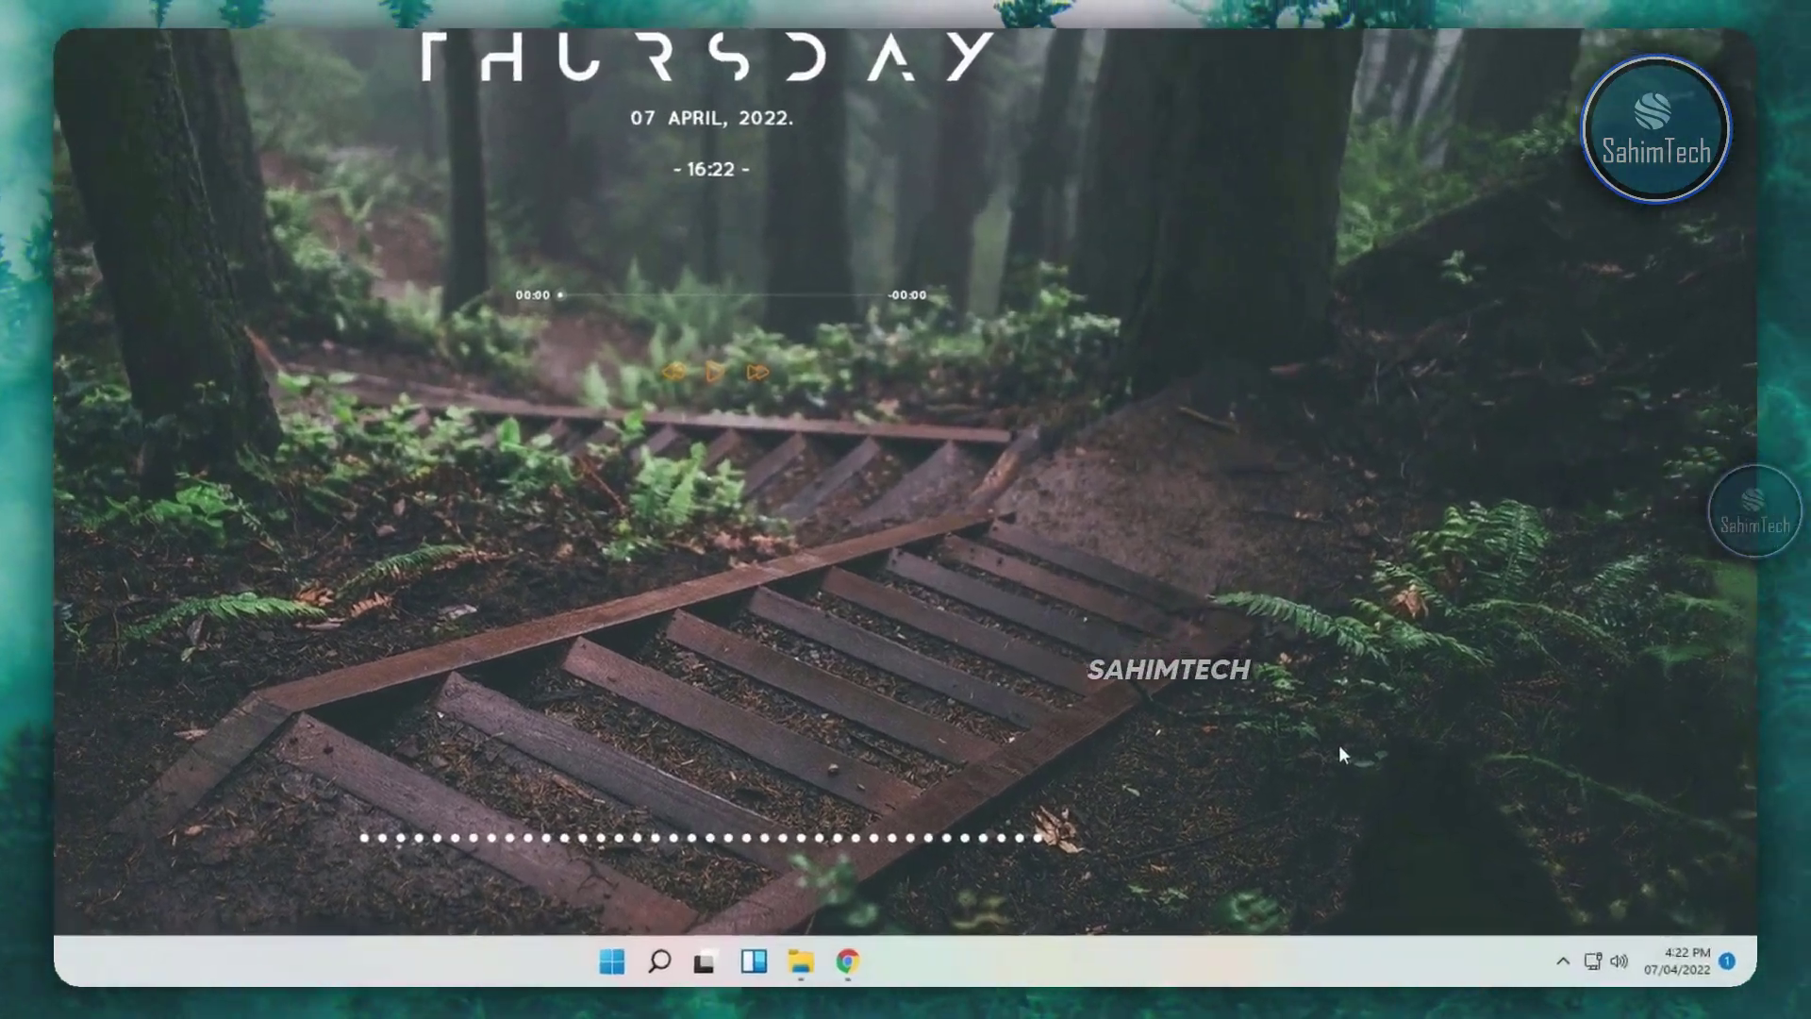
- Disable Click through for Mond's Clock.ini in the Rainmeter manager and shift the clock slightly to the left on the desktop
left_click(1561, 962)
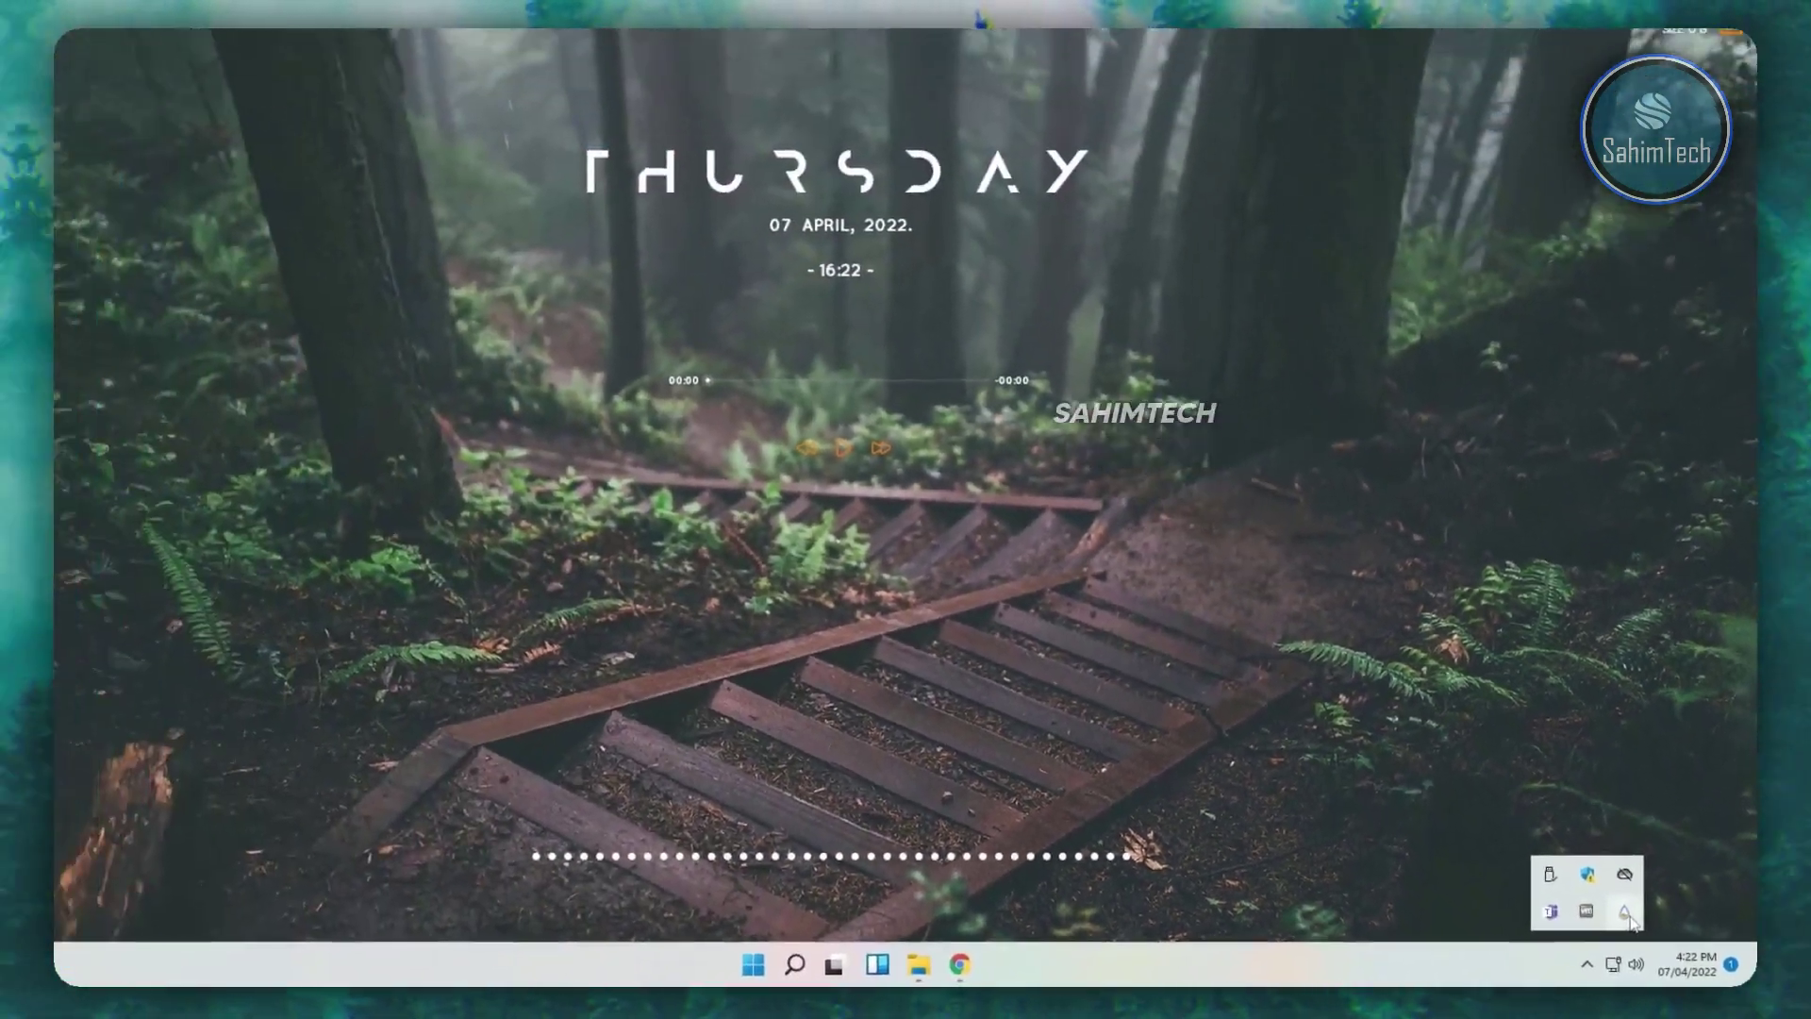
left_click(1469, 827)
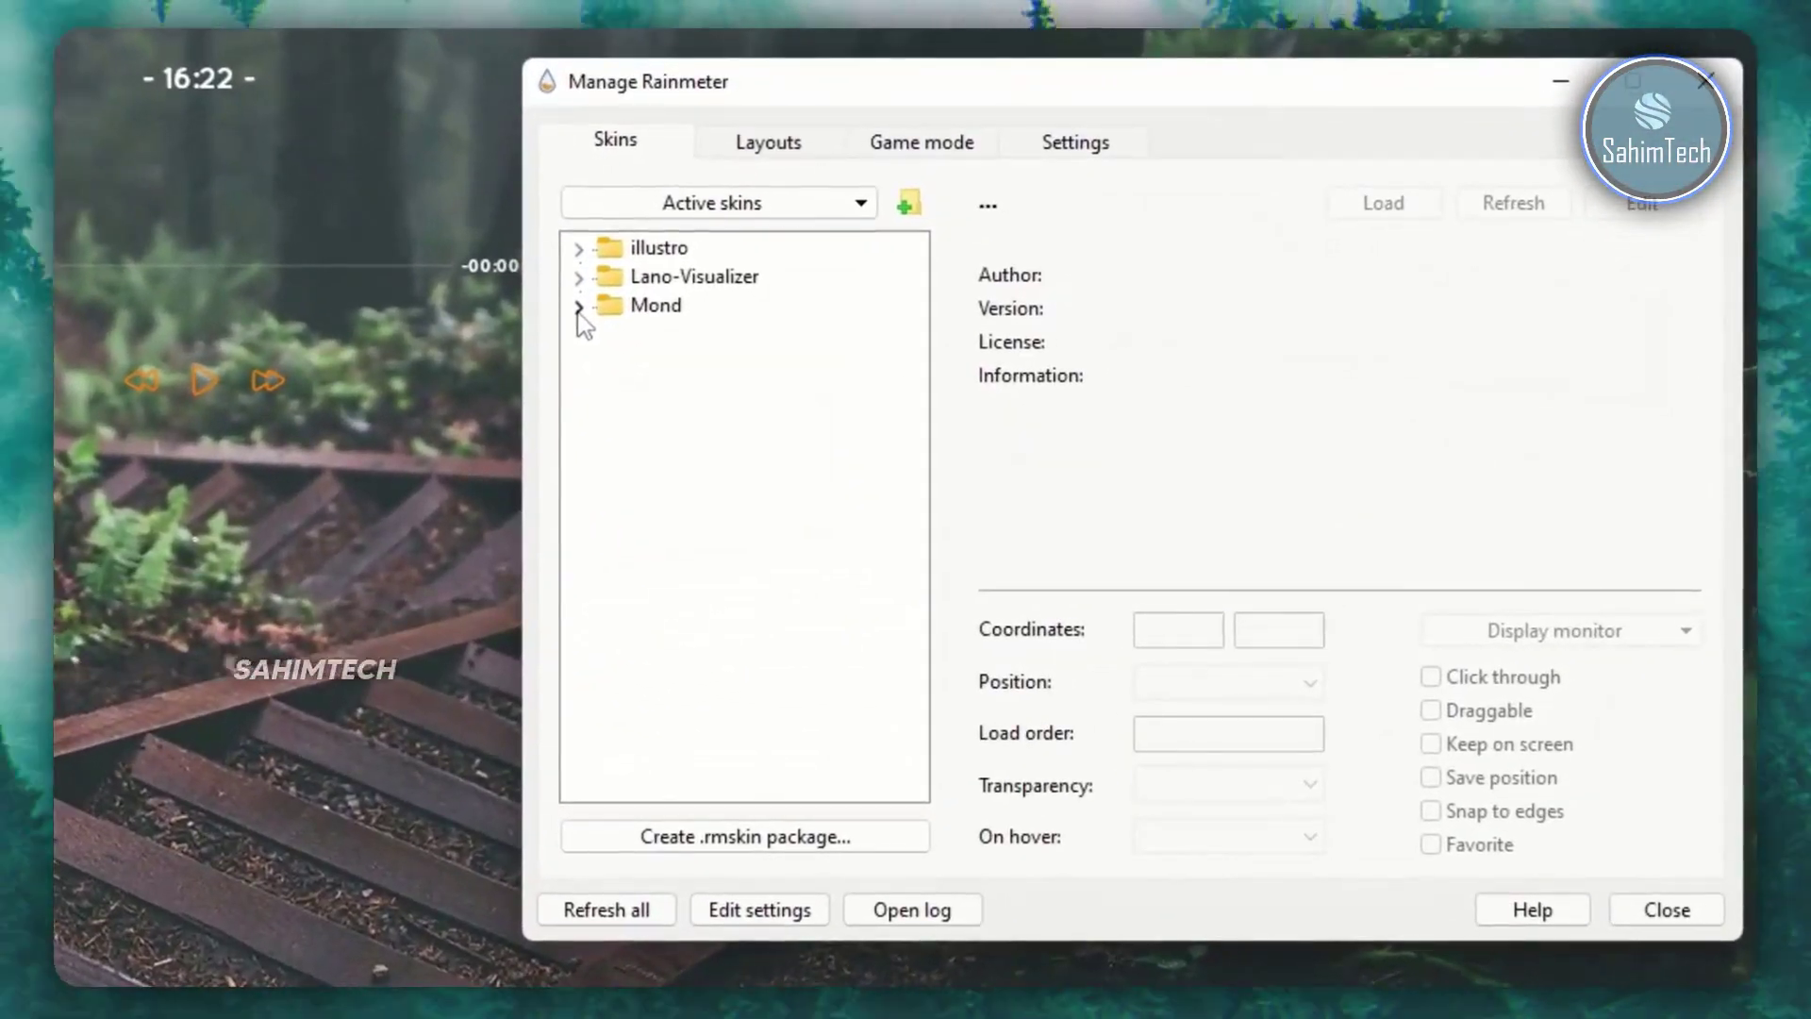
left_click(746, 348)
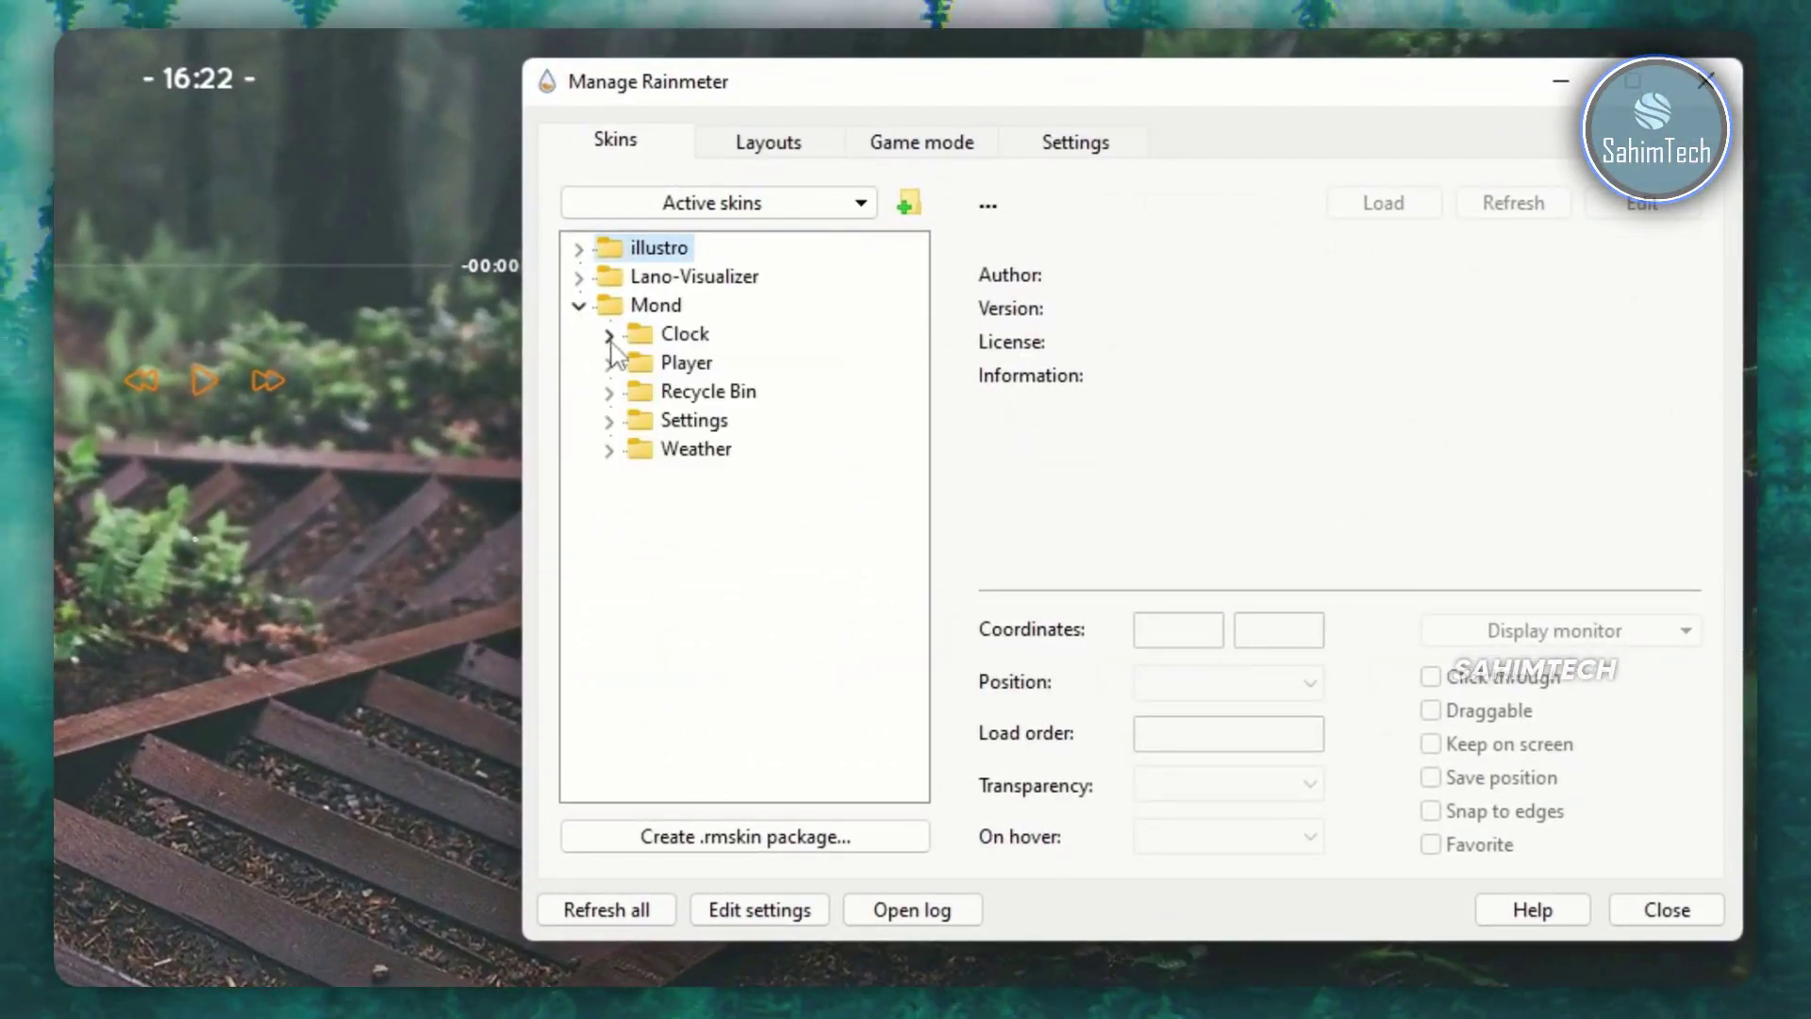
left_click(609, 337)
left_click(707, 368)
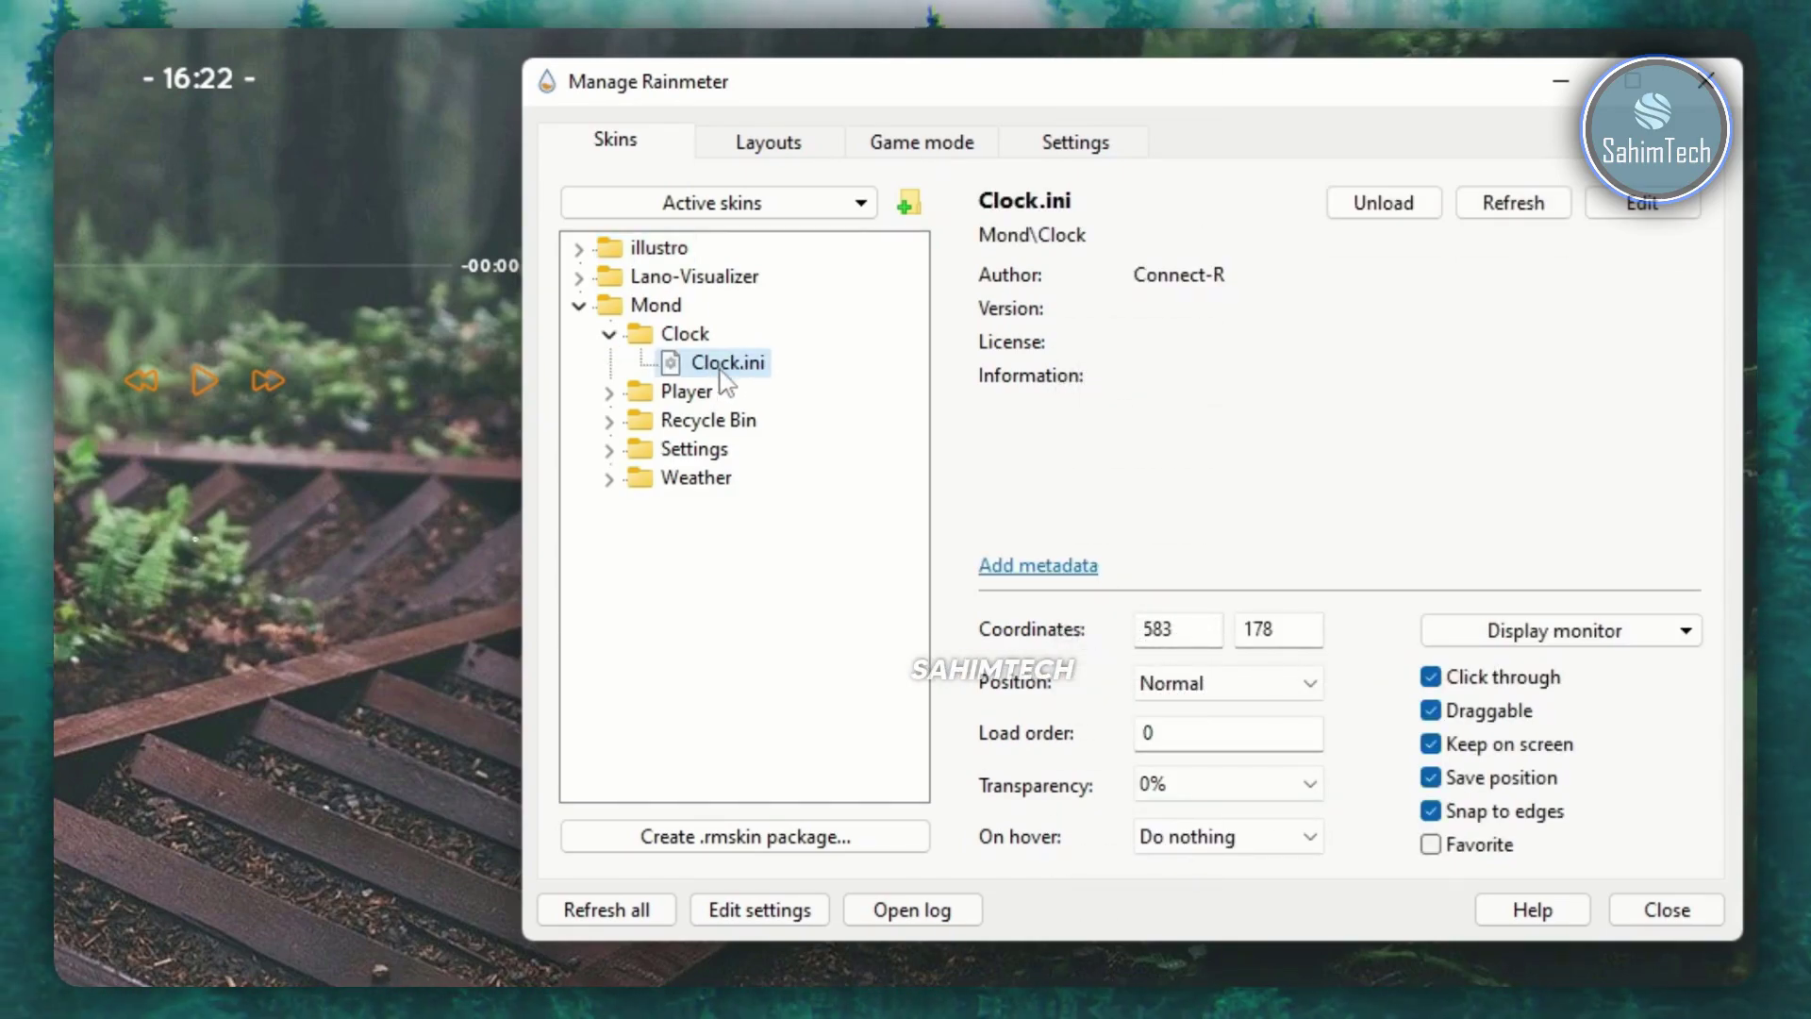
left_click(1453, 686)
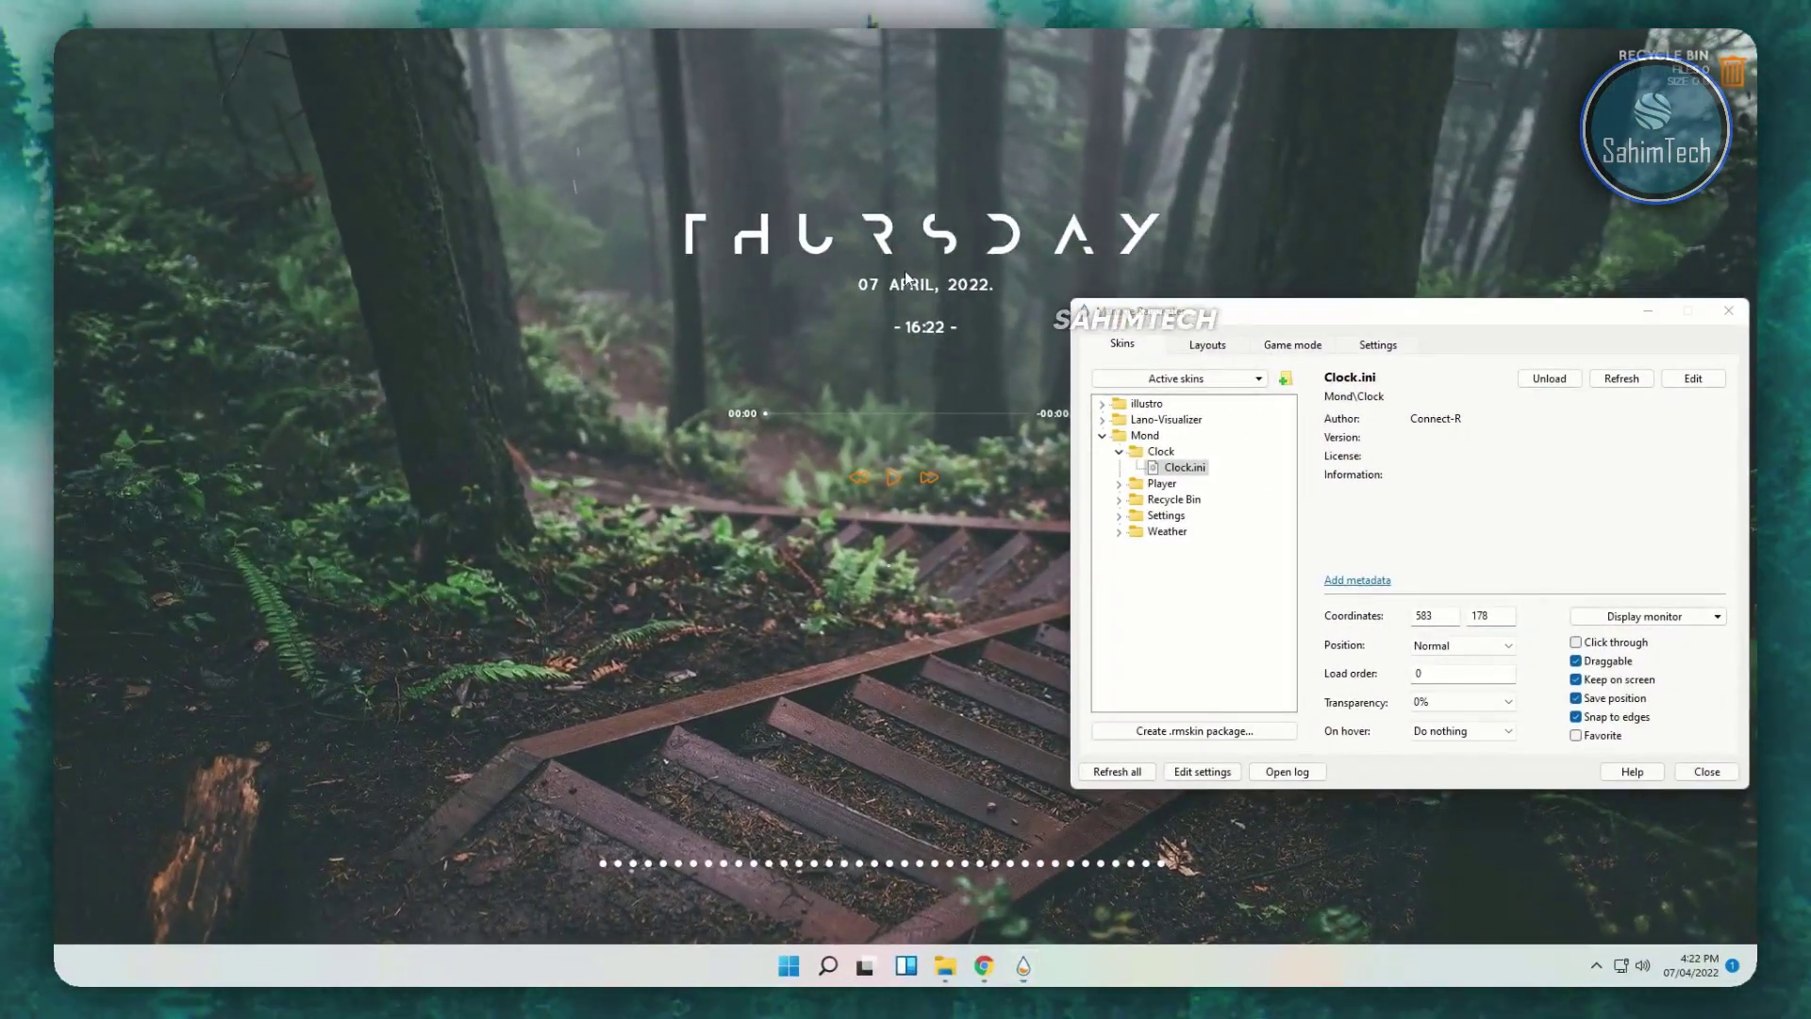
left_click_drag(903, 270, 854, 271)
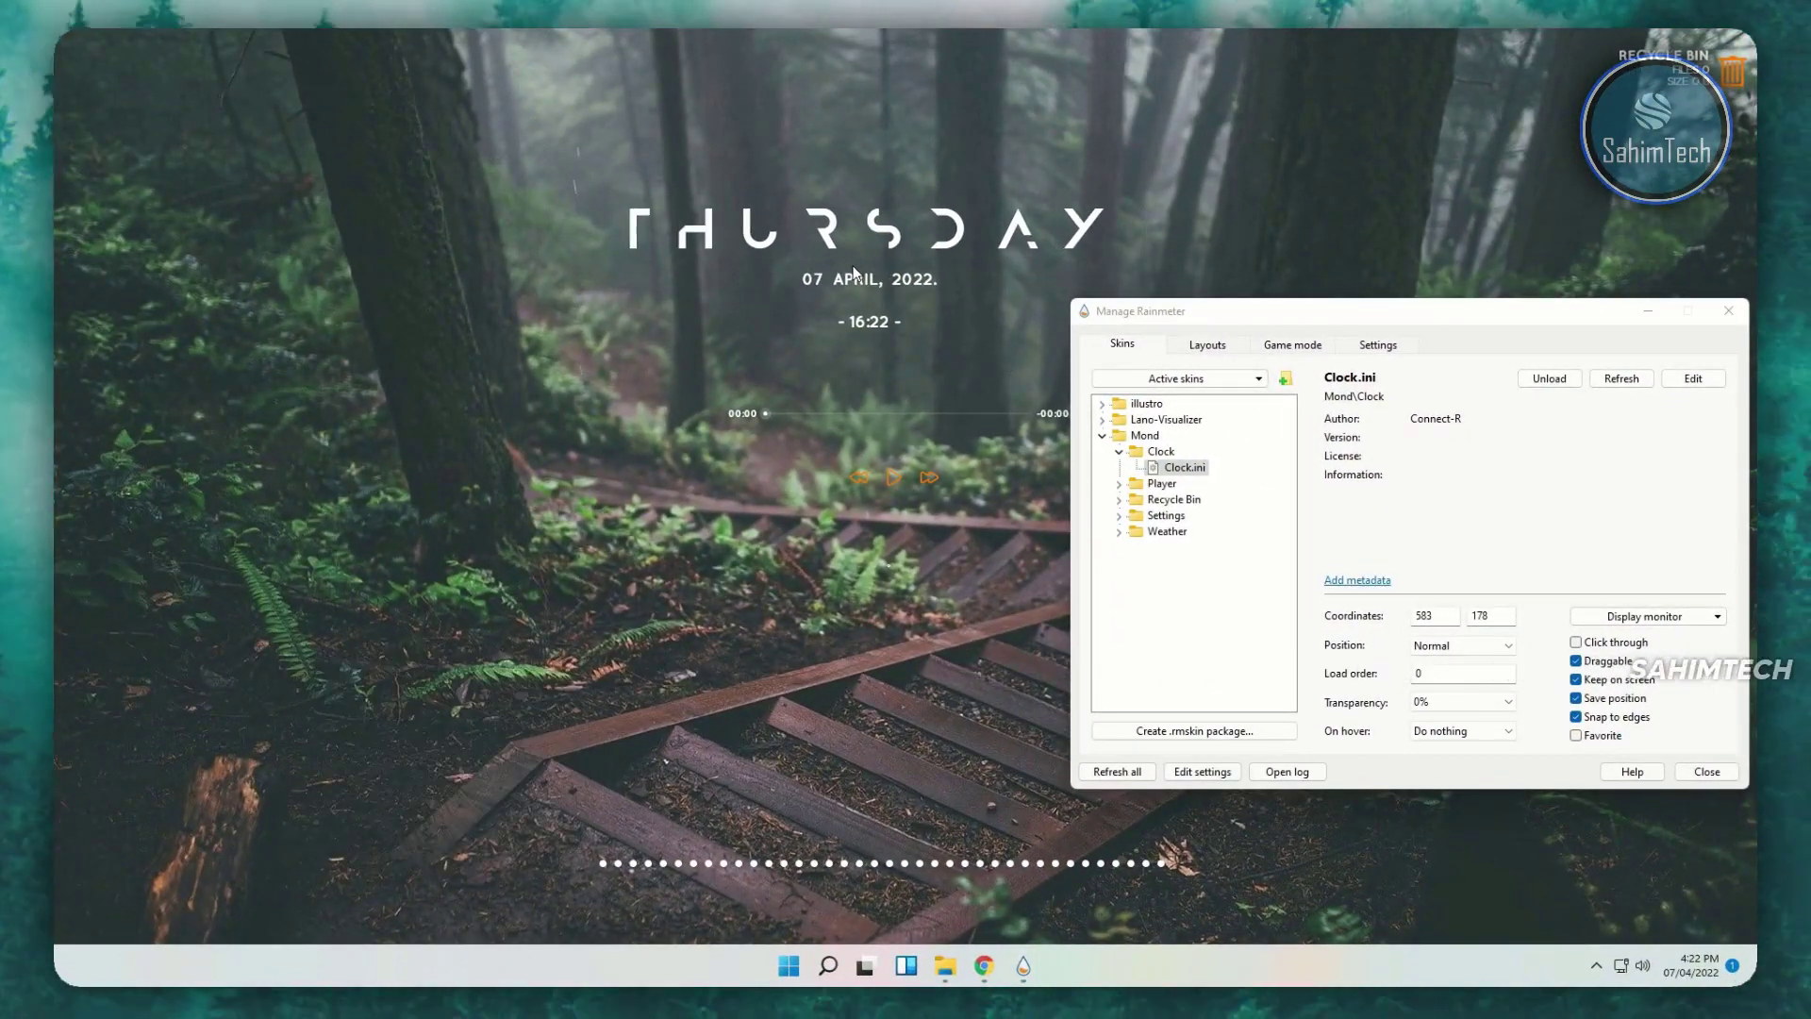
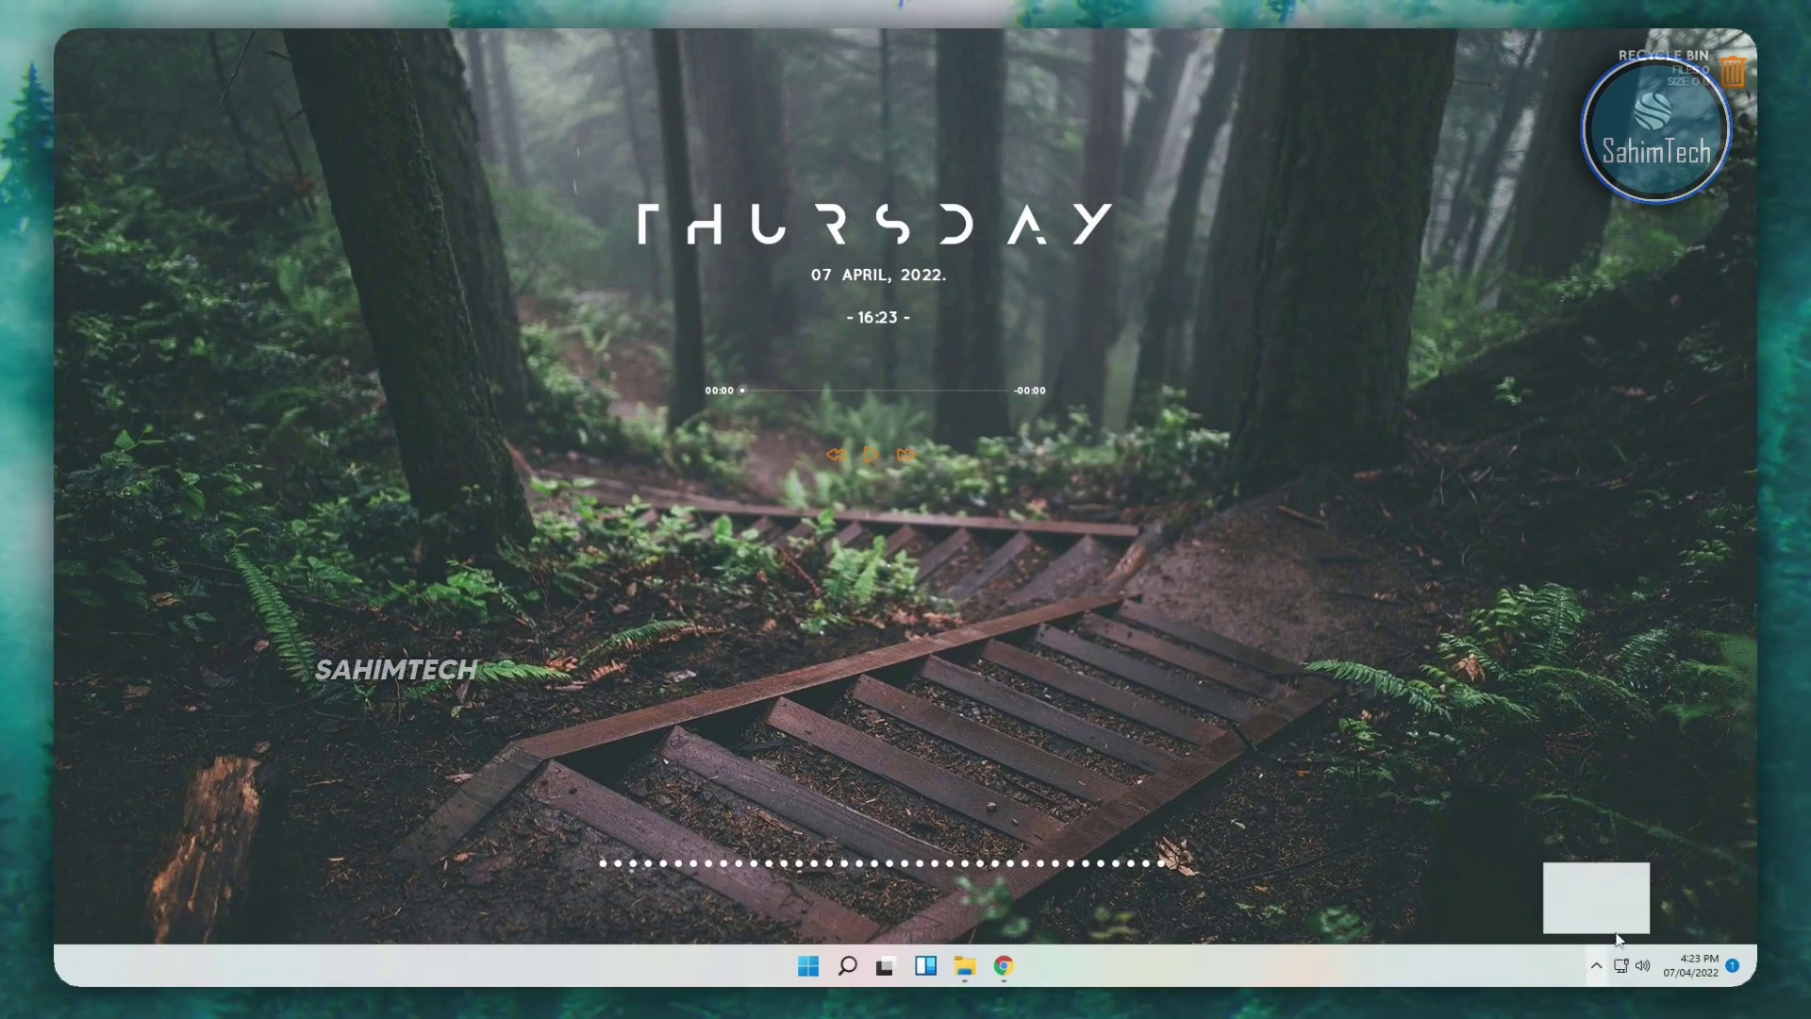
- Load Mond's Settings.ini in the Rainmeter manager and close the manager
left_click(1631, 916)
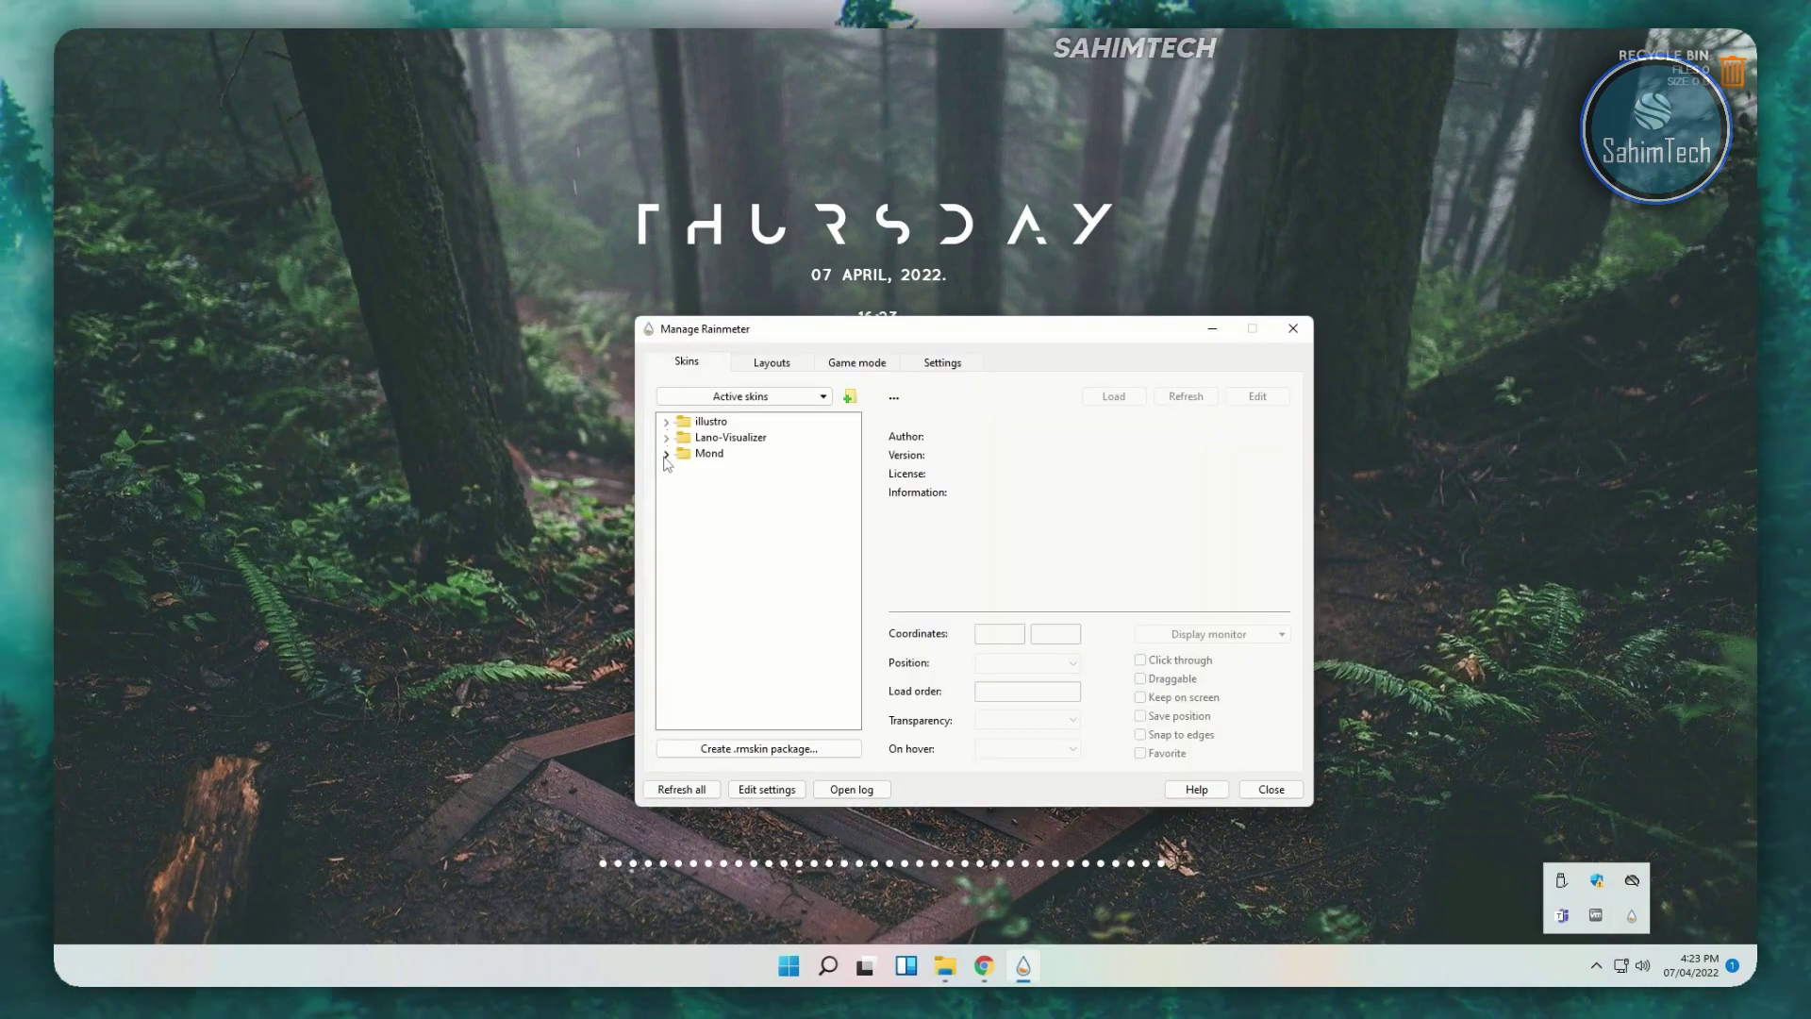
left_click(666, 453)
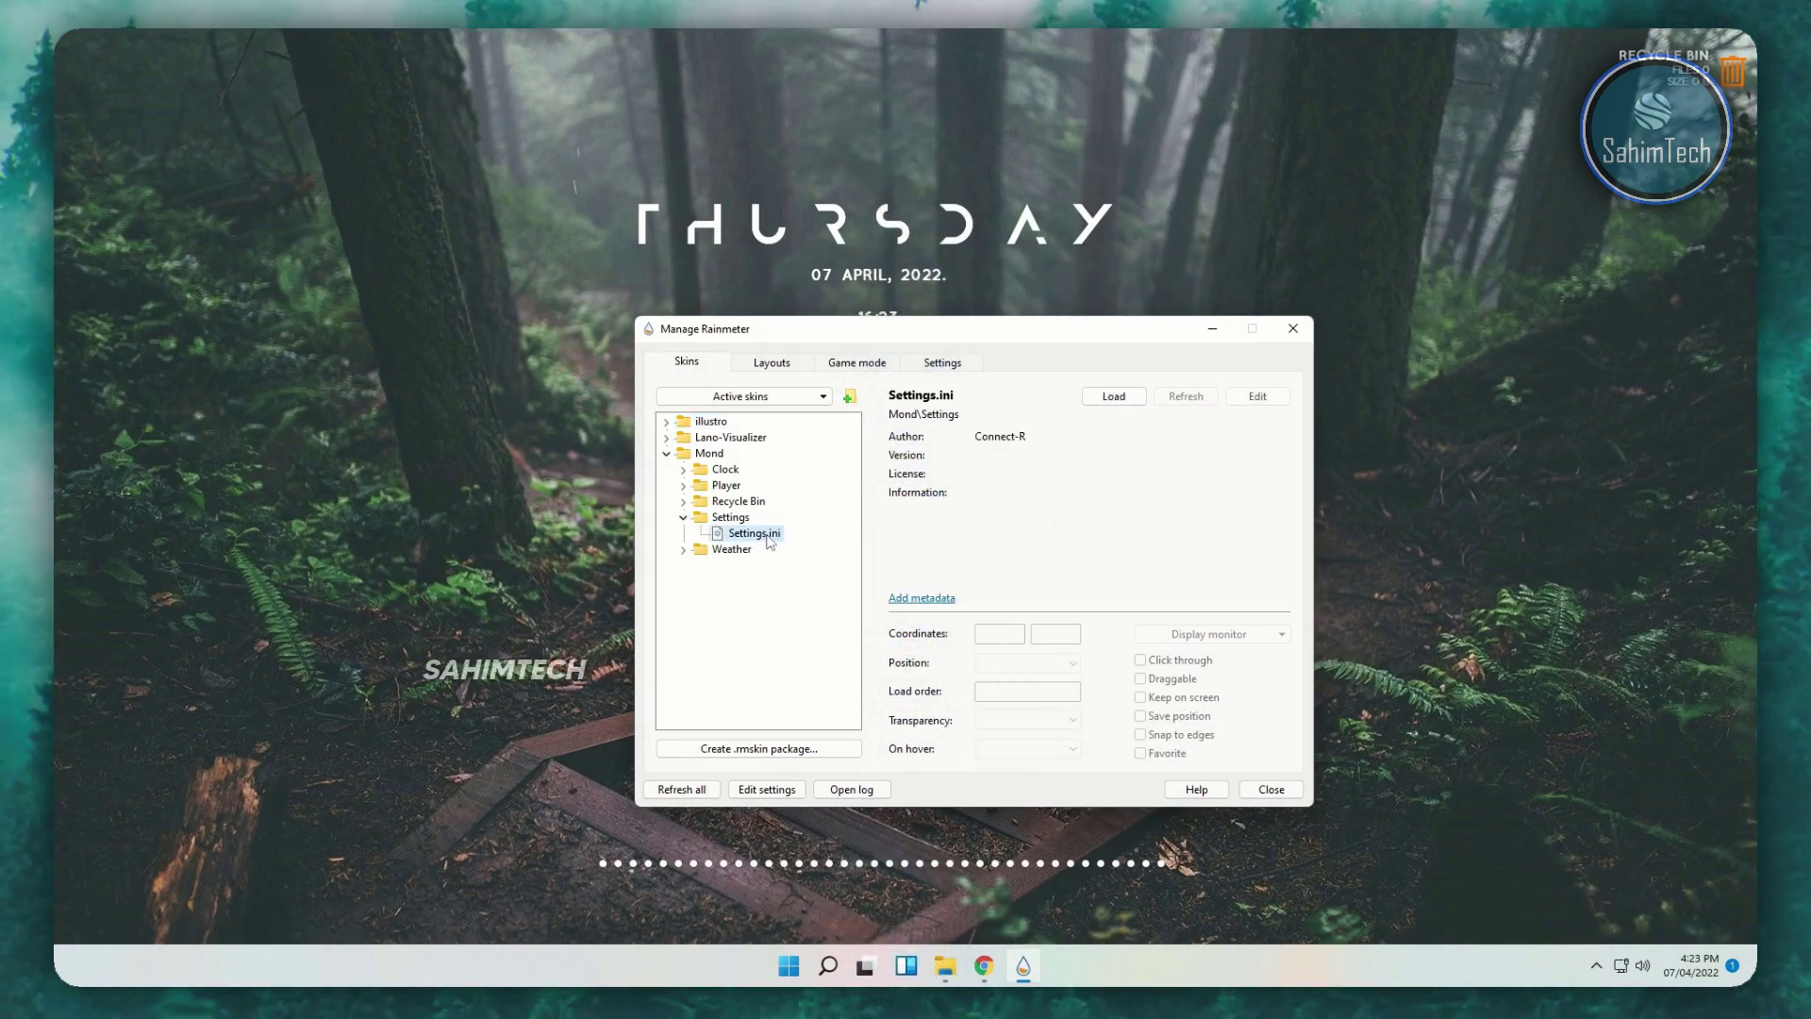
left_click(1131, 407)
left_click(1293, 329)
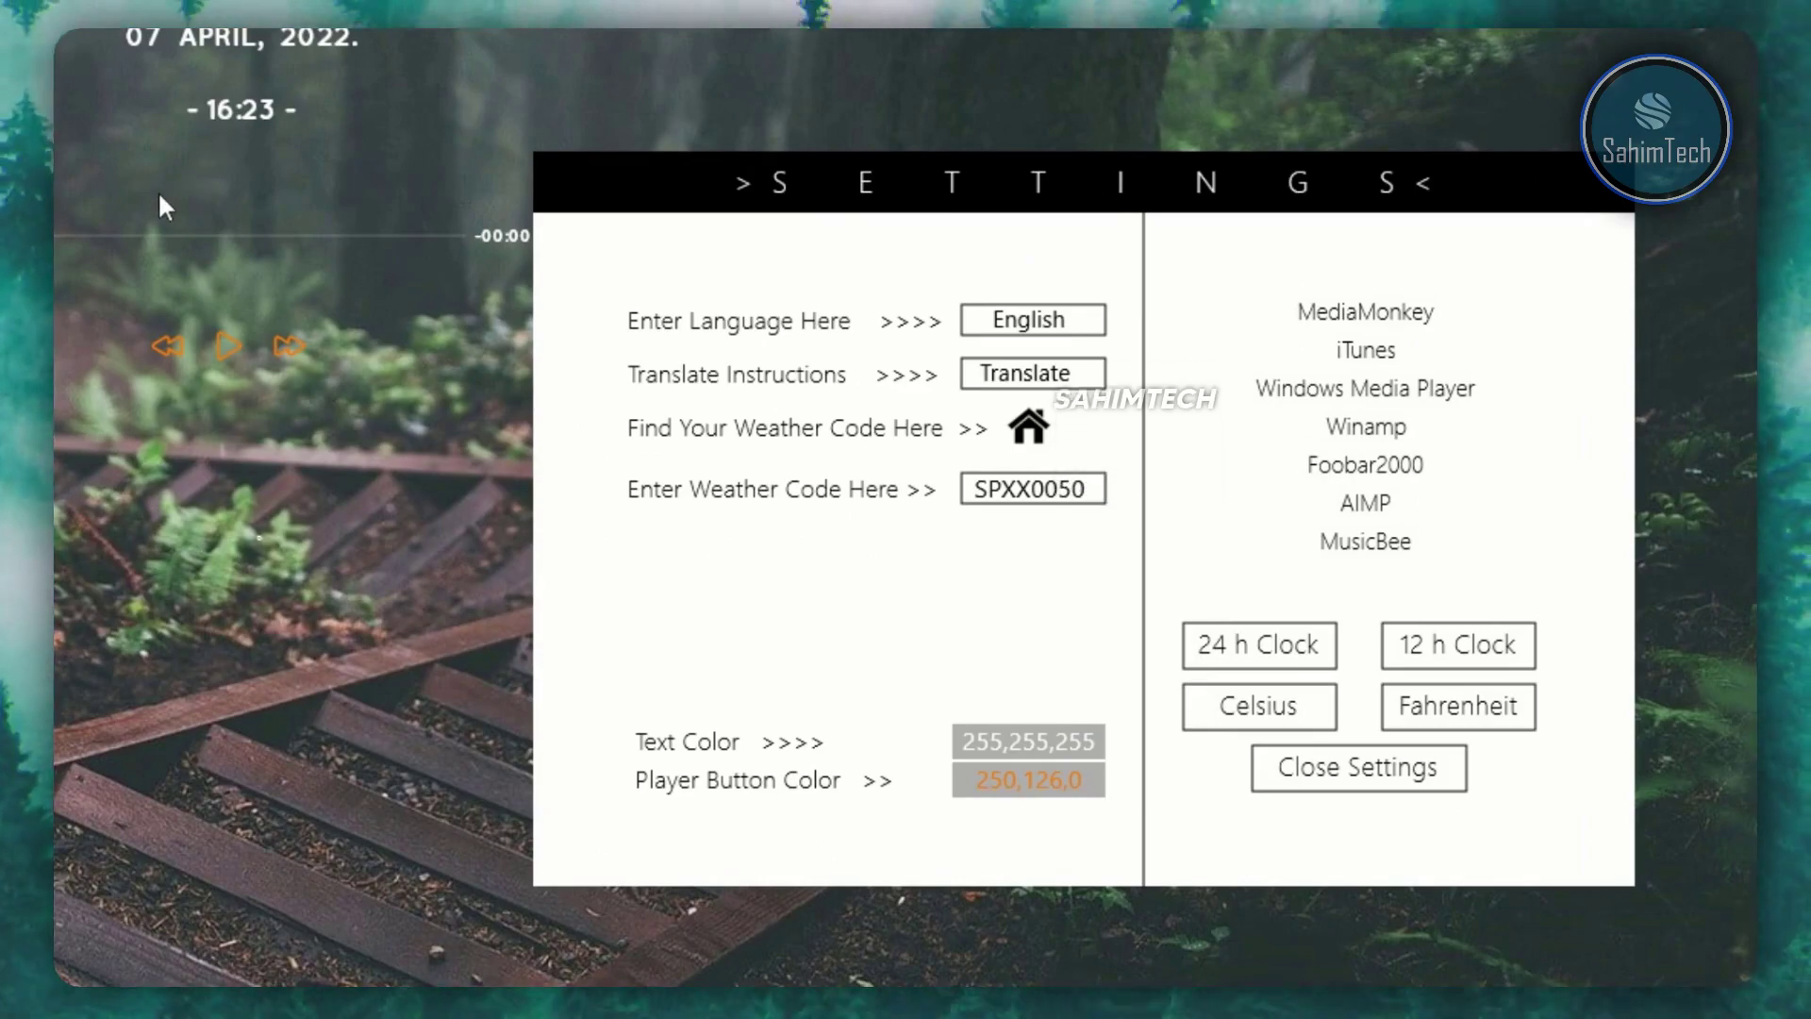
- Open the weather code website from the Mond settings and search for the location Al Yarmook
left_click(1022, 436)
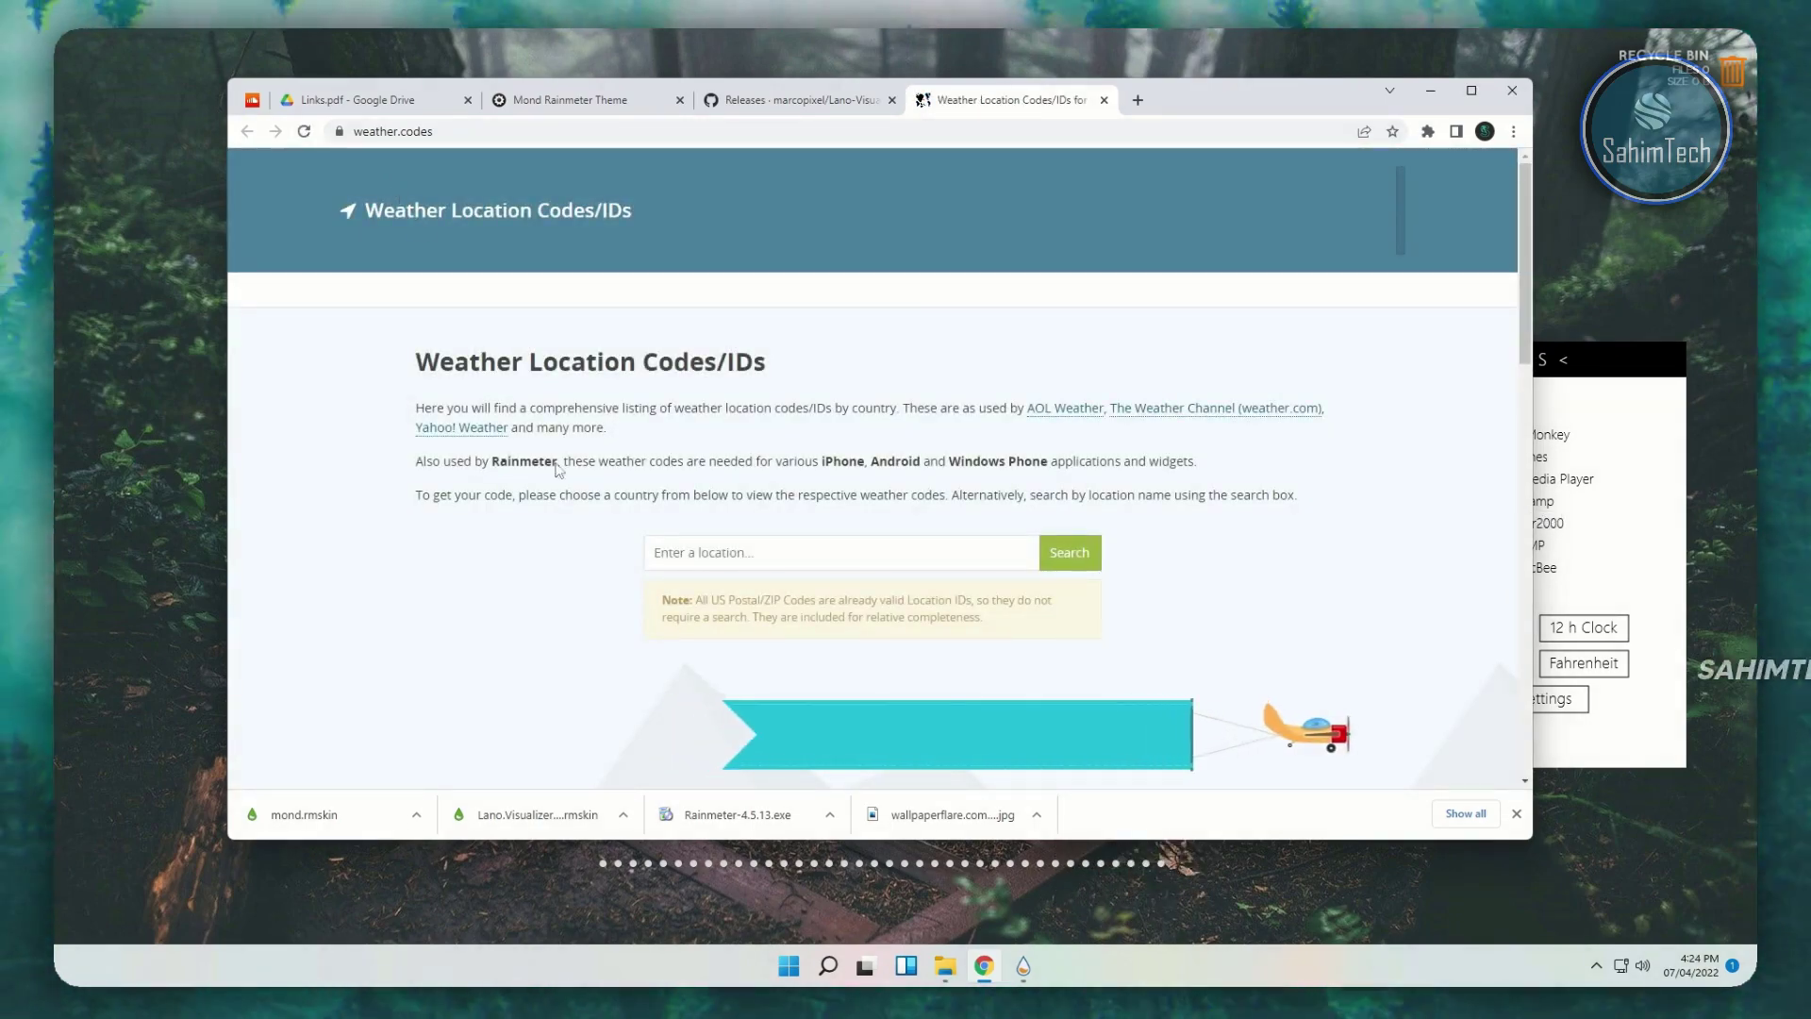
left_click(753, 556)
type("Al Yarmook")
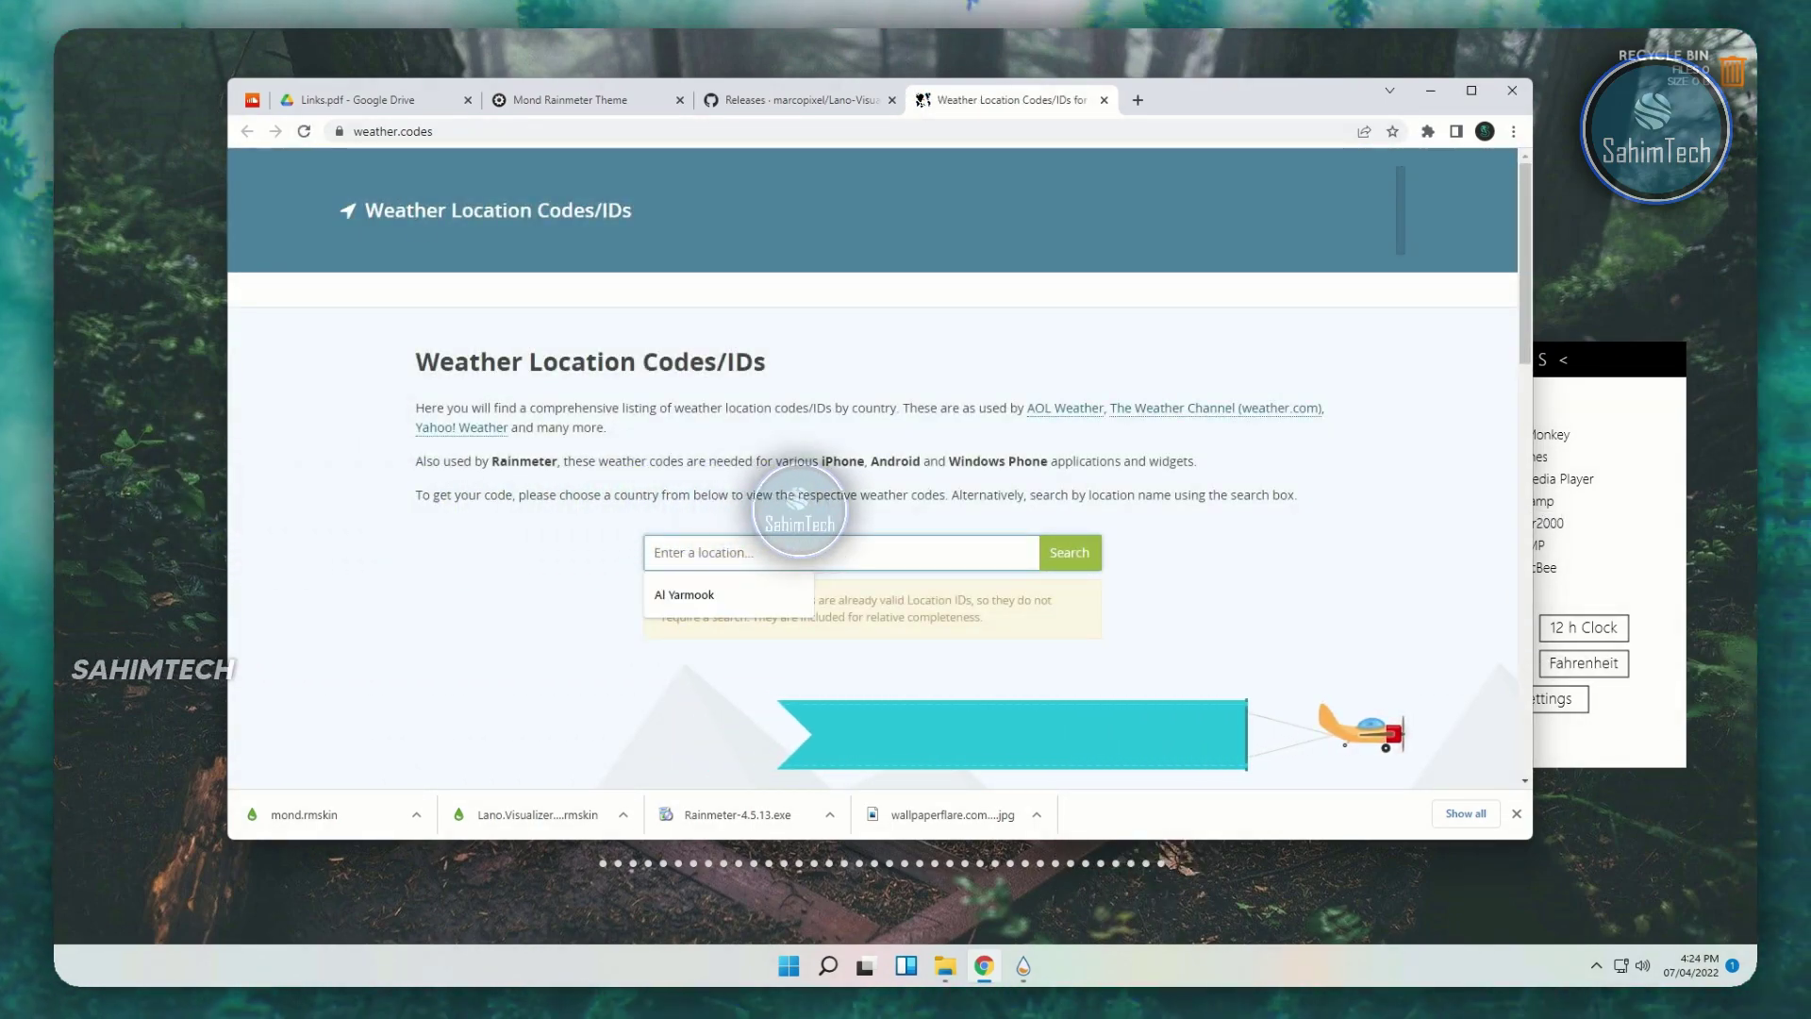
left_click(1066, 557)
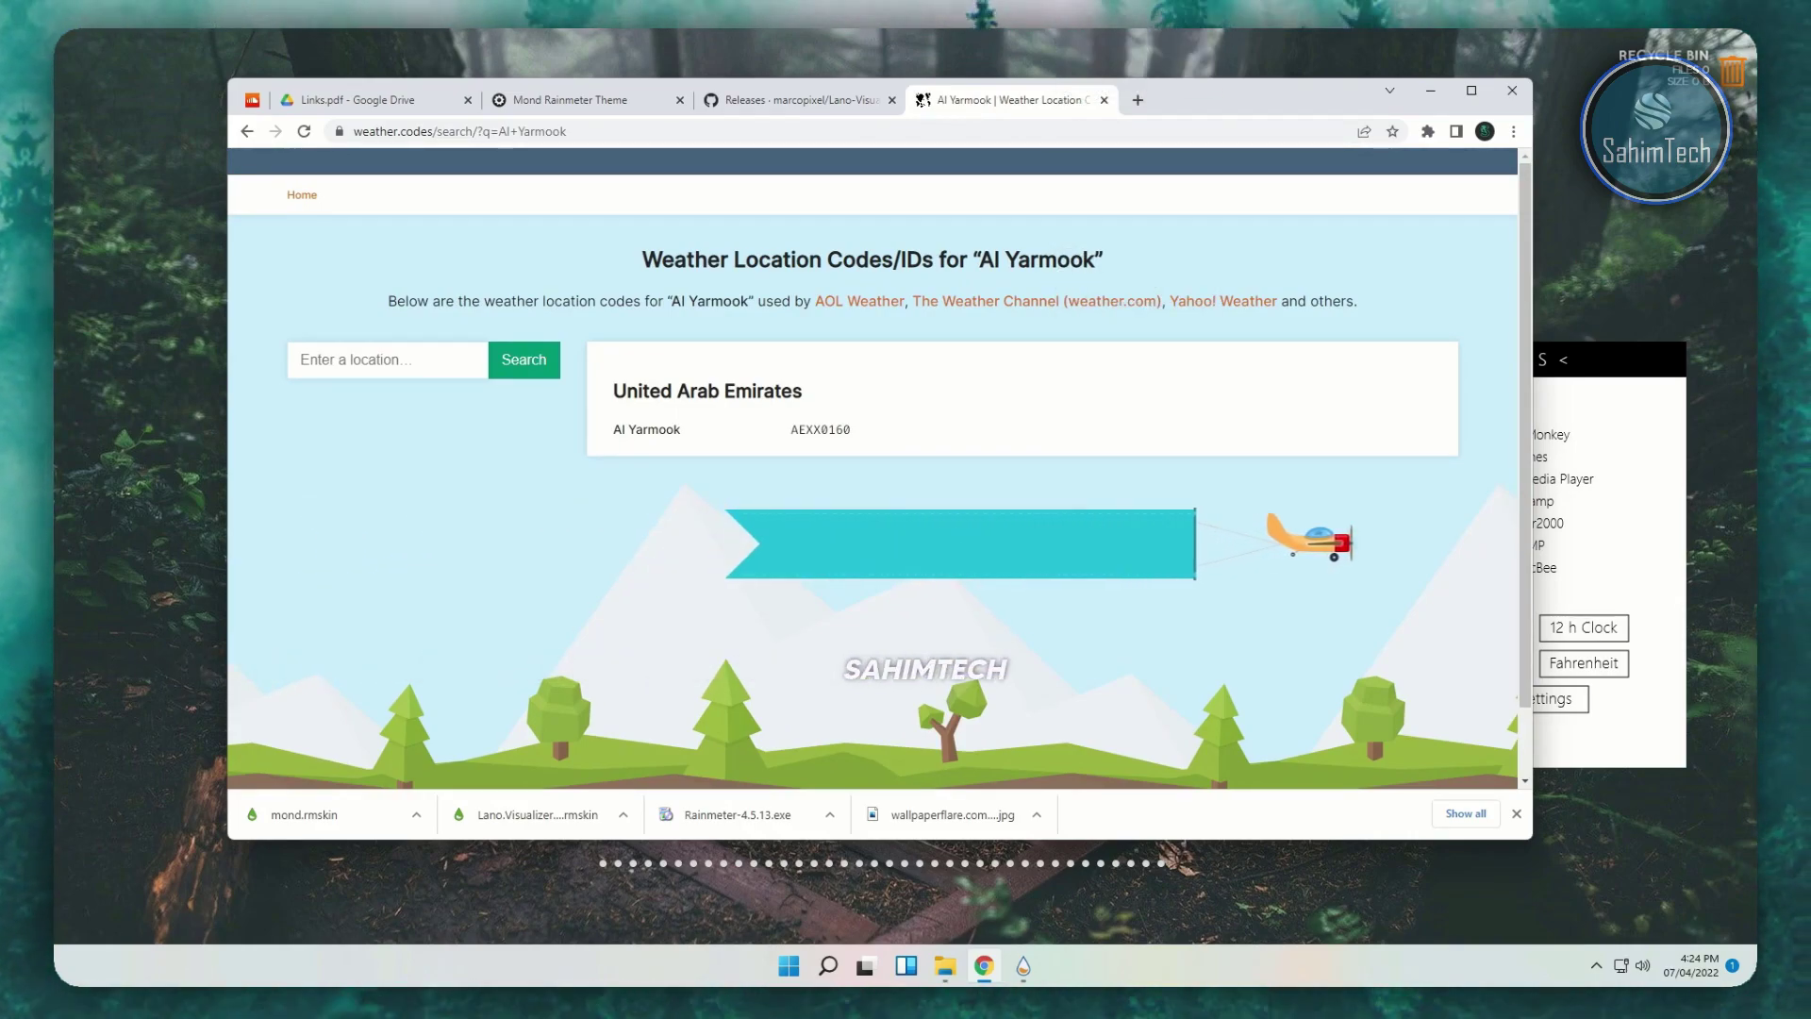
- Copy the Al Yarmook location code, minimize the browser, and set the Mond weather code to AEXX0160
double_click(820, 429)
right_click(811, 444)
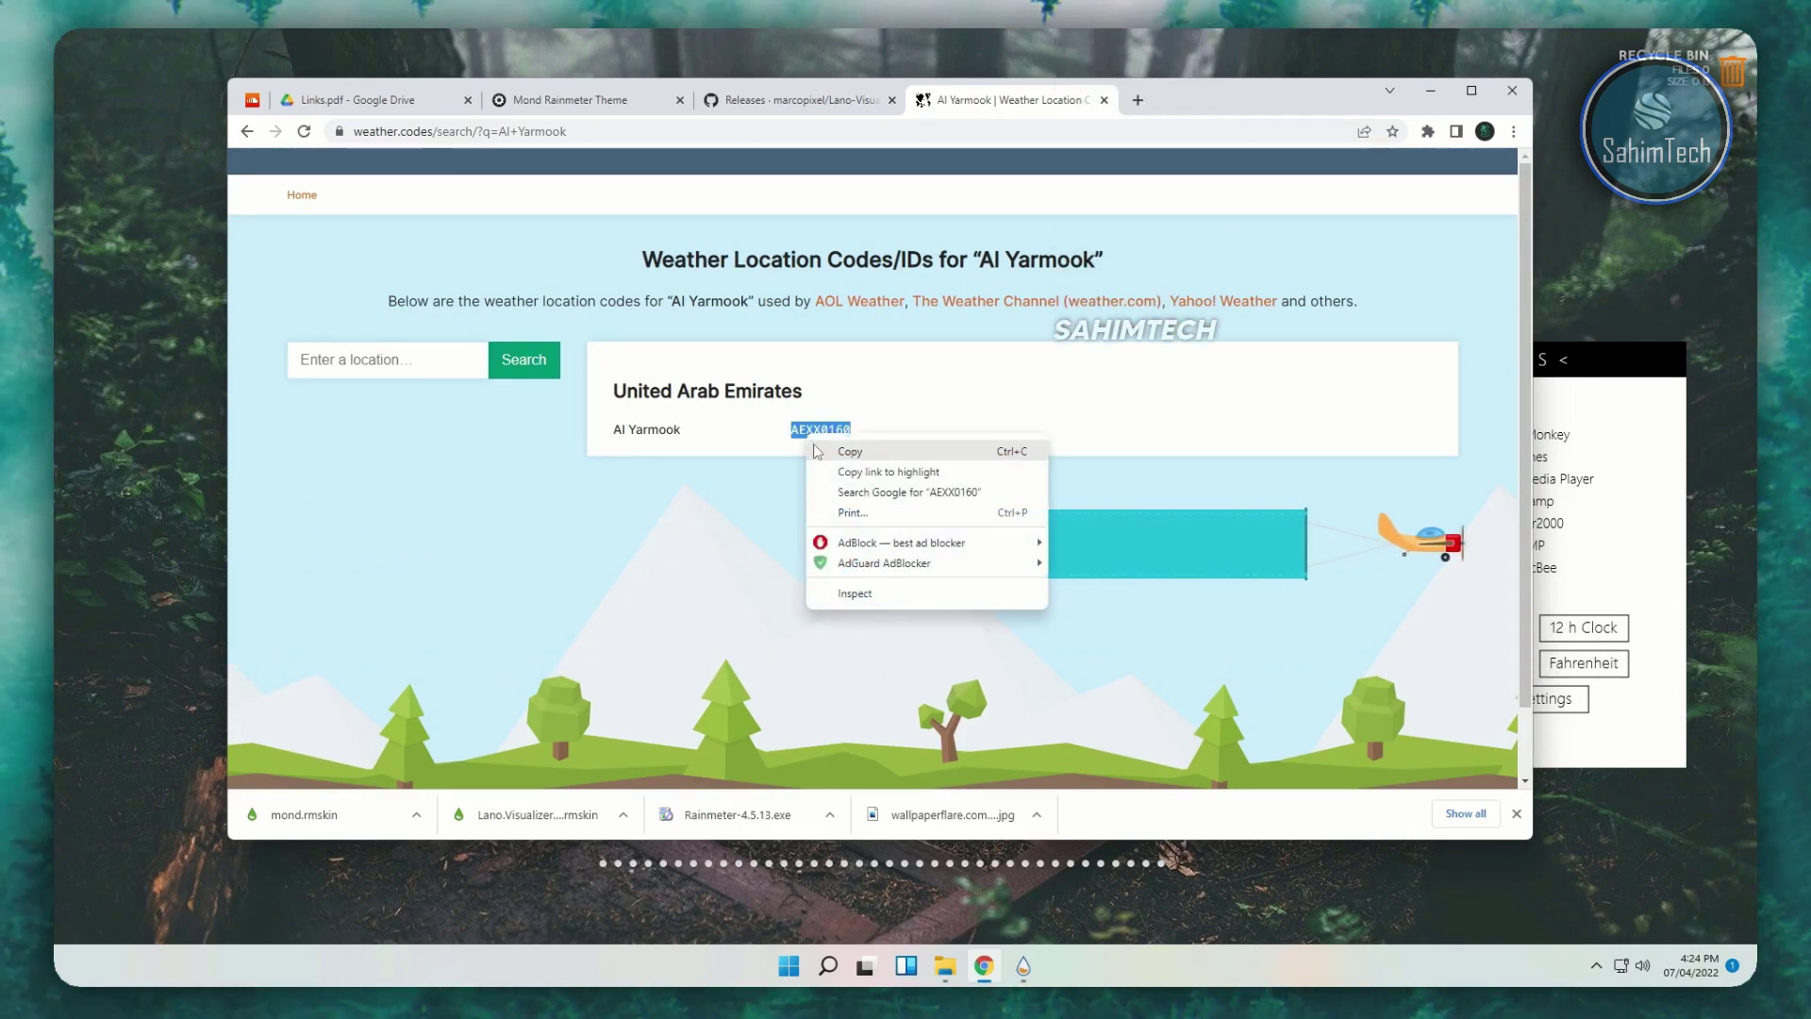
left_click(847, 453)
left_click(1432, 91)
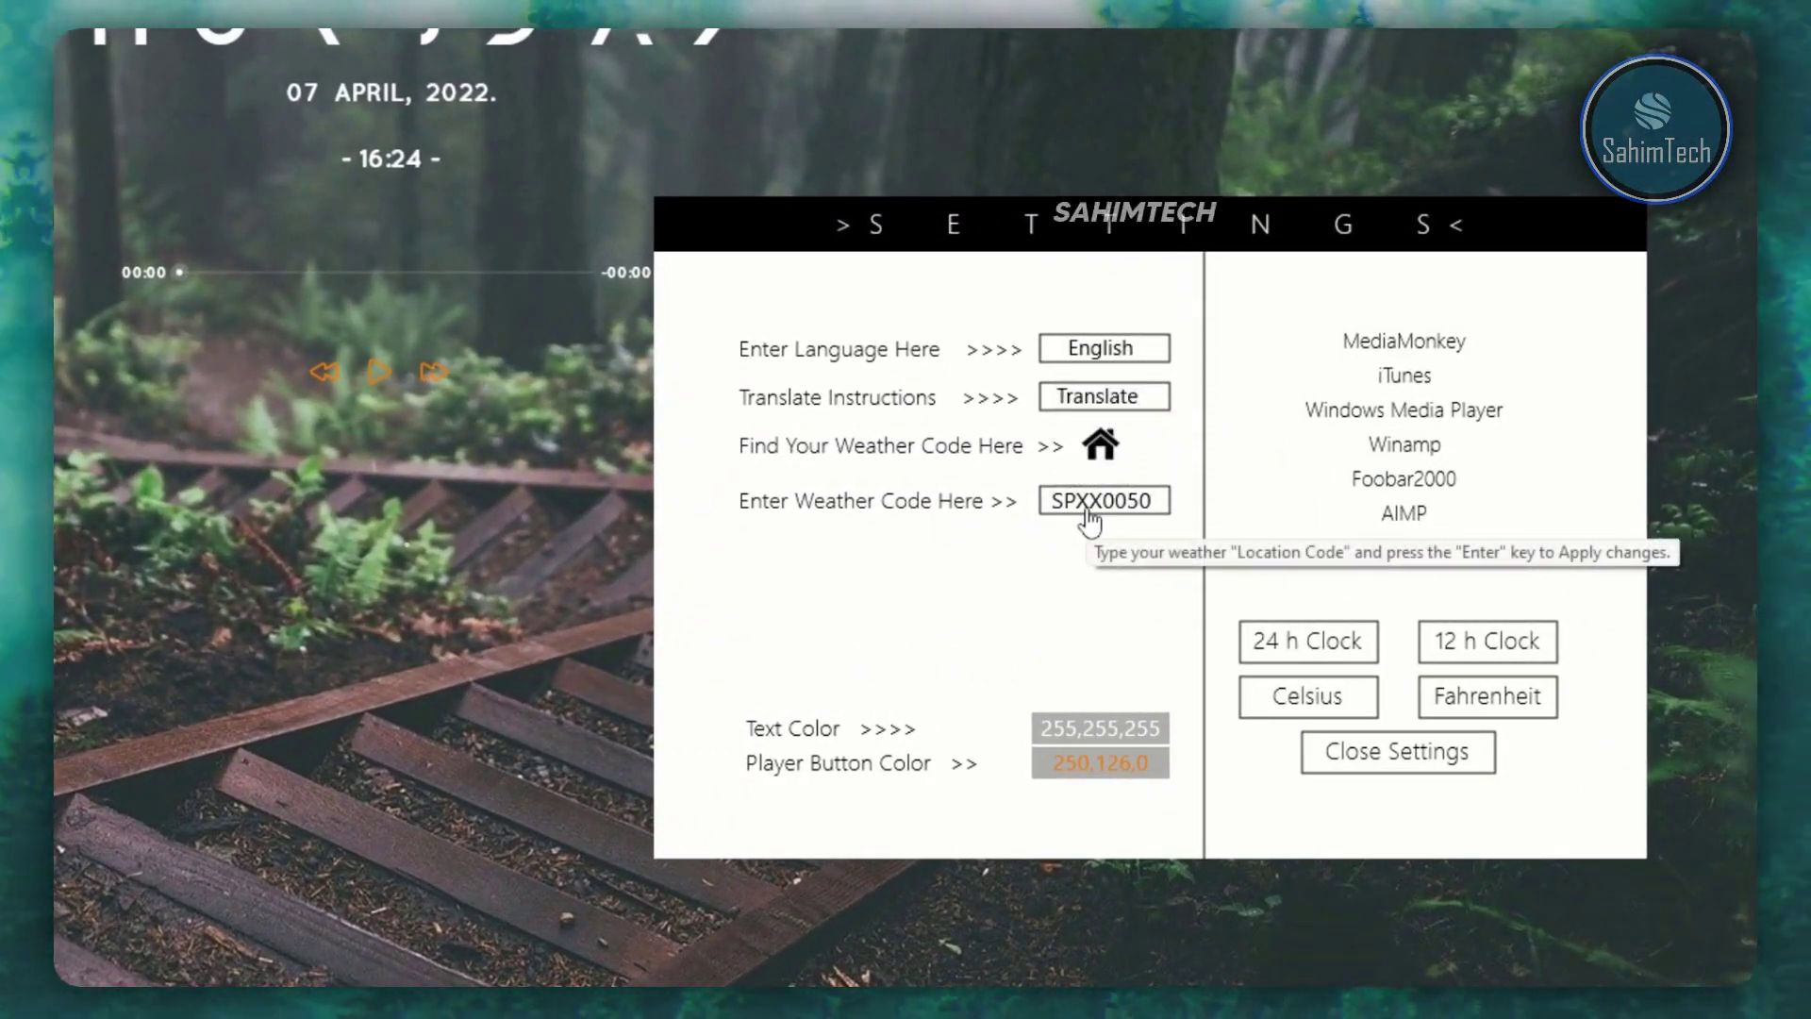
key("Return")
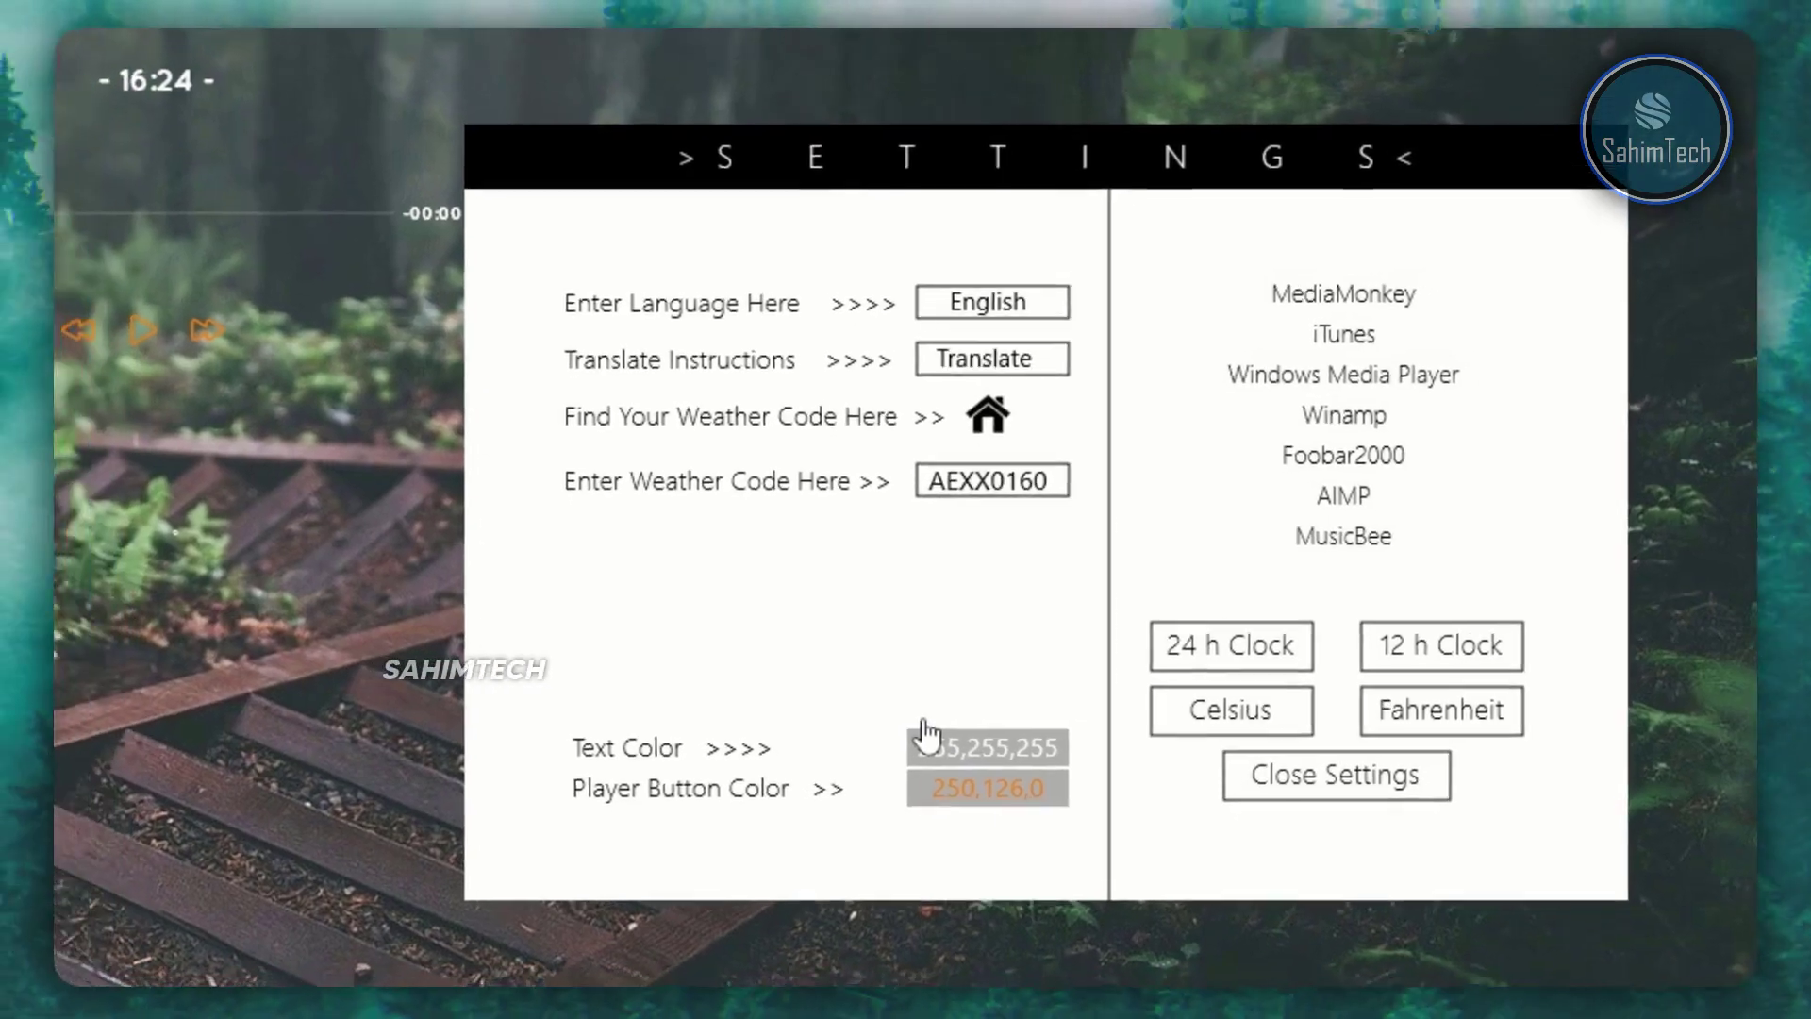
- Try a bright green text color for the Mond skins
left_click(919, 759)
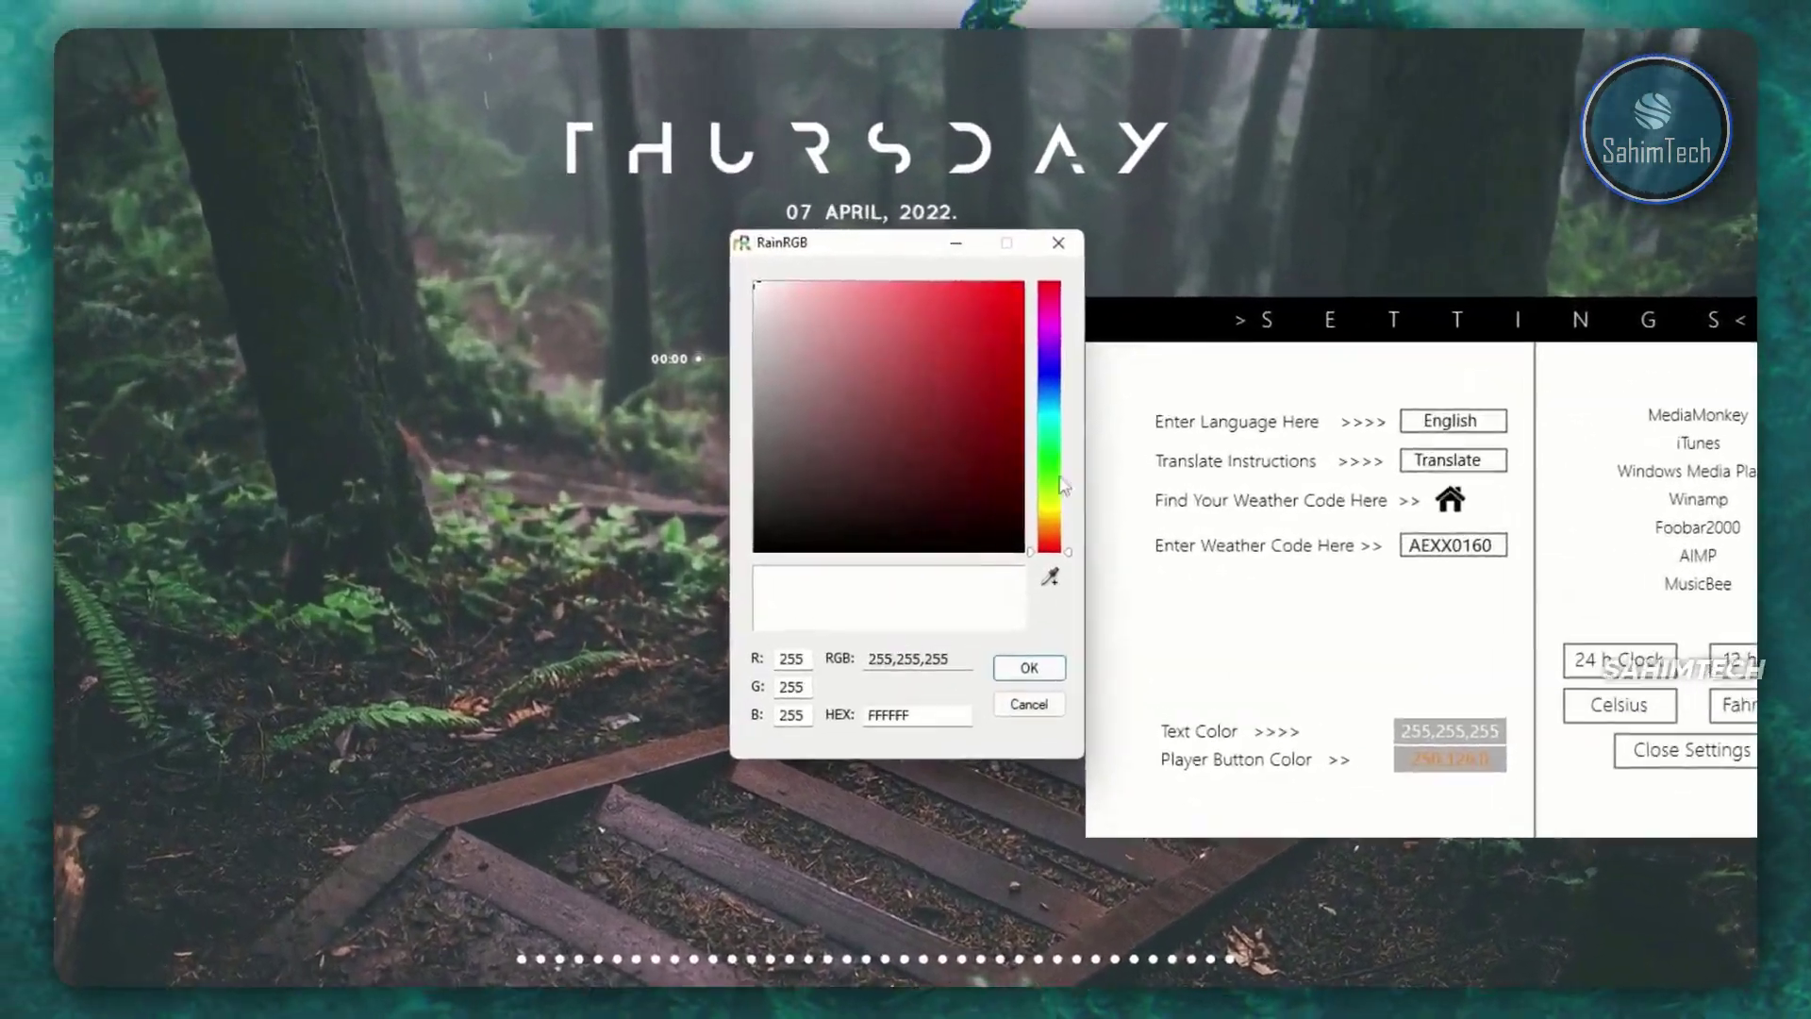
left_click(873, 393)
left_click(912, 454)
left_click(922, 459)
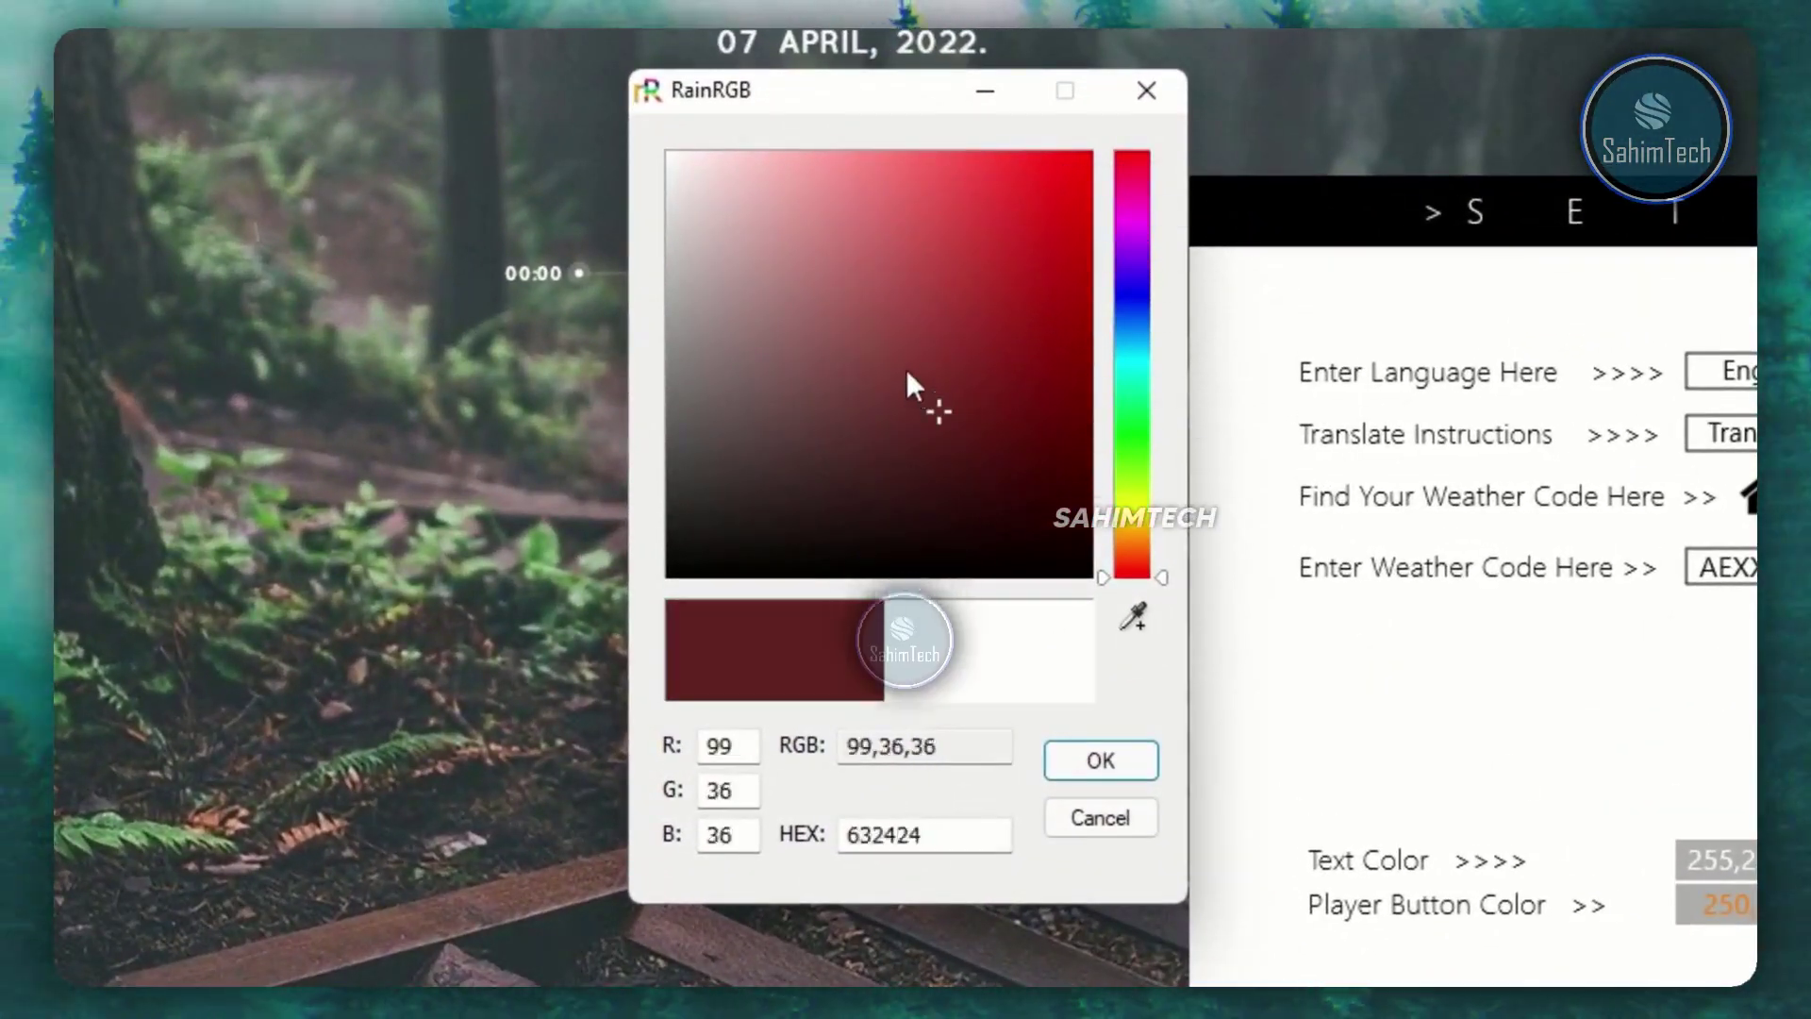
left_click(933, 291)
left_click(1132, 388)
left_click(1090, 154)
left_click(1102, 759)
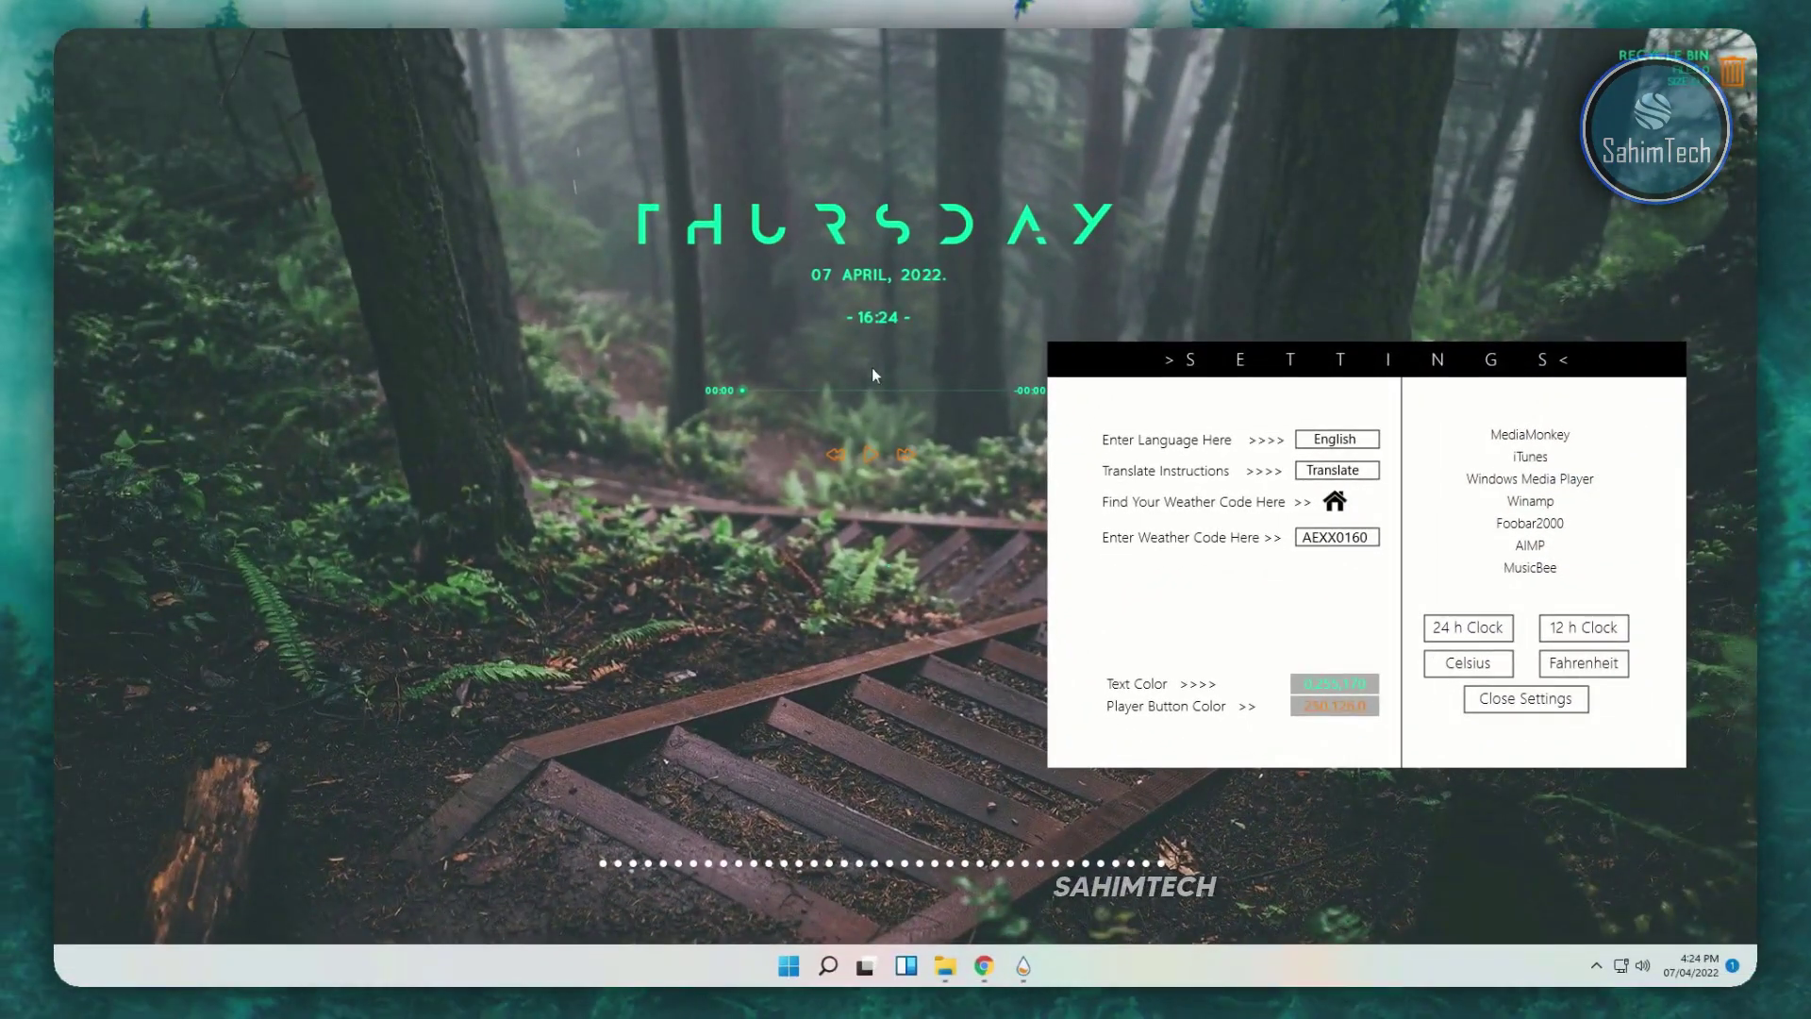
- Set the Mond text color back to white, 255,255,255
left_click(1339, 695)
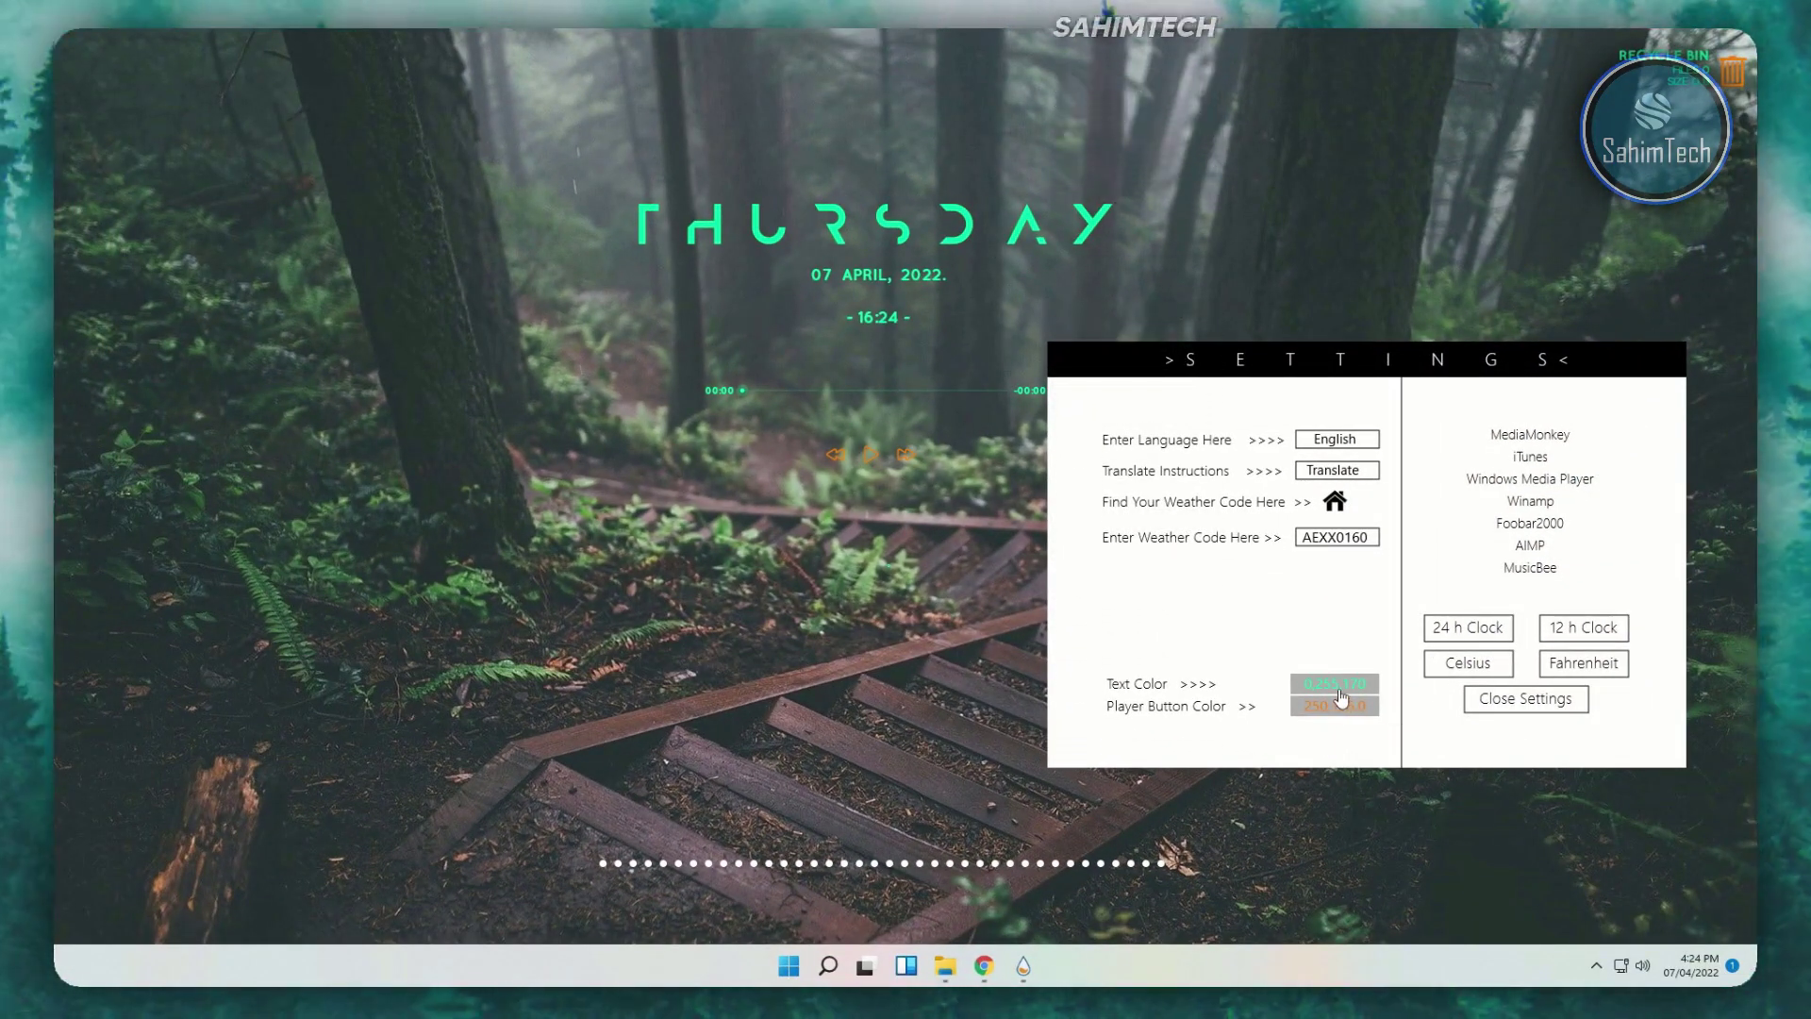
left_click(787, 330)
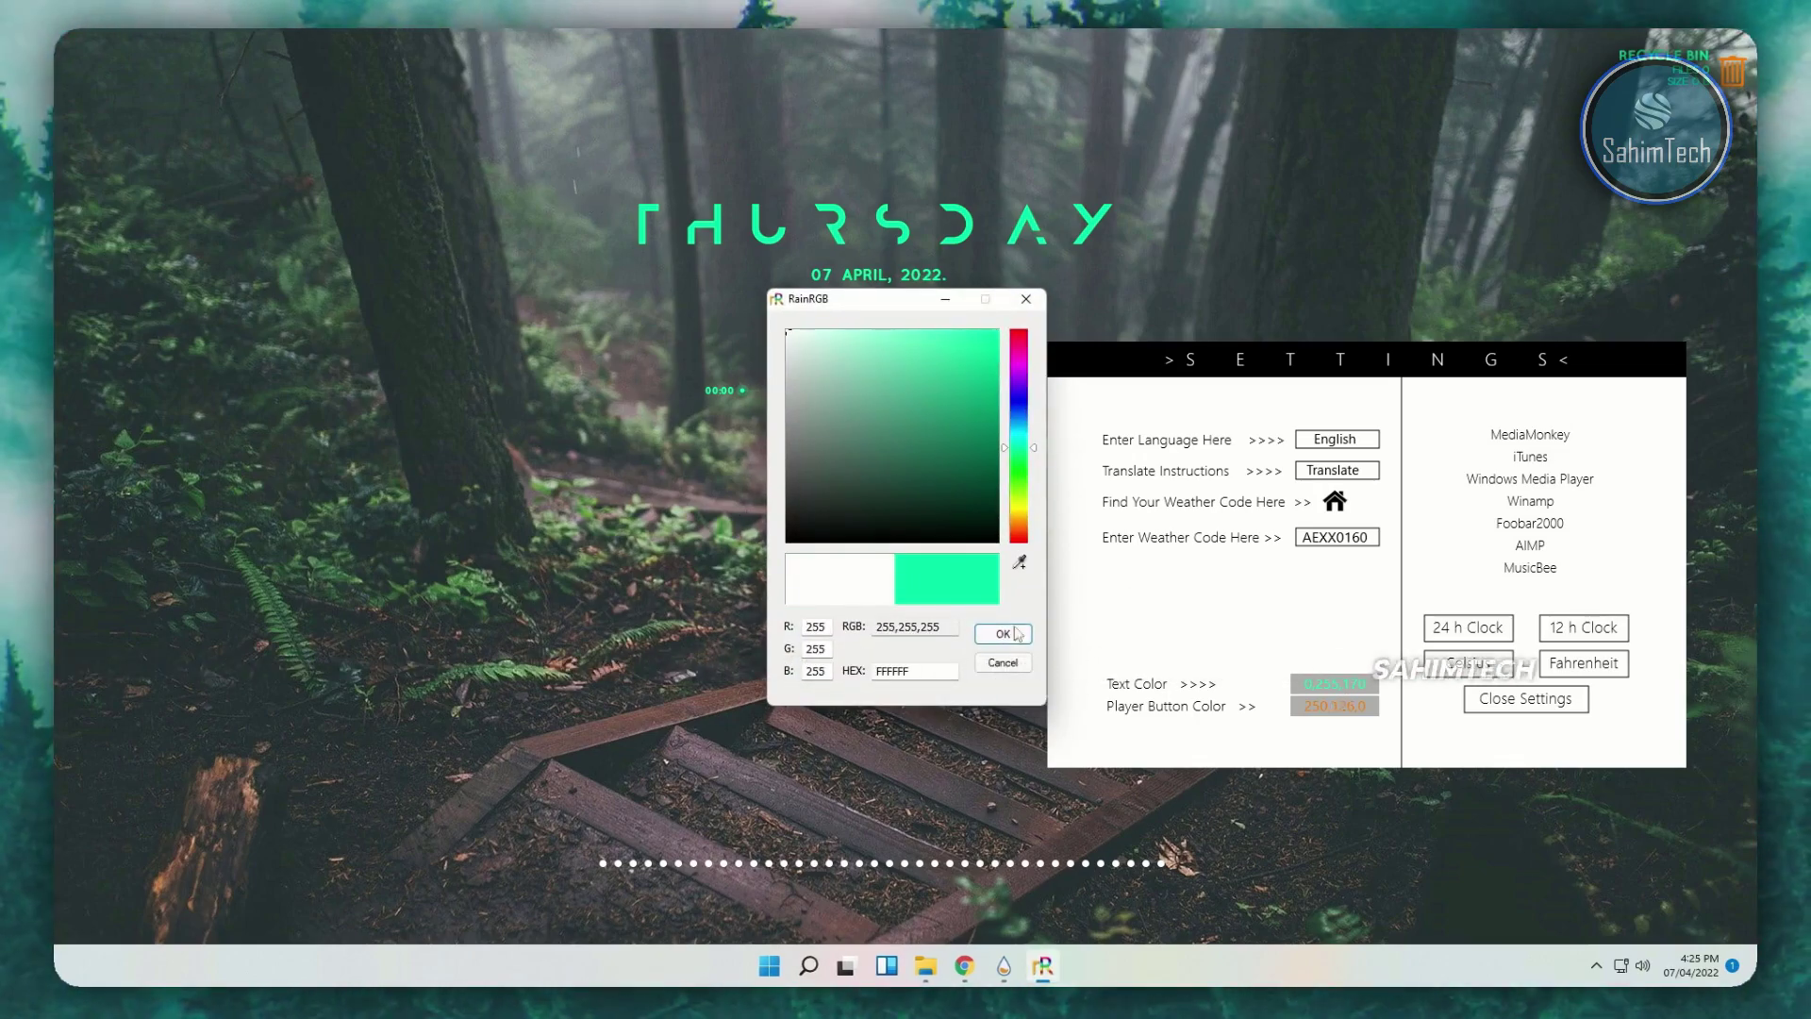
left_click(1003, 633)
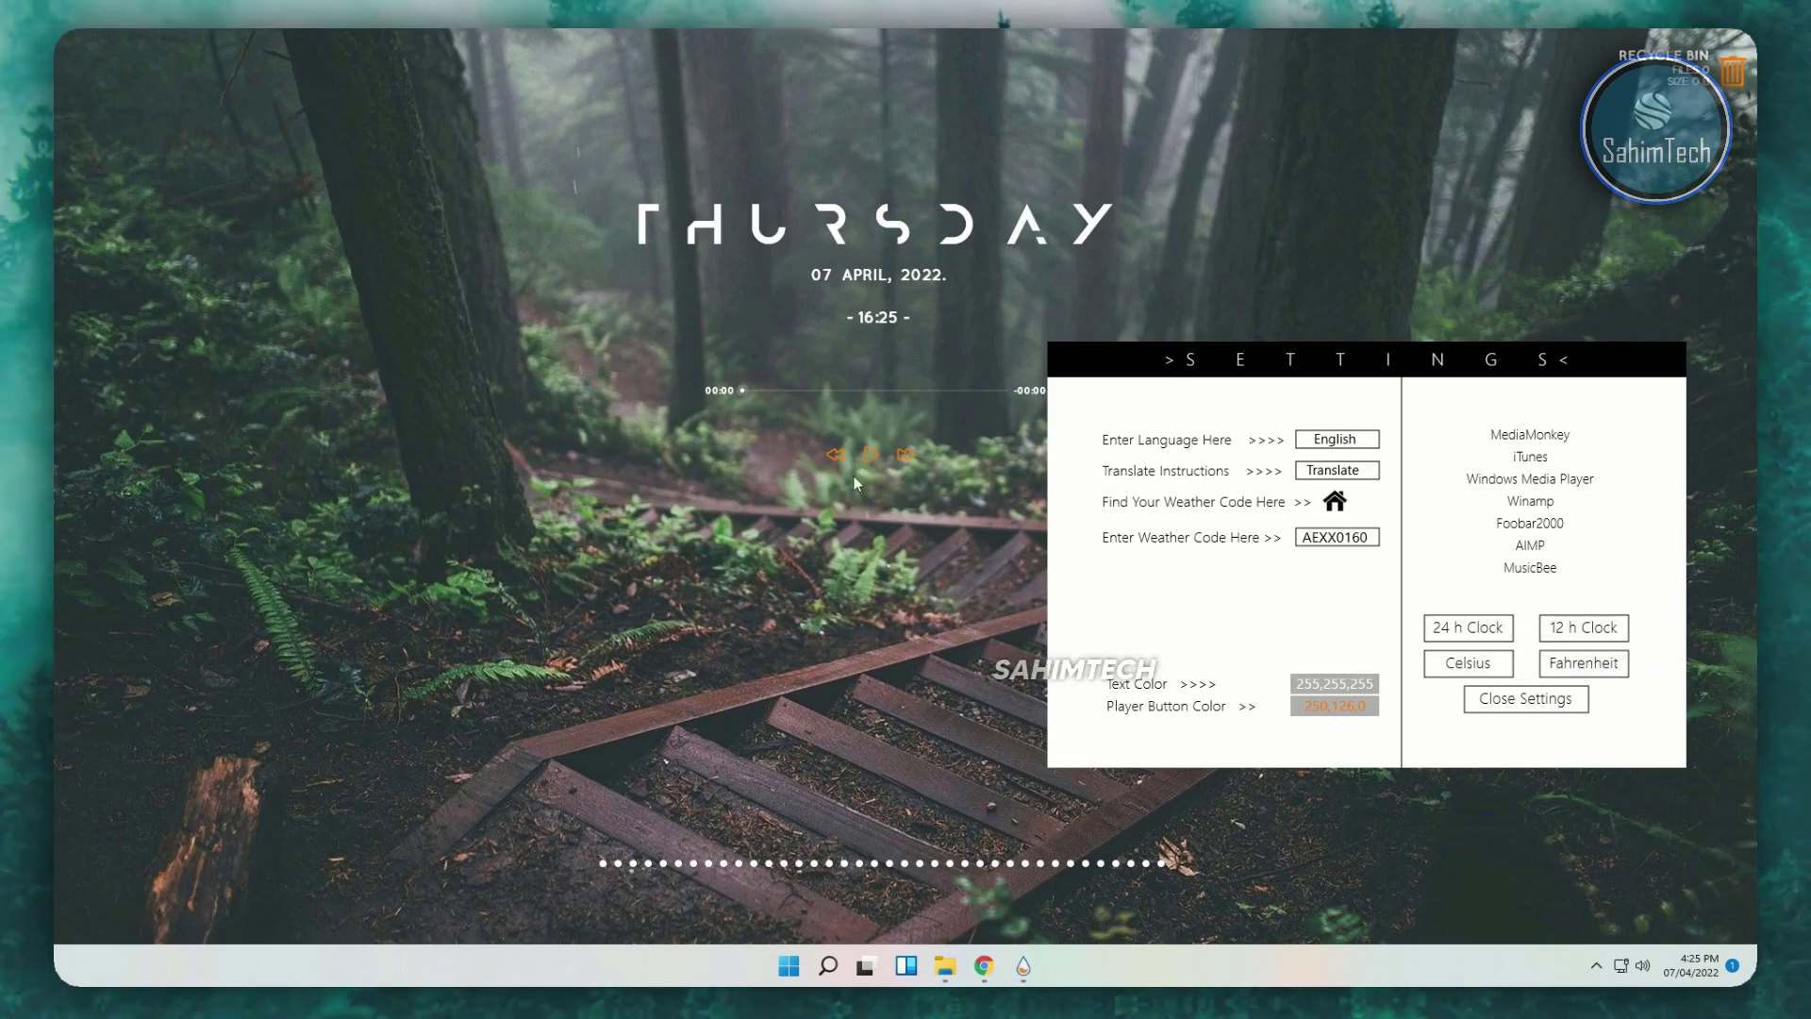
- Set the Mond player button color to green, switch to the 12 h clock, and close the Mond settings
left_click(1333, 709)
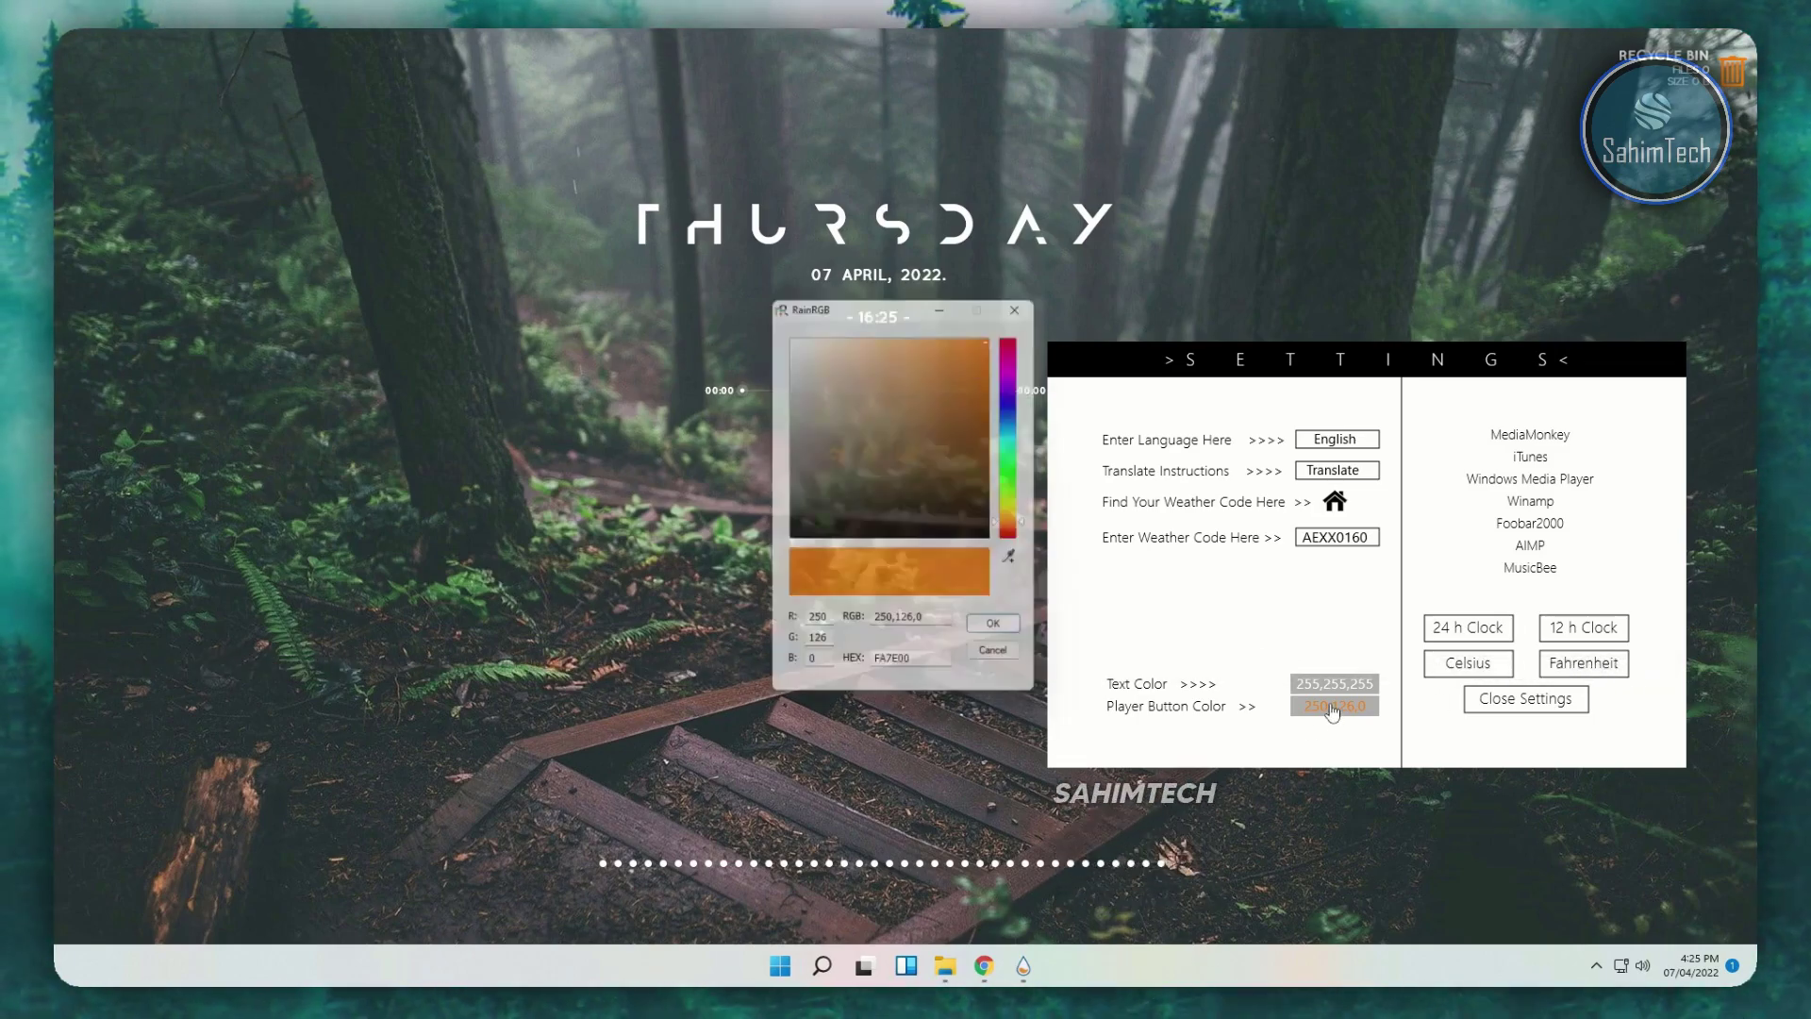
left_click(1007, 636)
left_click(1583, 627)
left_click(1563, 709)
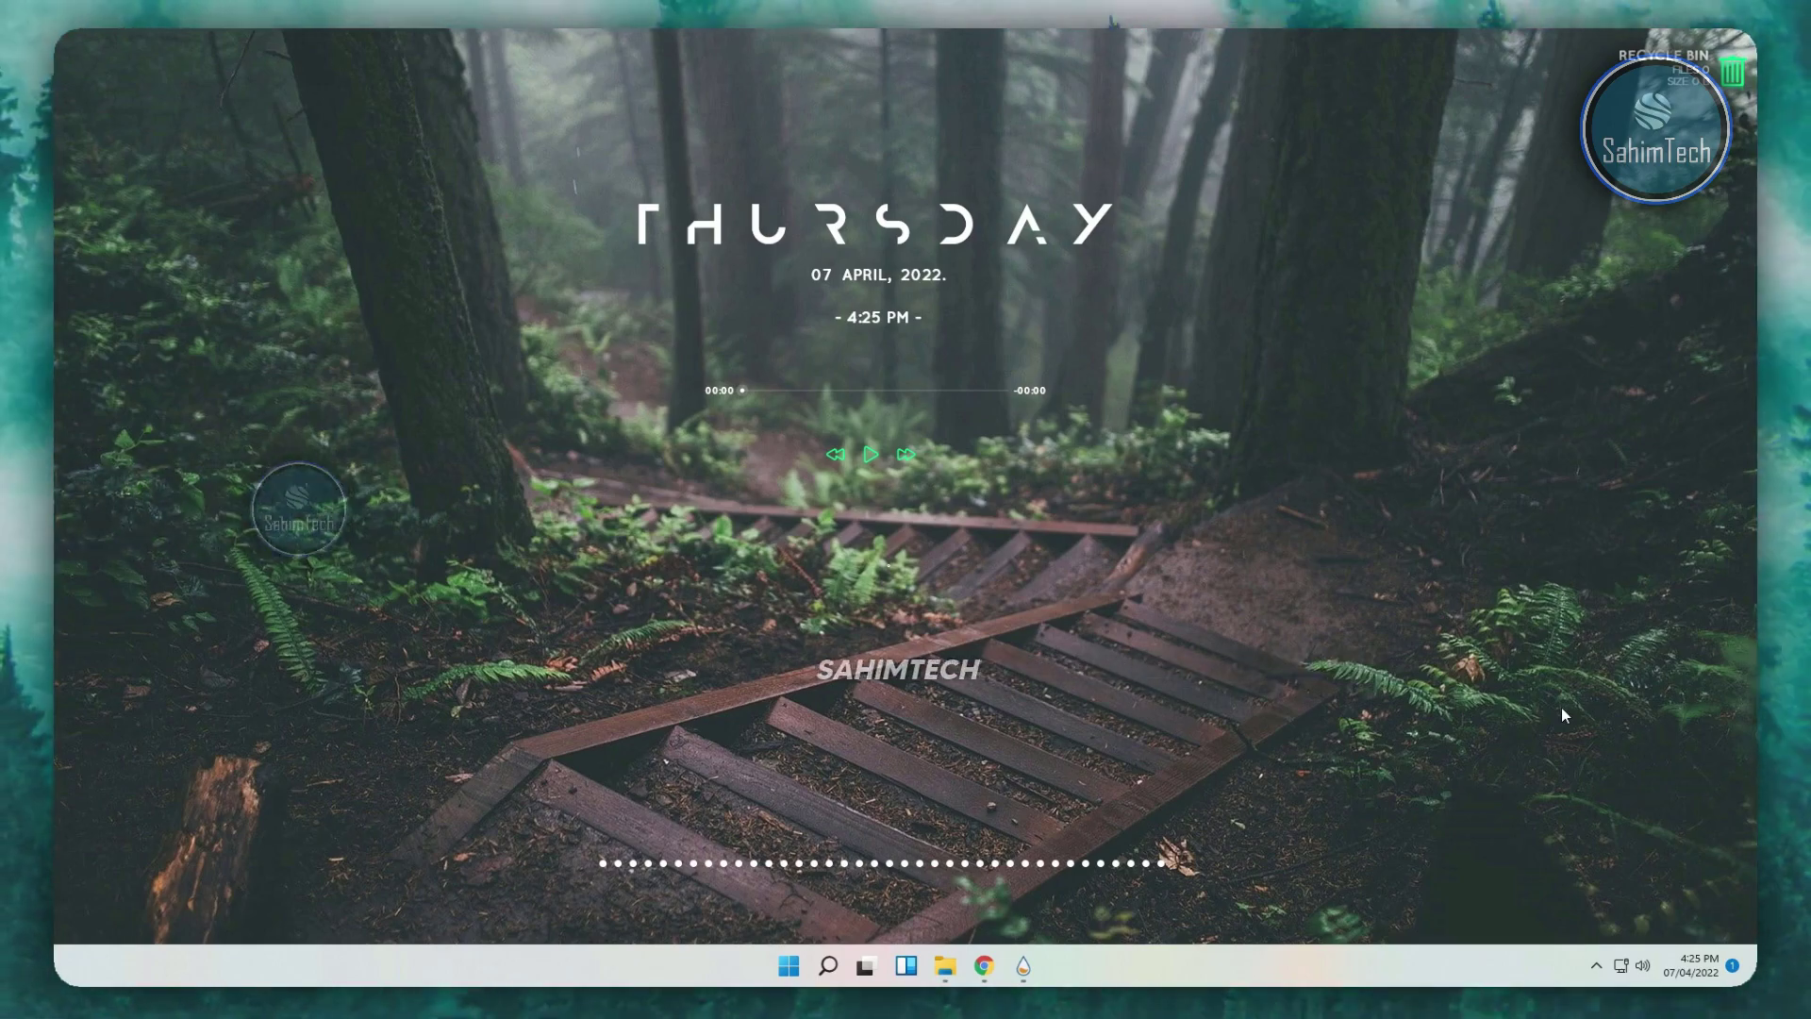
- Switch to Chrome, open the RoundedTB releases page from Links.pdf, and download RoundedTB_R3.1.zip
left_click(996, 966)
left_click(358, 100)
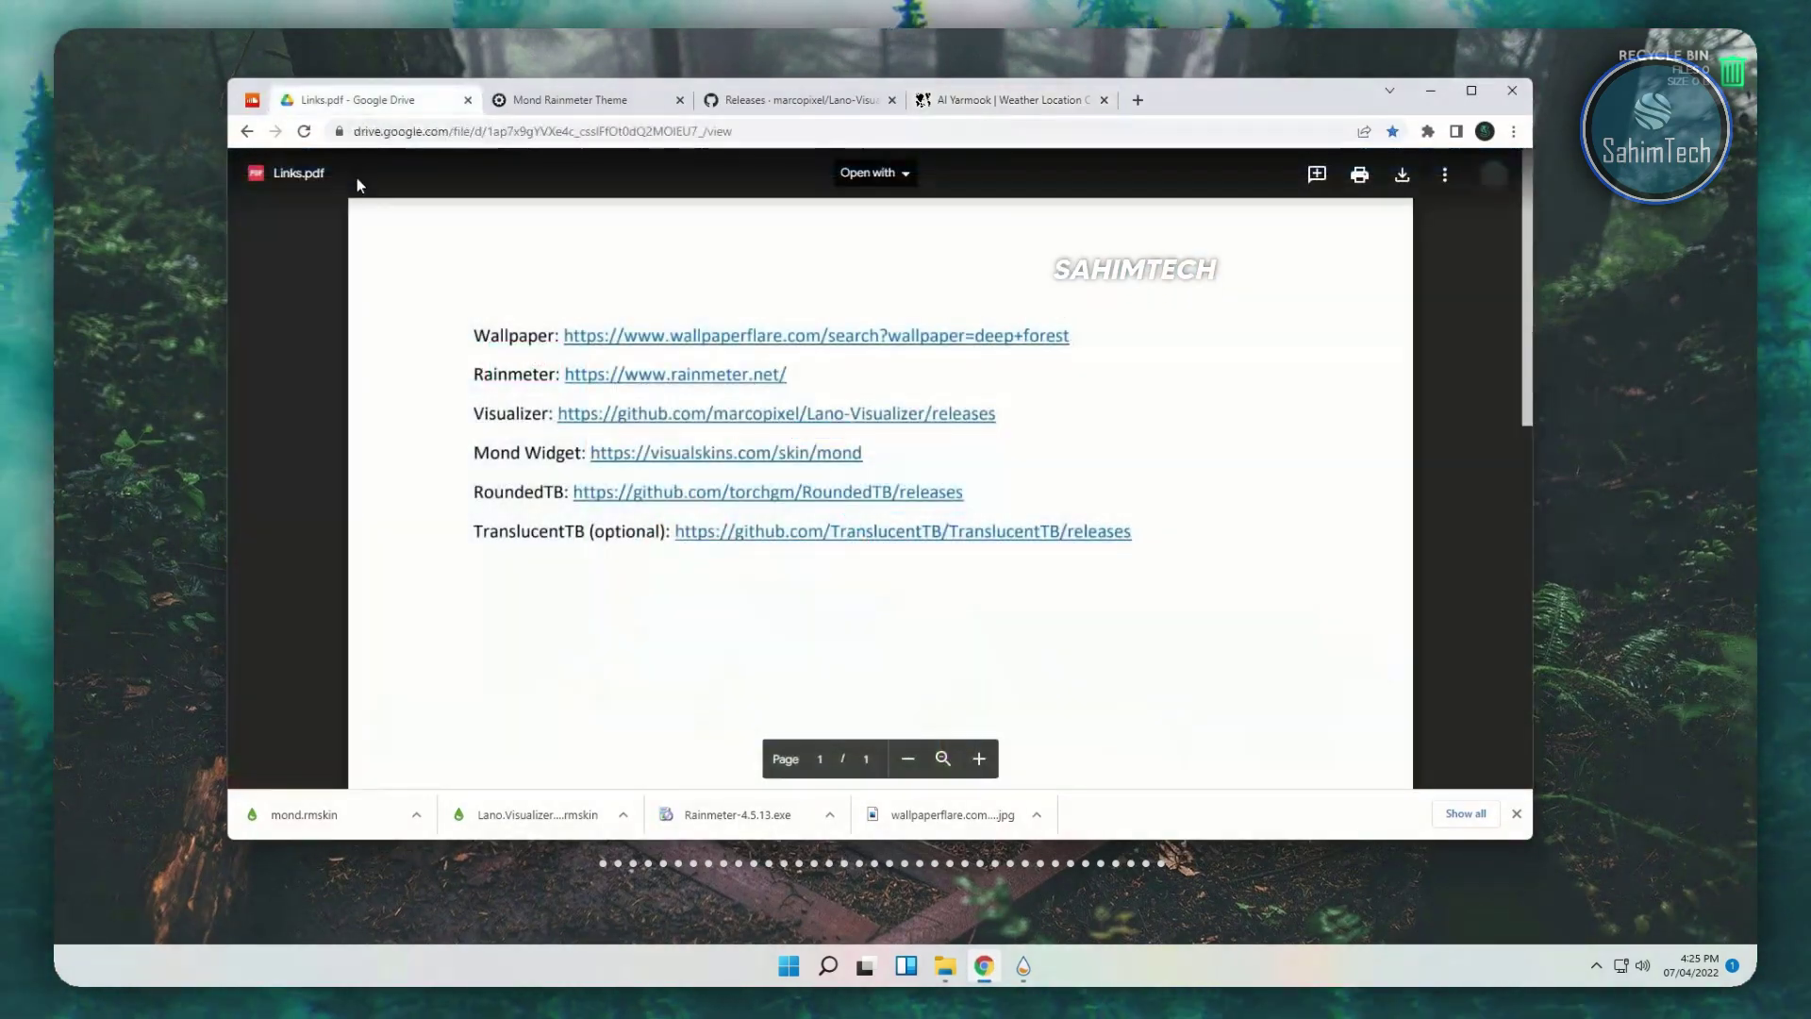
left_click(634, 493)
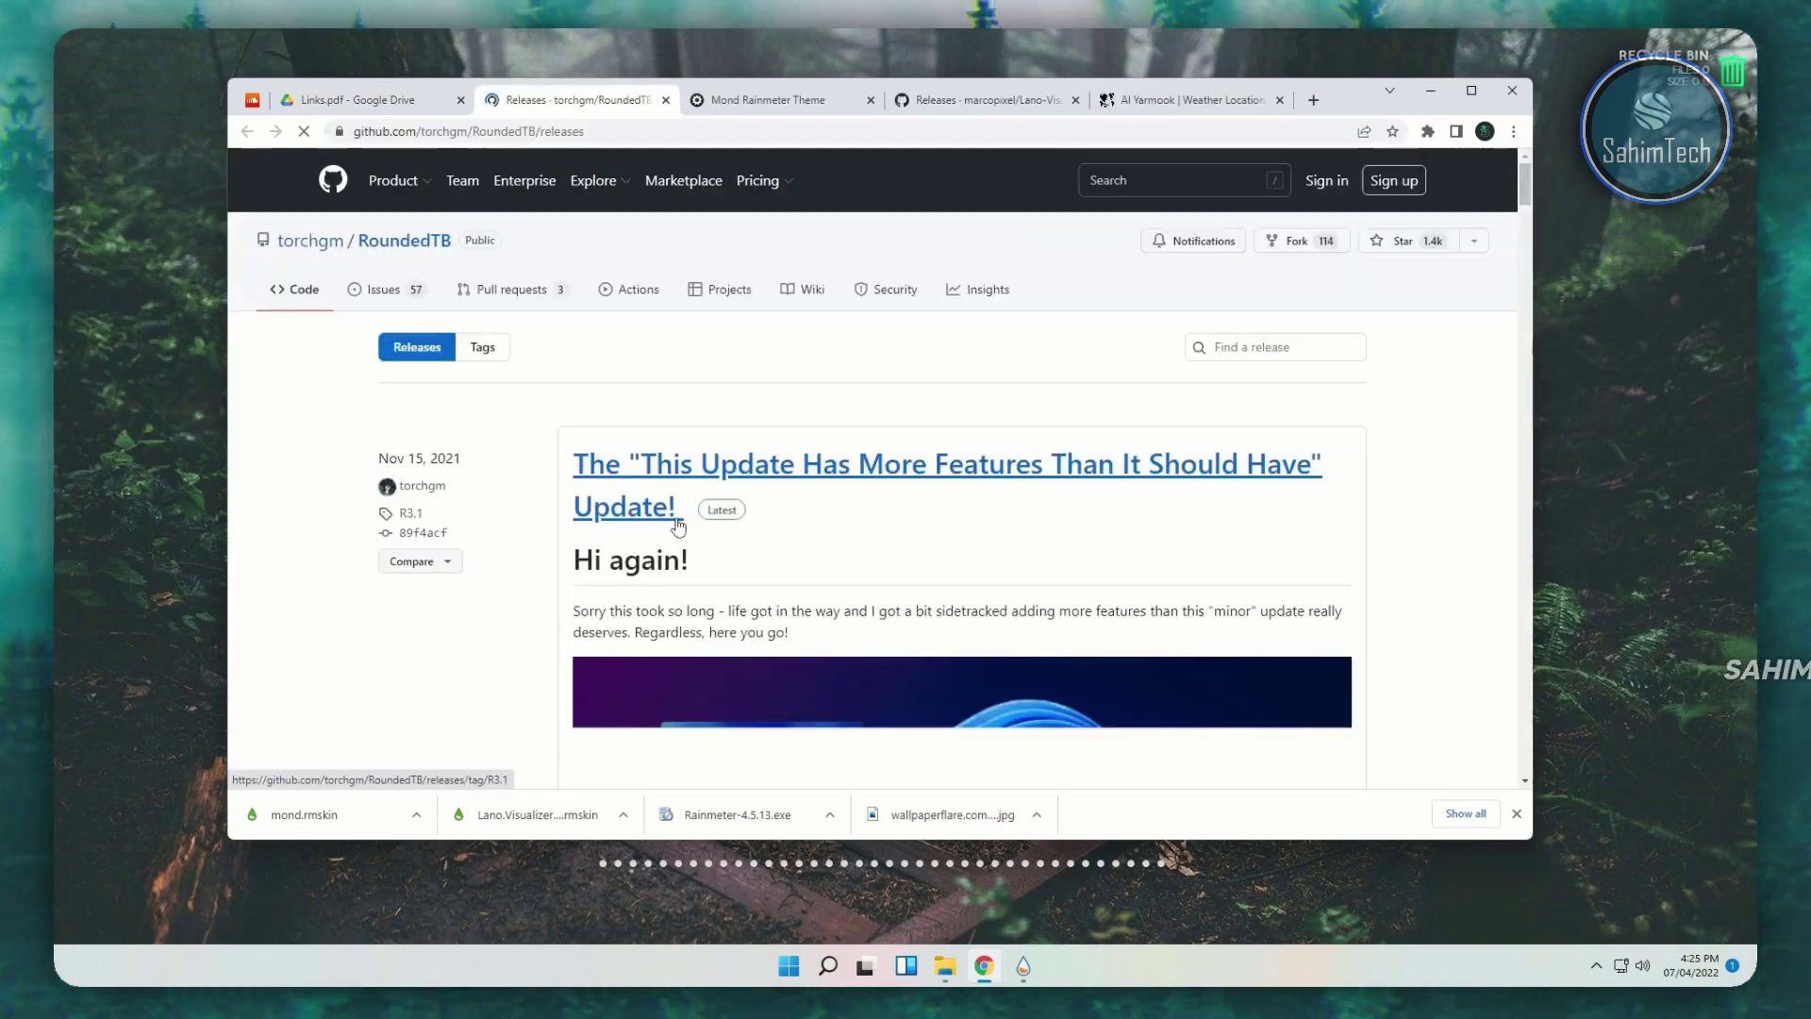
scroll(771, 530, "down", 11)
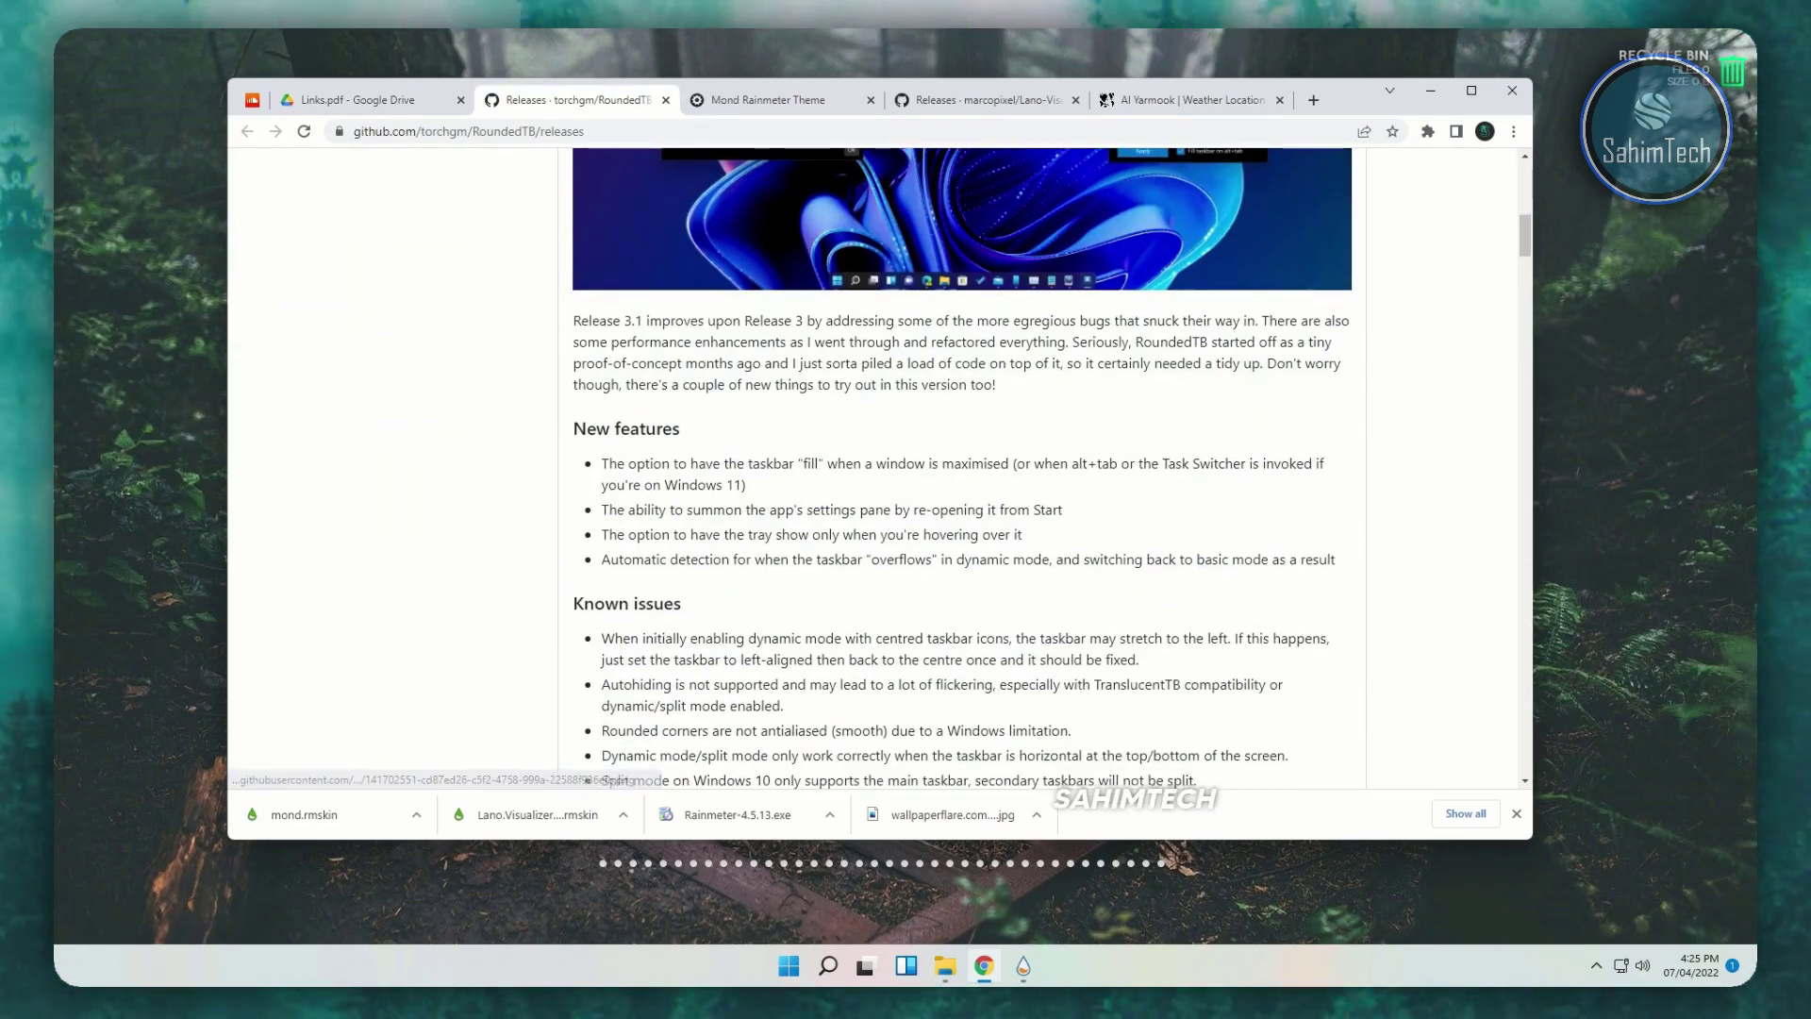
scroll(771, 530, "down", 3)
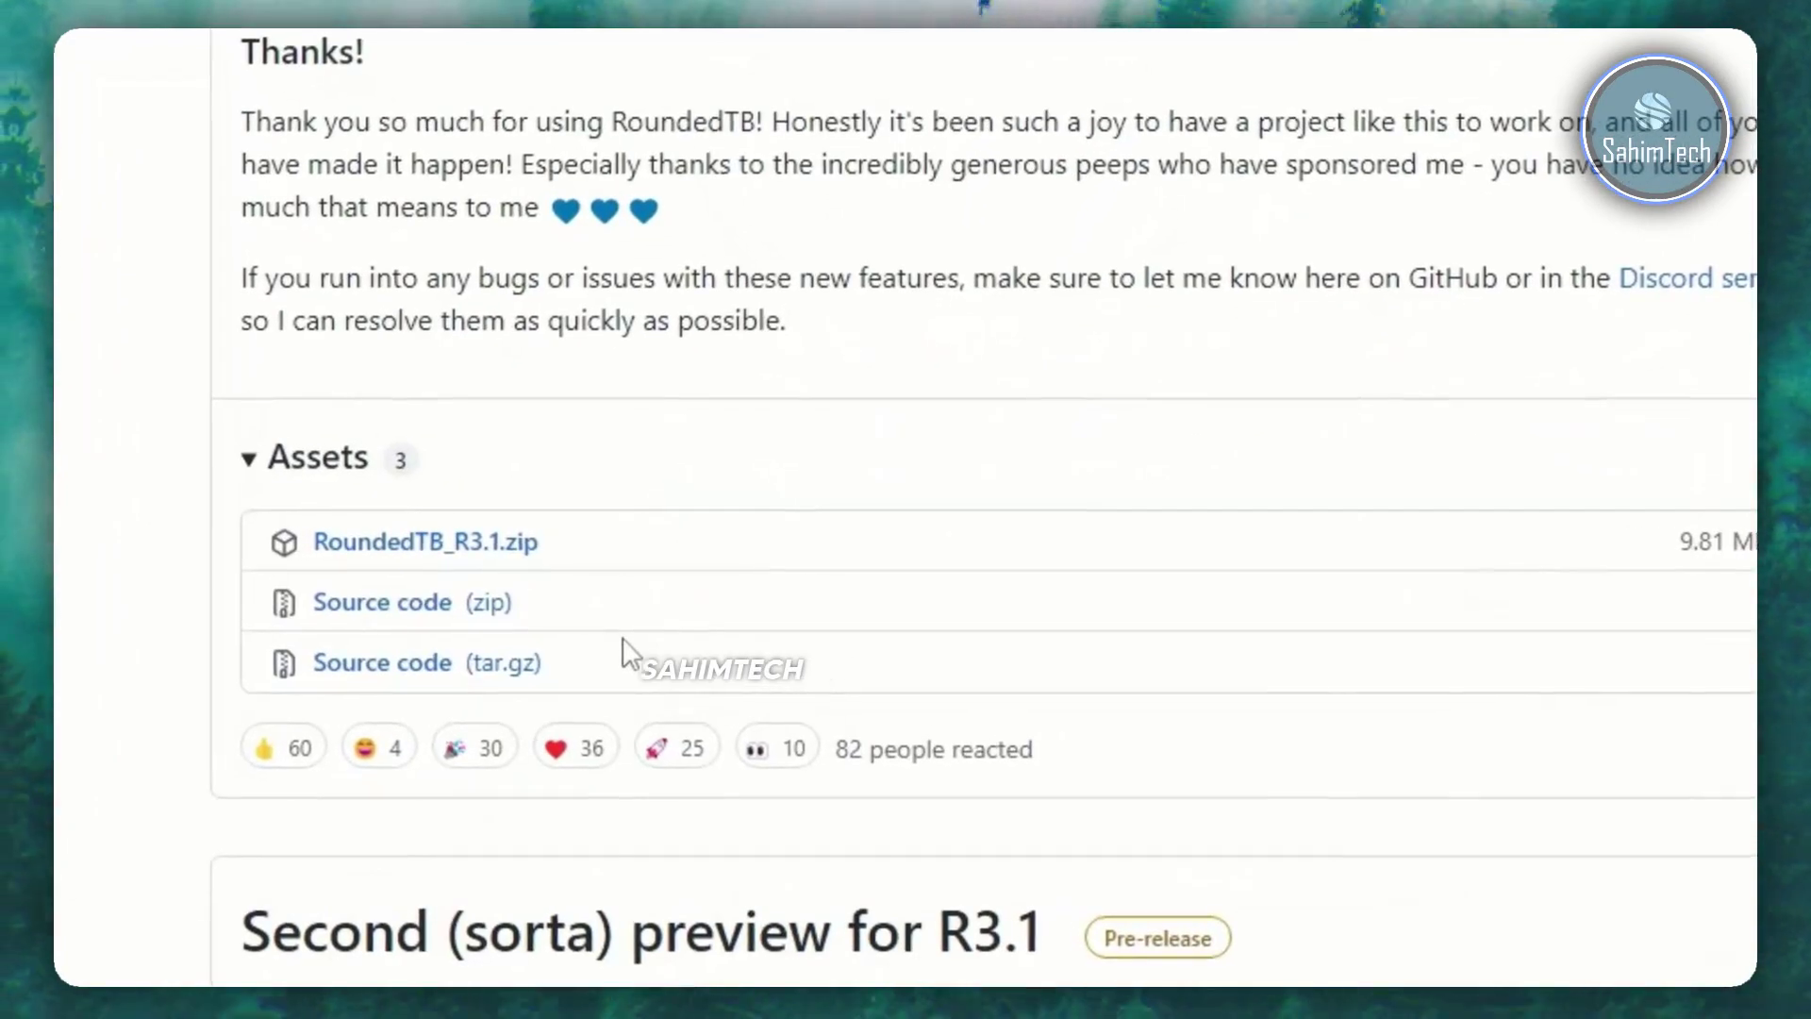
left_click(512, 545)
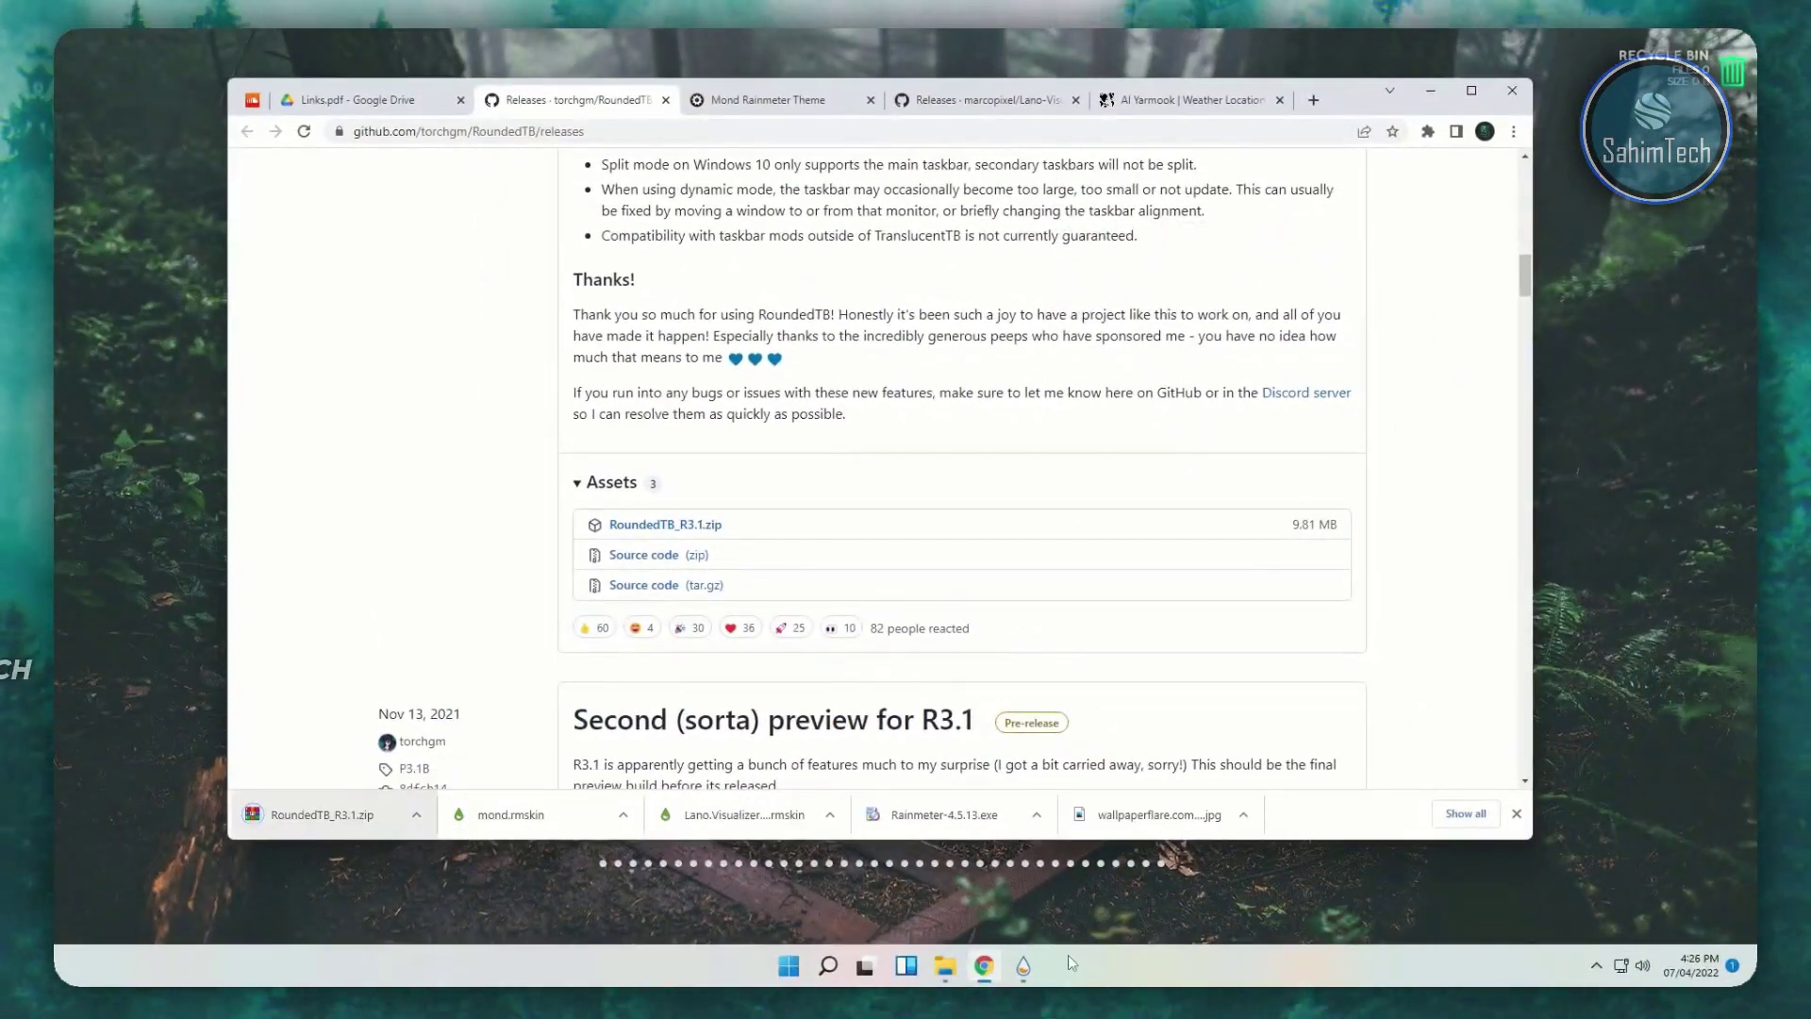
- Switch to File Explorer's Downloads folder and extract the RoundedTB_R3.1 archive into its own RoundedTB_R3.1 folder
left_click(944, 965)
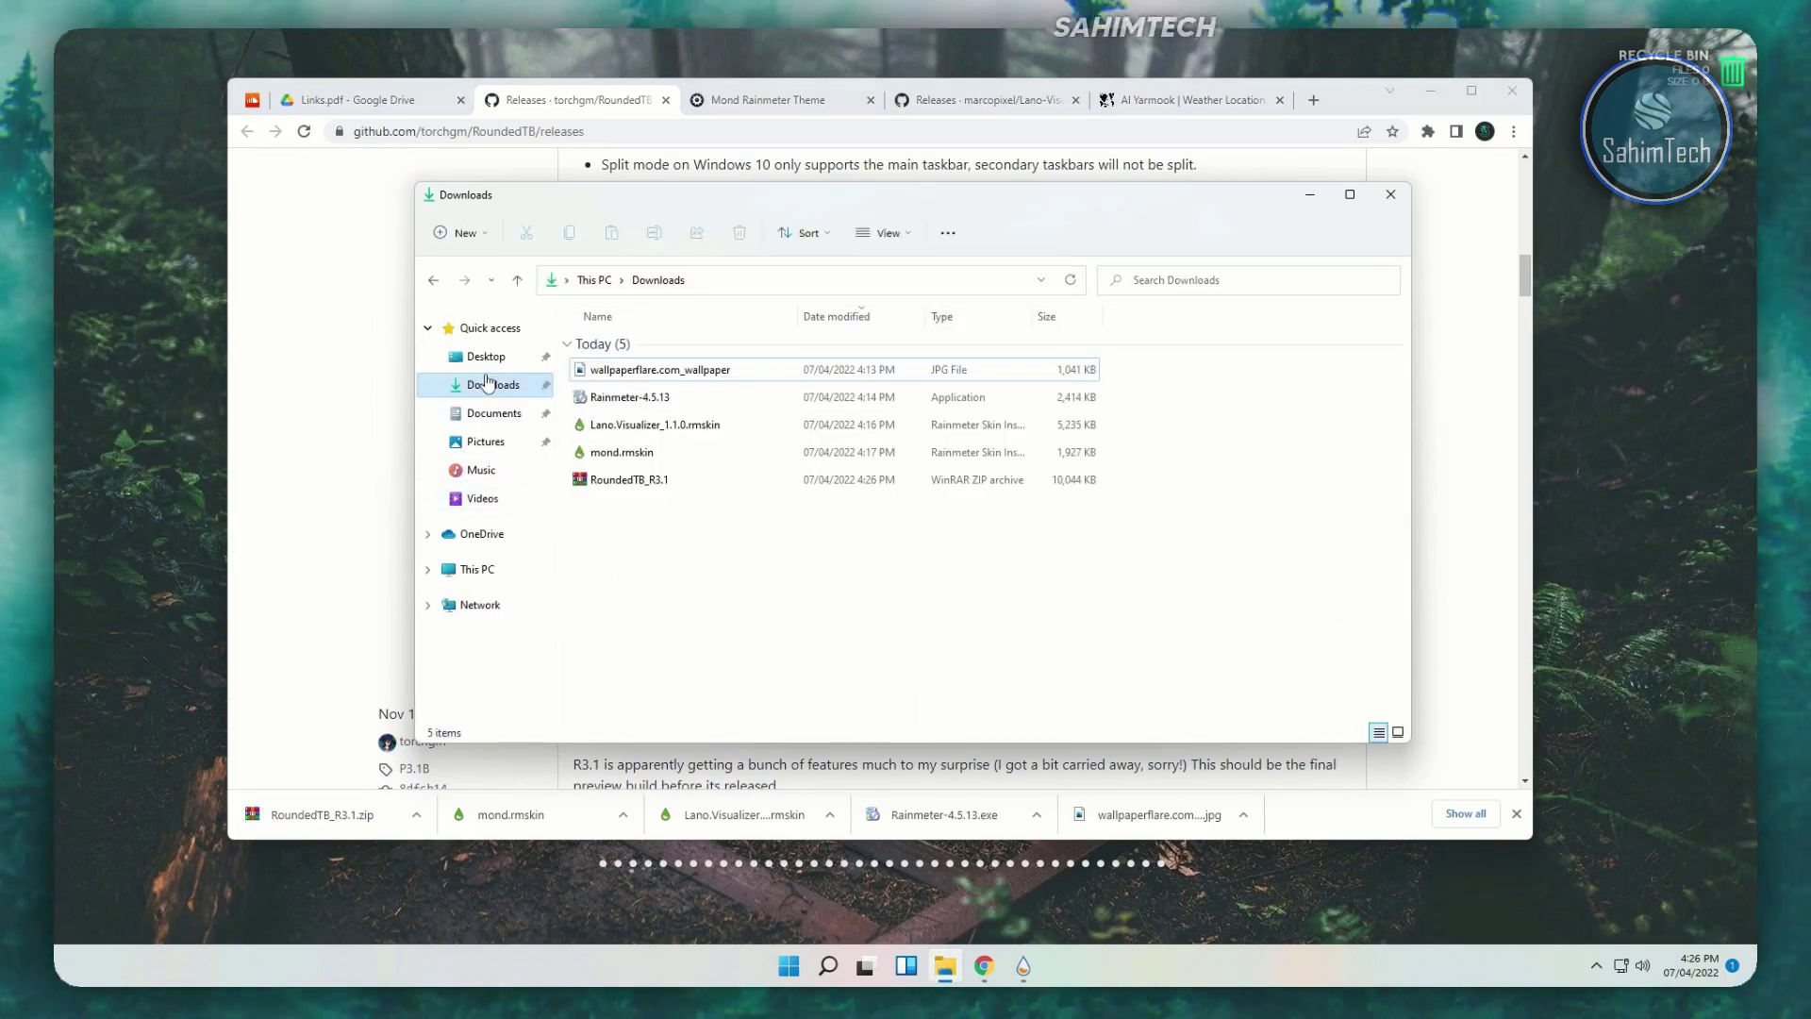
left_click(665, 371)
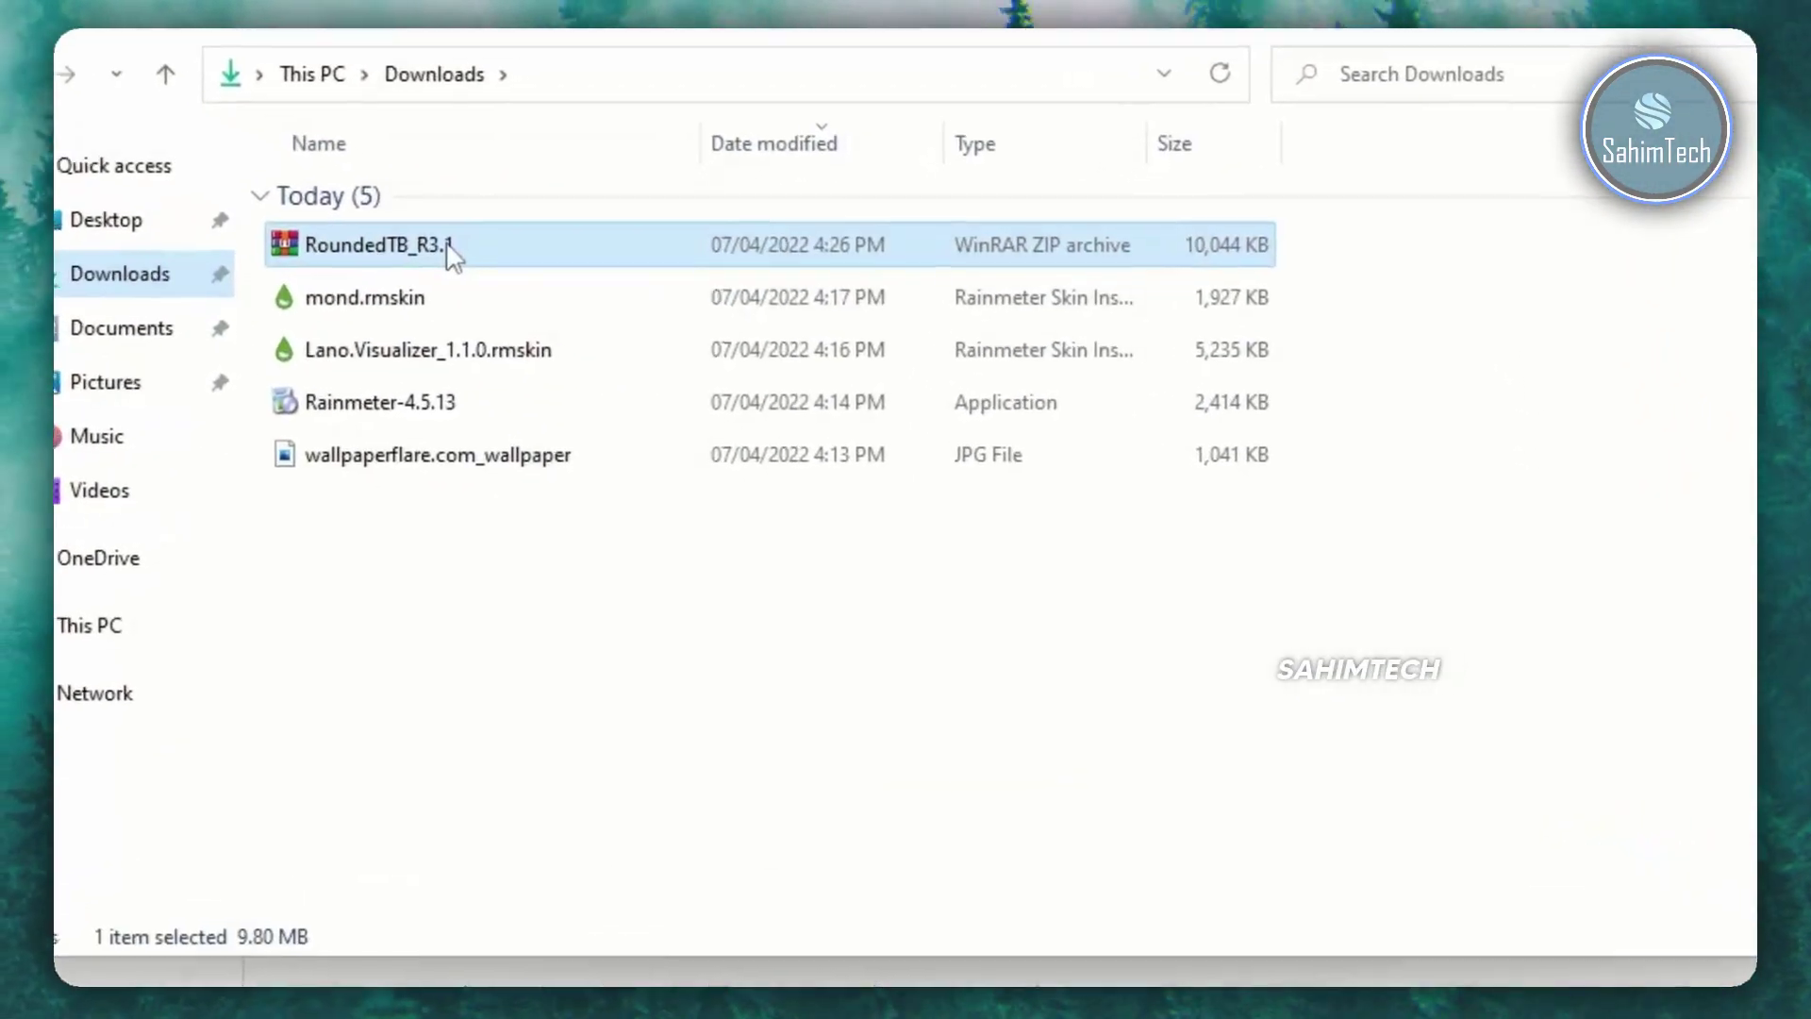
right_click(453, 254)
mouse_move(611, 704)
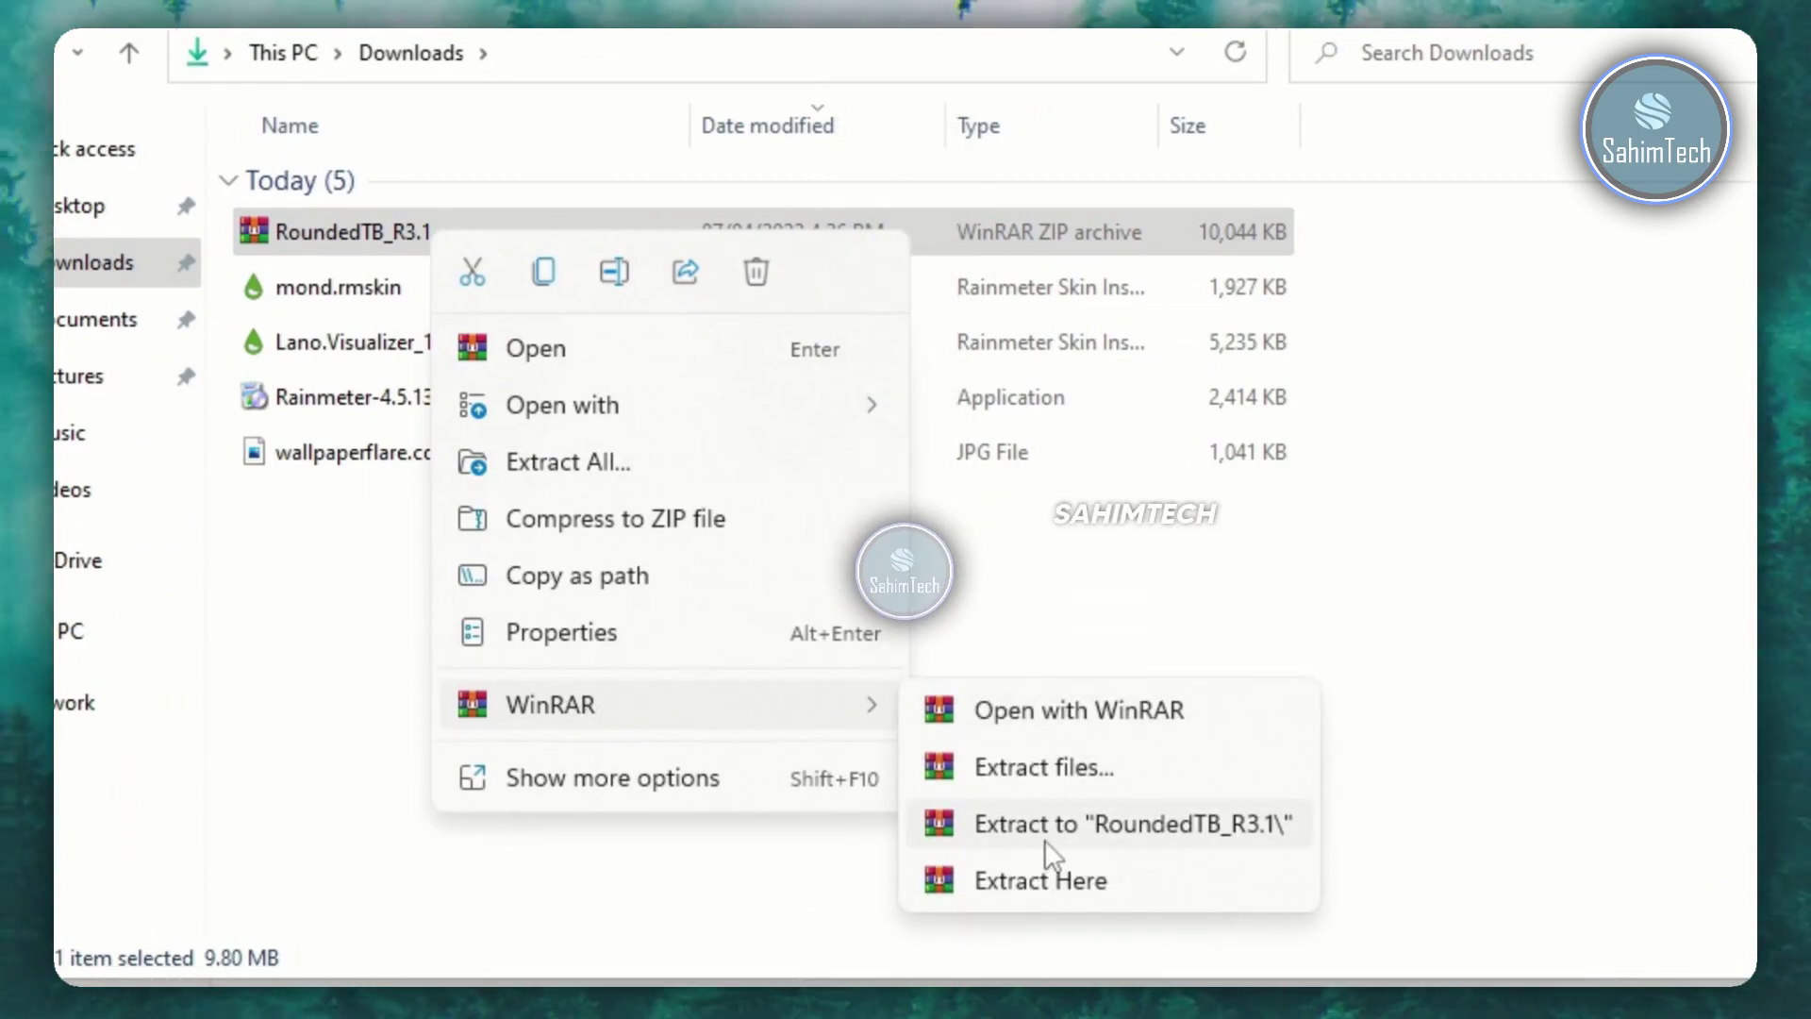
left_click(1132, 830)
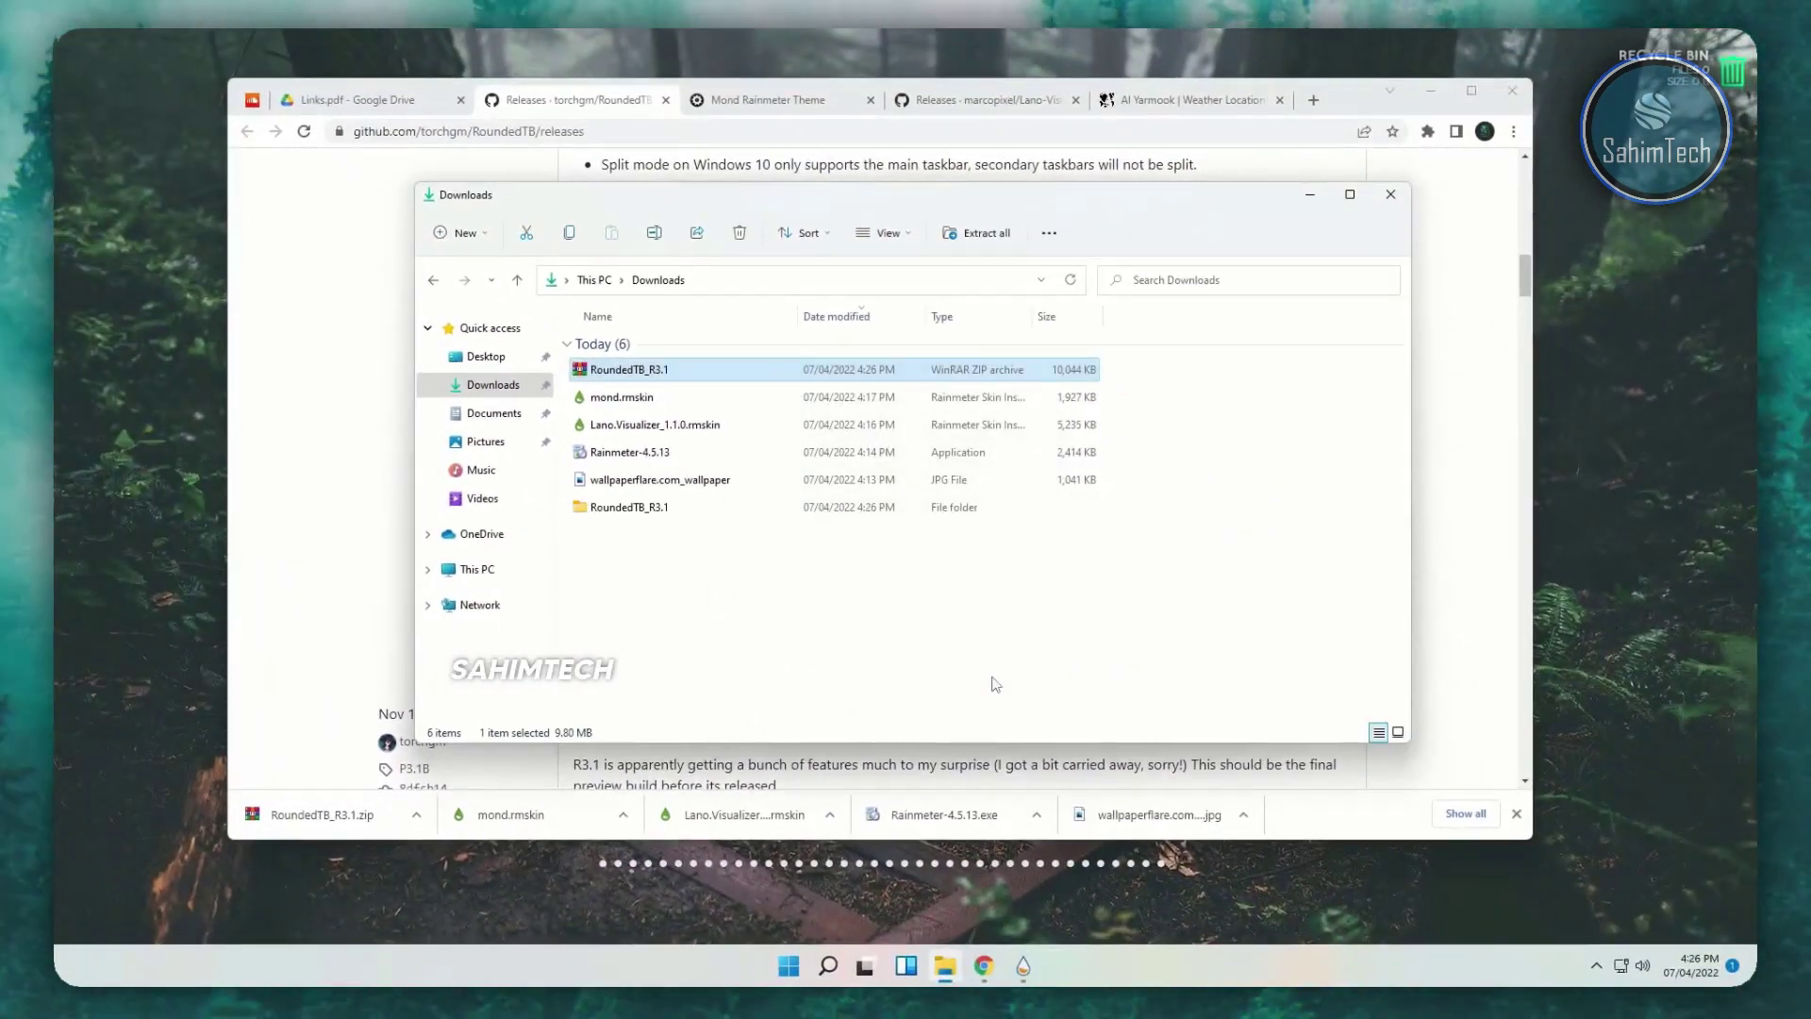
- Launch the RoundedTB application from the extracted RoundedTB_R3.1 folder, and minimize the File Explorer and Chrome windows
double_click(684, 511)
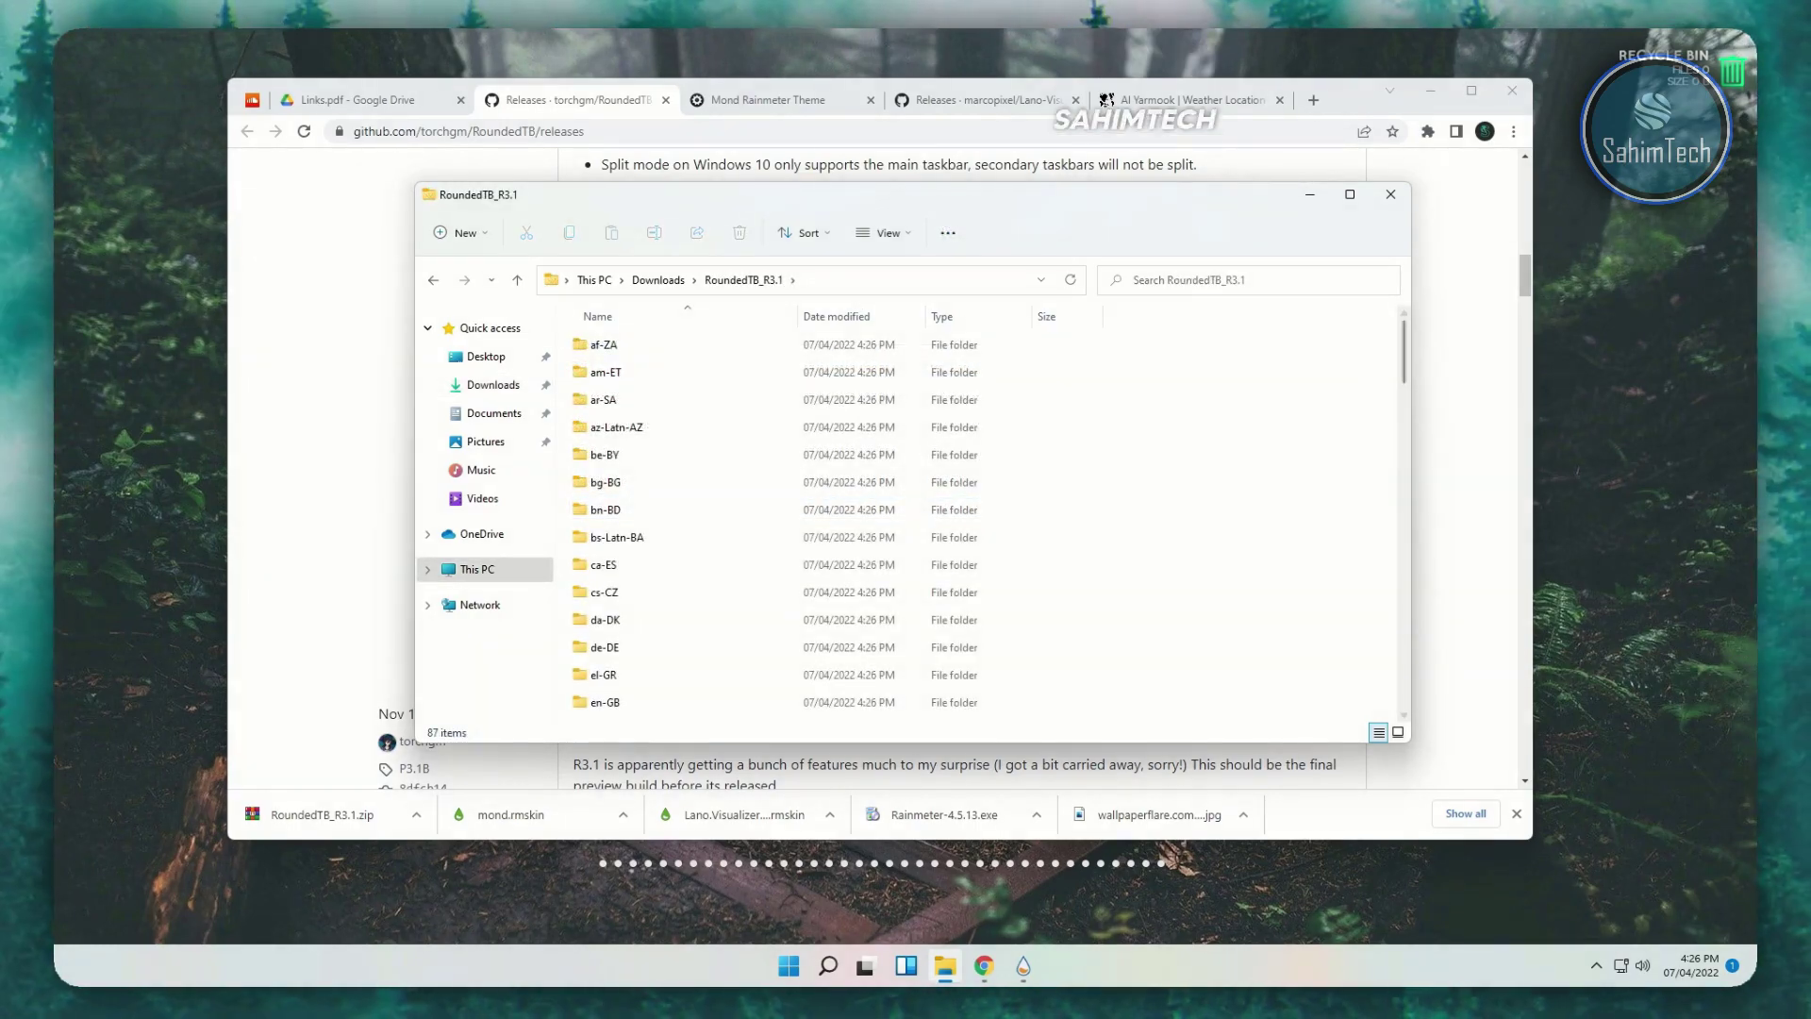
left_click_drag(1412, 348, 1392, 703)
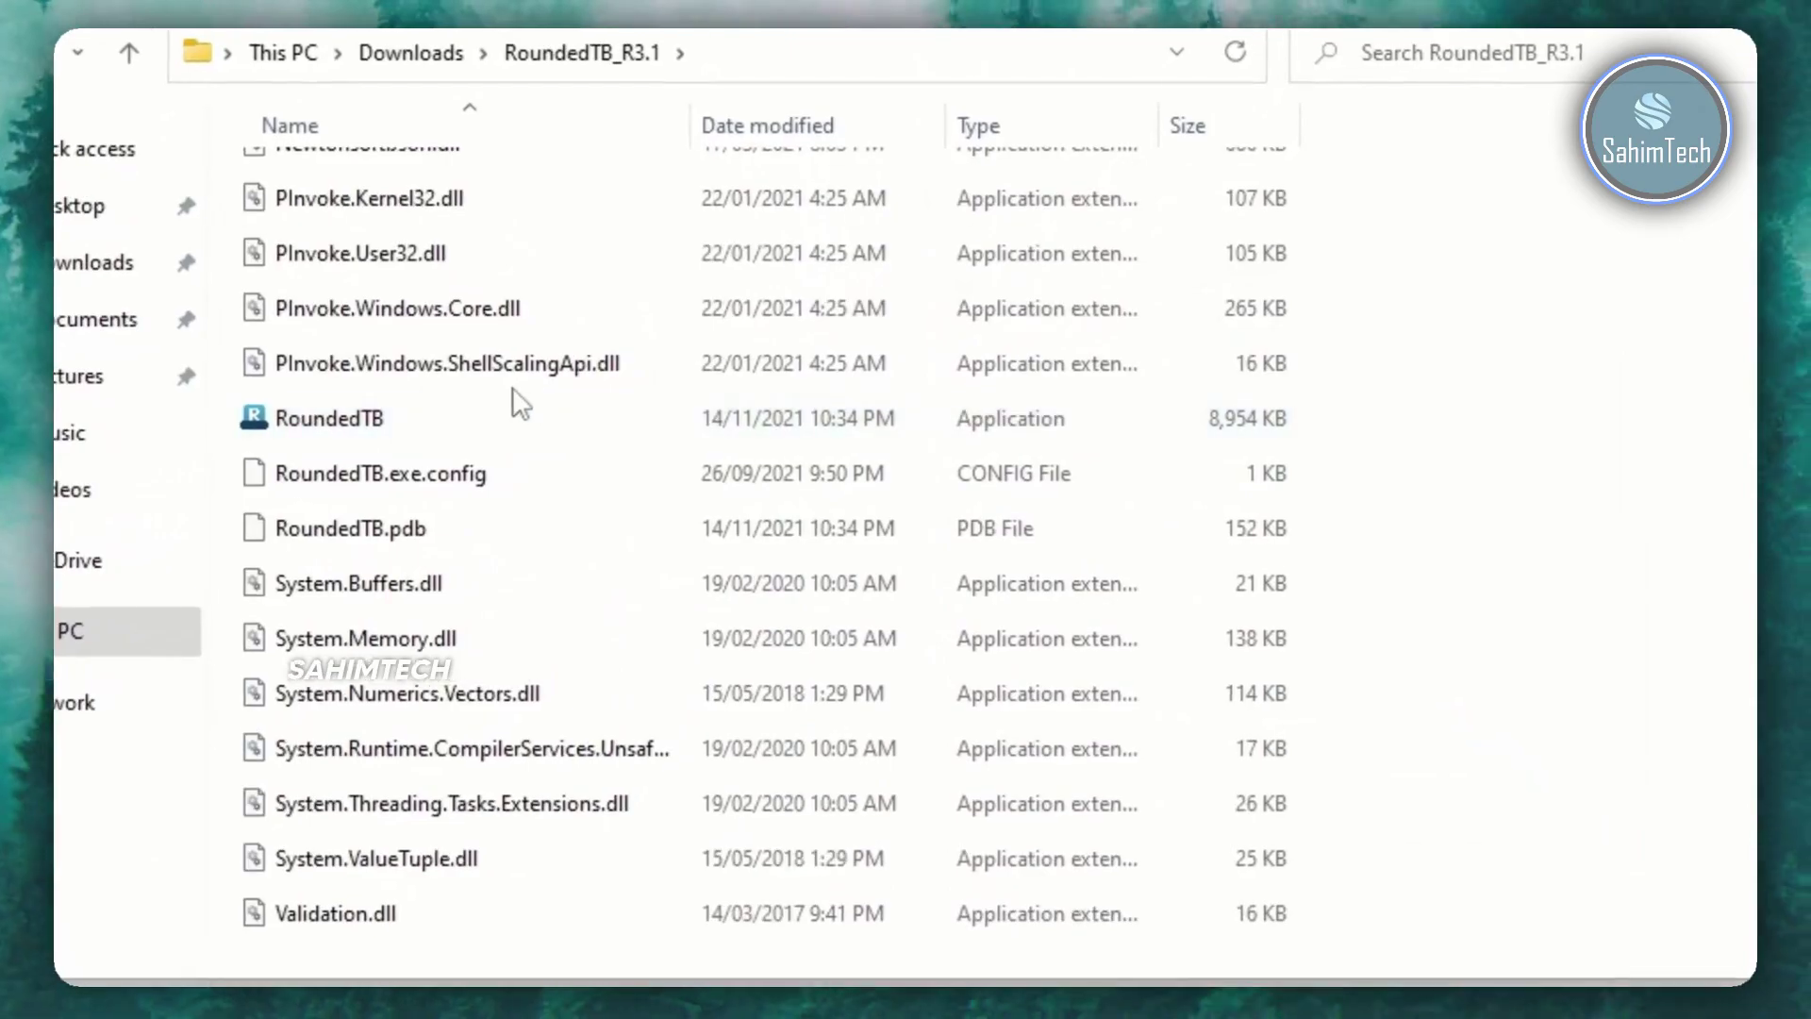
left_click(525, 421)
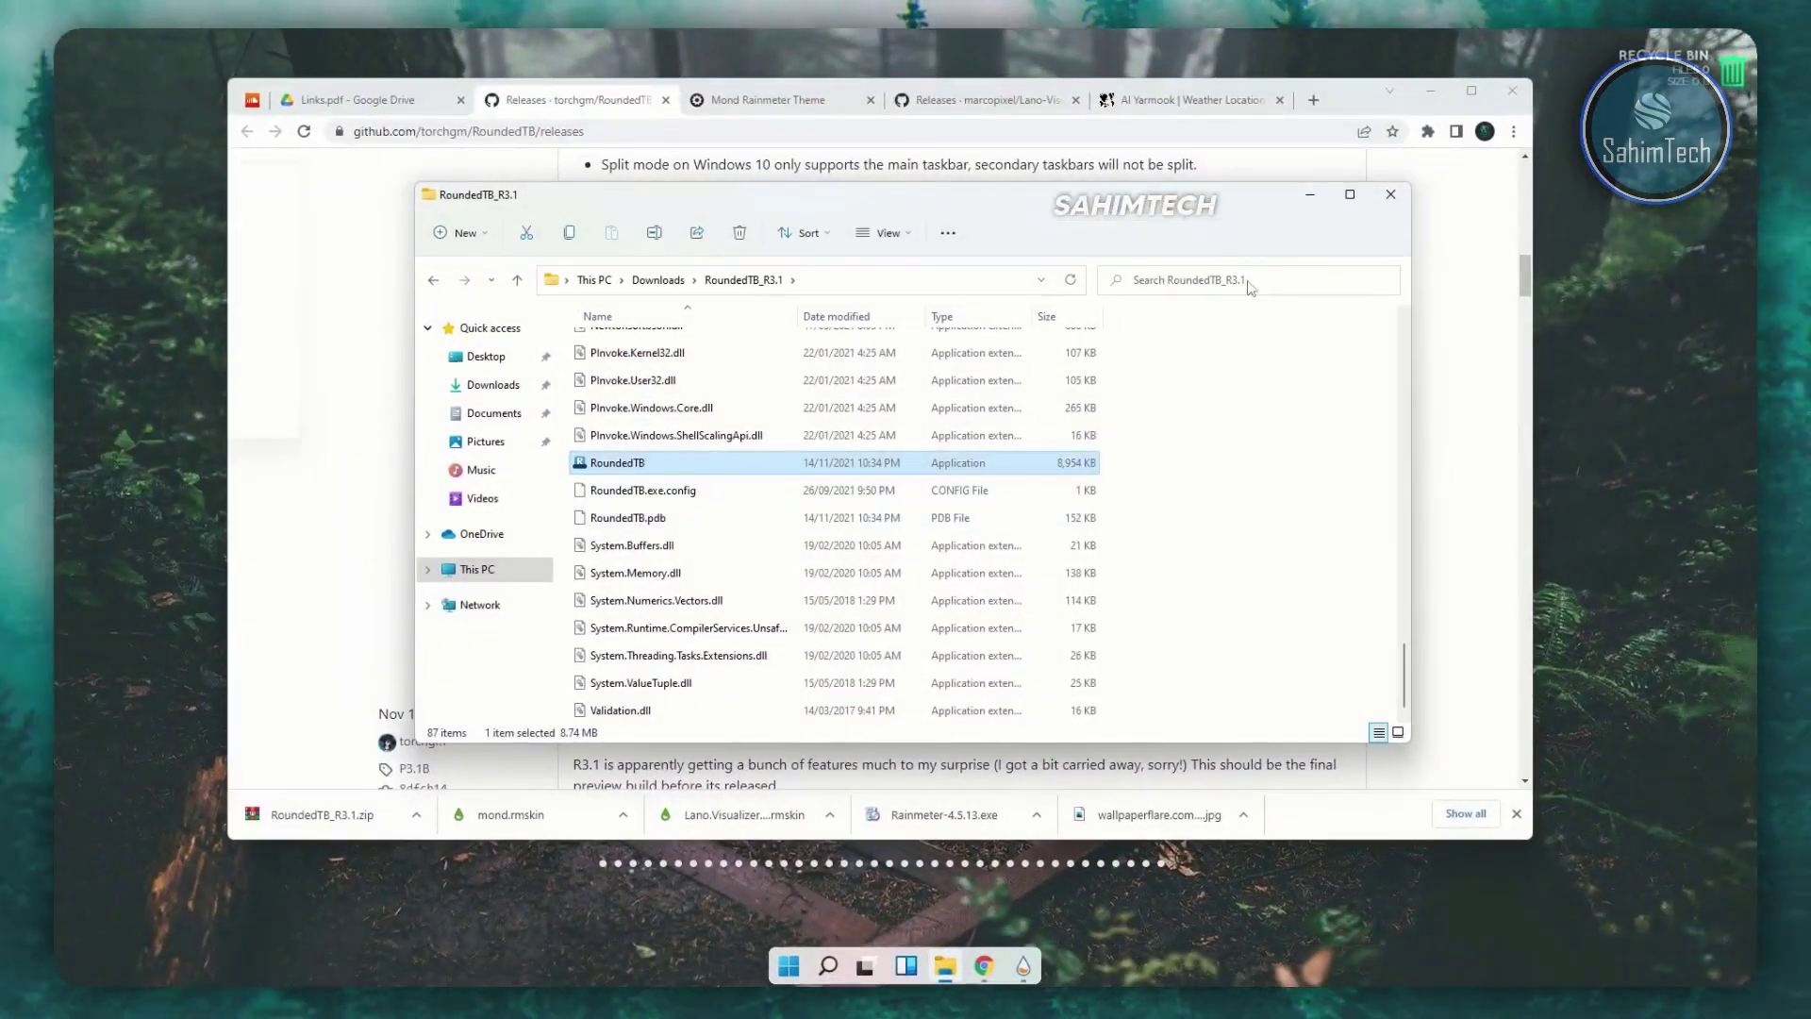
left_click(1310, 194)
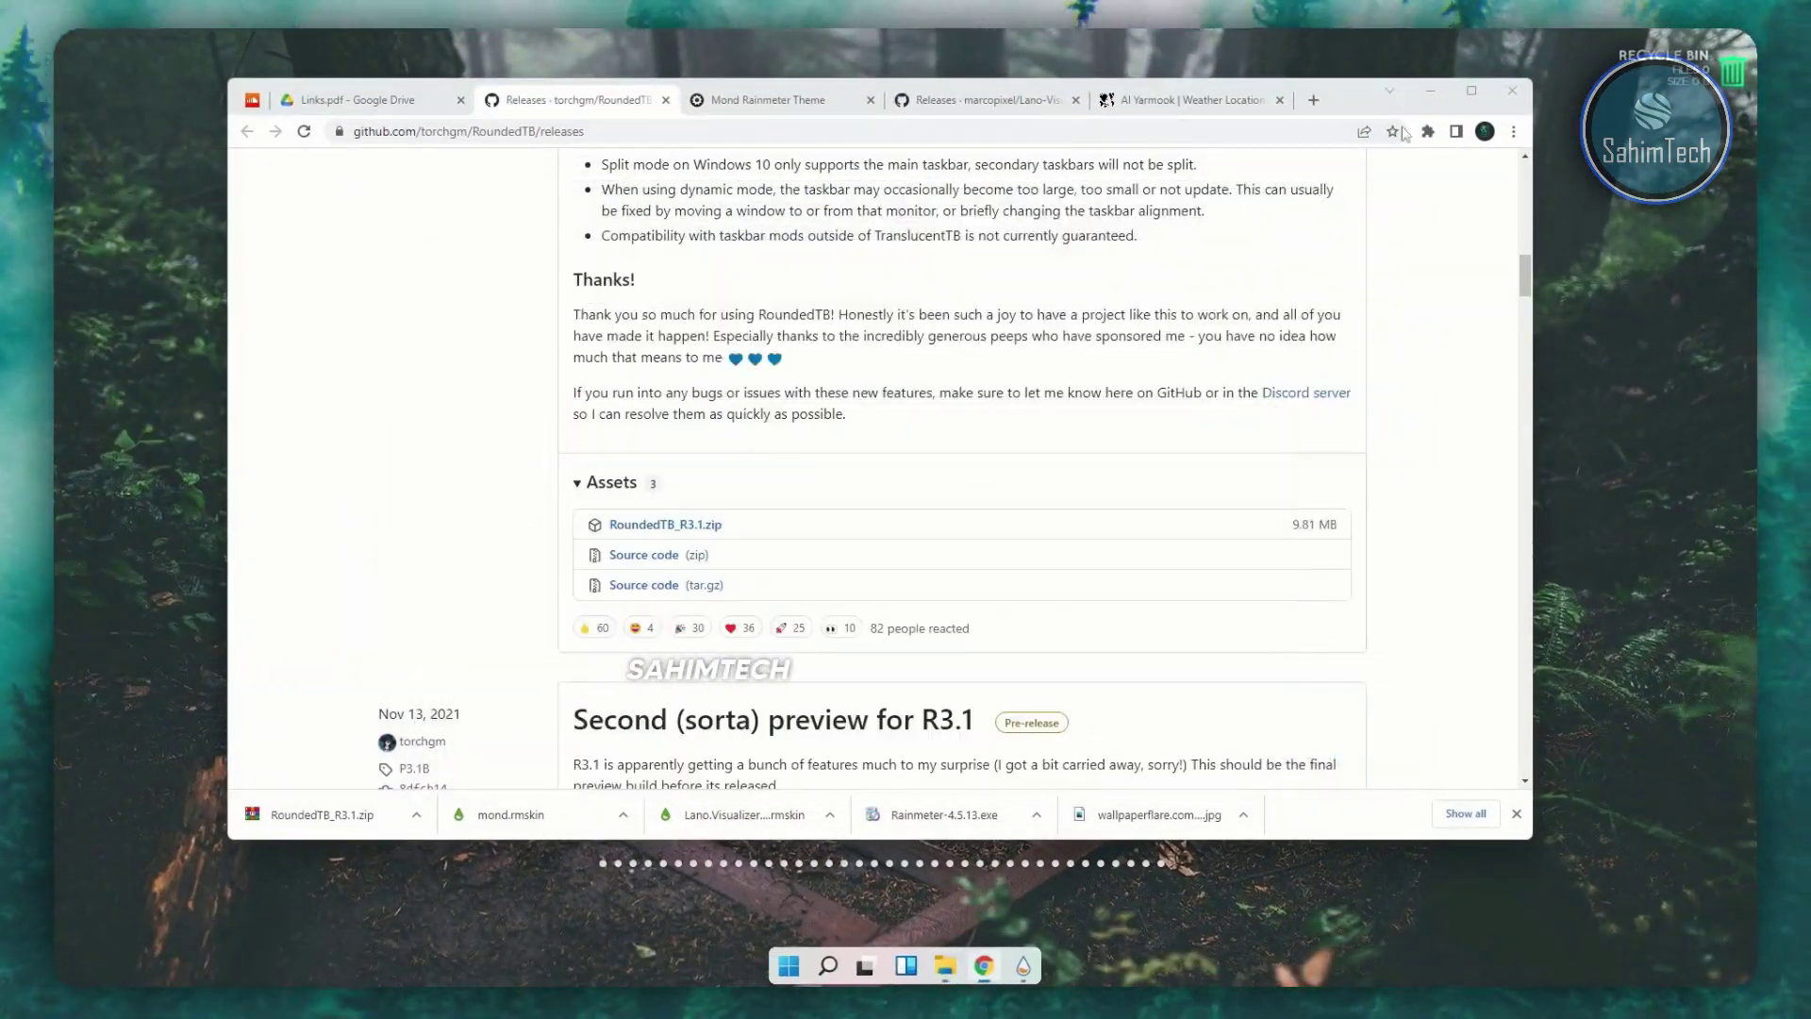
left_click(1441, 94)
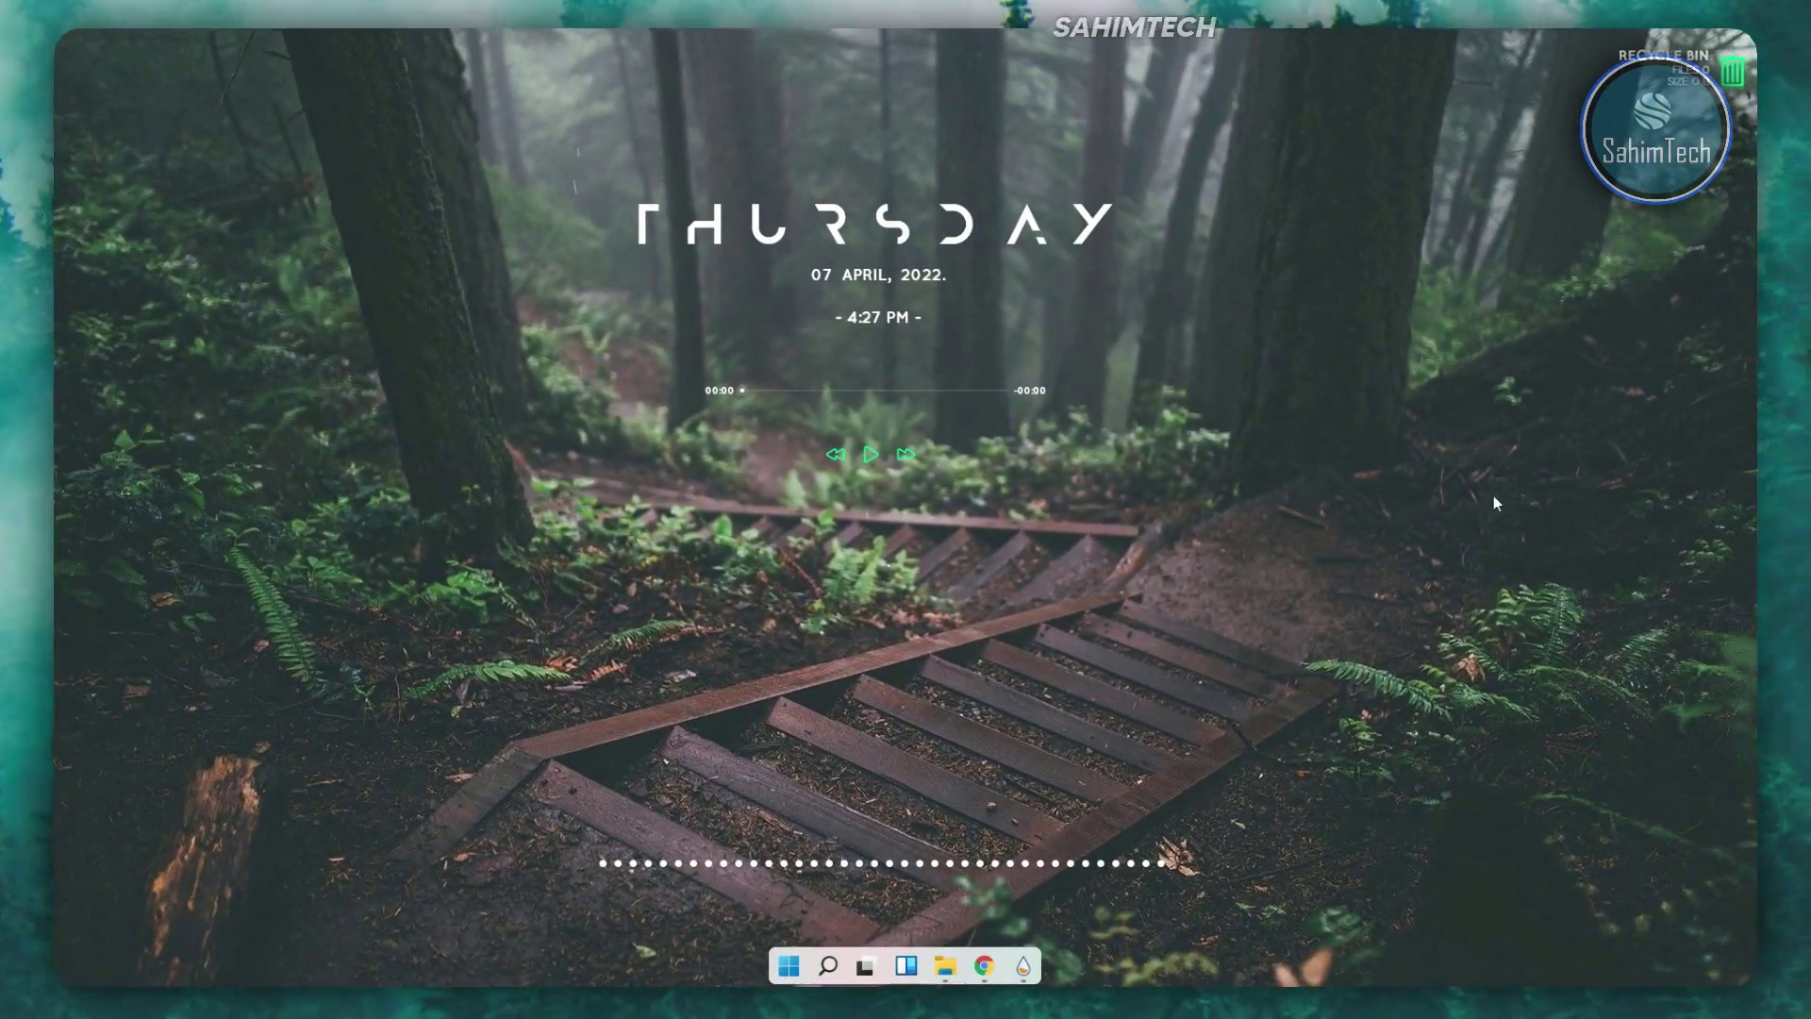
- Open RoundedTB's settings from the system tray, show its advanced options, and set the taskbar's corner radius to 16
left_click(1598, 958)
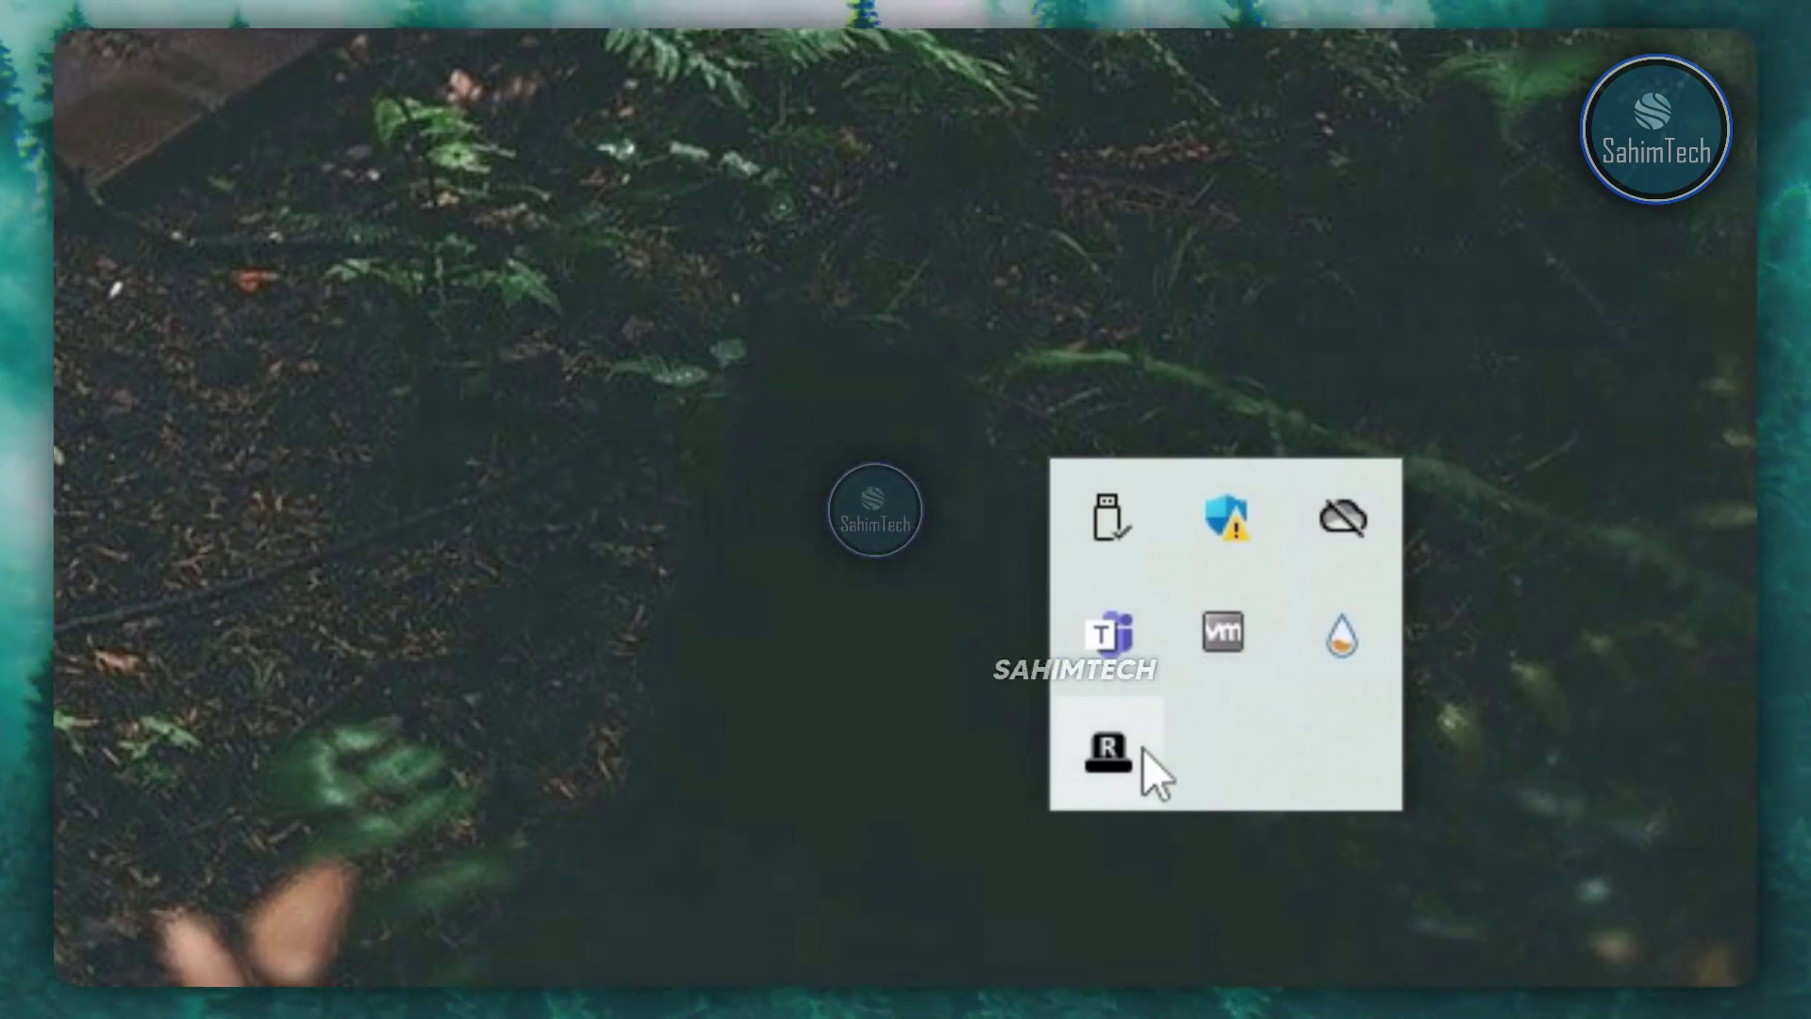
left_click(1144, 750)
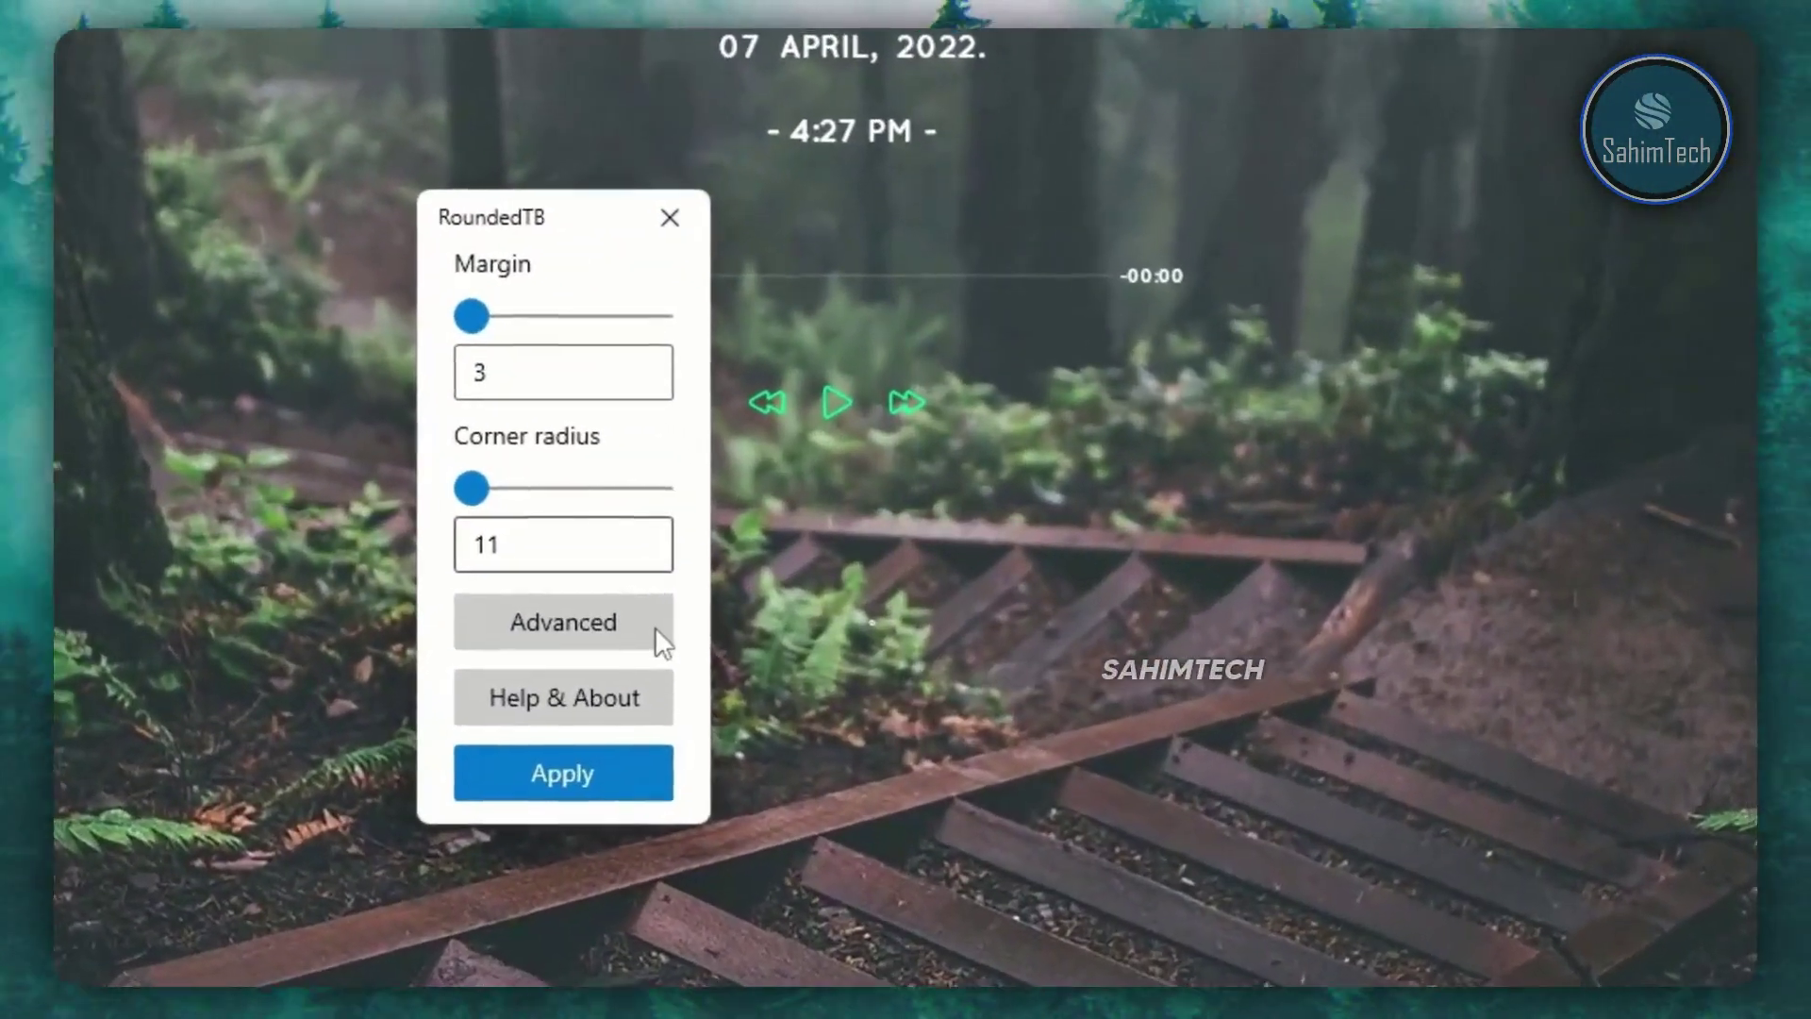
left_click(738, 587)
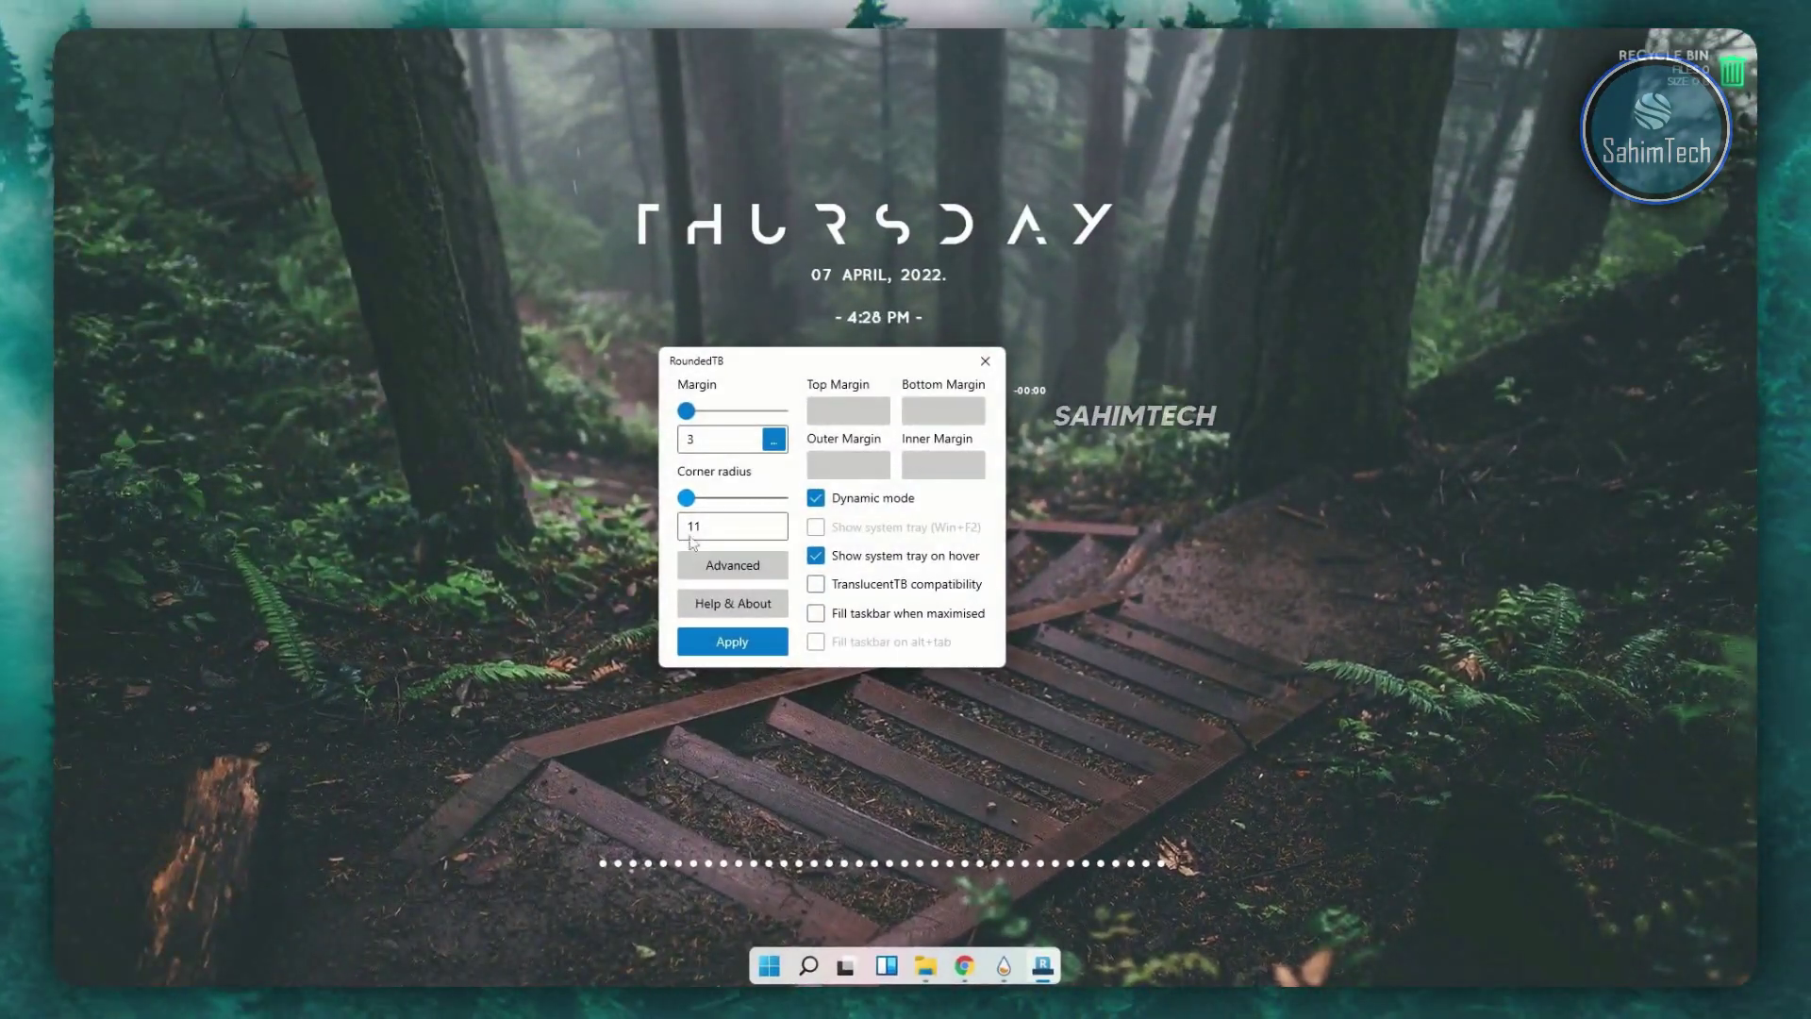
left_click_drag(686, 498, 745, 497)
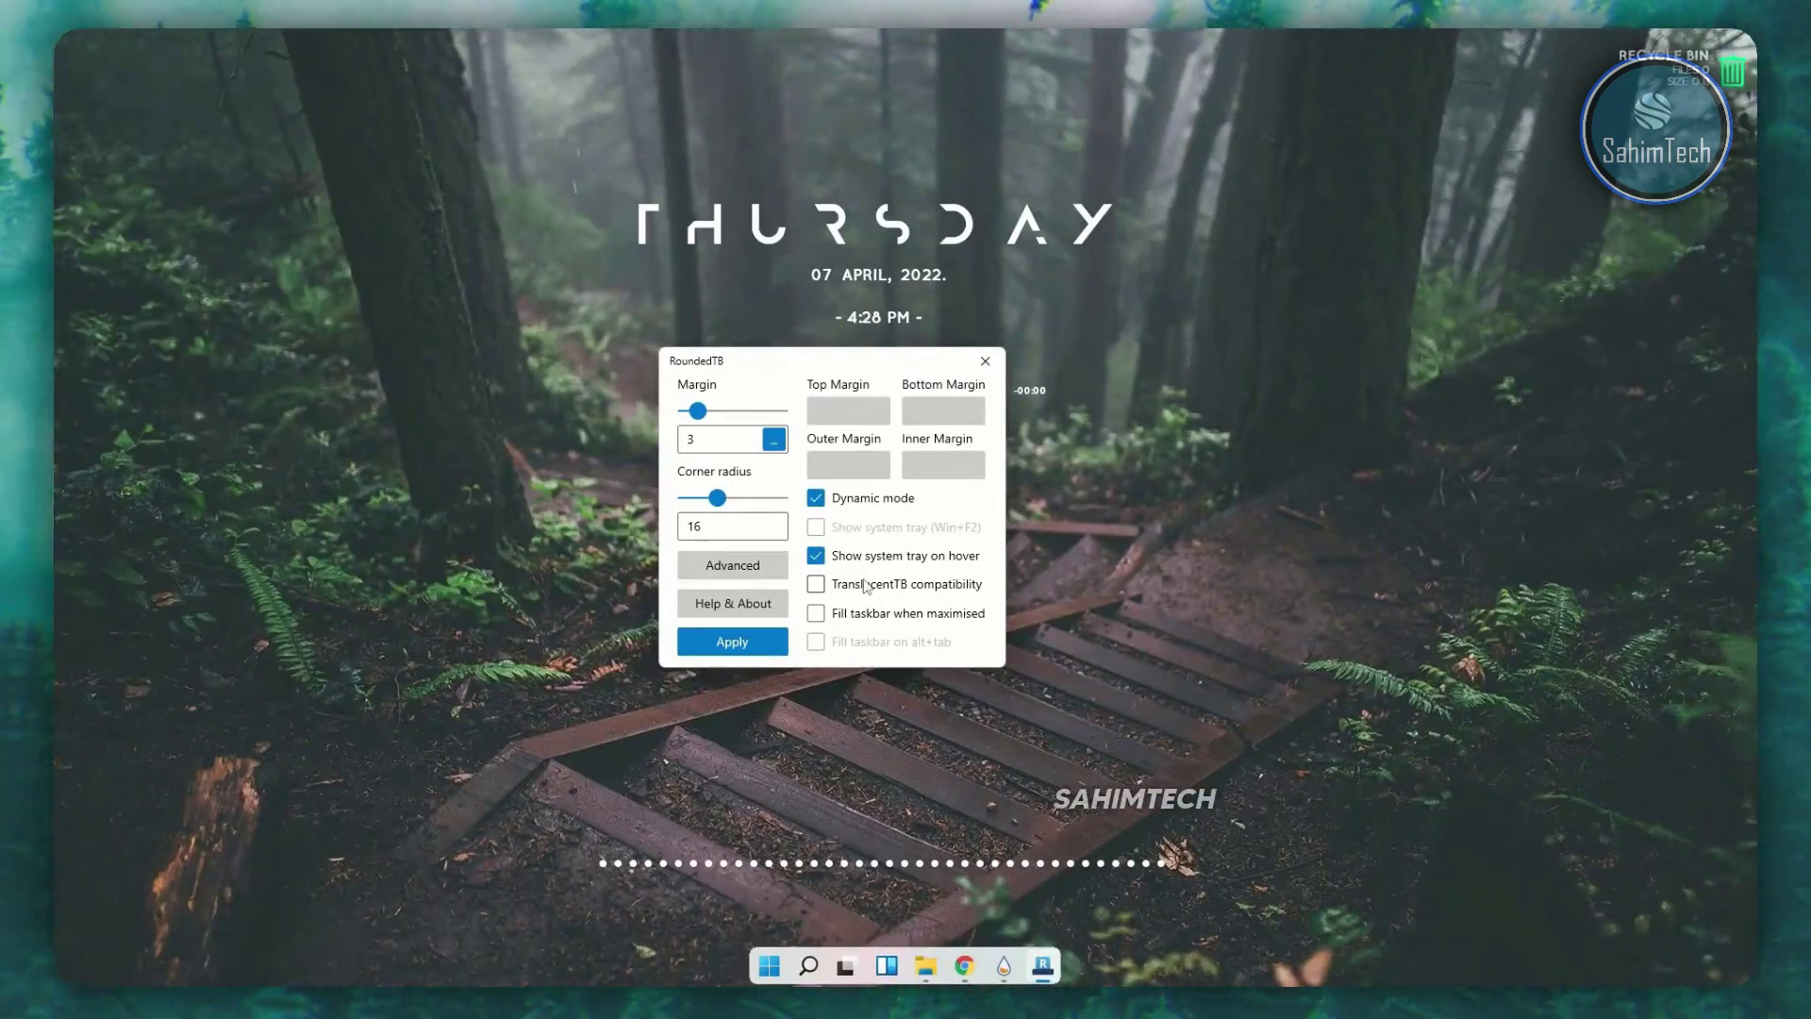
left_click(922, 583)
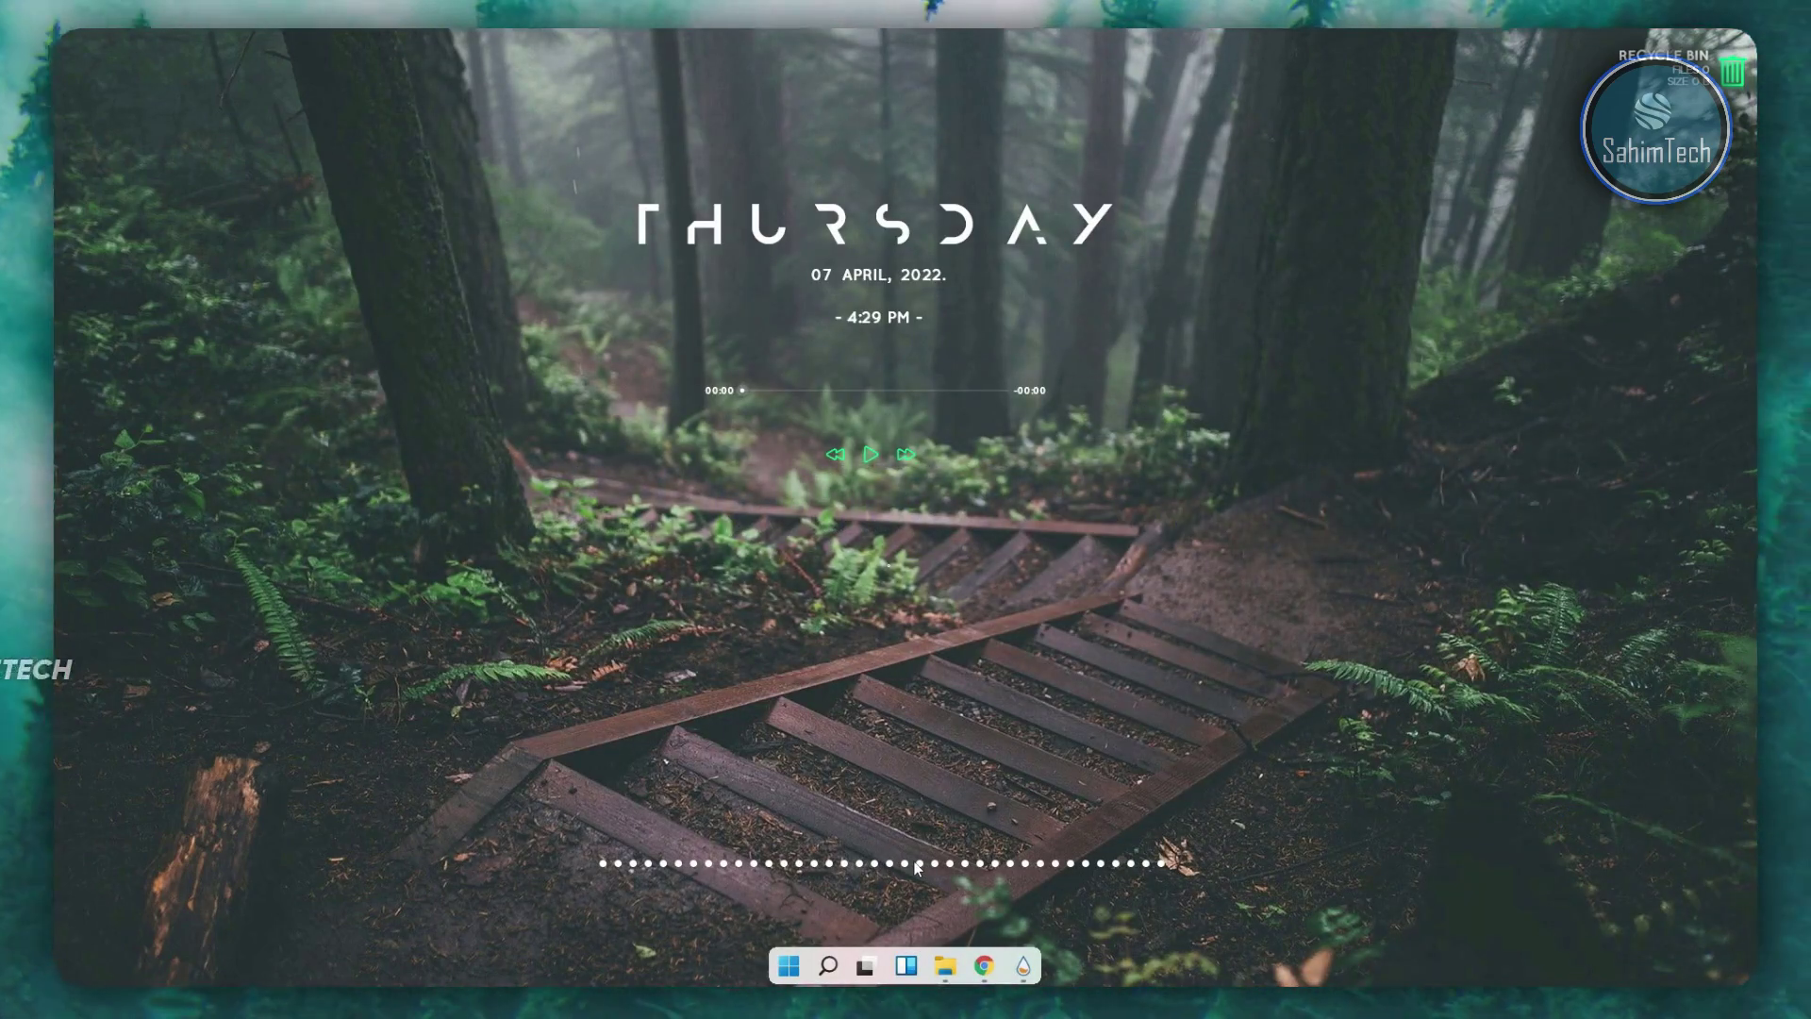
- In Rainmeter's skin manager, turn on click-through for Lano-Visualizer's visualizer.ini and close the manager
left_click(1024, 965)
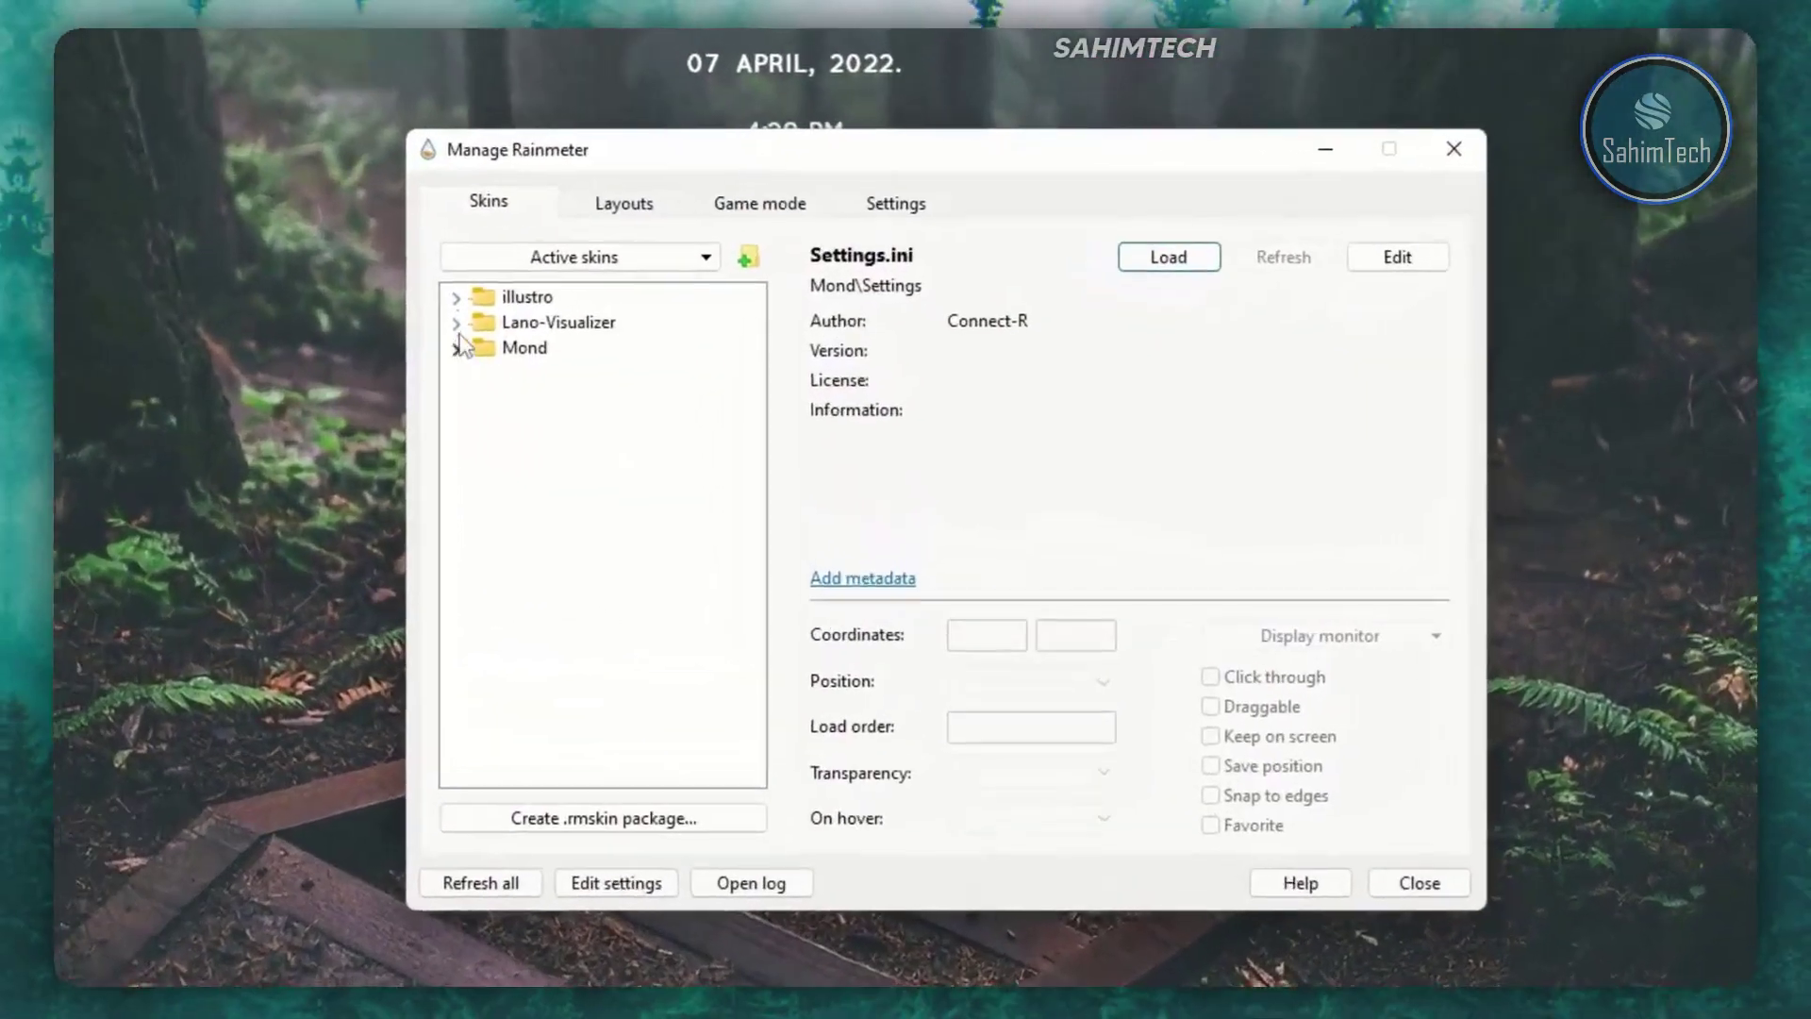
left_click(668, 435)
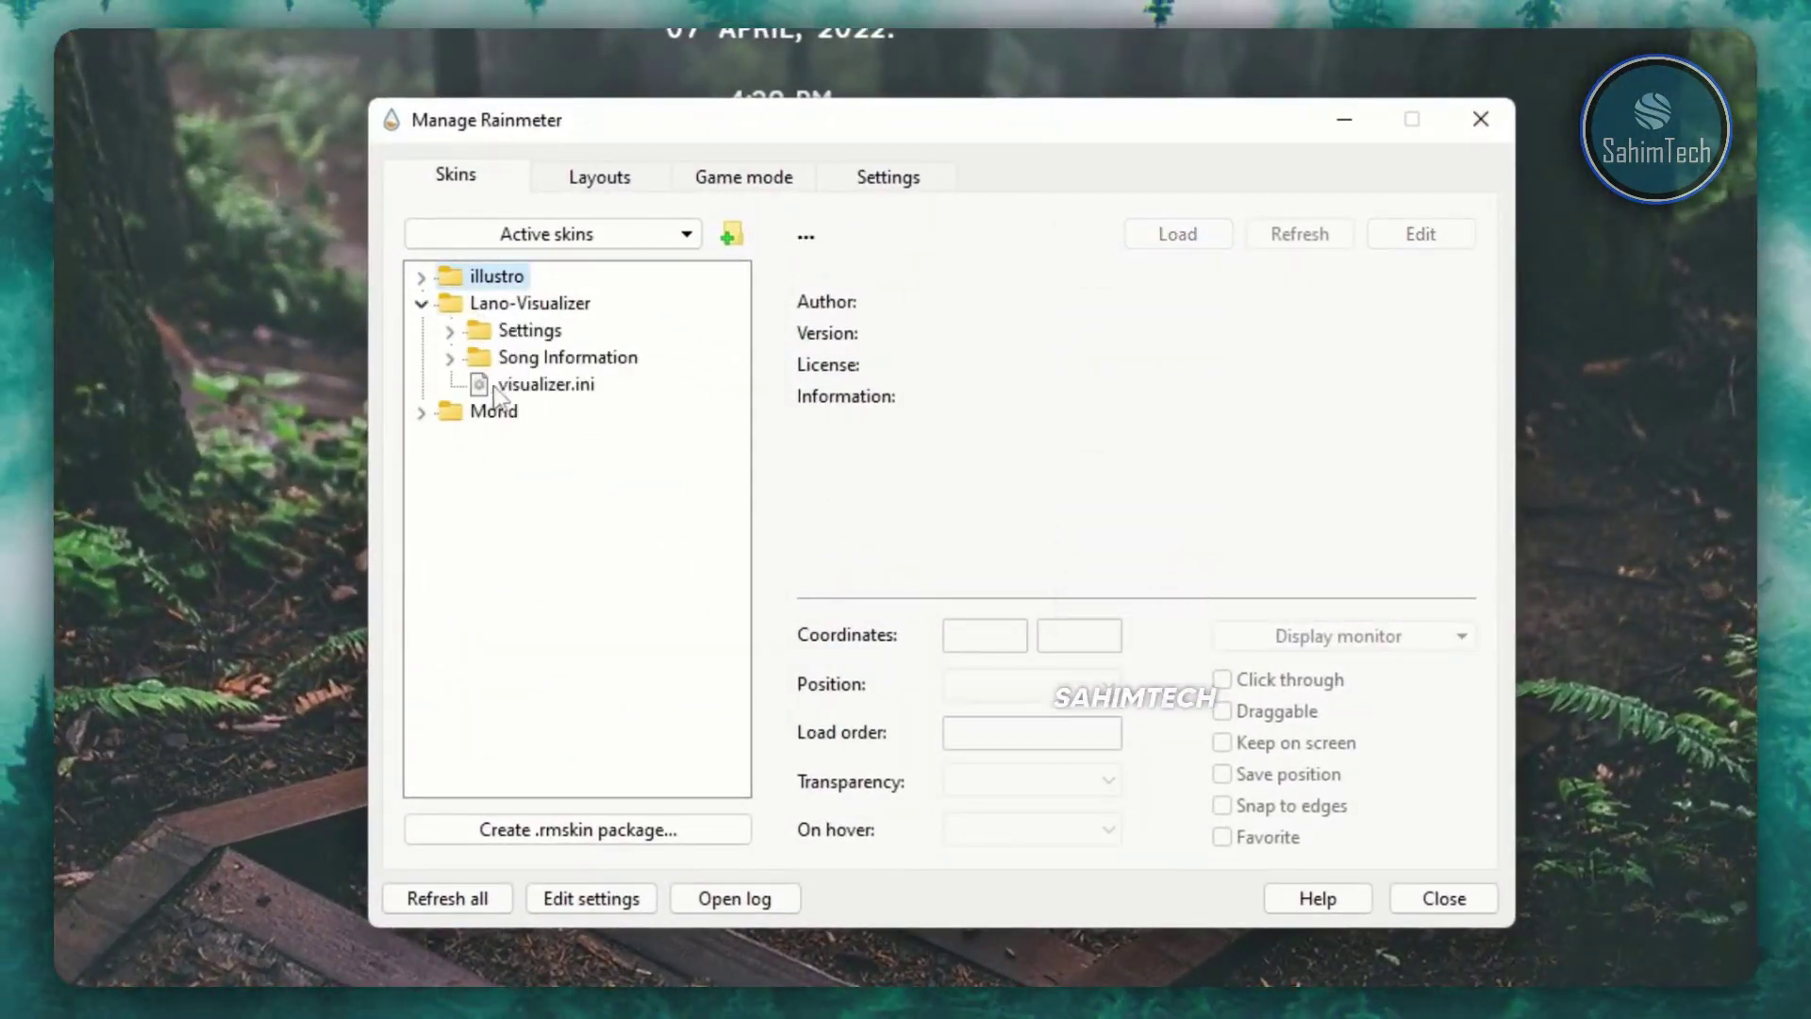
left_click(547, 385)
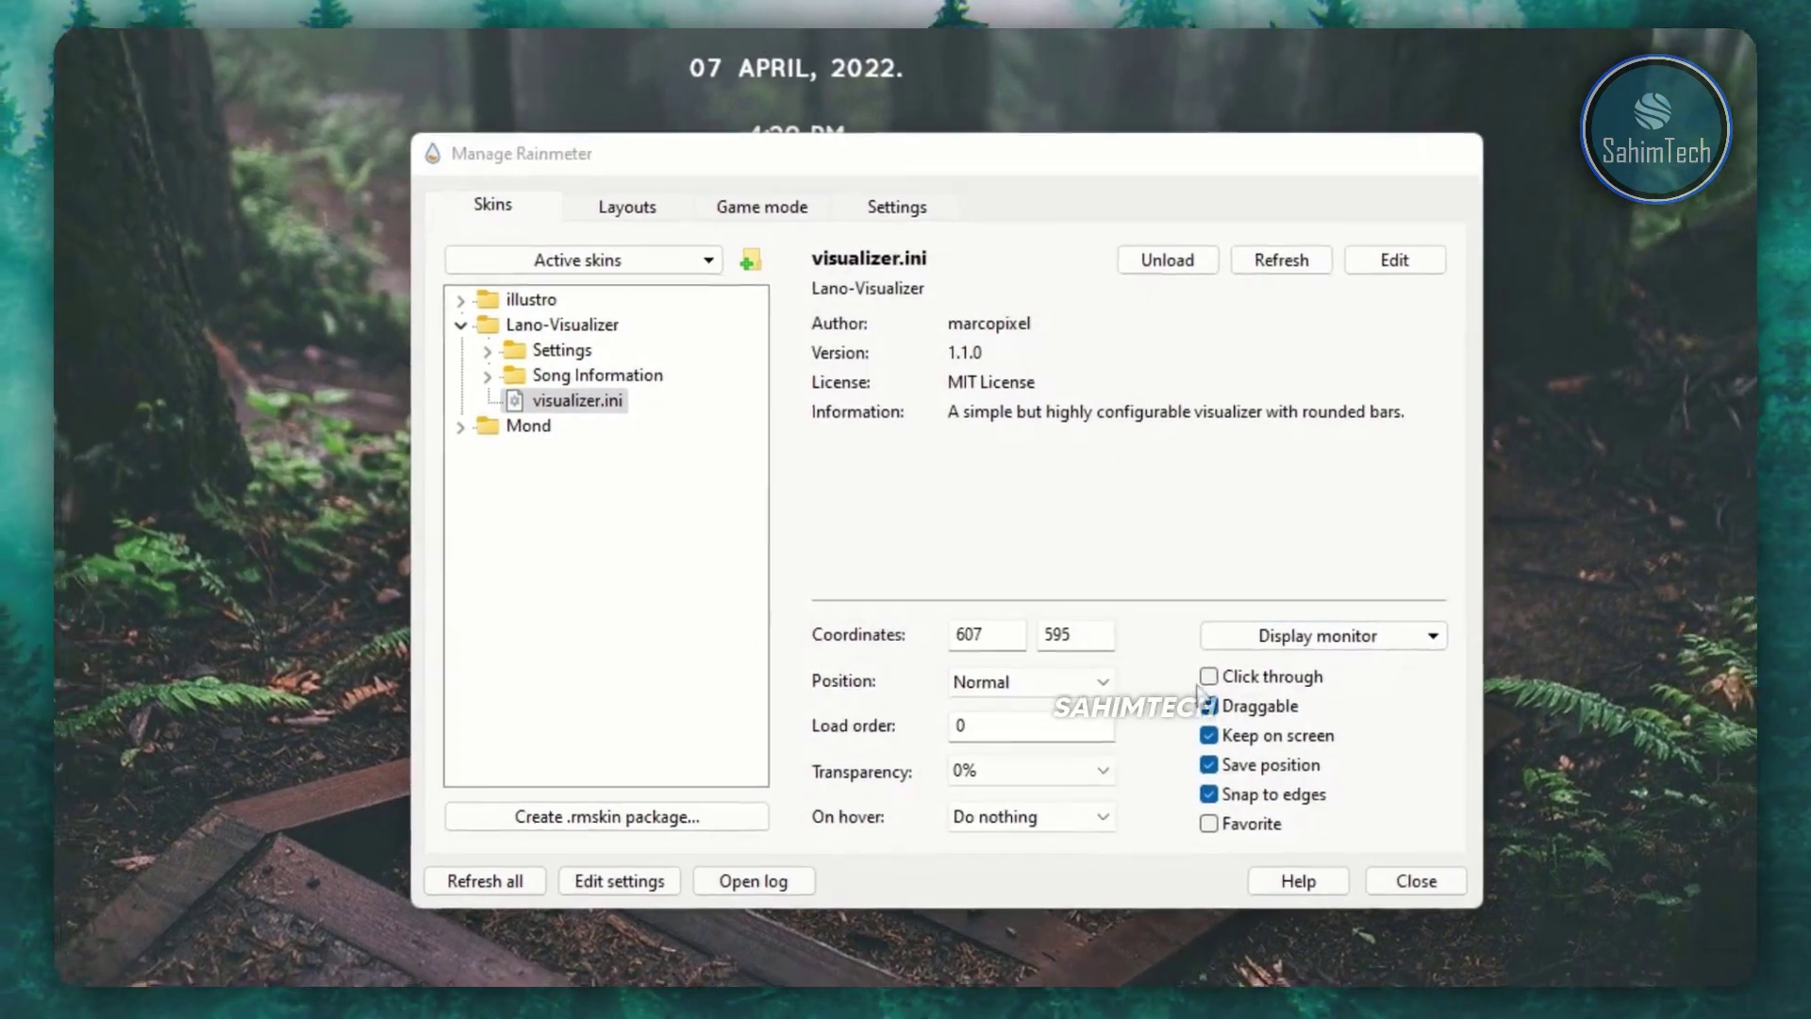
left_click(1444, 898)
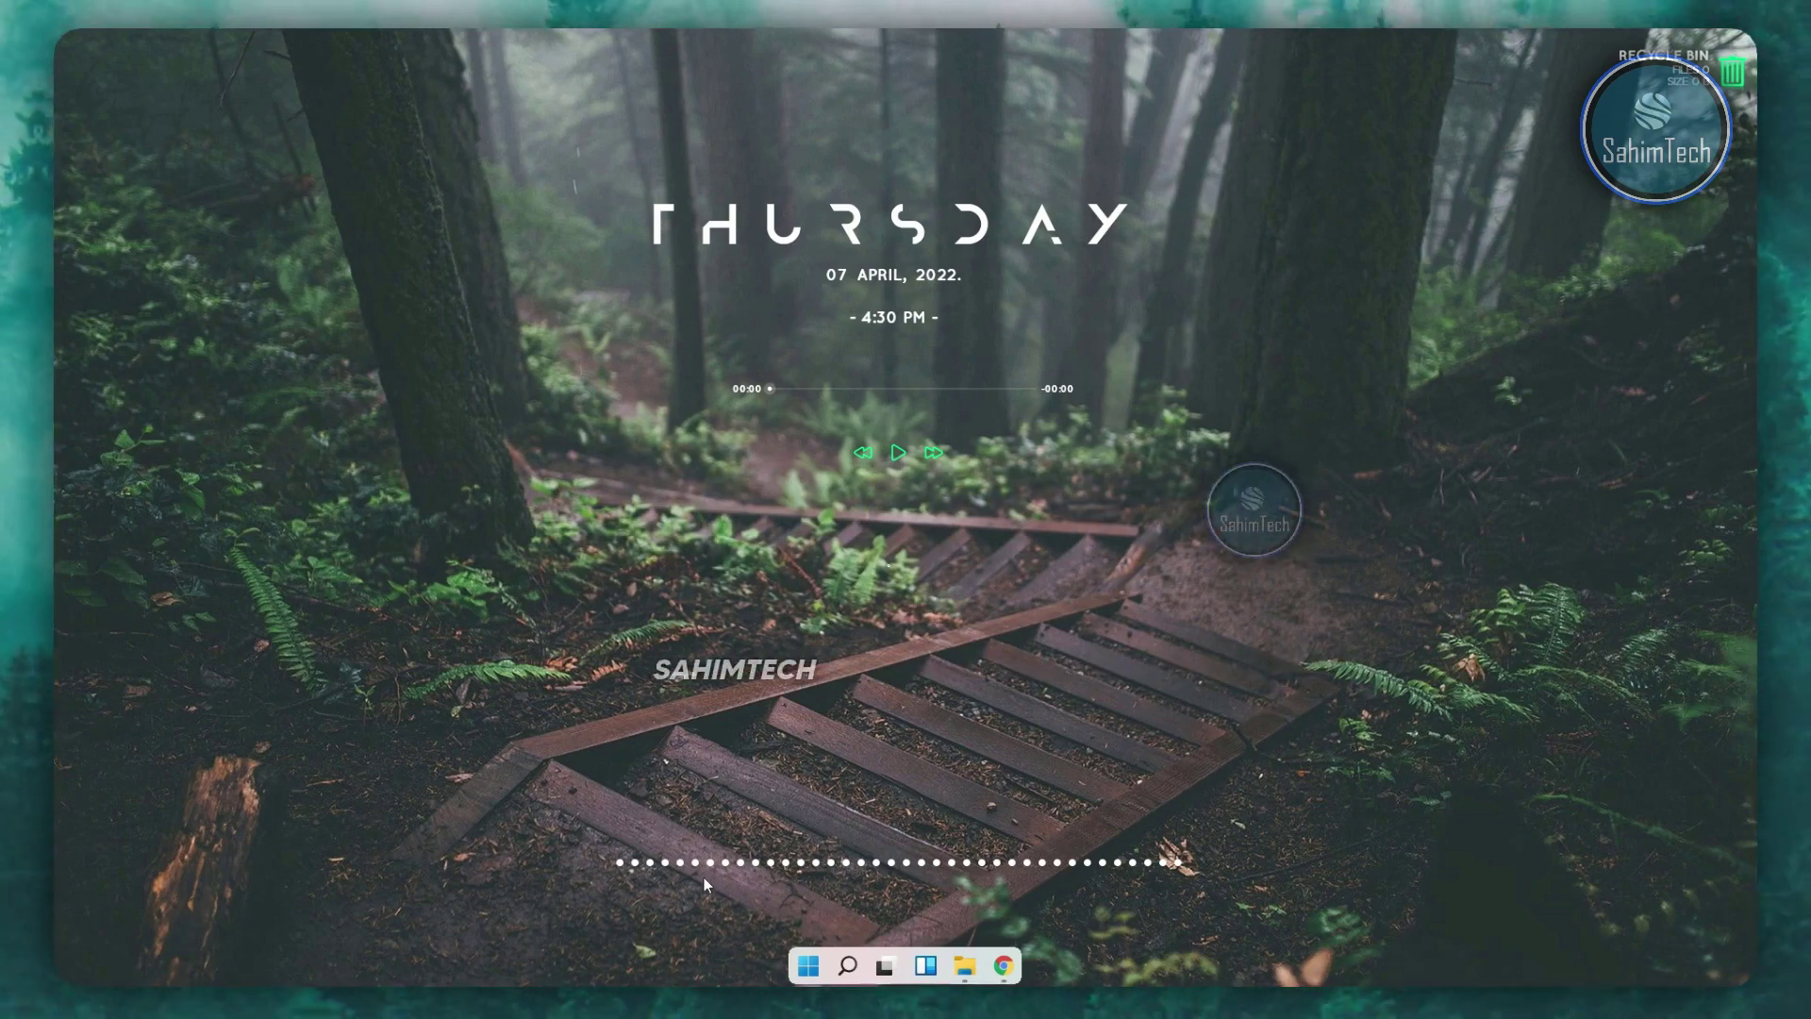
- Switch to Chrome, play Jarico & Vlad Gluschenko - Weekend on SoundCloud from about 0:56, and minimize the browser
mouse_move(1002, 972)
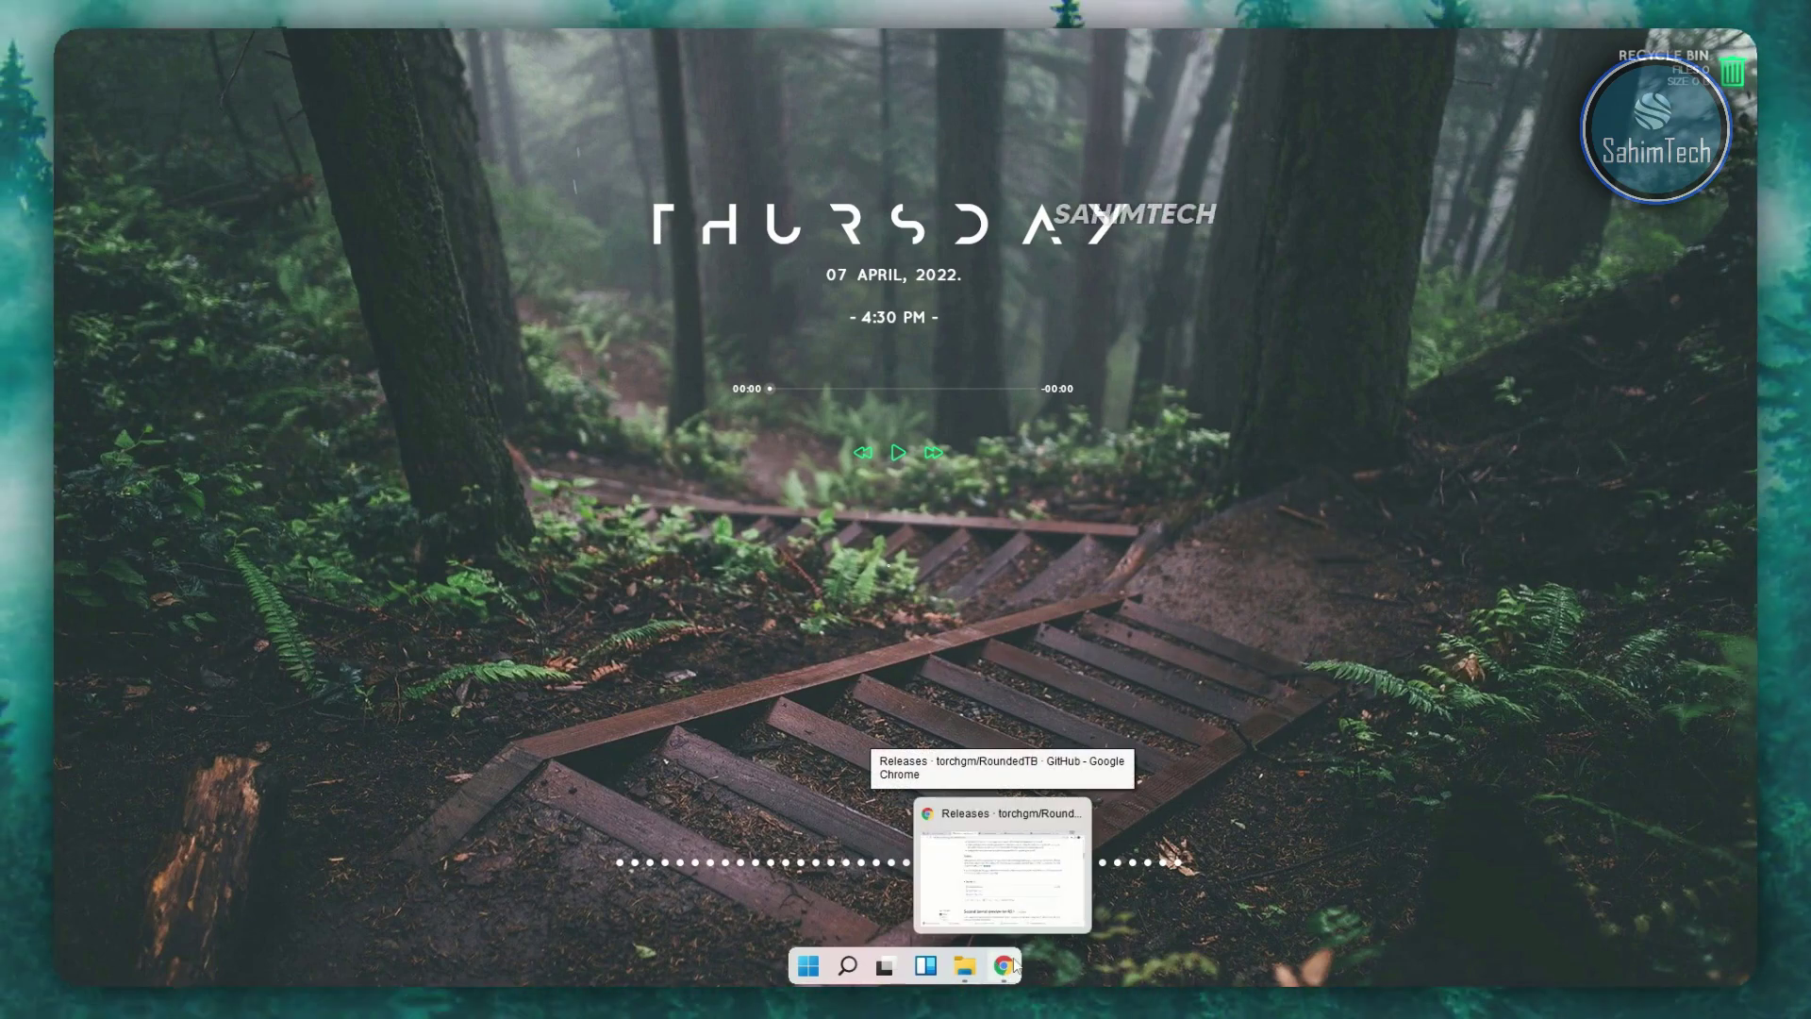
left_click(1005, 966)
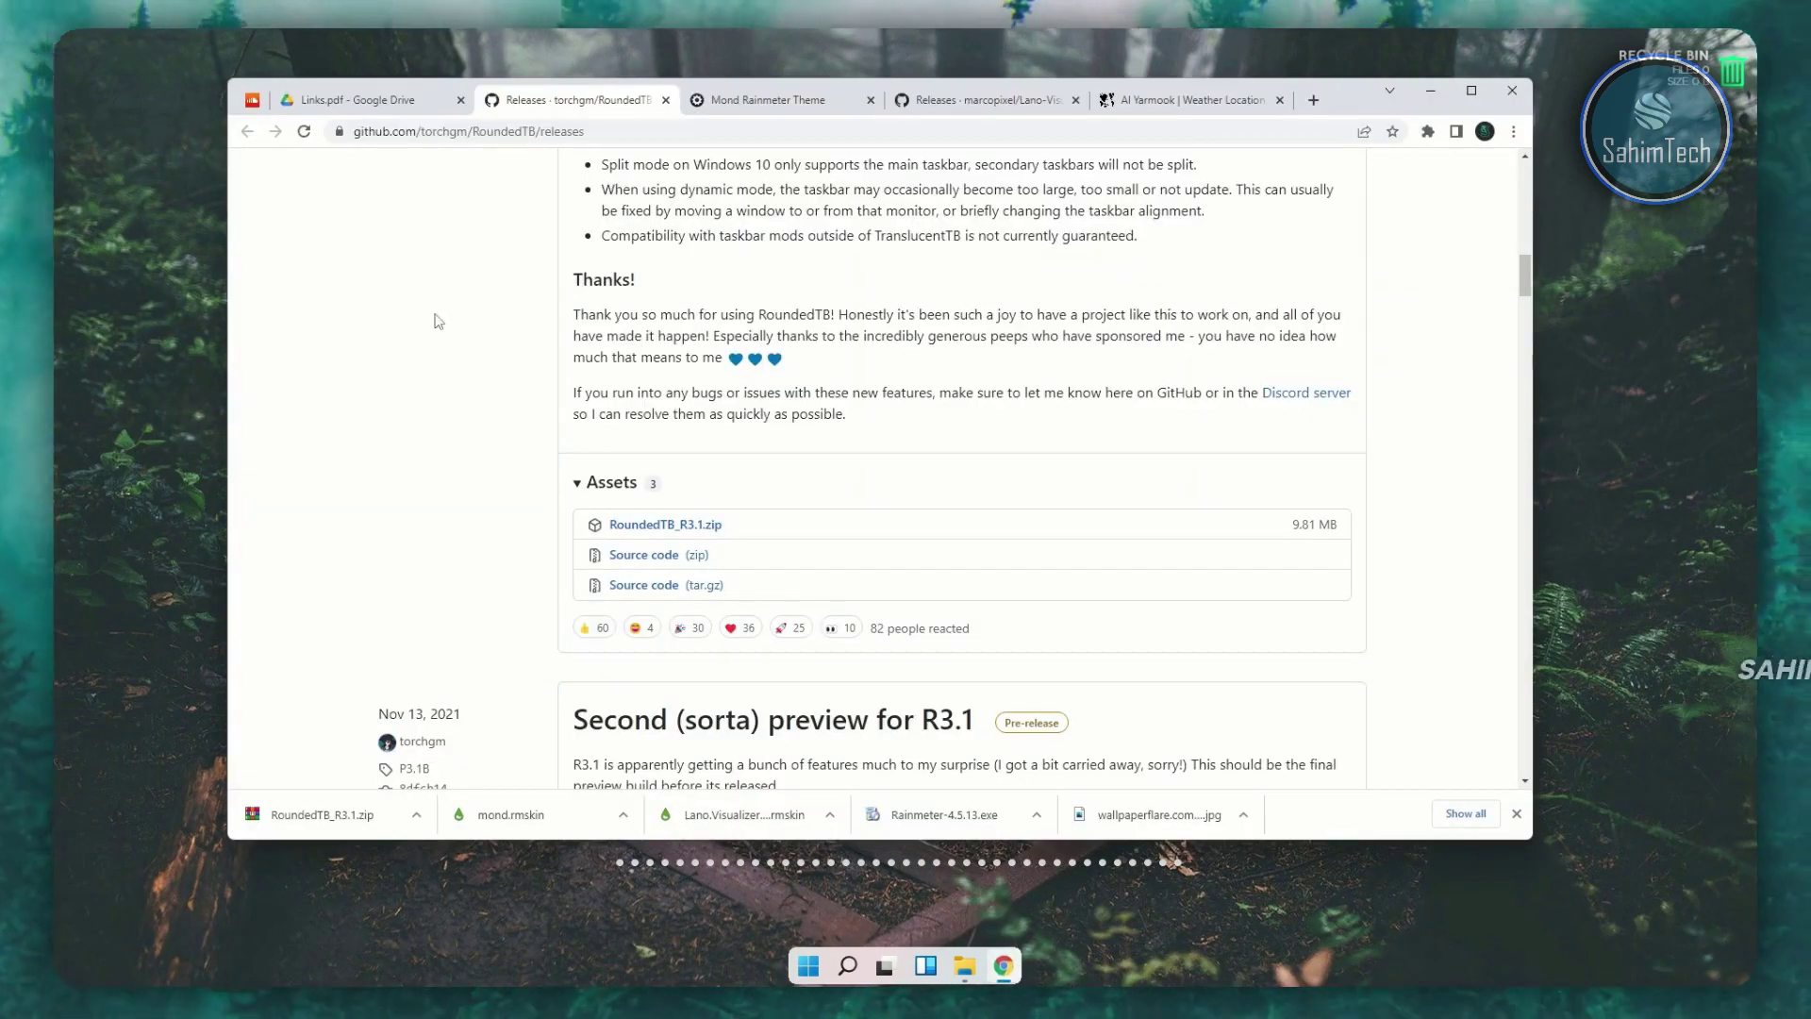
left_click(257, 99)
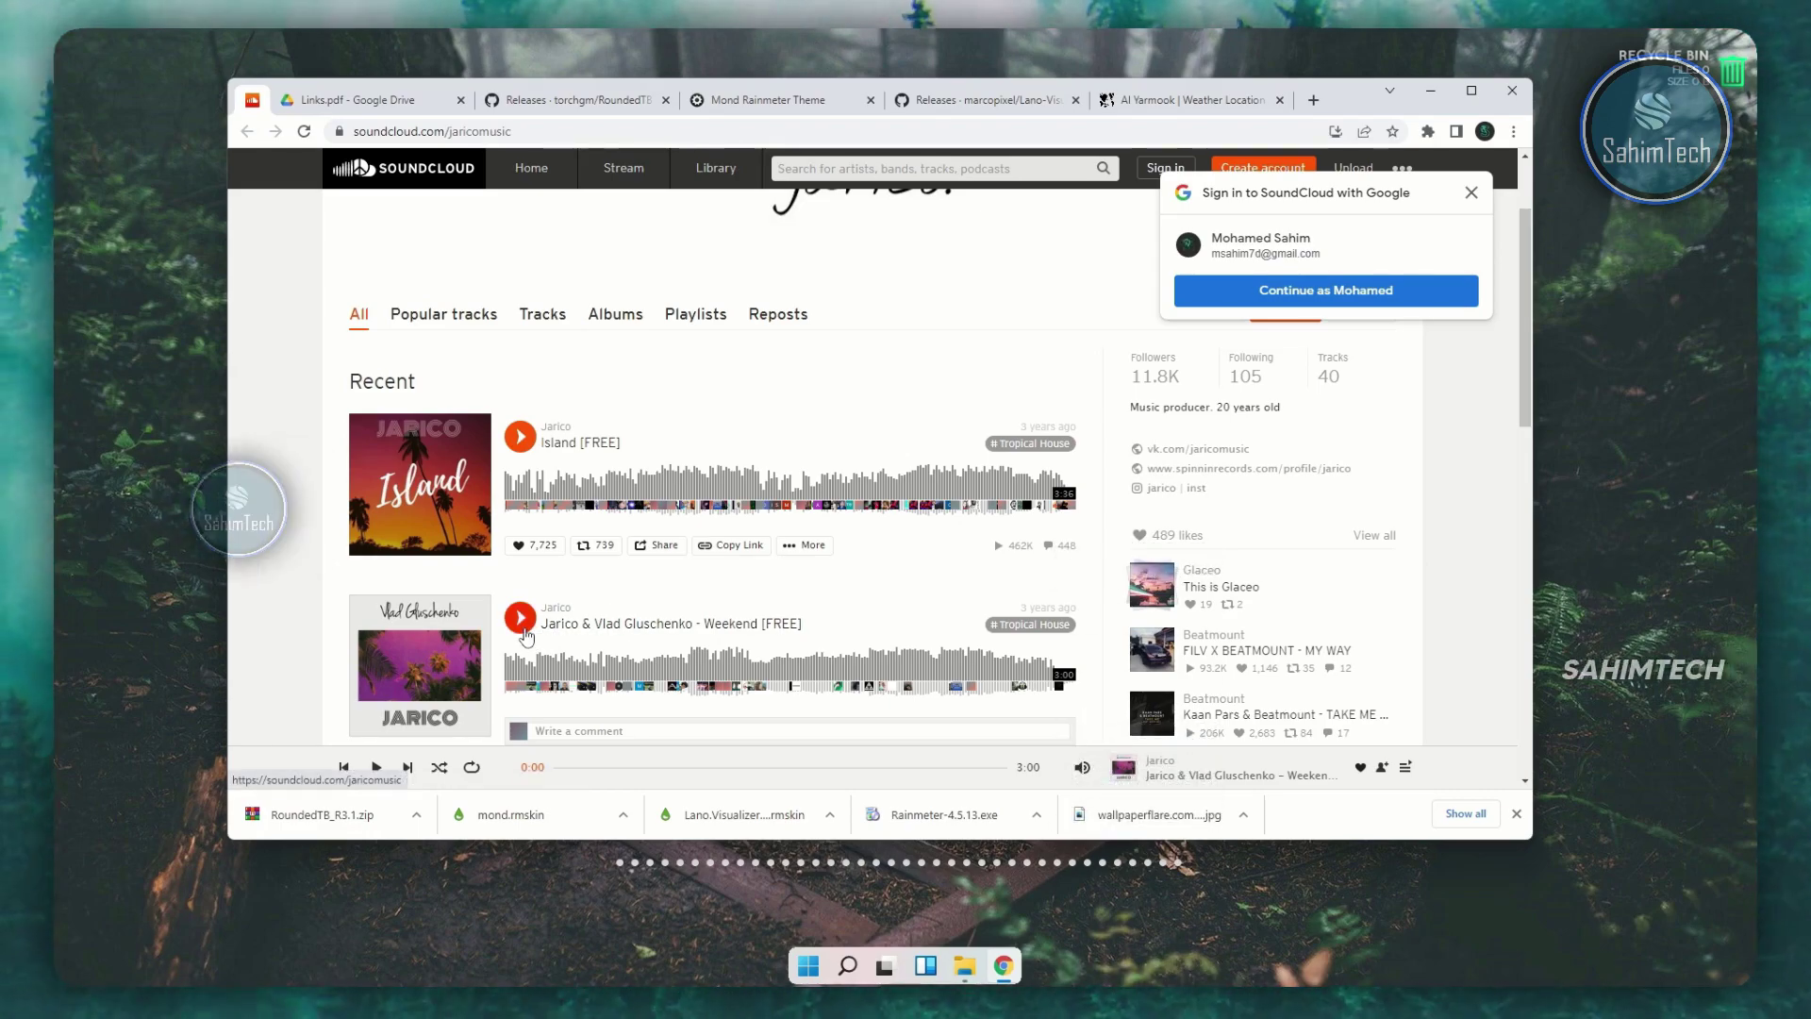
left_click(679, 665)
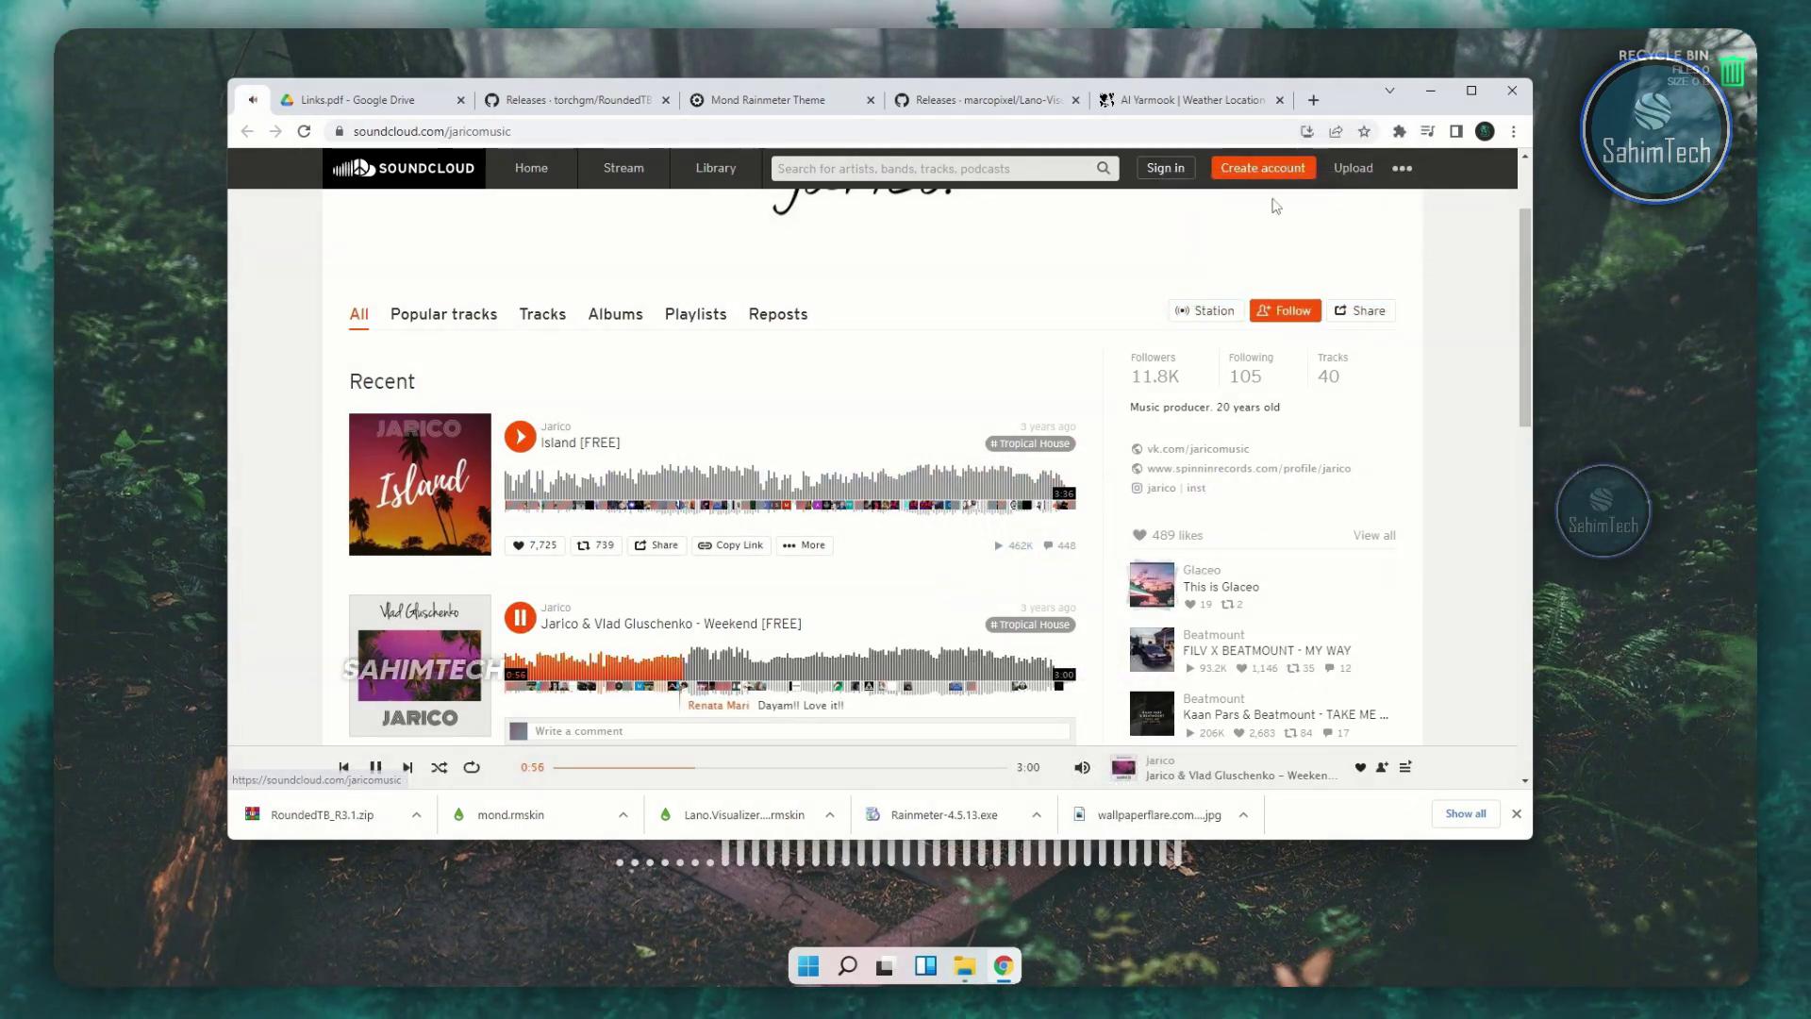
left_click(1442, 91)
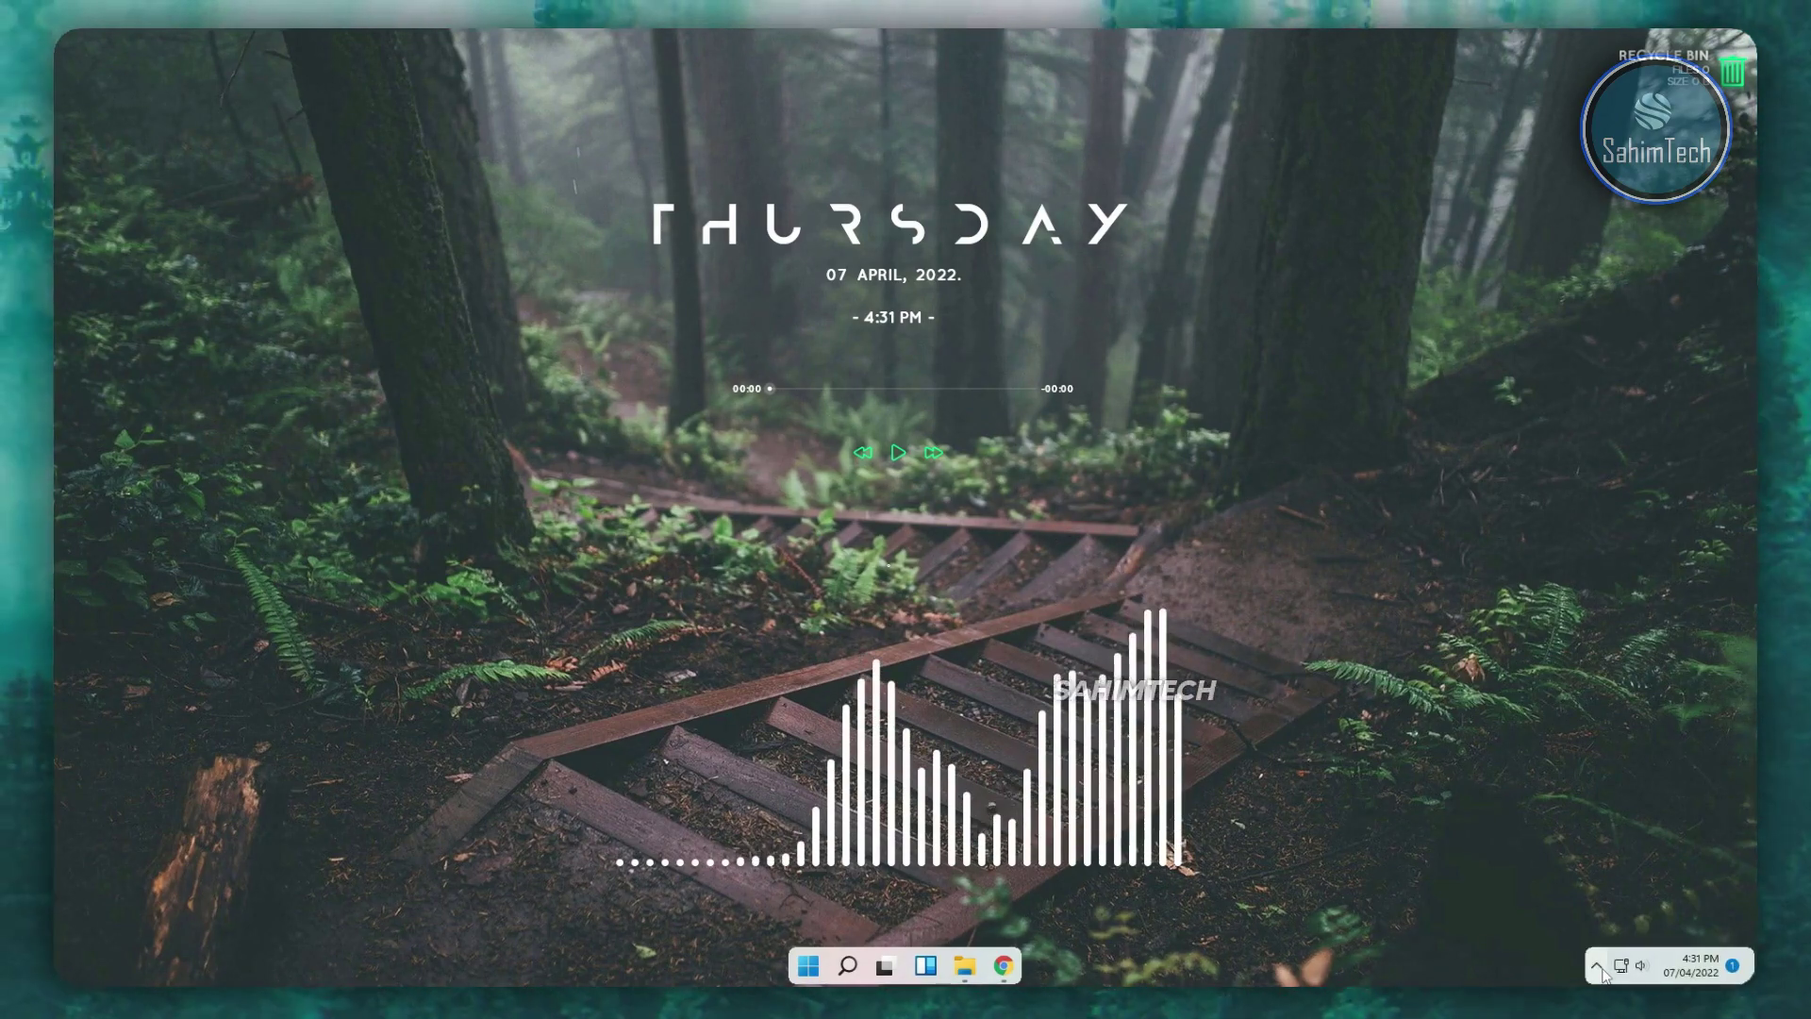
- Reopen Rainmeter's skin manager, turn off click-through for Lano-Visualizer's visualizer.ini, and minimize the manager
left_click(1597, 965)
left_click(1632, 881)
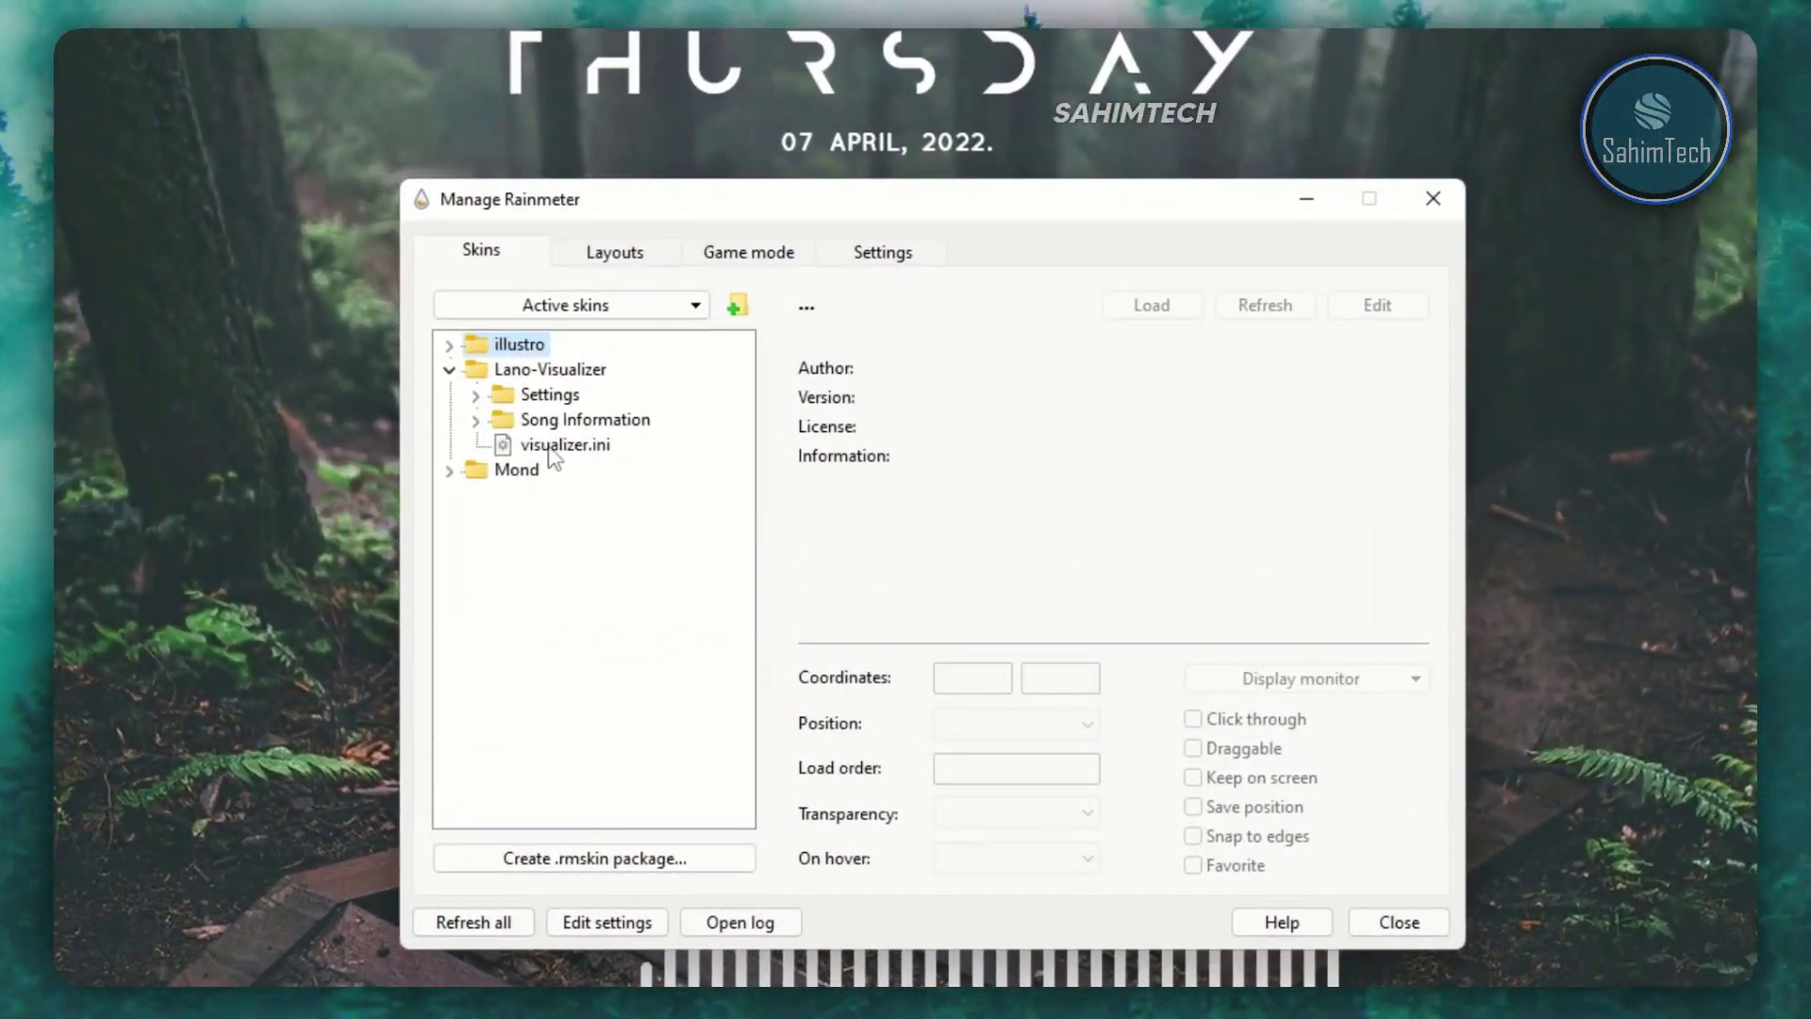
left_click(556, 445)
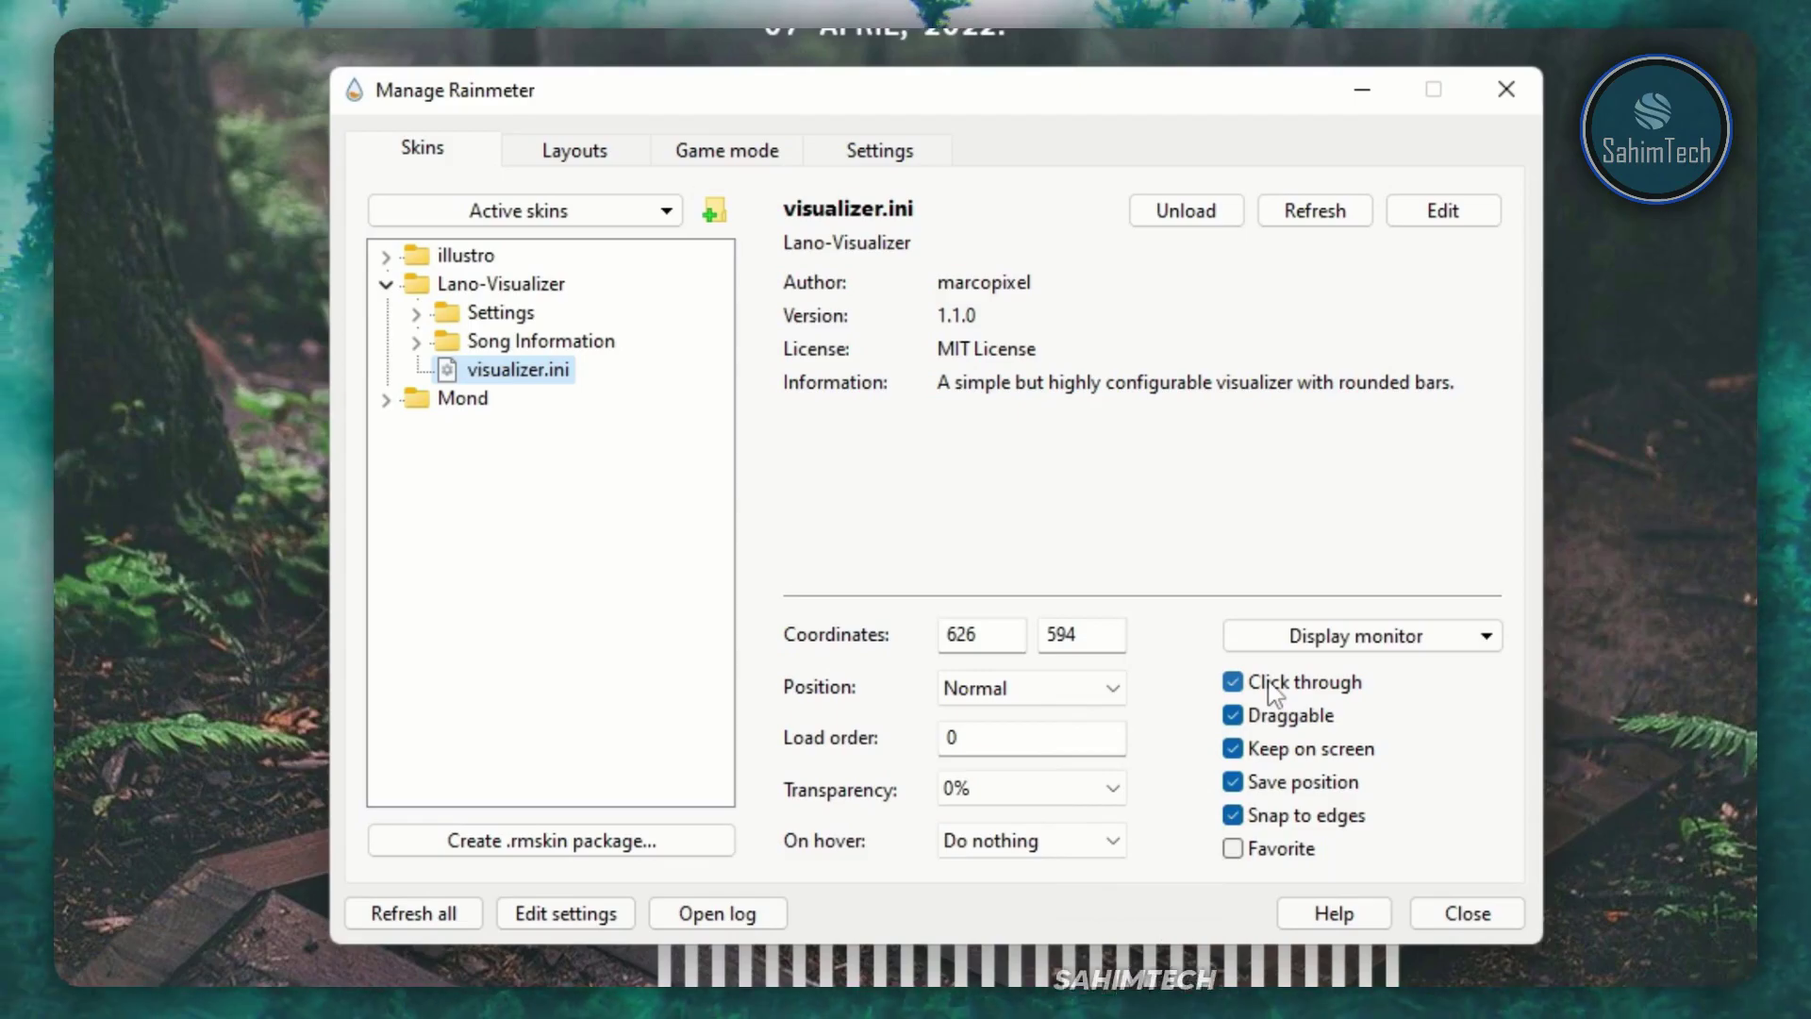
left_click(1364, 93)
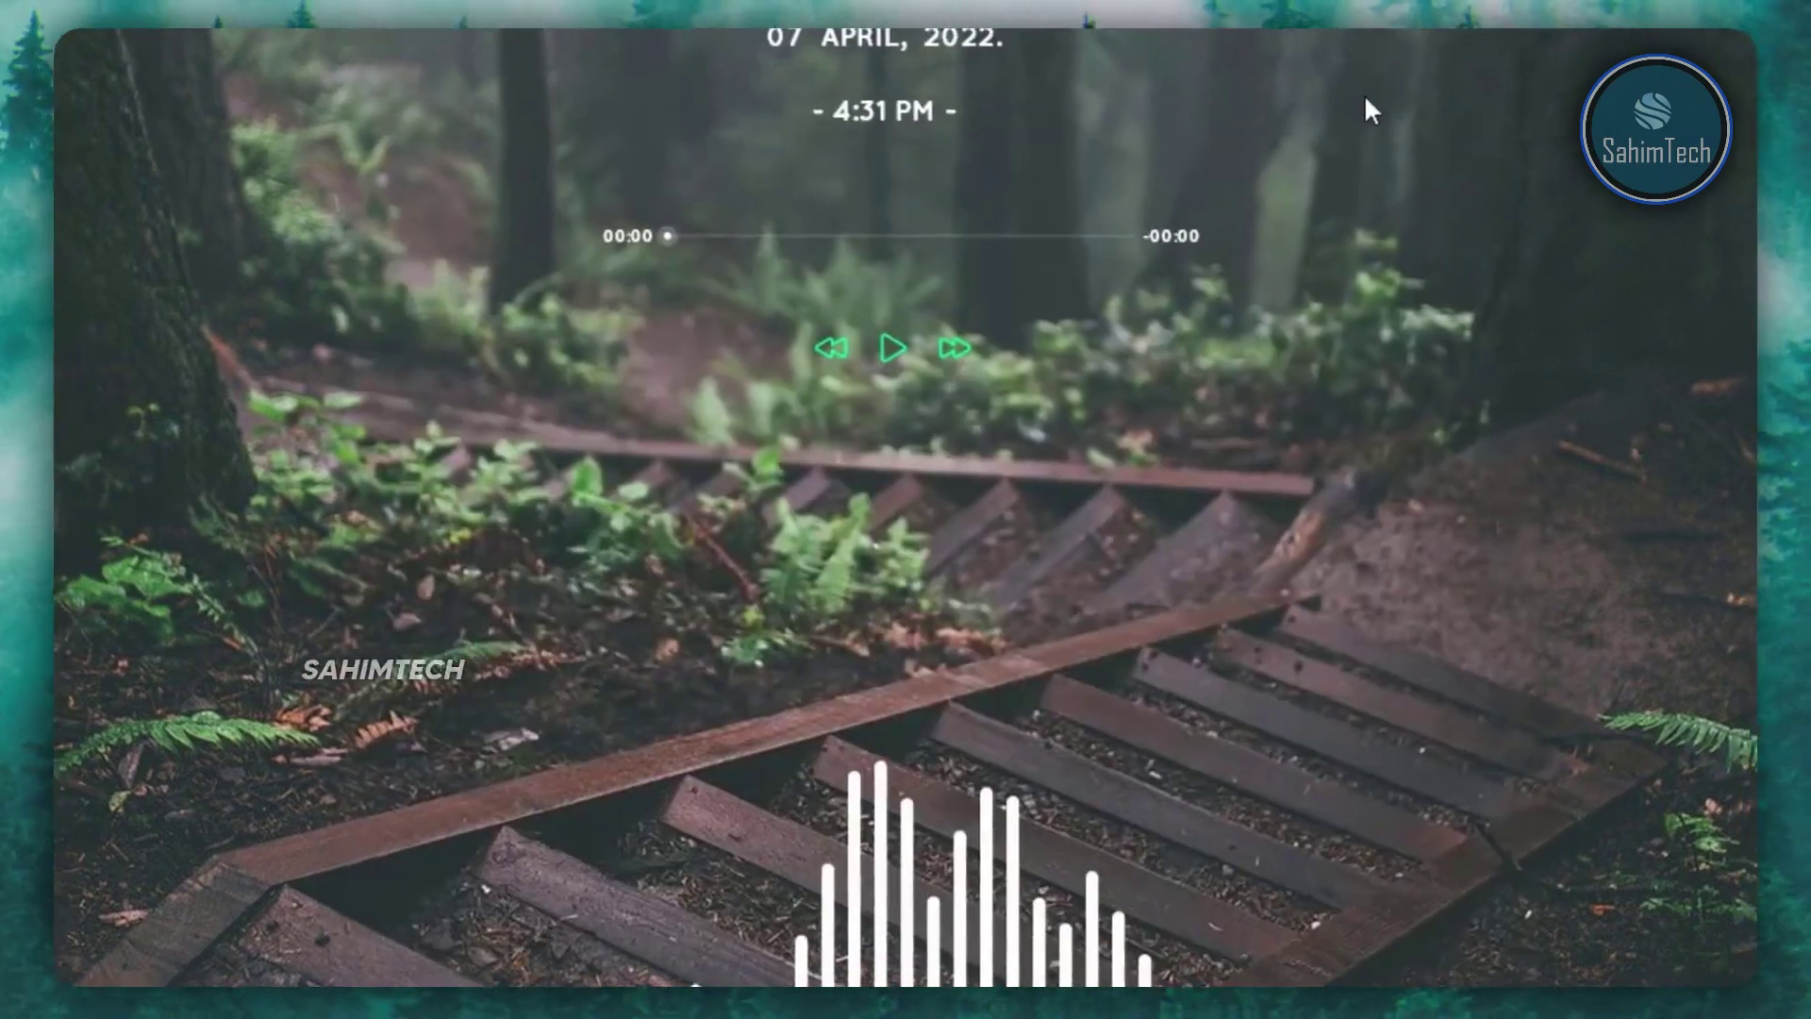
- Open the Lano-Visualizer settings, reduce the visualizer height to 93px, and close the settings
right_click(979, 521)
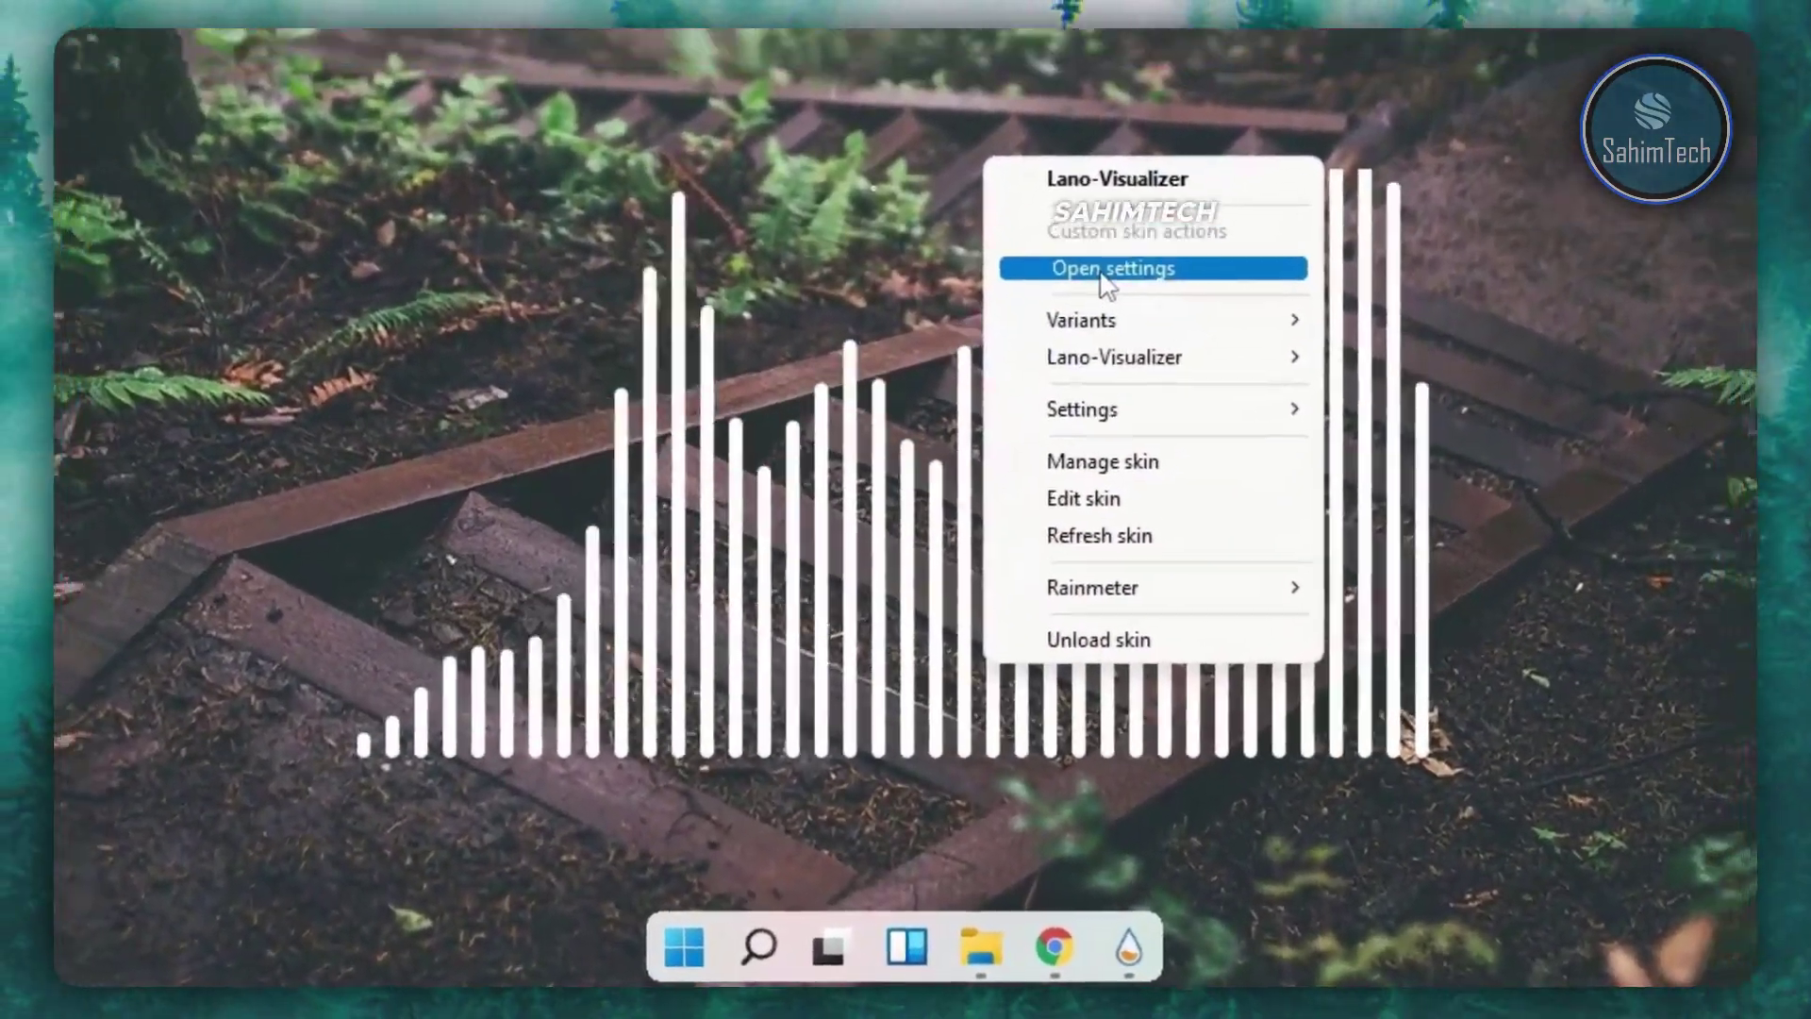
left_click(1025, 571)
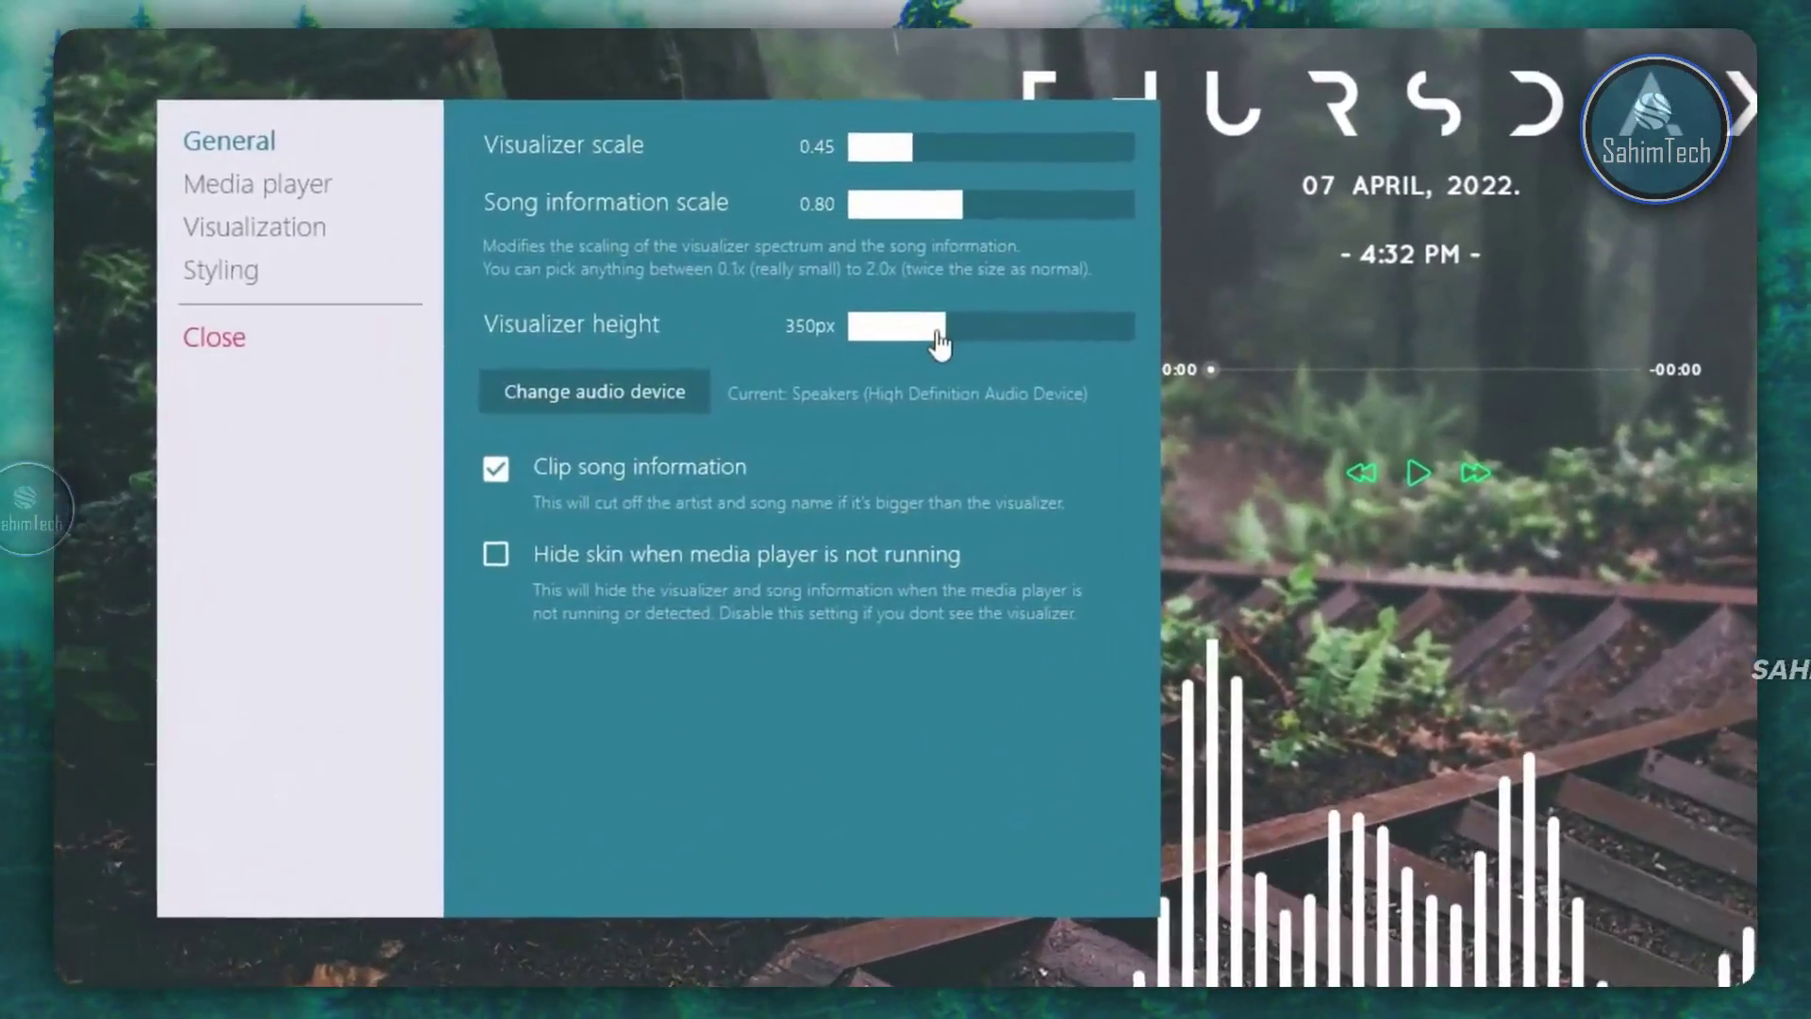
left_click_drag(719, 348, 696, 364)
left_click_drag(911, 351, 907, 347)
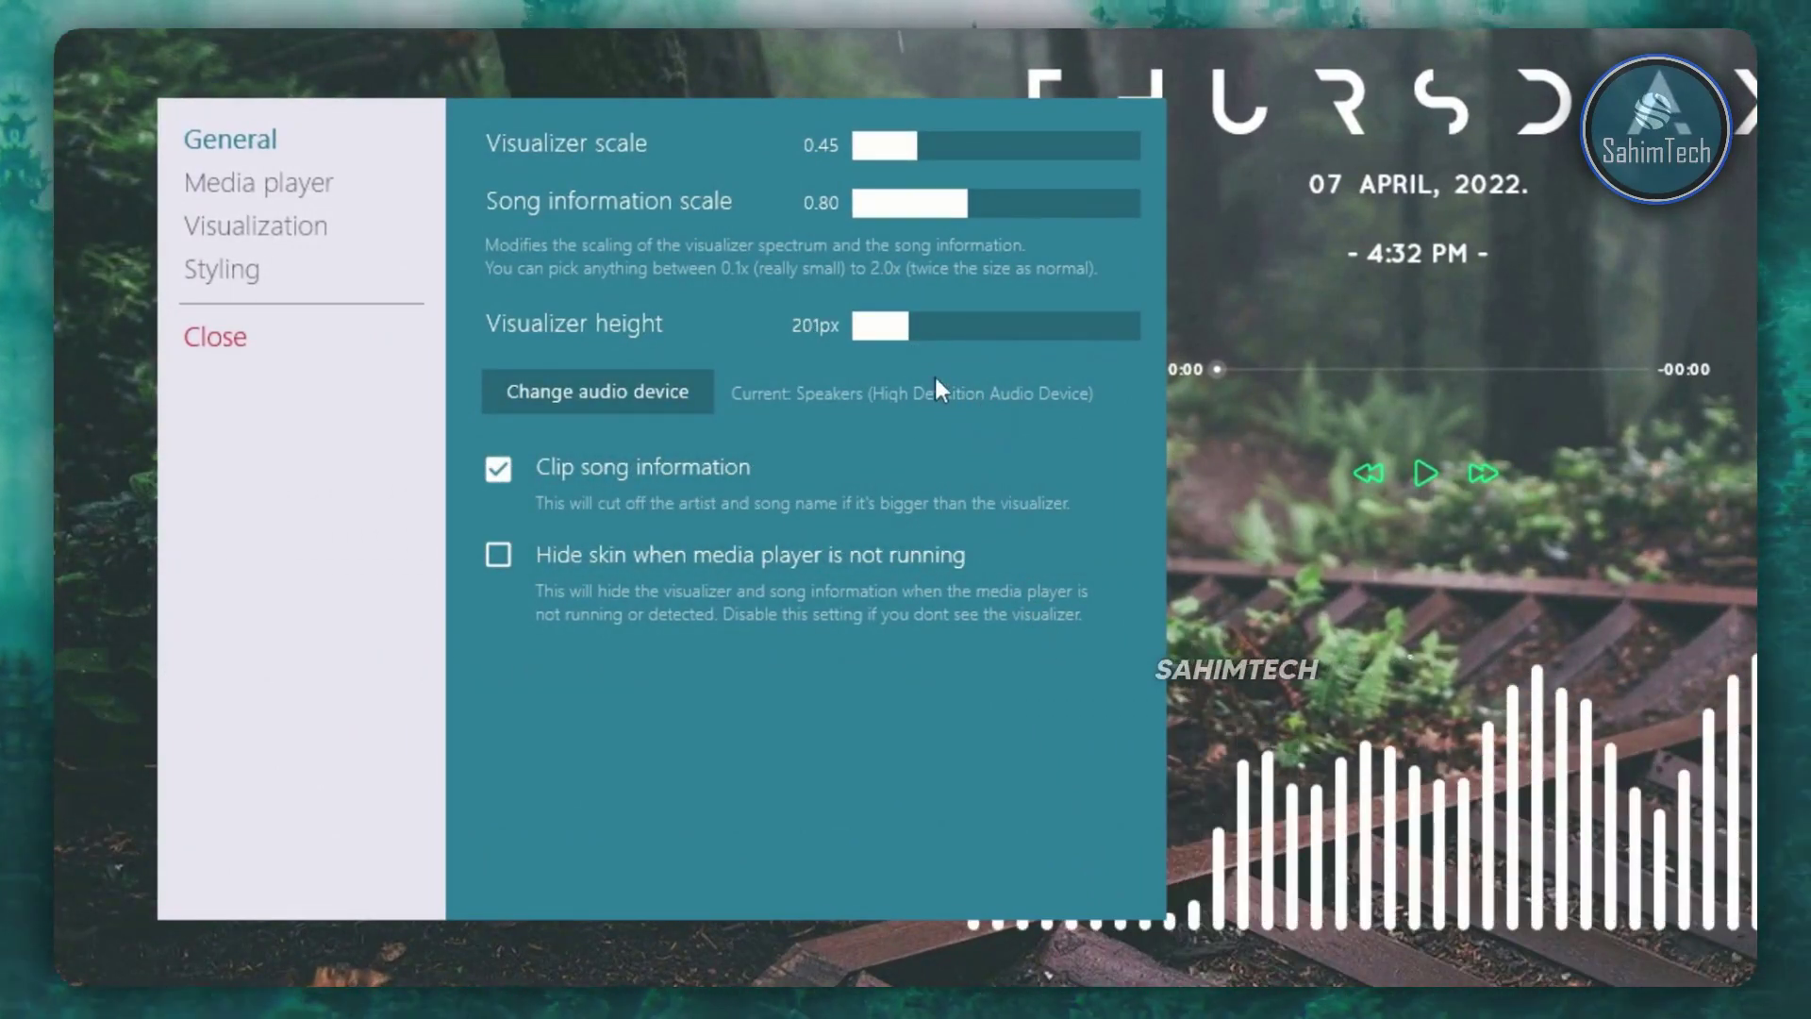
left_click_drag(869, 324, 874, 342)
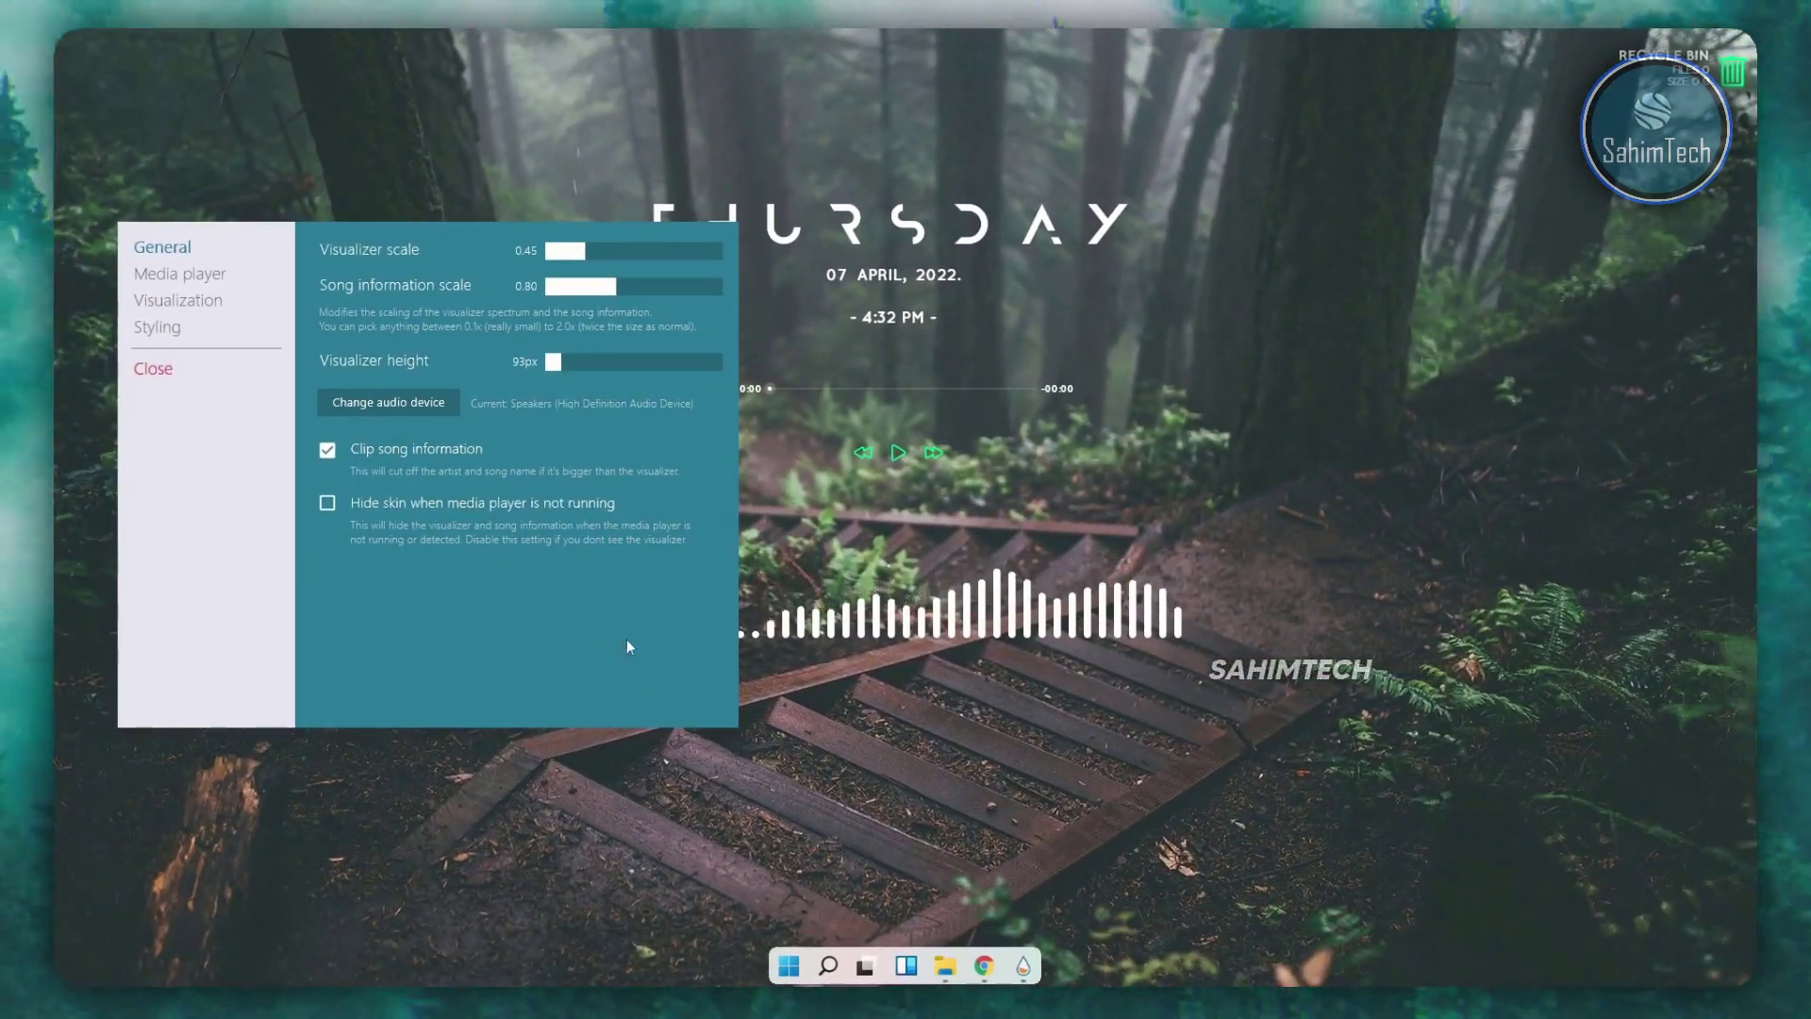
left_click(154, 369)
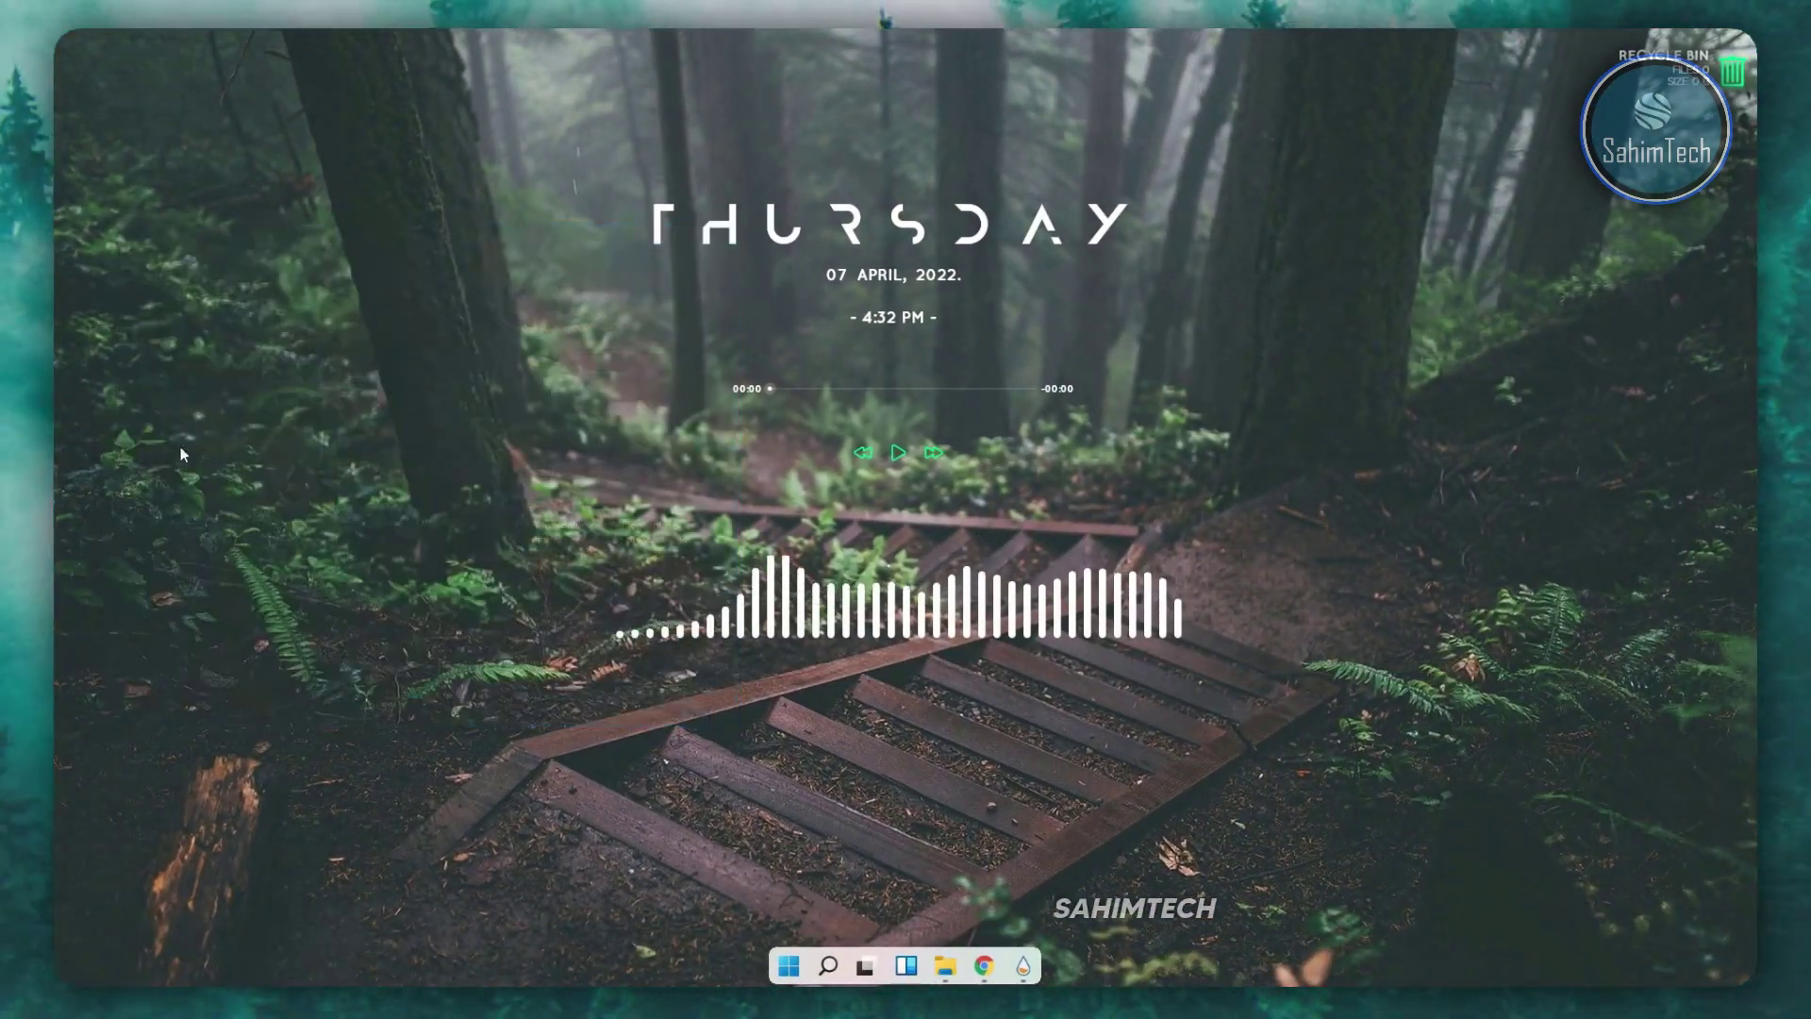
- Move the visualizer down to just above the taskbar and open its skin management settings
left_click_drag(820, 611, 816, 863)
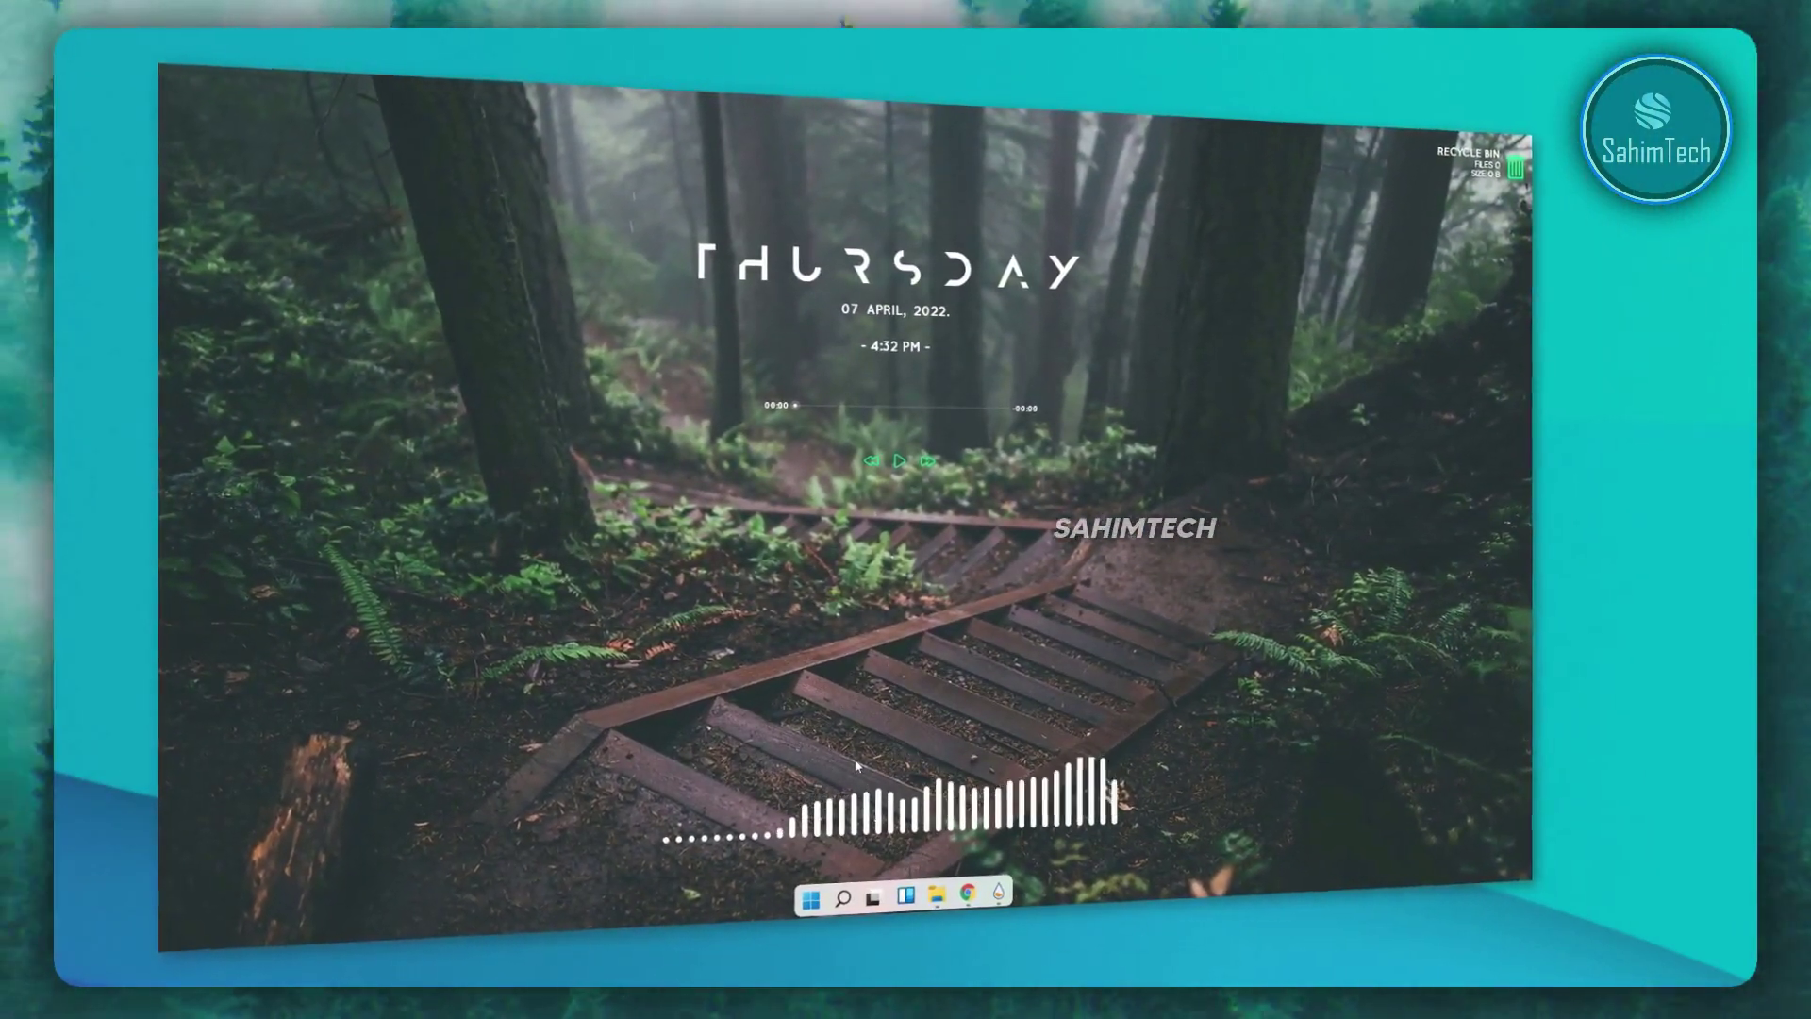
right_click(880, 824)
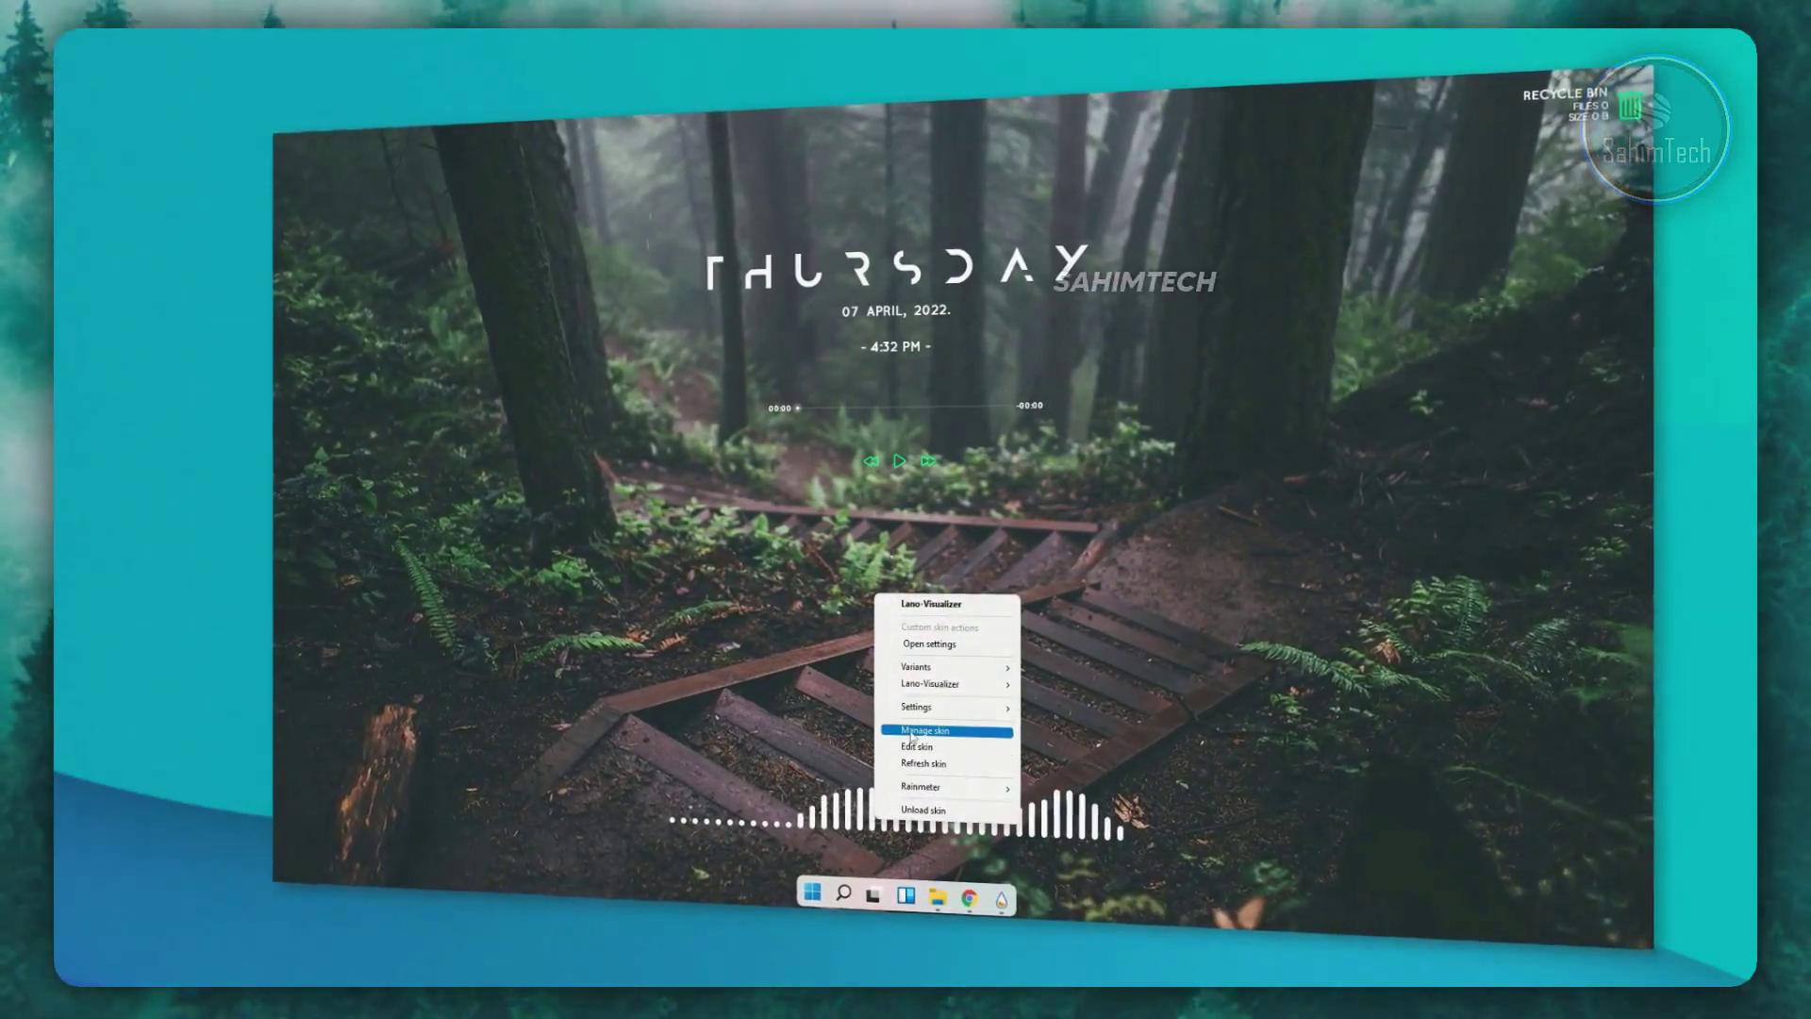